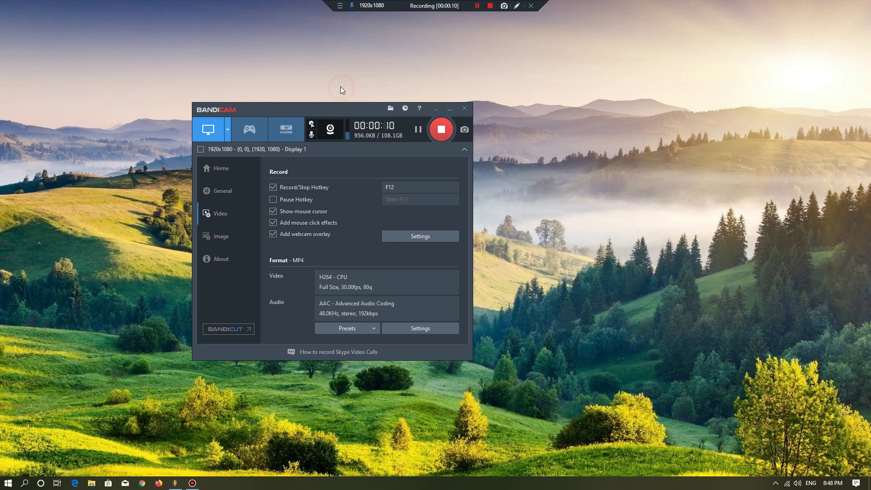
right_click(153, 403)
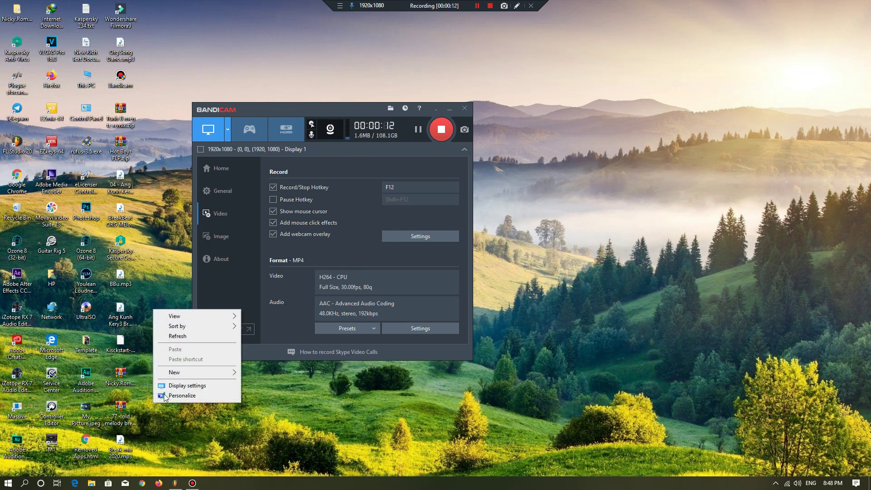
click(174, 337)
click(203, 50)
click(214, 77)
right_click(188, 2)
click(214, 29)
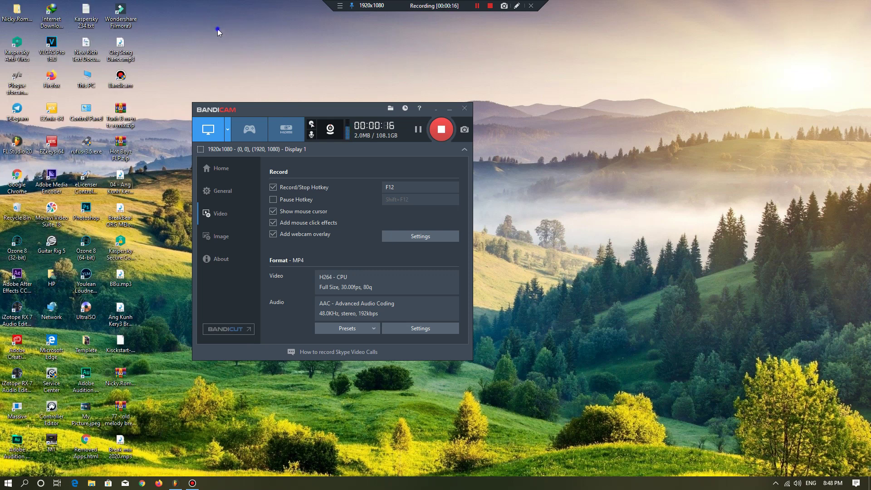
right_click(215, 30)
click(227, 58)
right_click(234, 14)
click(268, 39)
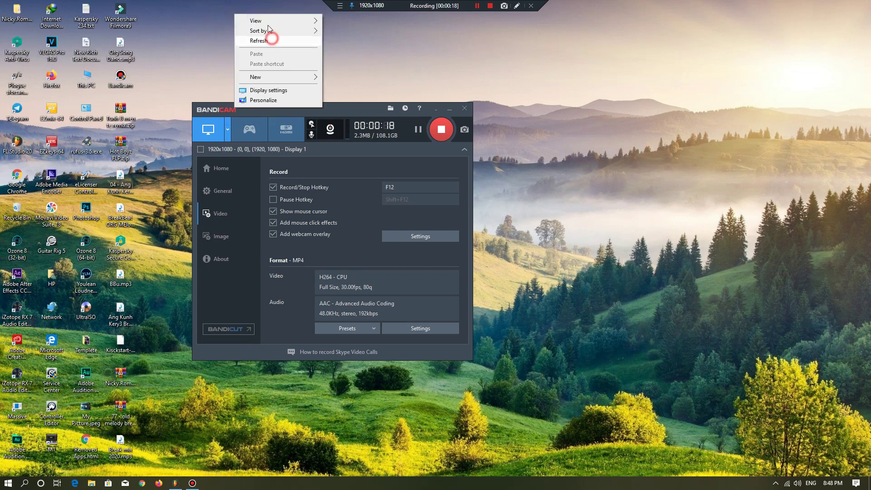
right_click(268, 25)
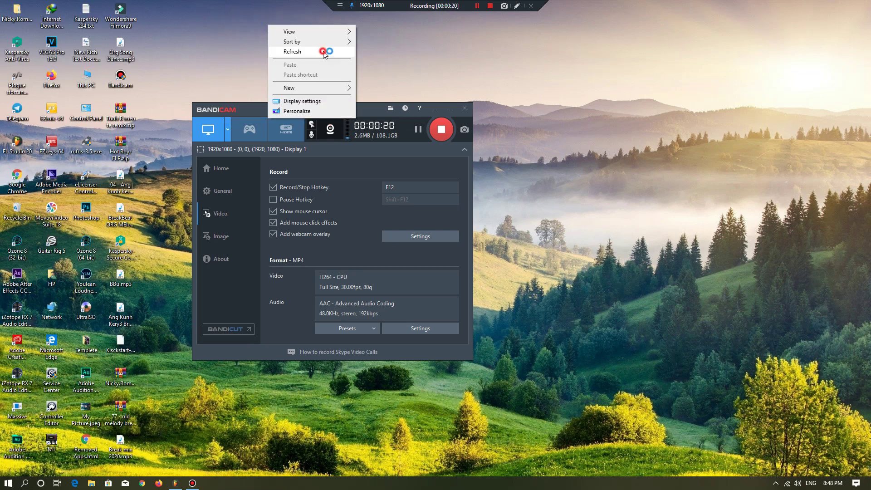
click(326, 51)
right_click(325, 51)
click(362, 77)
Switch to FL Studio, minimize the recorder window and collapse the FRee Loop Break Mix 2019 folder in the browser.
click(175, 483)
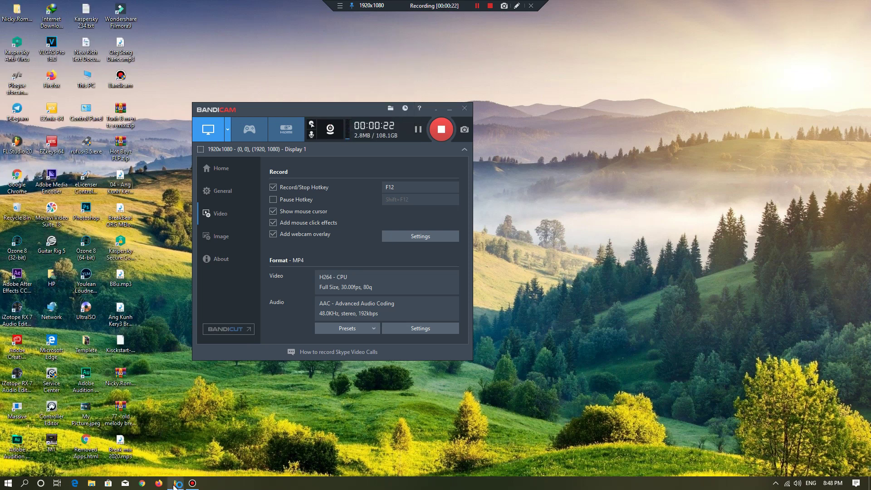
click(450, 110)
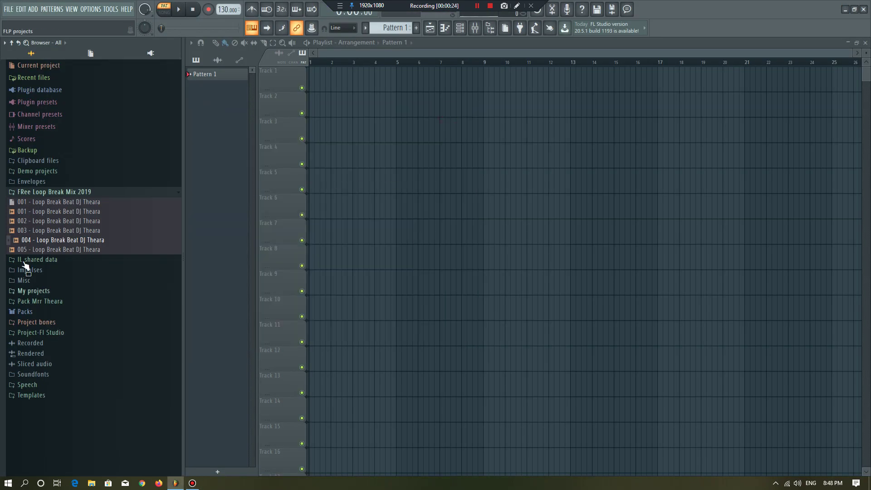
click(26, 192)
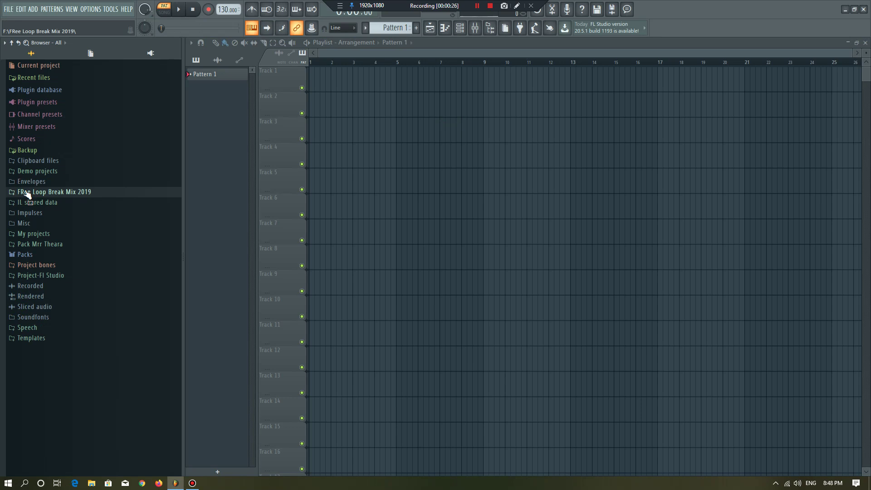
Set the project tempo to 150 BPM using the tempo presets.
right_click(235, 11)
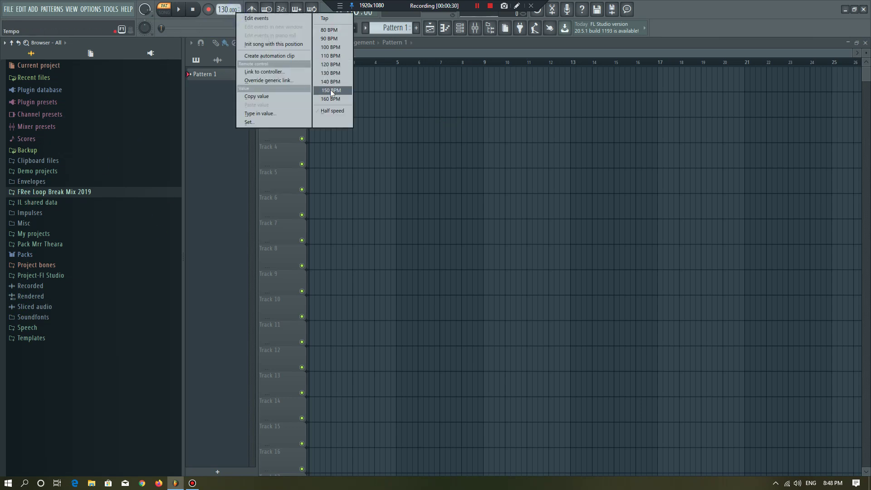
click(330, 90)
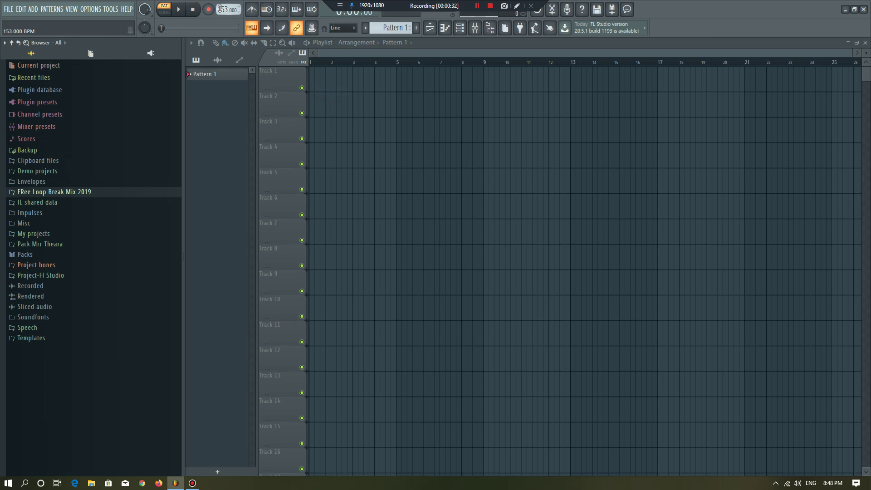
right_click(221, 9)
click(320, 87)
Select the first four bars on the playlist timeline as the loop range.
double_click(336, 67)
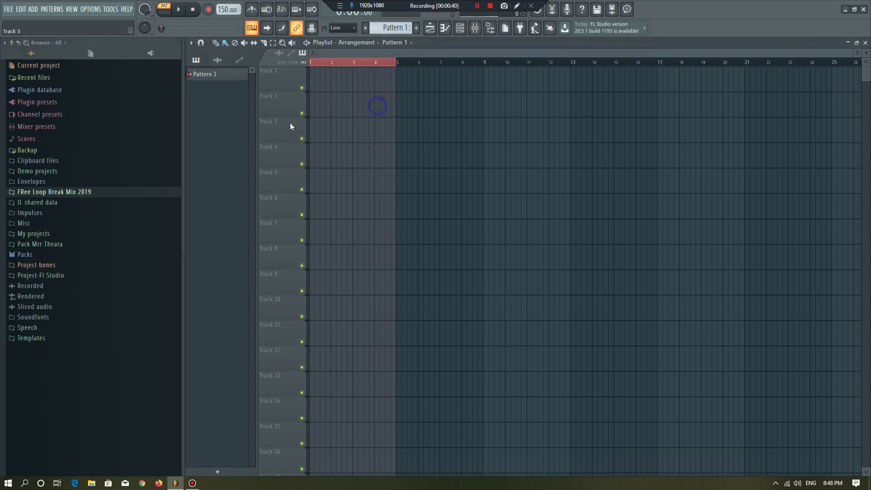
scroll(290, 119, up, 3)
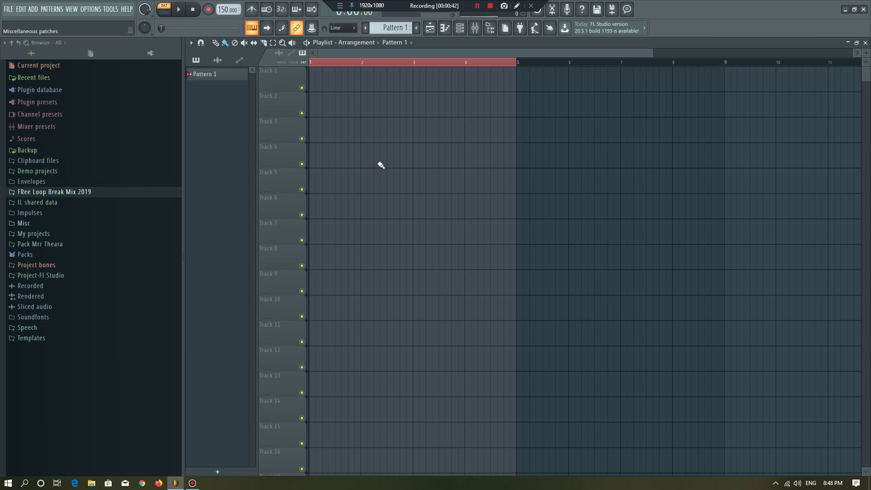
click(460, 28)
click(340, 225)
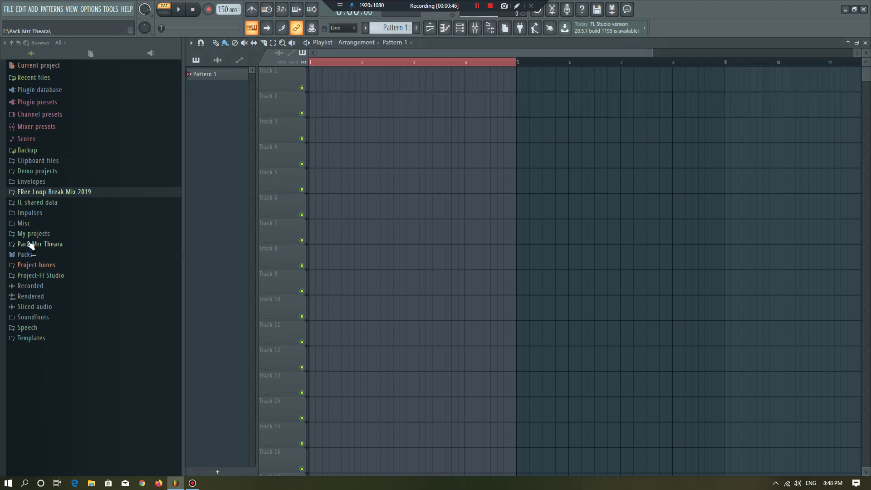
Browse through Pack Mrr Theara and 019-OCTVE.CO to the Decibel - Modern House Samples & Presets folder.
click(27, 245)
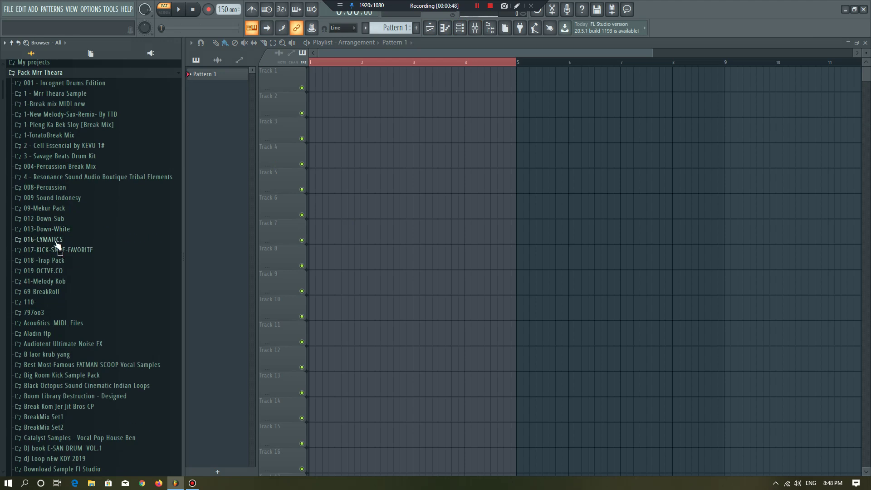
click(56, 240)
click(54, 65)
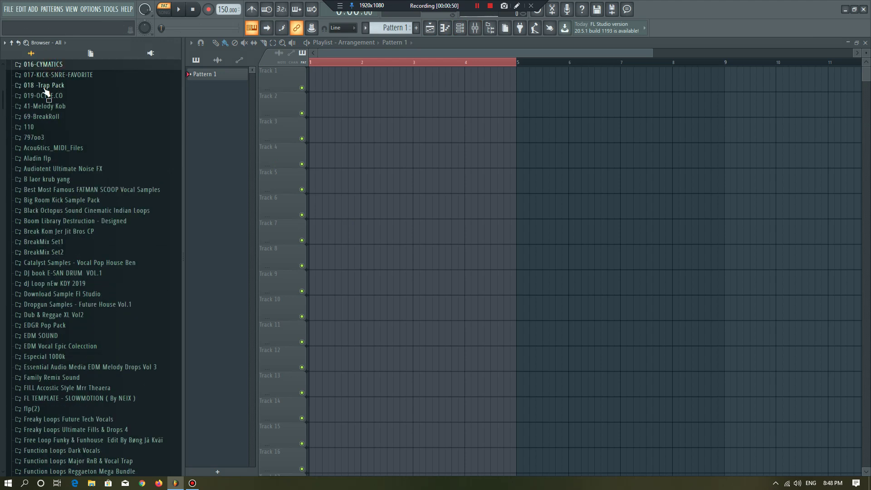
click(46, 97)
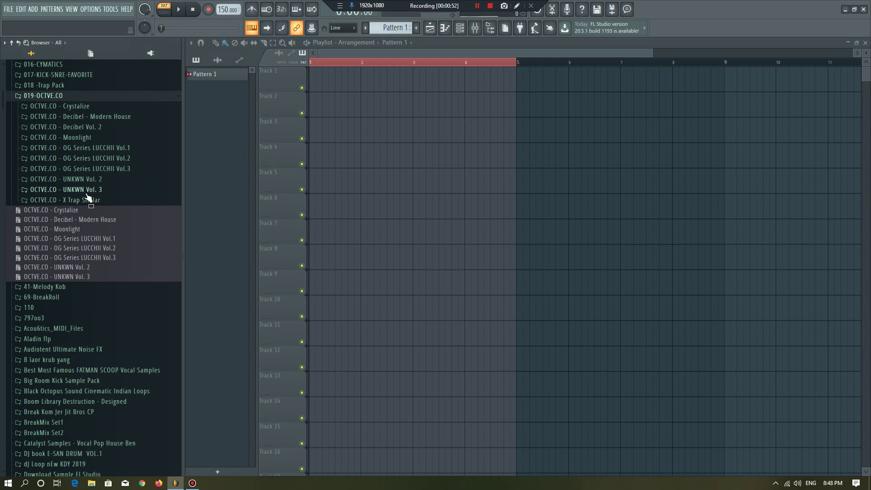
click(78, 117)
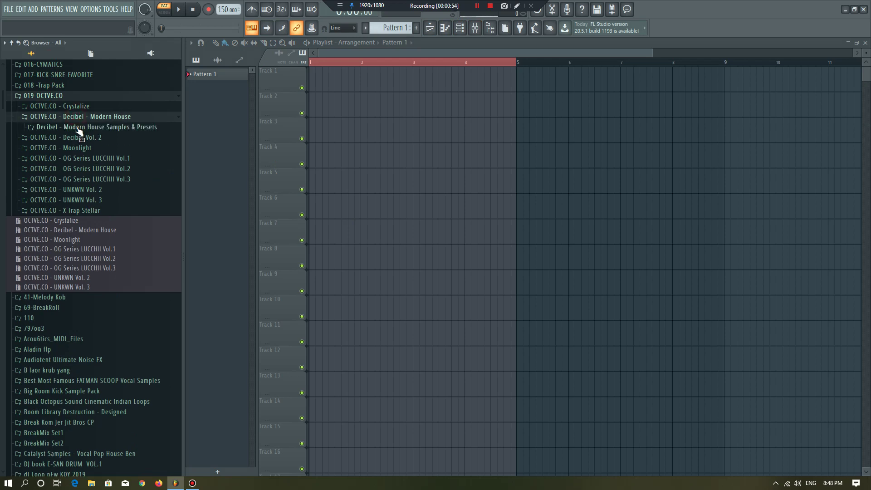
click(73, 128)
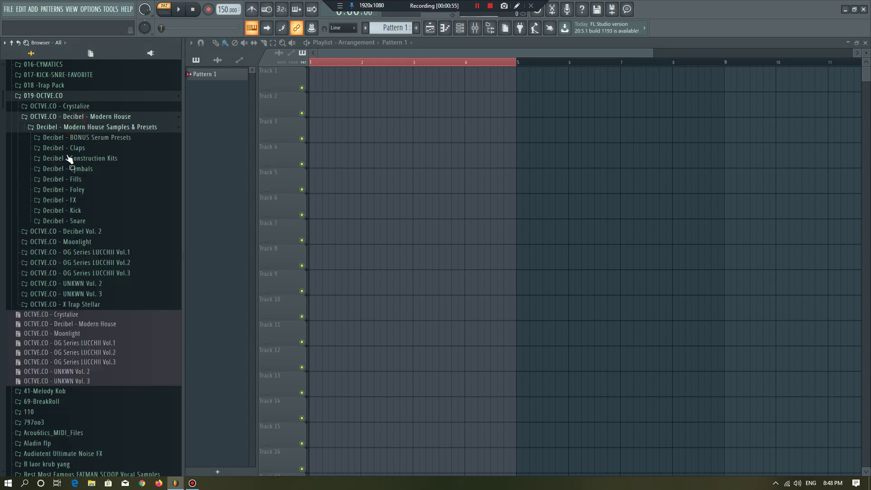
Audition the samples in the Decibel - Kick folder and place Decibel - Kick 23 at the start of Track 1.
click(73, 210)
click(77, 221)
scroll(78, 212, down, 8)
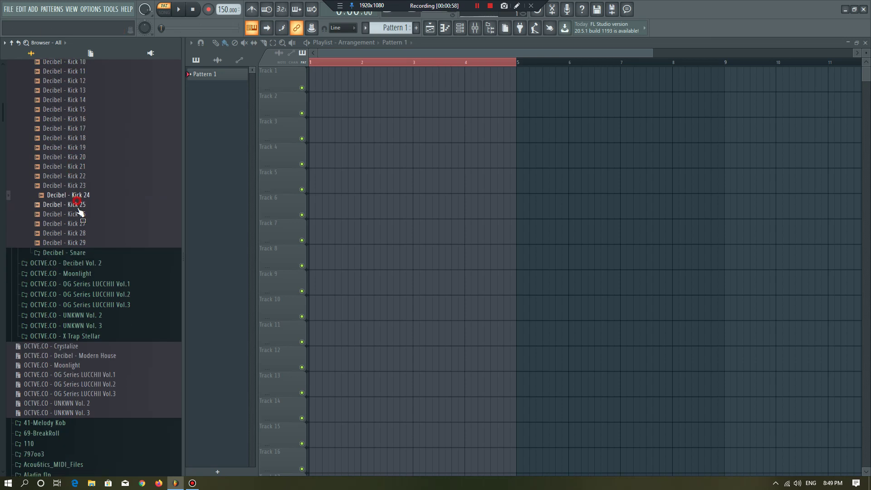
click(81, 214)
click(83, 224)
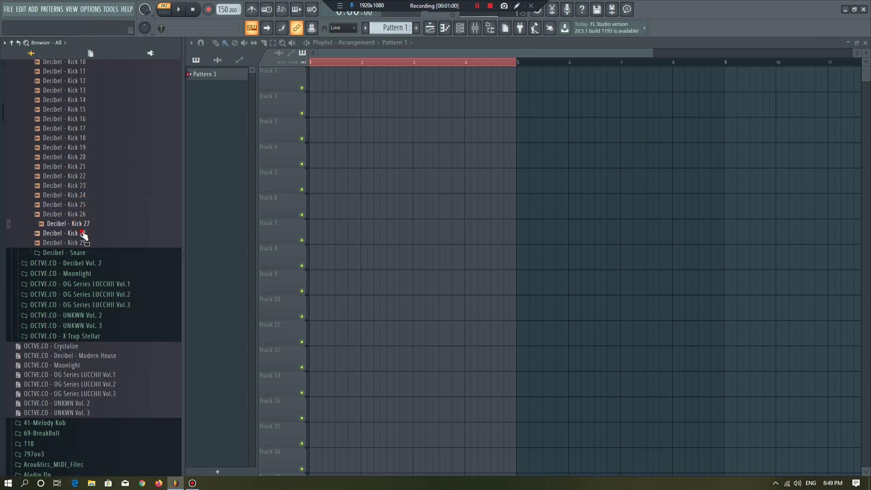
click(84, 196)
click(85, 186)
drag(85, 182, 274, 78)
click(179, 10)
scroll(318, 84, up, 2)
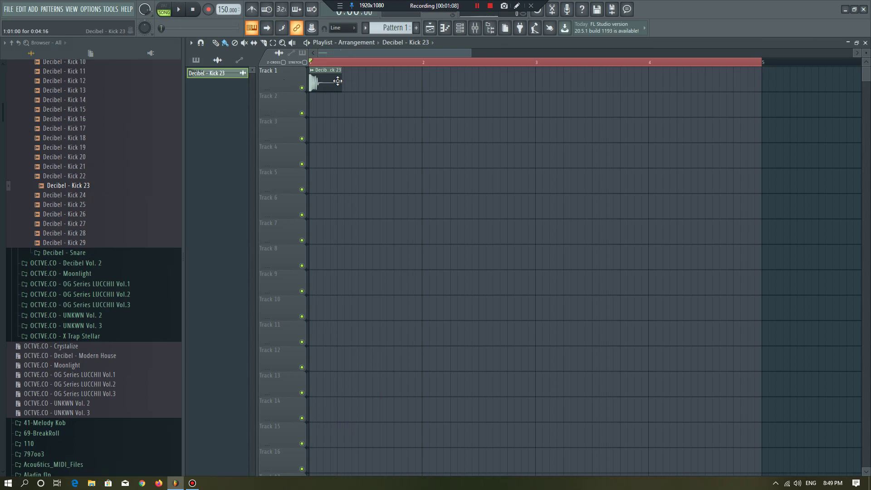
Open the Decibel - Snare folder and audition its snare samples one after another.
click(82, 253)
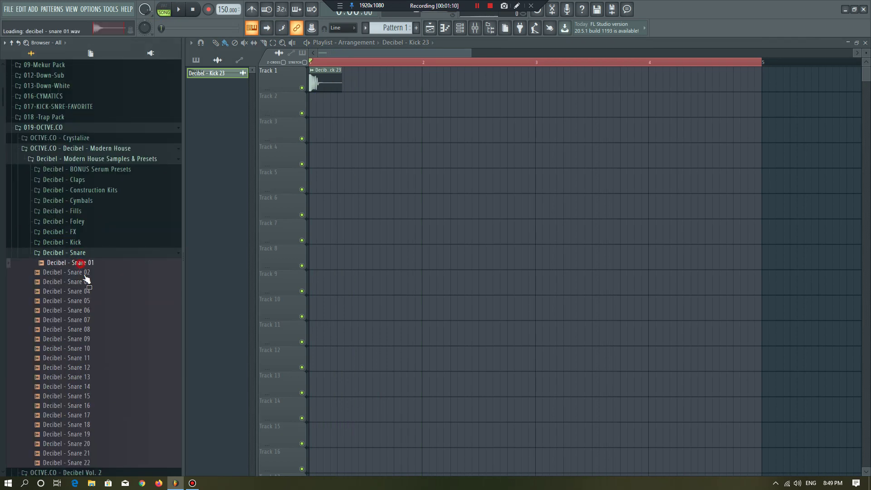
click(84, 272)
scroll(87, 254, down, 5)
click(89, 254)
click(90, 263)
click(87, 234)
click(87, 204)
click(87, 198)
click(89, 177)
click(89, 168)
click(89, 175)
click(90, 147)
click(90, 138)
click(90, 130)
click(90, 120)
click(91, 129)
click(92, 139)
click(98, 197)
click(92, 253)
click(92, 272)
click(93, 282)
click(93, 291)
click(90, 281)
click(82, 215)
scroll(82, 215, up, 3)
scroll(81, 217, up, 1)
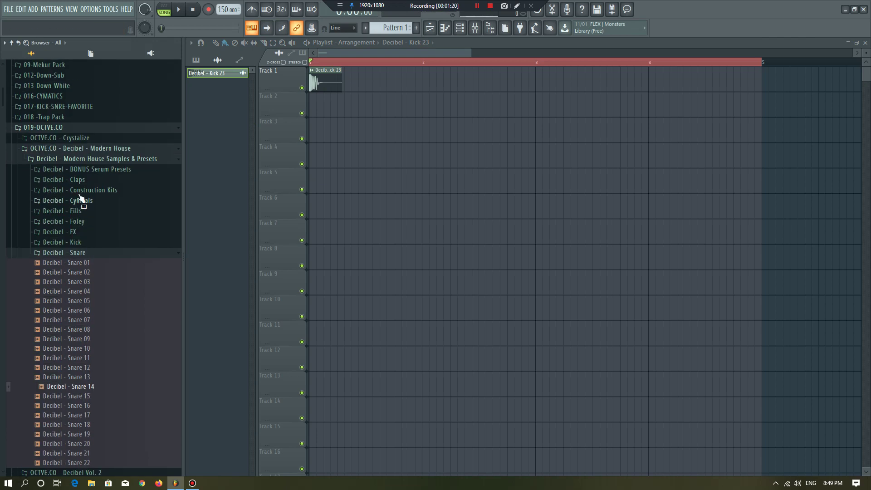
Place Decibel - Claps 02 from the Decibel - Claps folder on Track 2 at beat 2 of bar 1.
click(78, 180)
drag(82, 199, 342, 105)
Audition other samples in the Decibel - Claps folder to find an alternative clap.
click(93, 257)
click(94, 275)
click(90, 285)
click(85, 274)
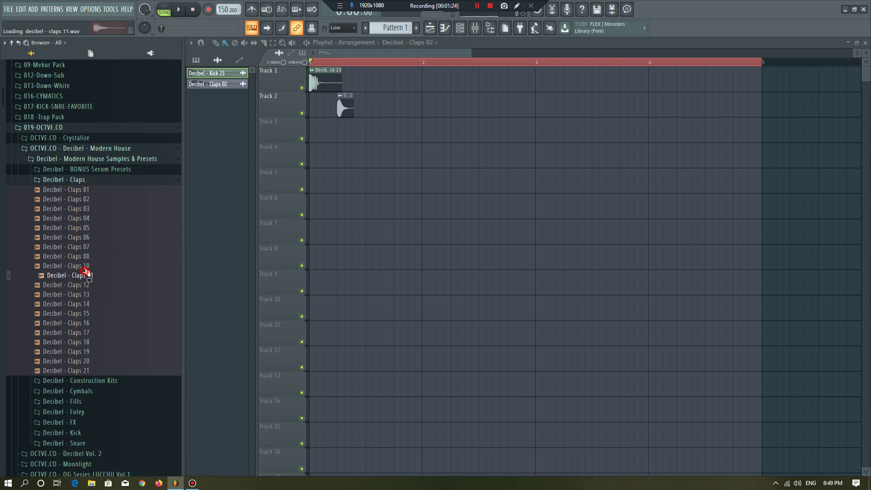
scroll(85, 272, down, 3)
click(88, 218)
click(86, 237)
click(85, 247)
click(85, 228)
click(85, 218)
click(82, 210)
Replace the Track 2 clap with Decibel - Claps 17 and add a second one at beat 4 of bar 1.
drag(87, 224, 365, 103)
key(space)
click(396, 105)
key(space)
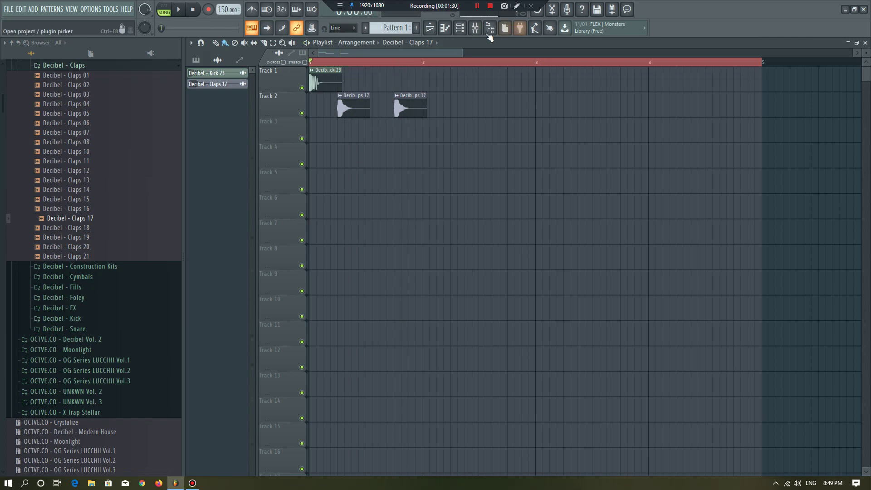
Audition Decibel - Claps 21, then reopen the Decibel - Snare folder and listen to snares between 01 and 19.
click(87, 255)
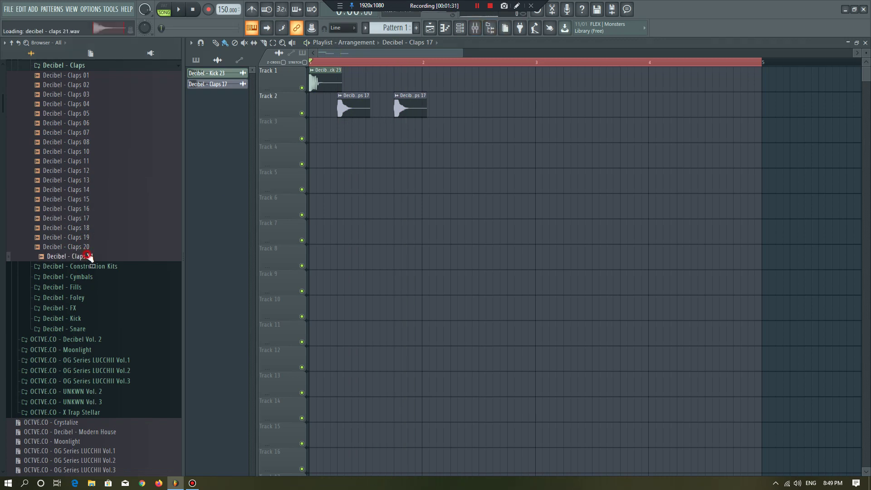
click(75, 330)
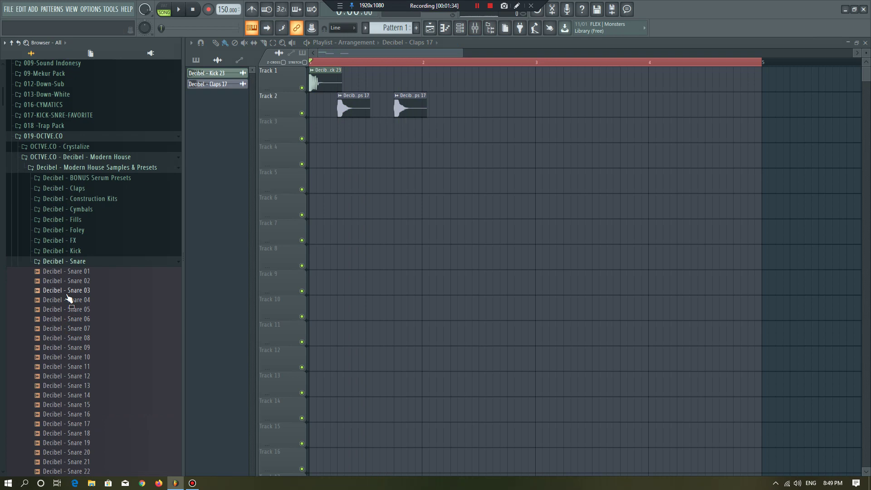
click(82, 274)
click(85, 319)
click(85, 327)
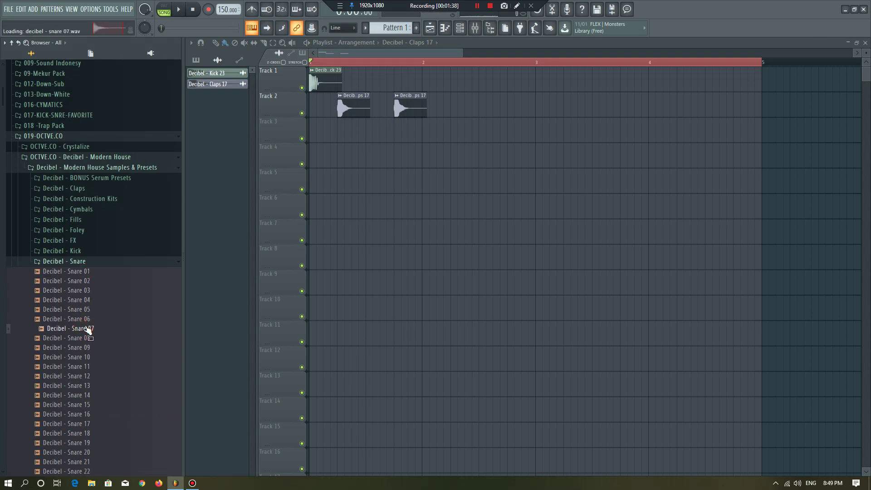
scroll(87, 324, down, 6)
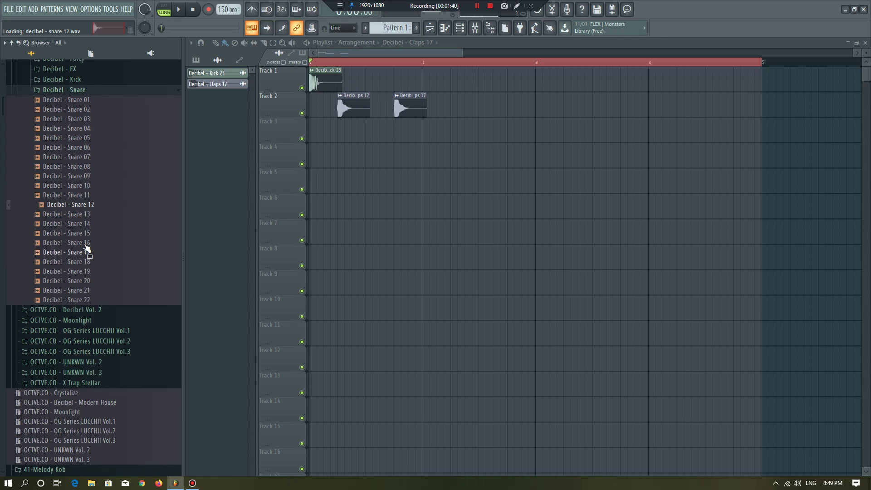
click(85, 204)
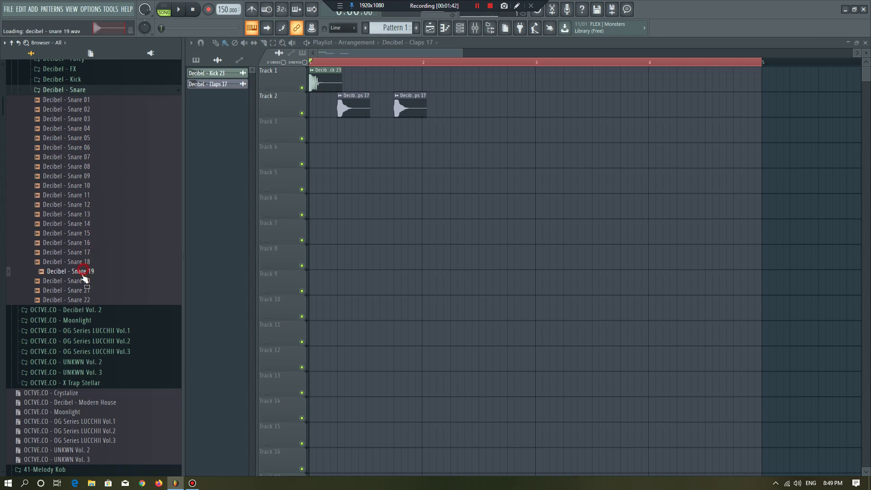
Collapse the Decibel - Snare folder and open the Crystalize - Percussion folder inside OCTVE.CO - Crystalize.
click(89, 309)
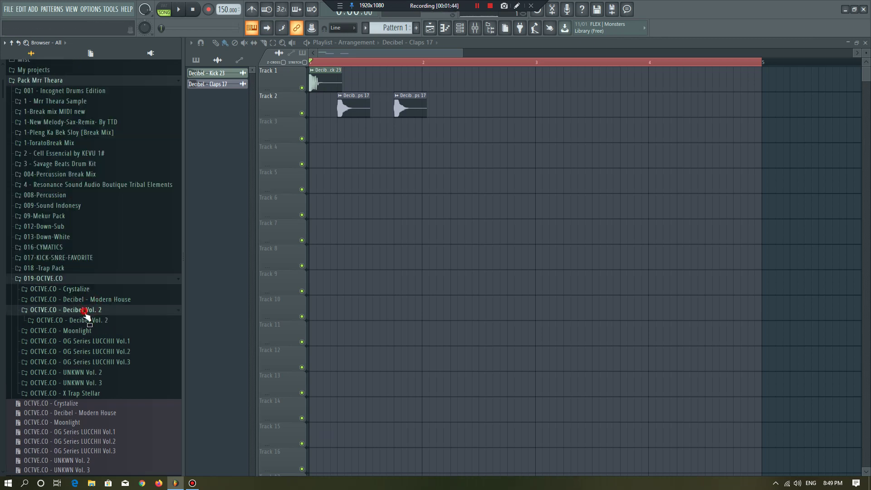
click(84, 299)
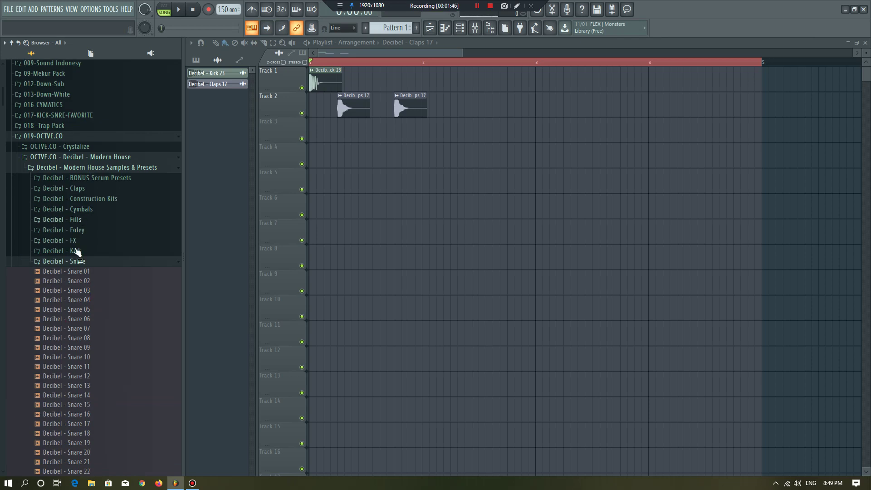
click(75, 265)
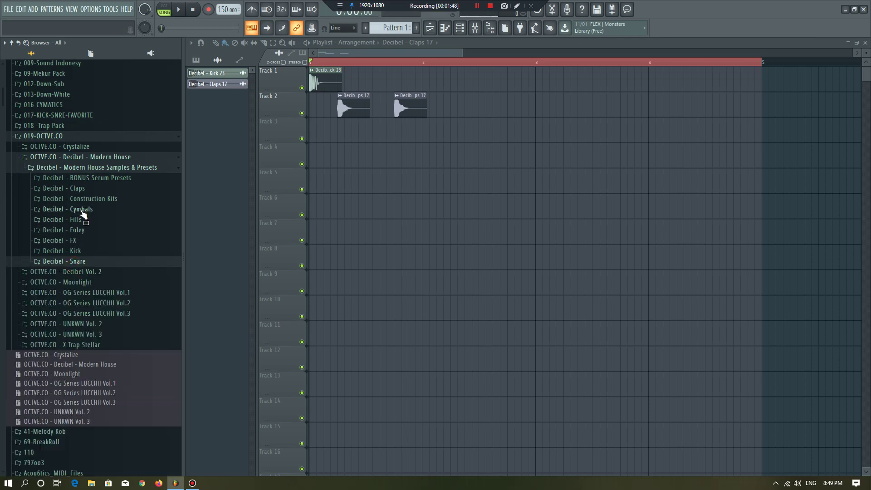
click(66, 159)
click(71, 159)
click(91, 240)
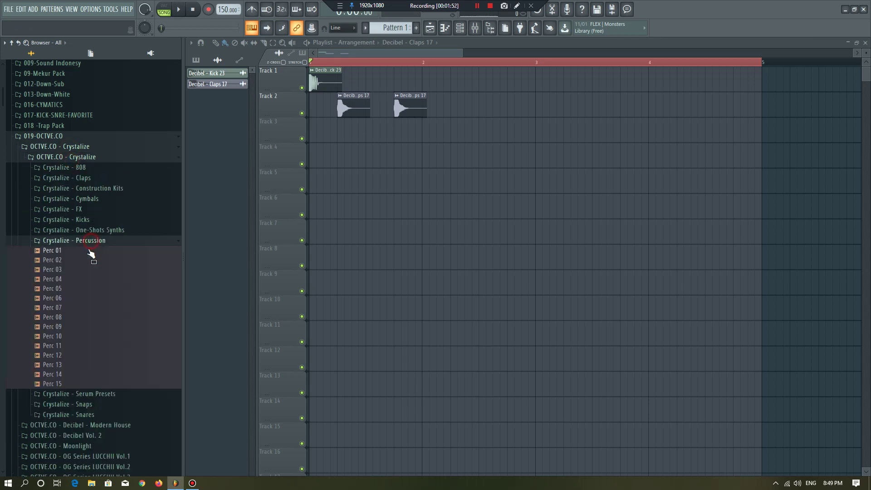
Audition the Crystalize percussion samples and place Perc 05 on Track 3 at beat 4 of bar 1.
click(76, 269)
click(74, 277)
click(61, 298)
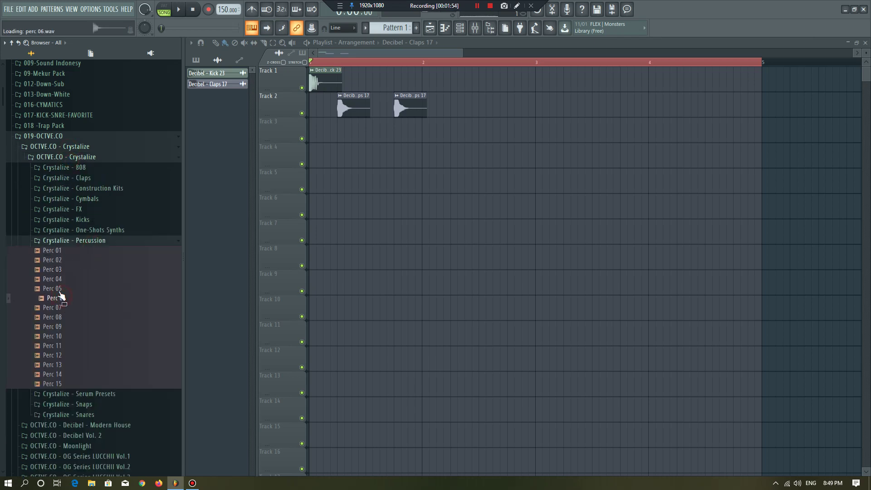
drag(57, 294, 395, 131)
Add two more Decibel - Kick 23 clips on Track 1 at steps 7 and 9 of bar 1, and play the beat.
drag(352, 77, 376, 79)
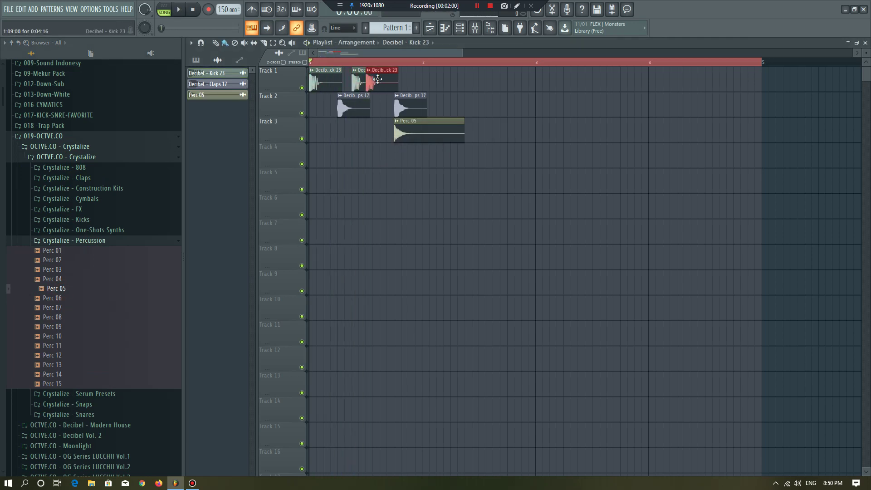
key(space)
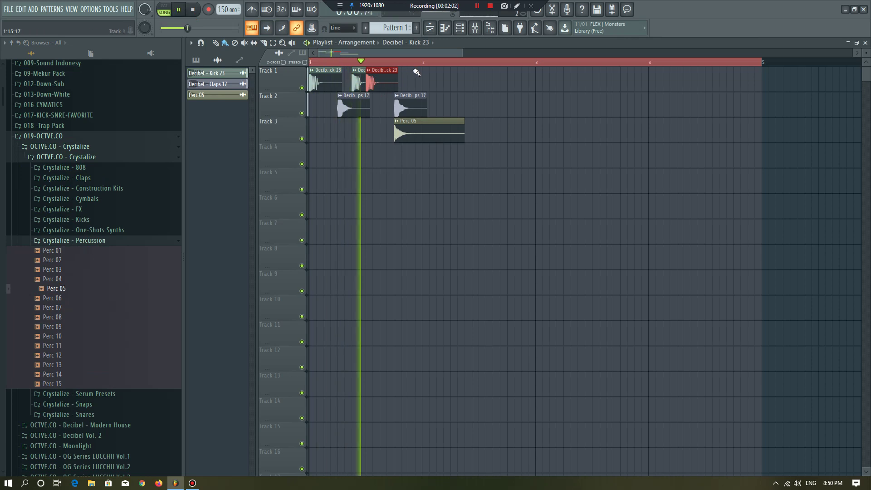
key(space)
Duplicate all the bar 1 kick, clap and percussion clips into bar 2.
key(ctrl+a)
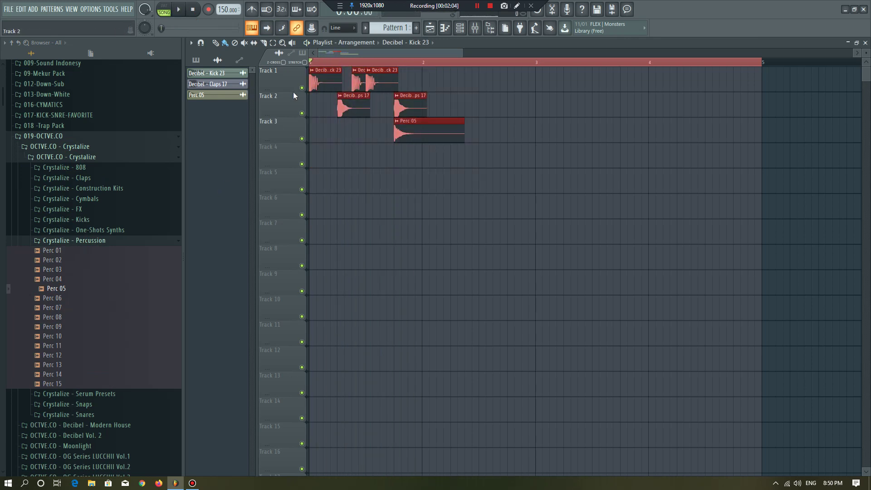
drag(352, 83, 437, 85)
click(447, 112)
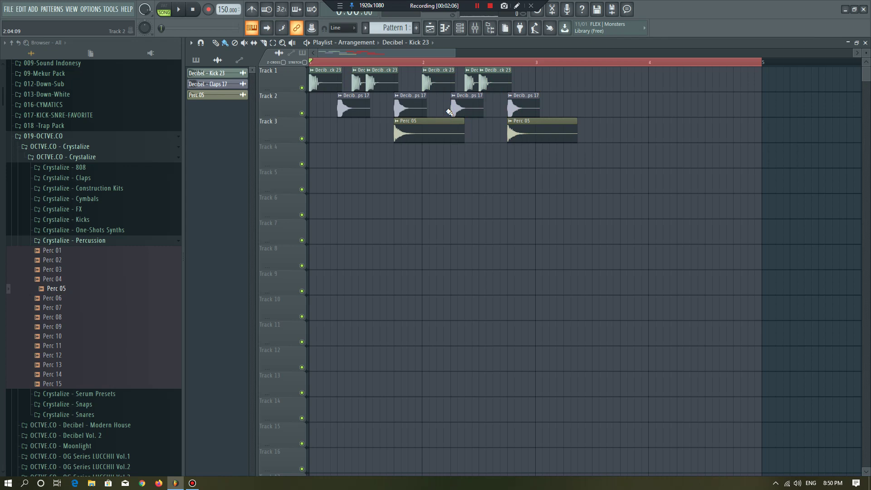
Route Decibel - Kick 23, Decibel - Claps 17 and Perc 05 to mixer tracks 5, 6 and 7.
double_click(443, 83)
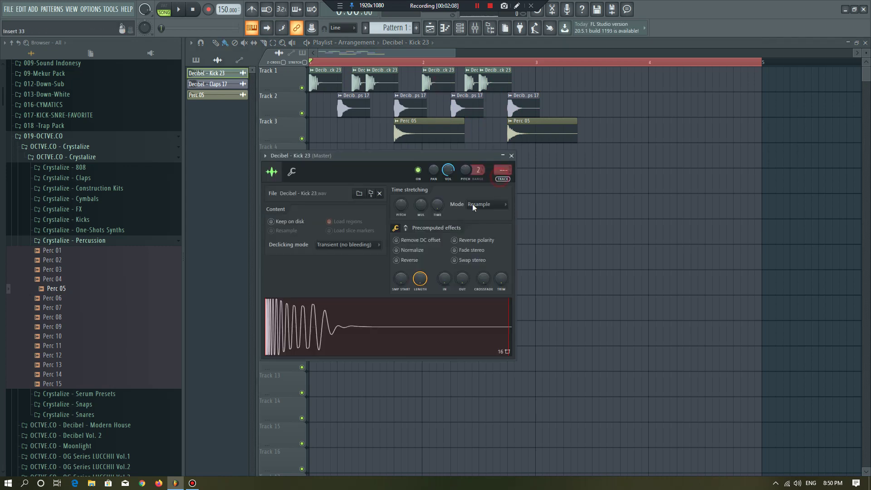
click(502, 177)
double_click(356, 110)
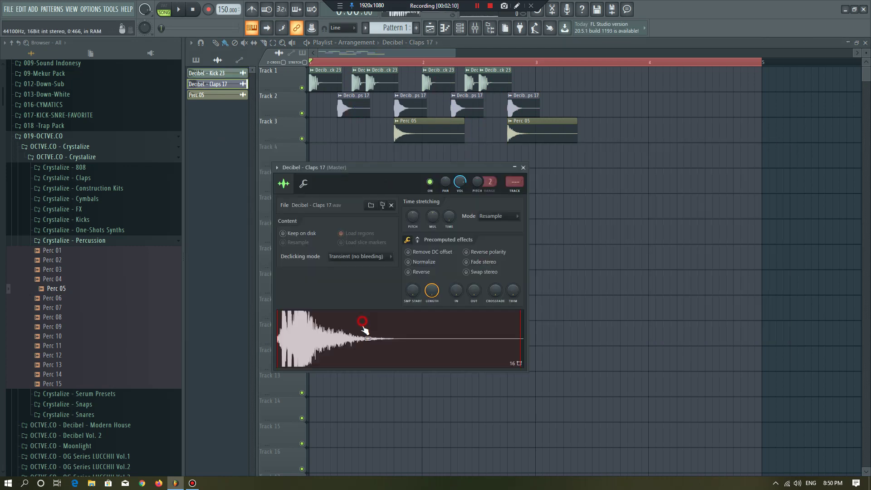
click(515, 194)
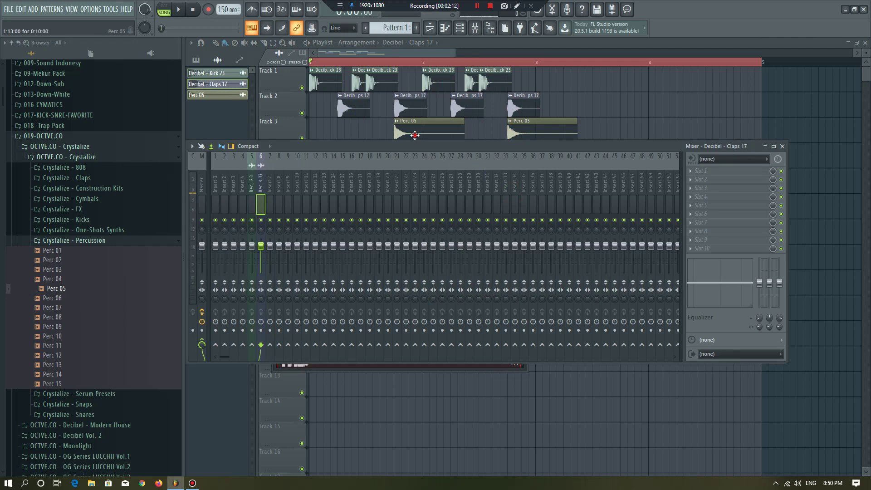
double_click(415, 135)
click(433, 112)
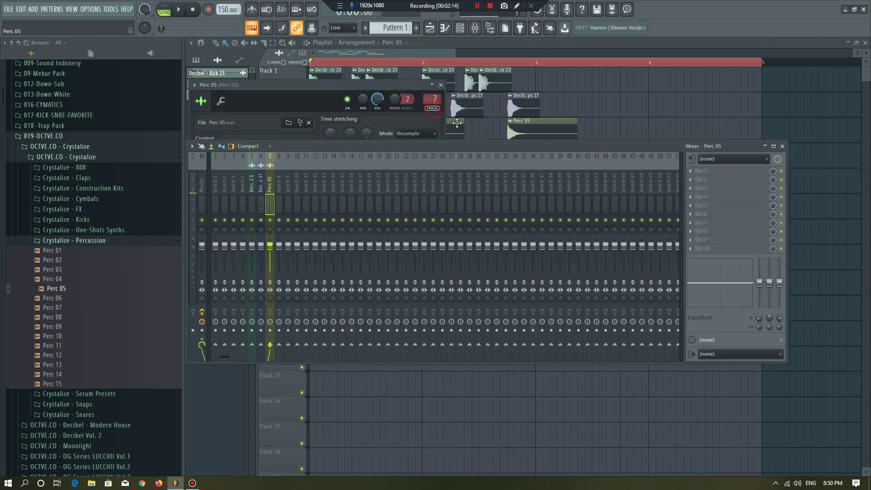
Load Fruity Reeverb 2 in effect slot 4 of the Perc 05 mixer track and listen to the beat.
click(705, 203)
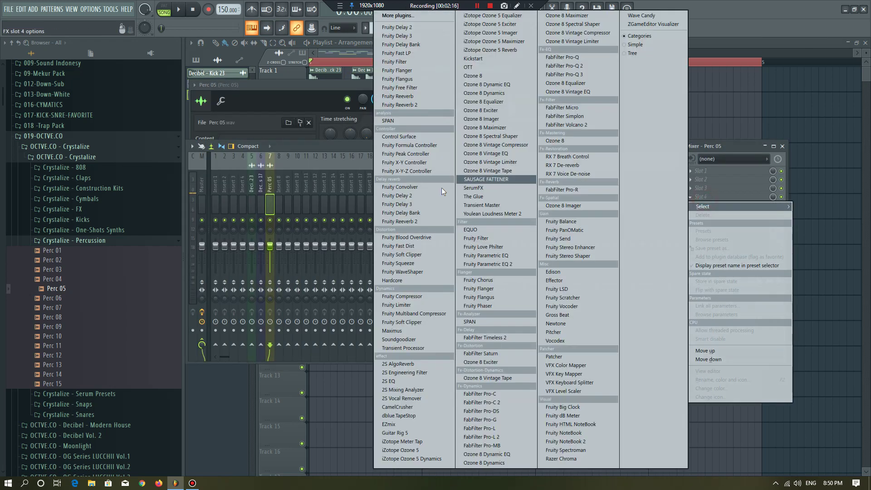
click(422, 222)
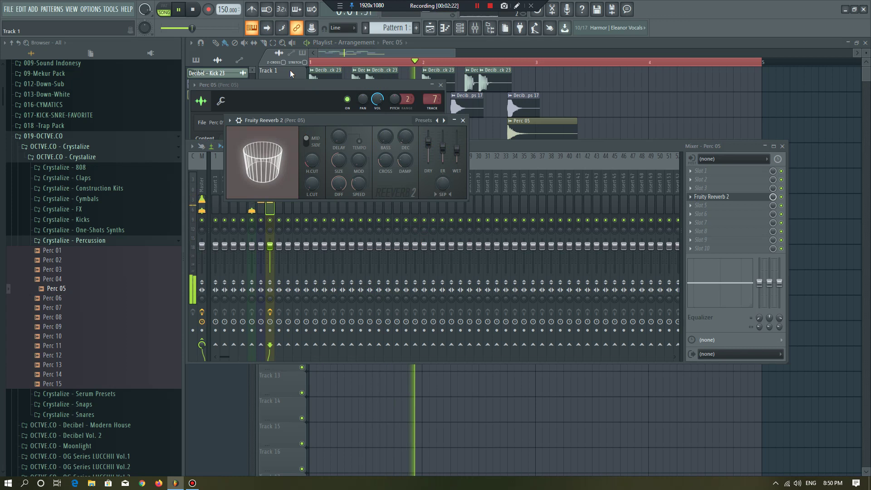
key(space)
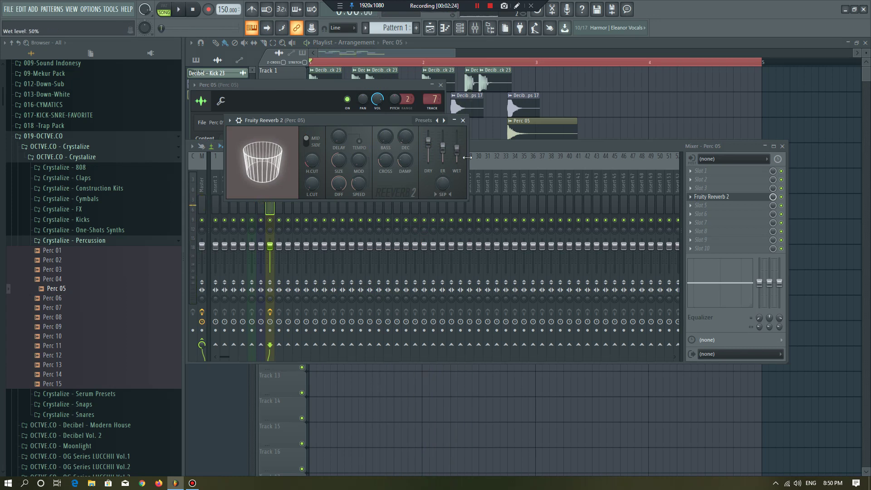
key(space)
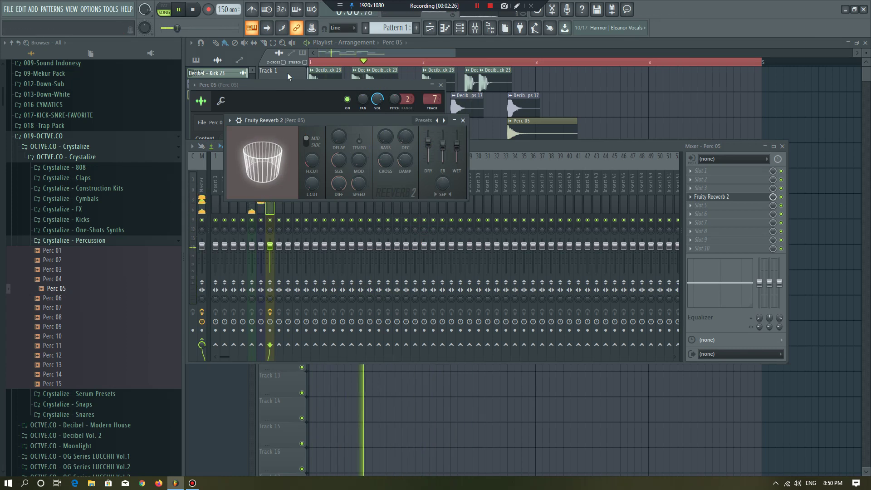
key(space)
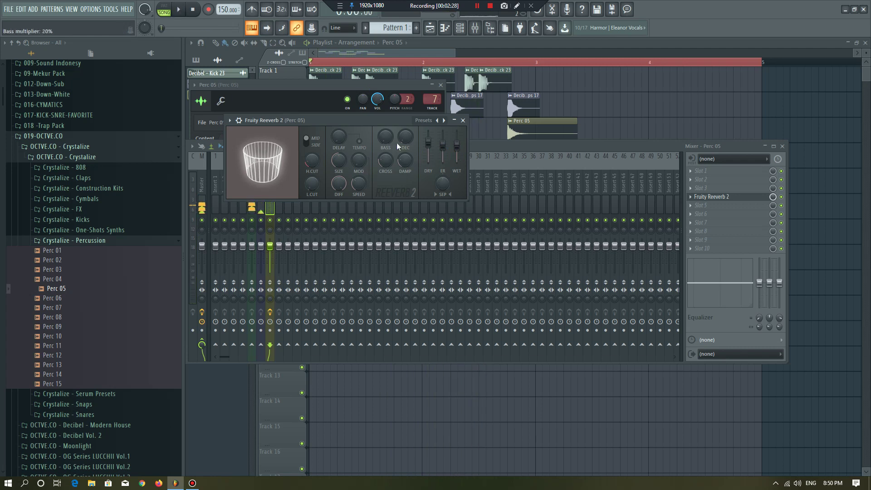
Set the decay time of the Perc 05 reverb to about 6.7 seconds while listening to the beat.
key(space)
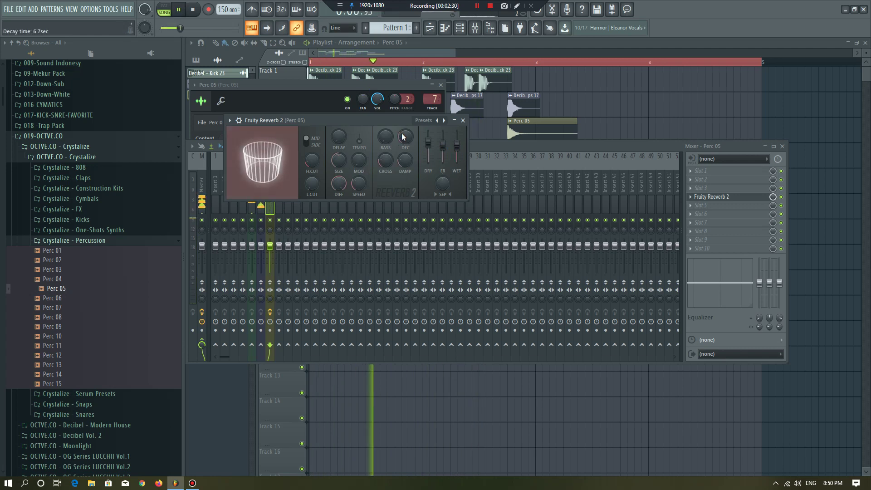
drag(407, 149, 407, 139)
key(space)
key(space)
click(282, 68)
key(space)
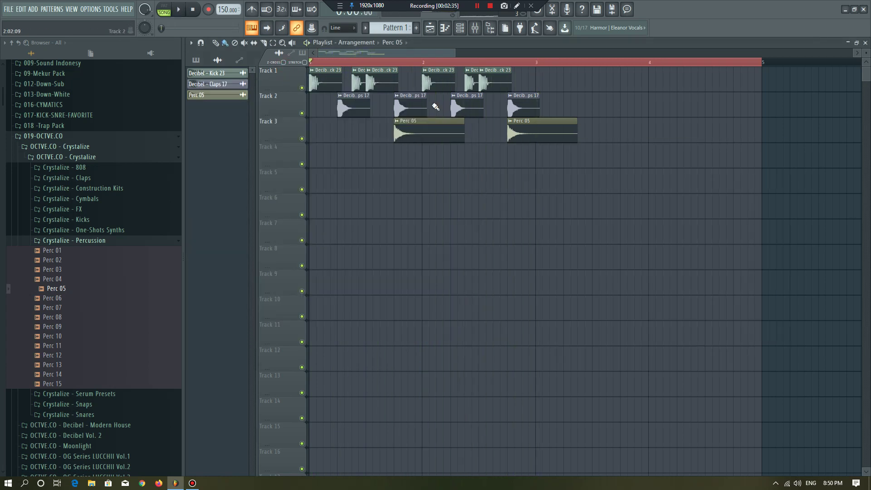
Load Fruity Reeverb 2 in effect slot 2 of the Decibel - Claps 17 mixer track and listen to the beat.
double_click(344, 102)
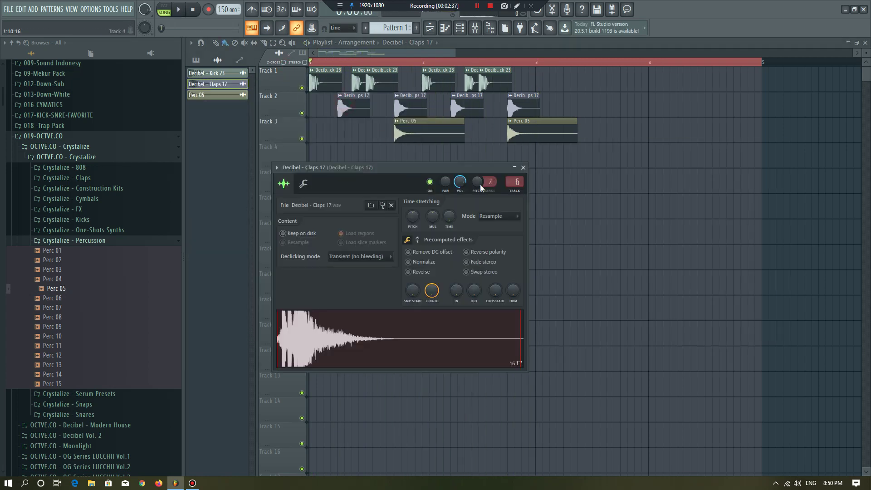
click(474, 28)
click(670, 189)
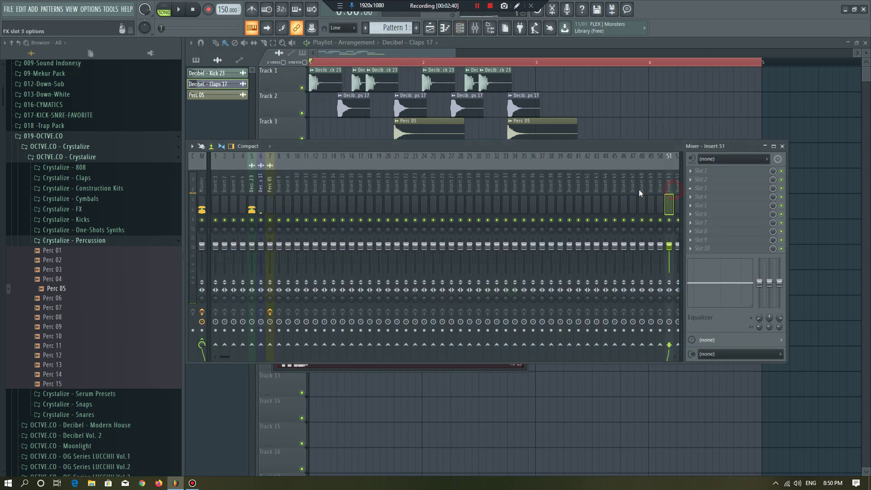
click(697, 182)
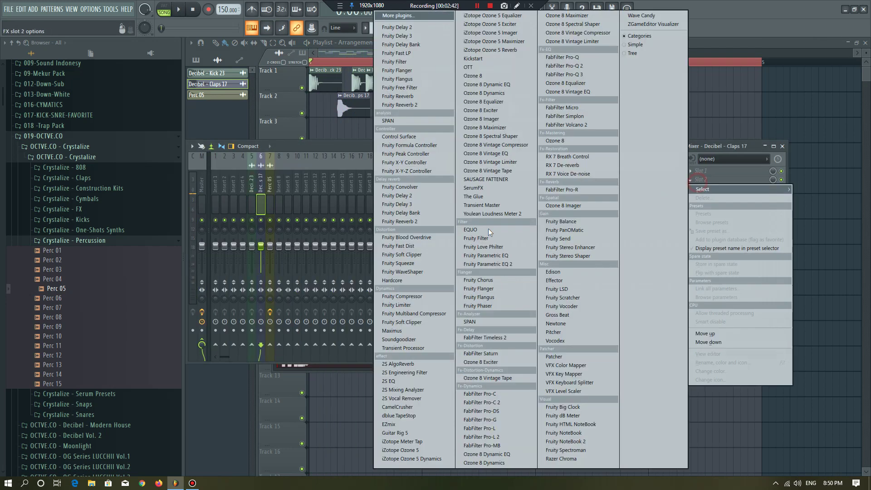
click(407, 220)
key(space)
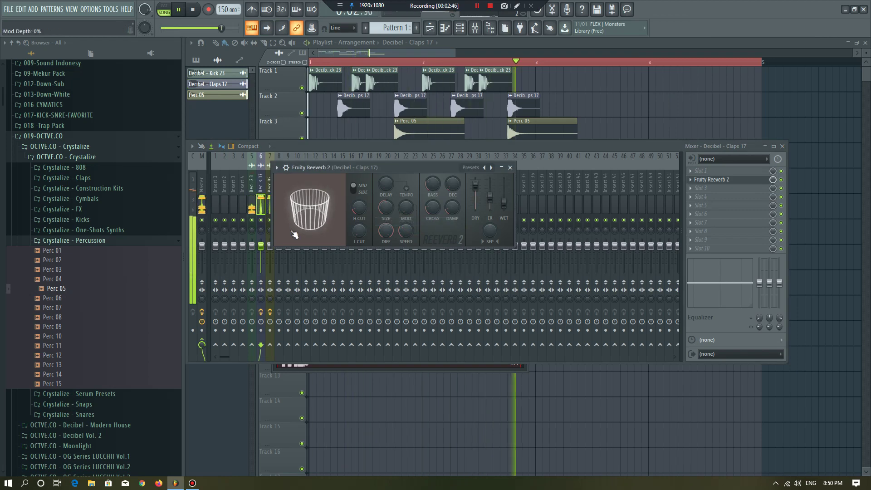
key(space)
click(288, 71)
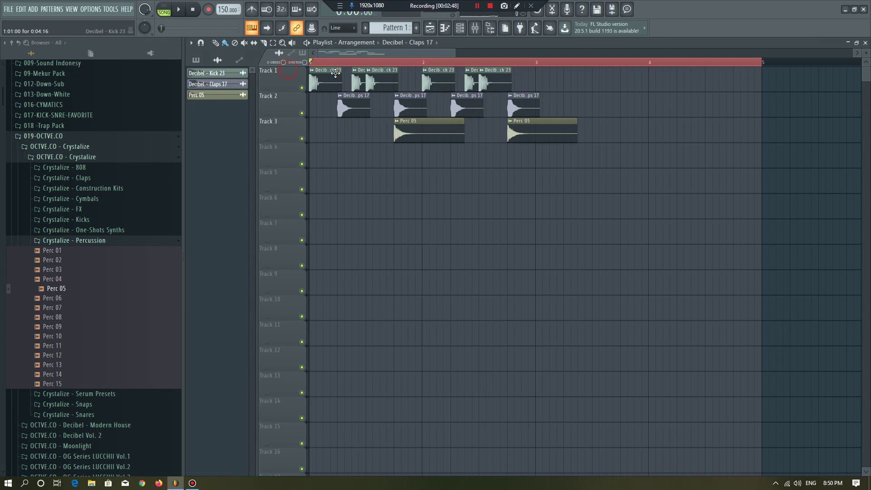
Duplicate all the clips of bars 1 and 2 into bars 3 and 4, and play the beat.
key(ctrl+a)
drag(330, 85, 559, 95)
right_click(564, 109)
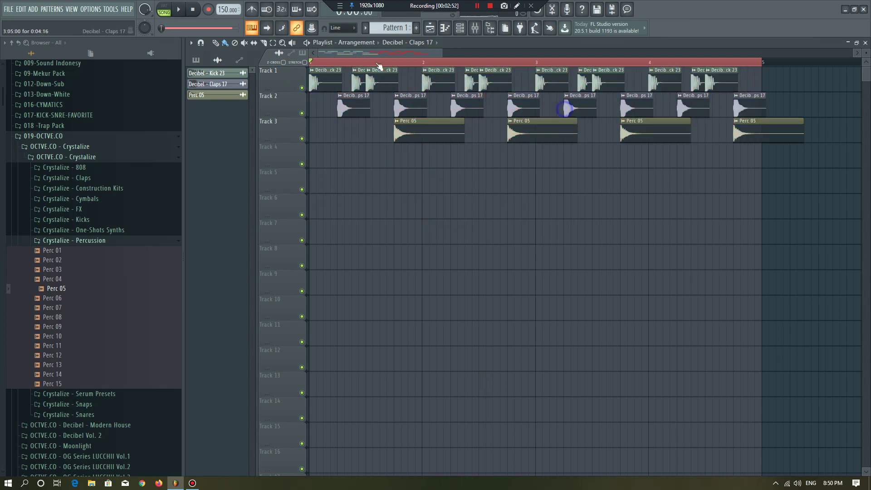
click(178, 9)
scroll(273, 116, down, 2)
scroll(274, 115, up, 6)
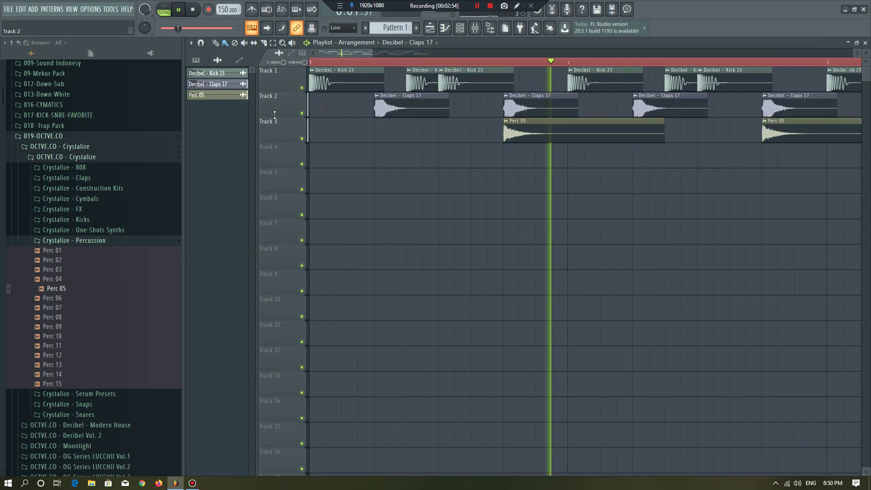
Open the Crystalize - Kicks folder and go to its last samples.
click(81, 220)
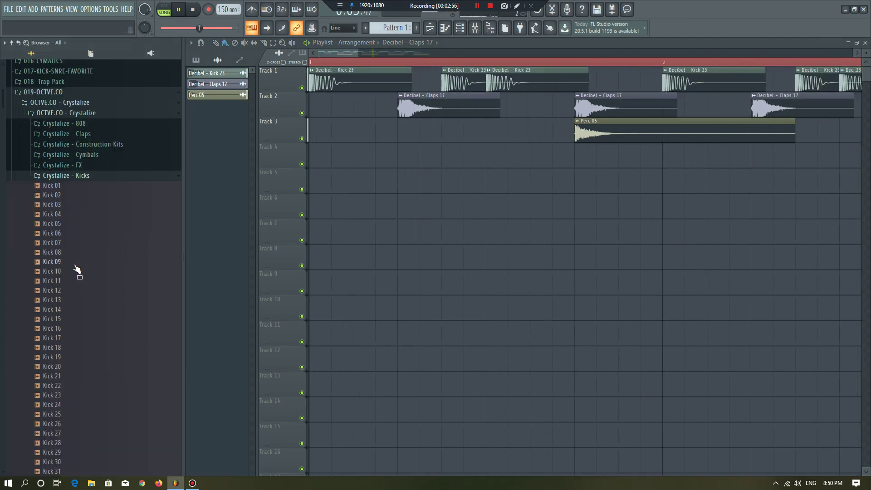
scroll(78, 270, down, 5)
scroll(451, 168, down, 6)
Delete the Perc 05 clips in bars 2 and 4 on Track 3.
right_click(449, 131)
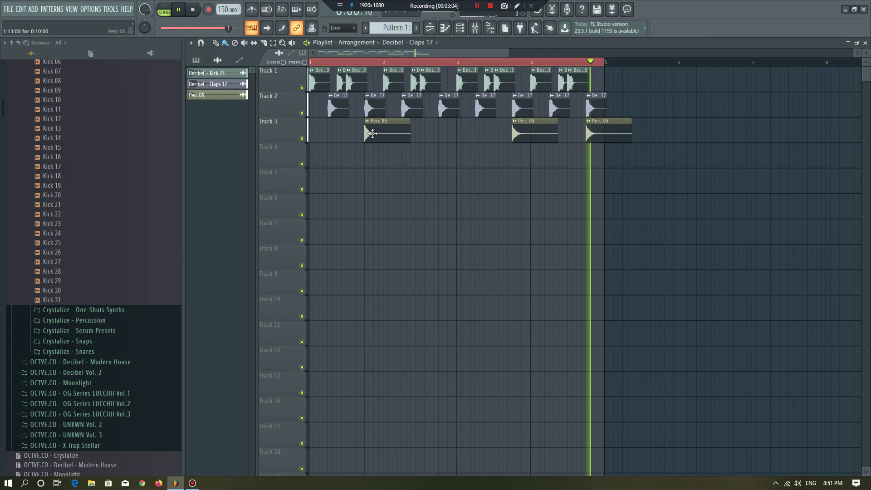
right_click(606, 137)
key(space)
Try Kick 31 as a replacement for the Track 1 kick and play the beat.
click(54, 300)
drag(328, 135, 338, 78)
key(space)
scroll(280, 88, up, 3)
key(space)
Audition the Crystalize kick samples between Kick 26 and Kick 21.
click(73, 240)
click(63, 252)
click(58, 233)
click(59, 223)
click(59, 214)
click(59, 204)
Try Kick 20 as the Track 1 kick and listen to it in the beat.
drag(60, 198, 339, 82)
key(space)
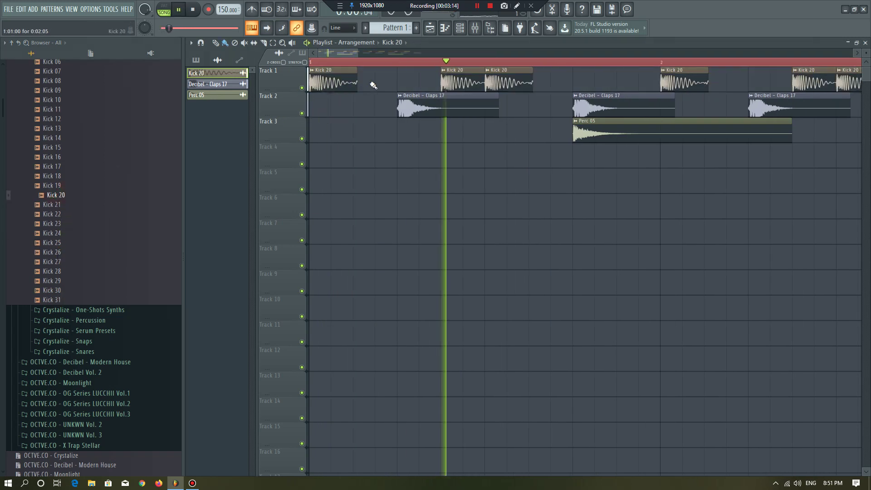
key(space)
Swap the Track 1 kick for Kick 19 and listen to it in the beat.
drag(63, 186, 339, 77)
key(space)
scroll(338, 76, down, 4)
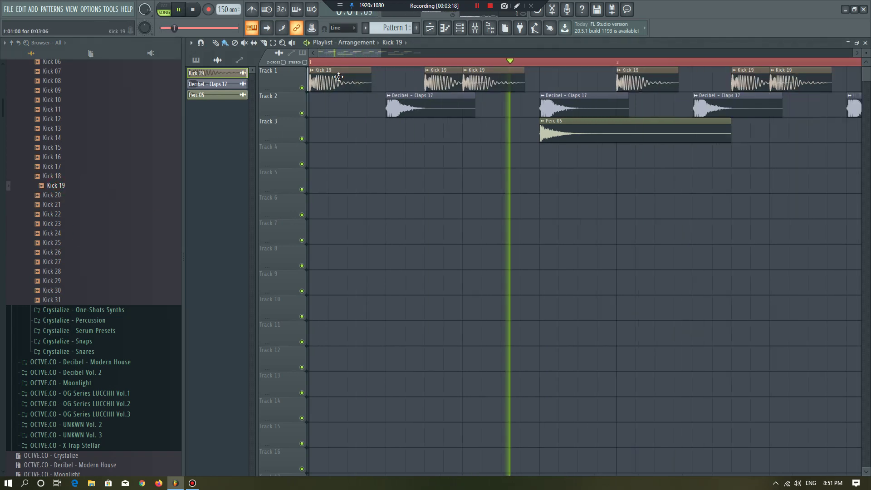
scroll(340, 78, down, 2)
scroll(340, 77, up, 2)
scroll(299, 111, up, 5)
key(space)
Audition Kick 18, then swap the Track 1 kick for Kick 17 and play the beat.
click(62, 177)
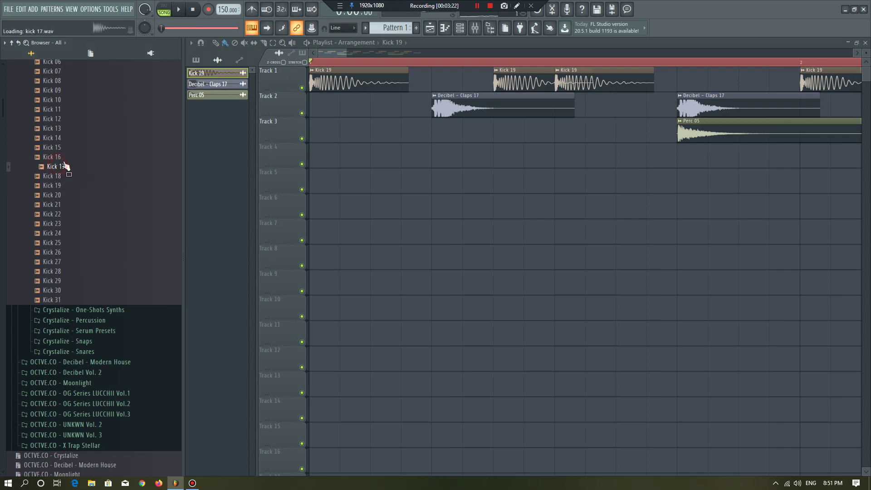
drag(338, 84, 338, 84)
key(space)
Load Kick 16 into the sampler channel of the Track 1 kick and listen to the beat.
double_click(331, 82)
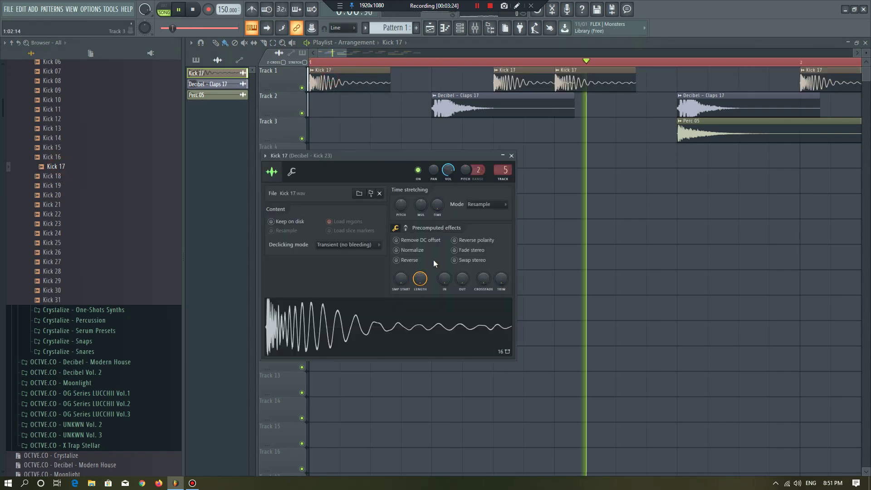
key(space)
drag(55, 156, 307, 318)
key(space)
key(space)
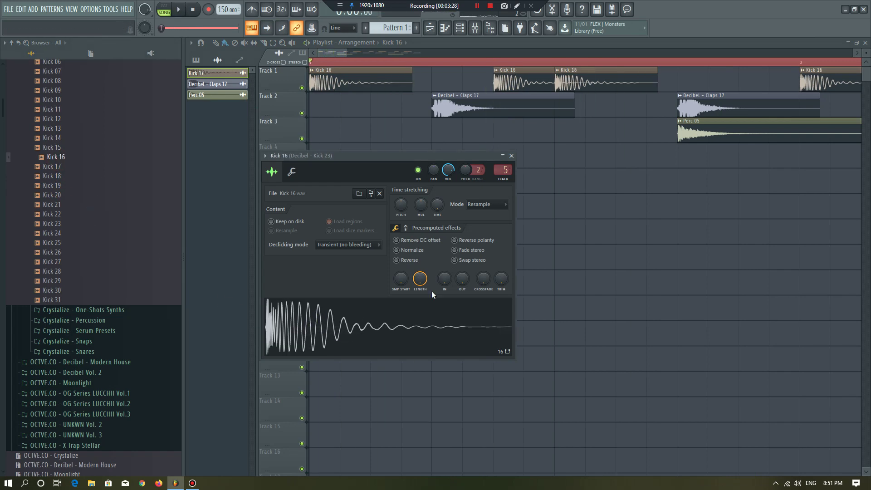
Set the Kick 16 sample's fade-out to 43%, close its channel settings and listen to the beat.
drag(462, 285, 463, 270)
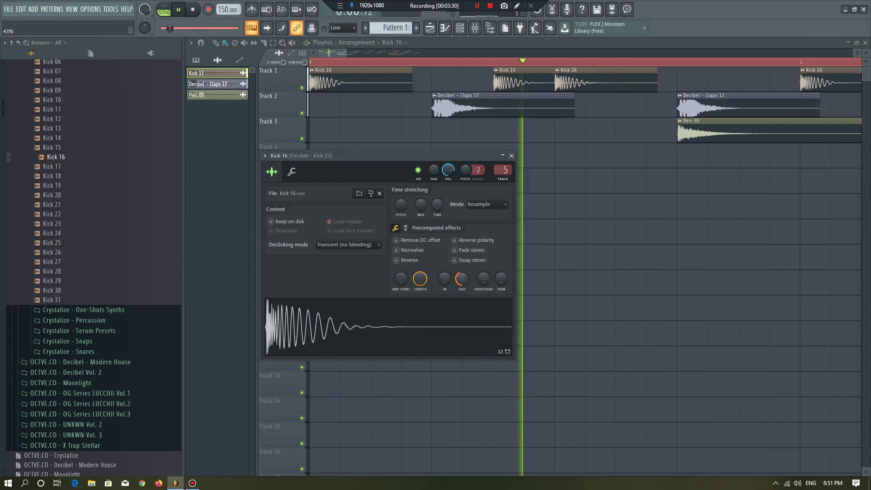
right_click(632, 171)
scroll(422, 135, down, 3)
scroll(422, 135, down, 5)
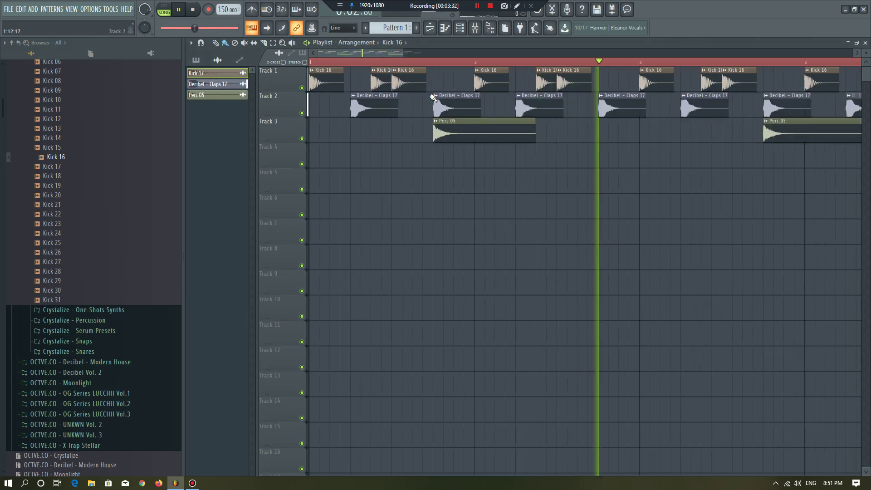
key(space)
Try an extra Kick 16 at beat 4 of bar 1 on Track 1 while playing the beat.
click(374, 81)
key(space)
right_click(376, 83)
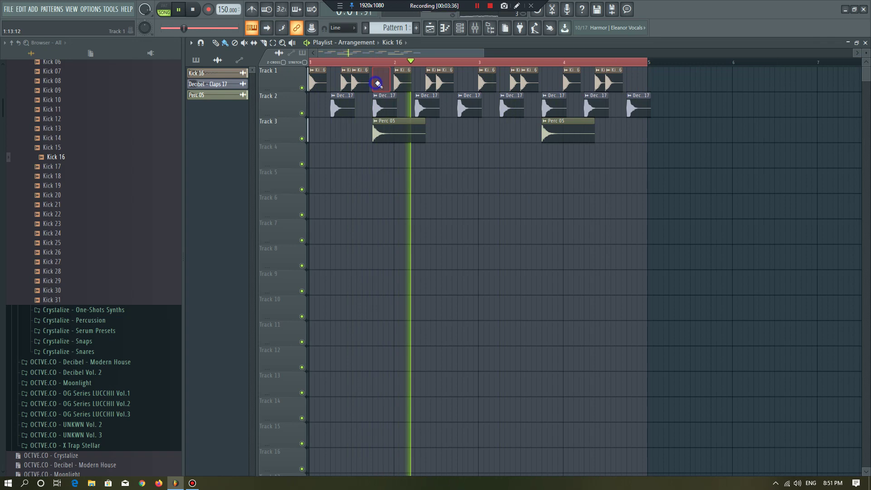
key(space)
Adjust the ceiling of the Fruity Limiter on the Master mixer track and close the open windows.
key(F9)
click(199, 196)
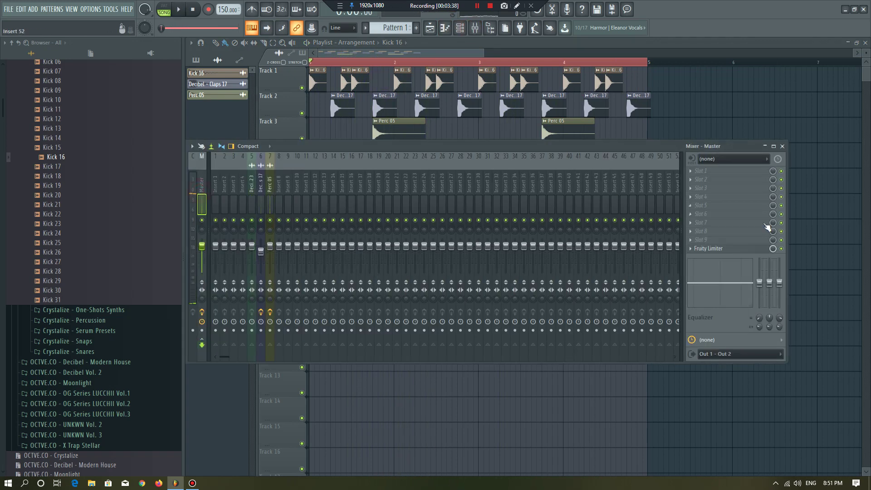
click(710, 249)
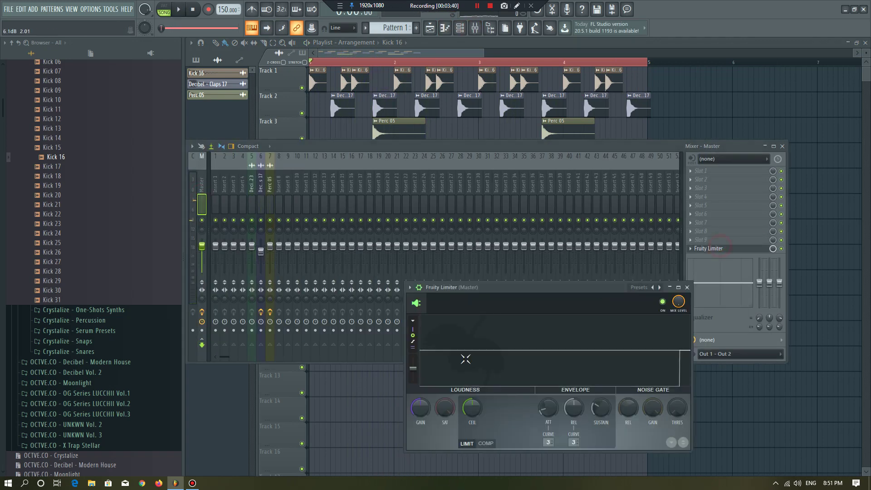
drag(467, 420, 475, 411)
key(F12)
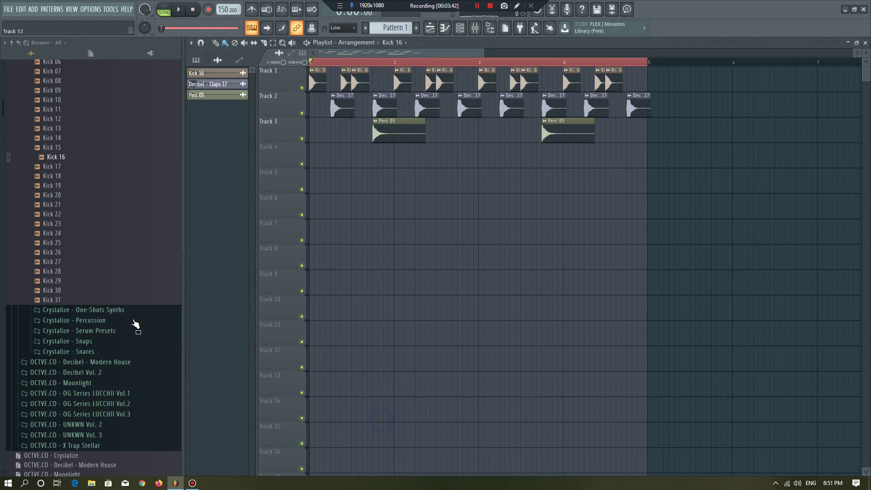
Place Perc 06 from the Crystalize percussion folder on Tracks 5 and 6 in the second half of bar 1, and play the beat.
click(83, 321)
click(77, 339)
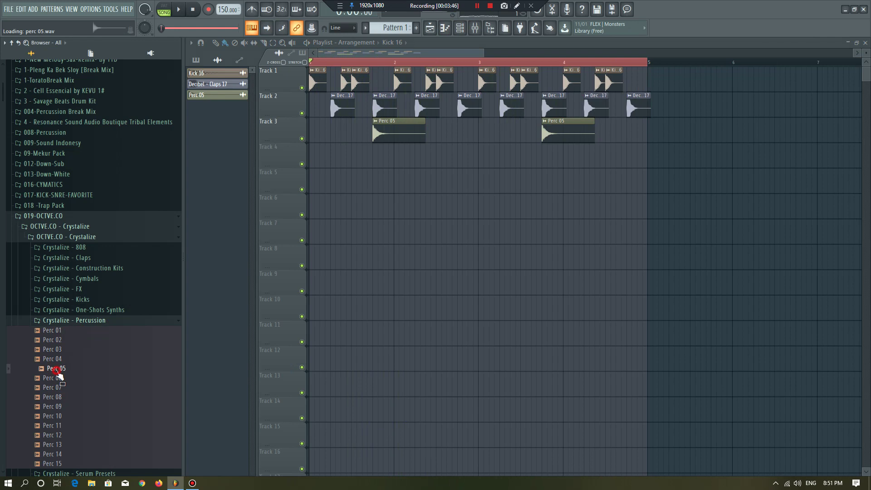
drag(61, 384, 367, 181)
key(space)
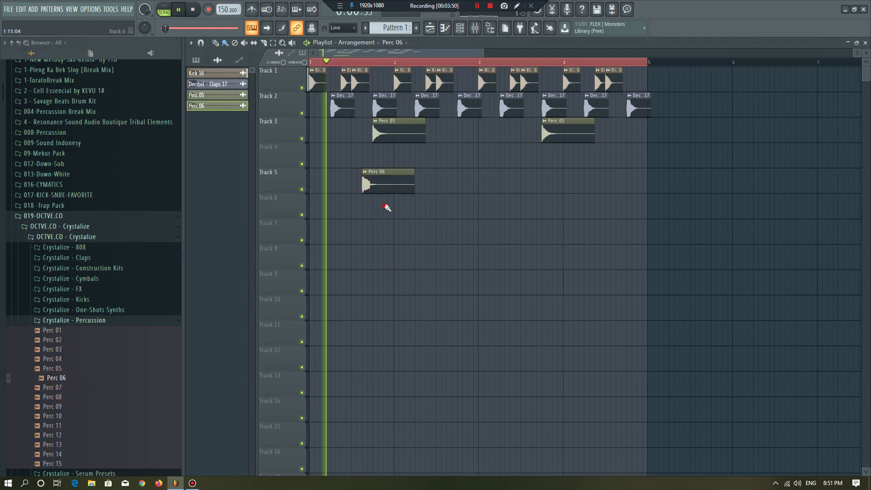
click(386, 206)
double_click(402, 207)
key(space)
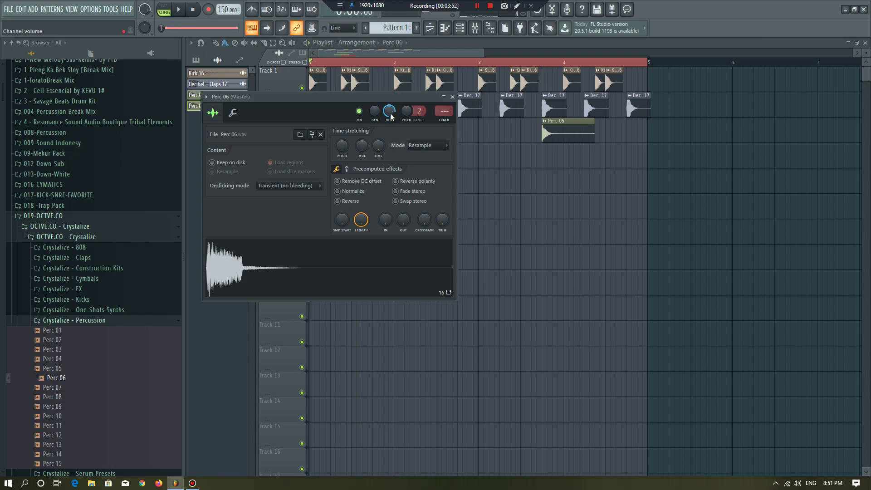
key(Escape)
Audition the remaining percussion samples, place Perc 13 on Track 8 on every beat of the four bars, and play the beat.
click(63, 425)
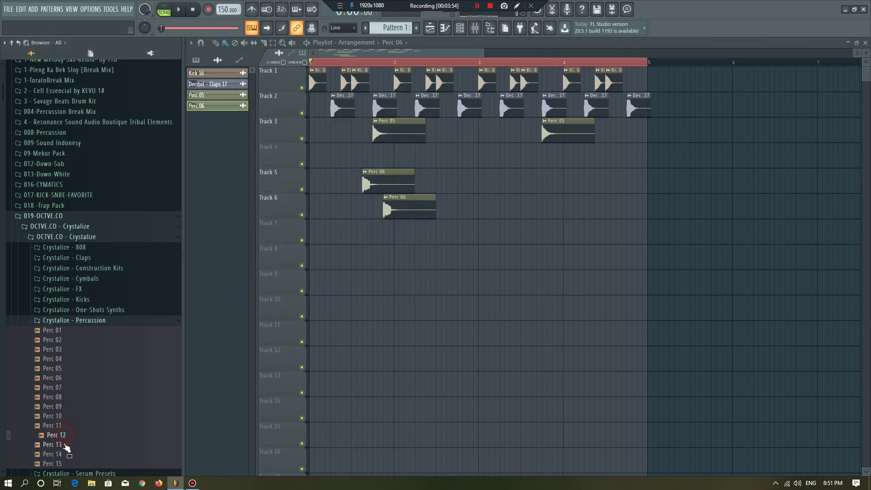
mouse_move(191, 421)
mouse_down()
mouse_move(416, 312)
mouse_move(340, 261)
mouse_move(301, 263)
mouse_move(327, 255)
mouse_move(409, 256)
mouse_up()
scroll(305, 262, down, 4)
key(space)
scroll(412, 241, up, 4)
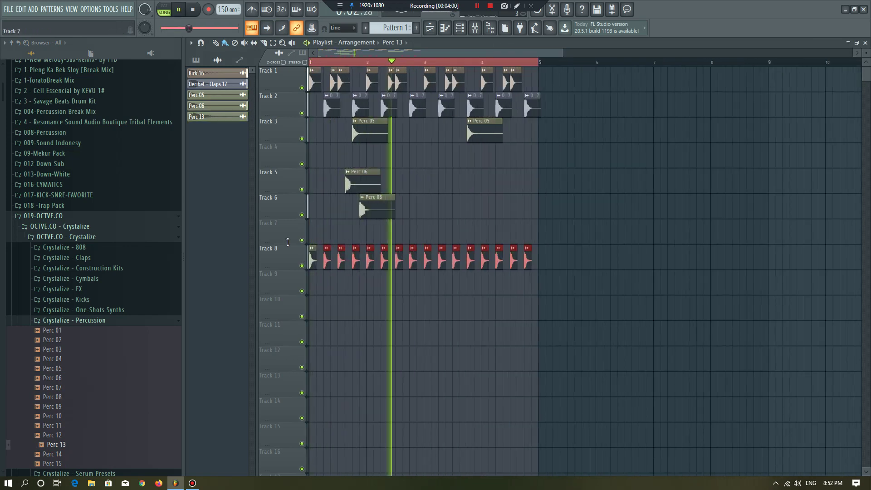
Copy the two Perc 06 clips on Tracks 5 and 6 from bar 1 into bar 2.
scroll(410, 199, up, 3)
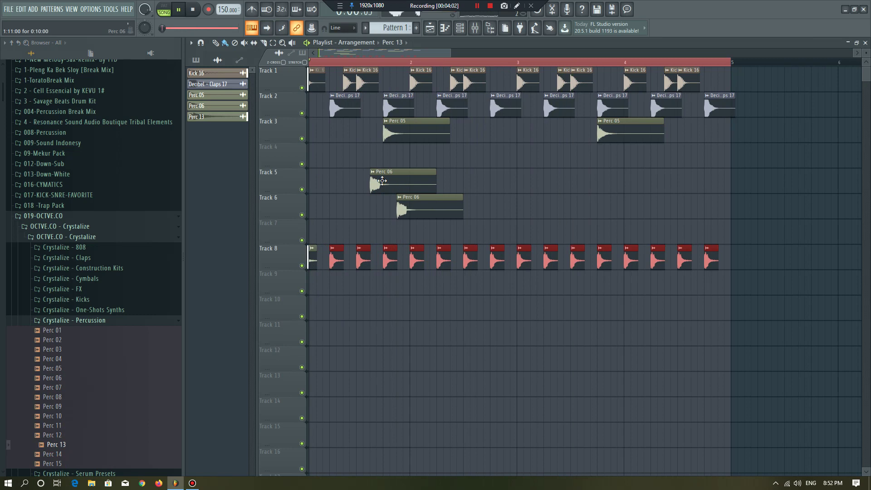
ctrl+drag(409, 177, 511, 178)
drag(574, 170, 368, 238)
Audition Crystalize percussion and cymbal samples, and place Hat 04 on Track 9 on every beat of the four bars.
click(62, 350)
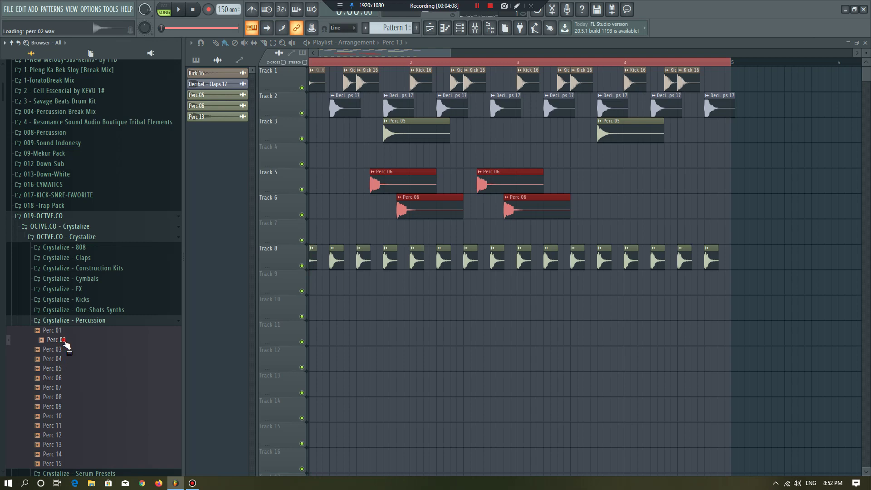
scroll(61, 343, down, 5)
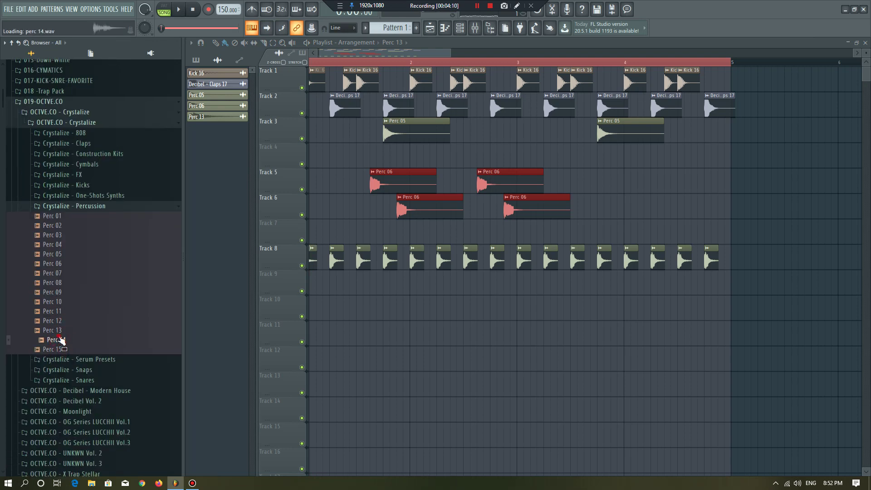
click(89, 206)
click(84, 168)
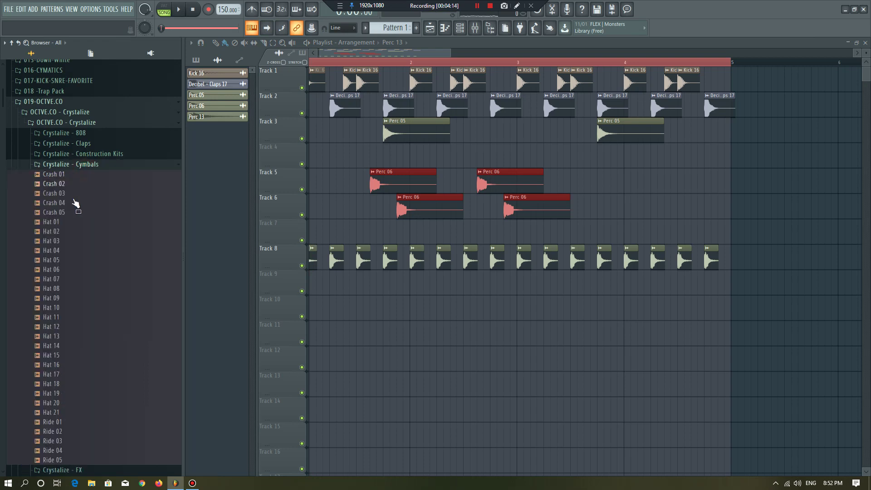
drag(63, 260, 52, 254)
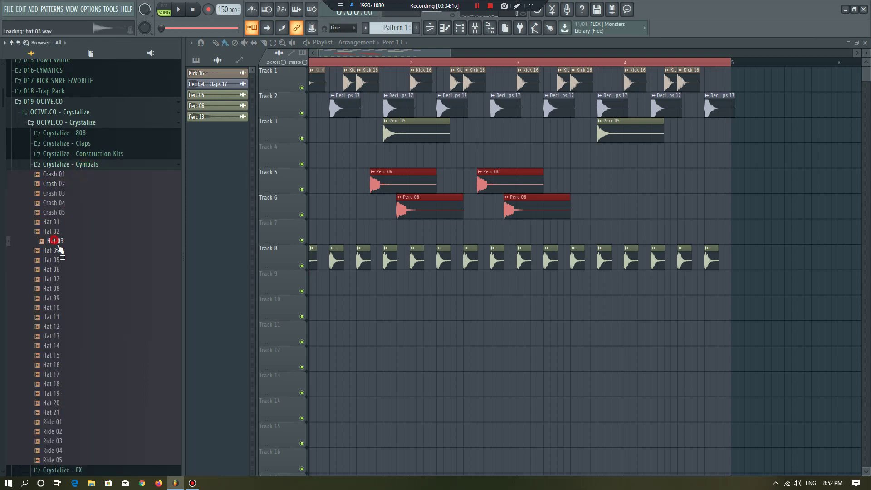
drag(359, 304, 356, 303)
scroll(356, 303, down, 5)
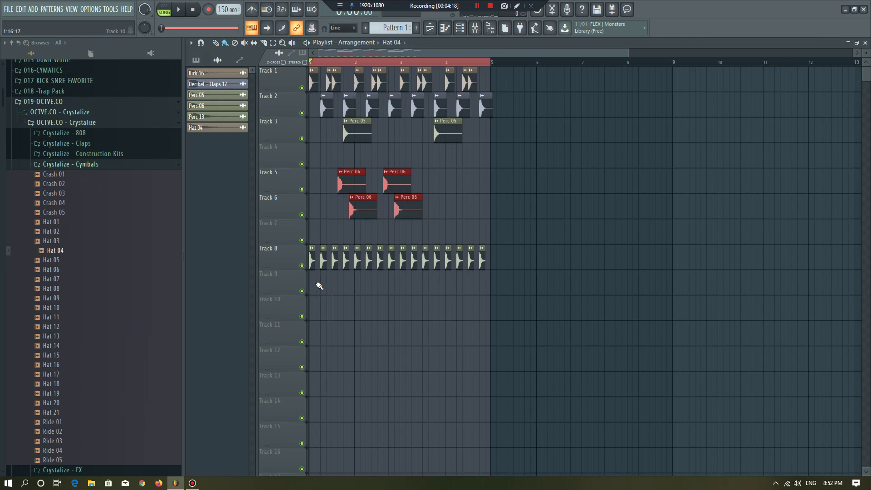
scroll(310, 286, down, 3)
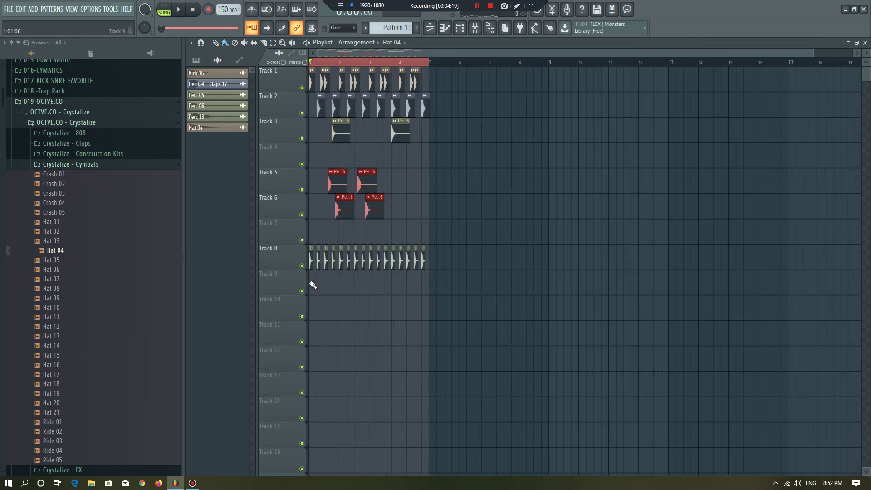
double_click(414, 284)
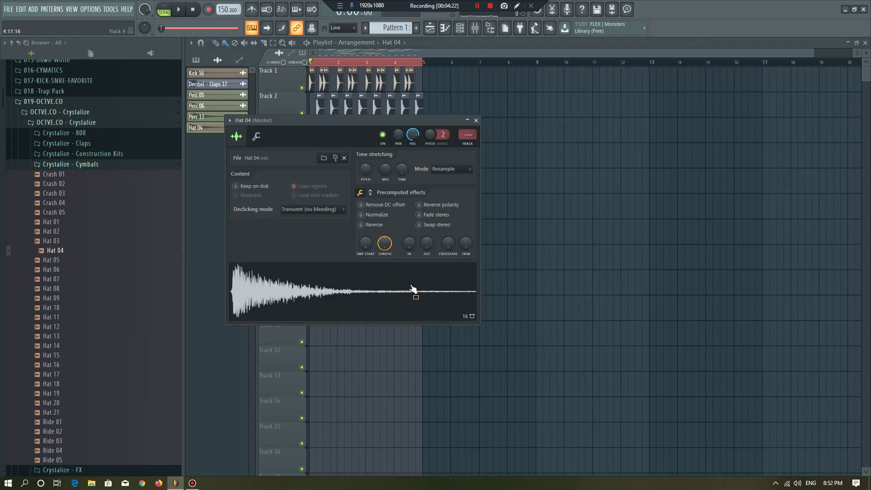
click(466, 95)
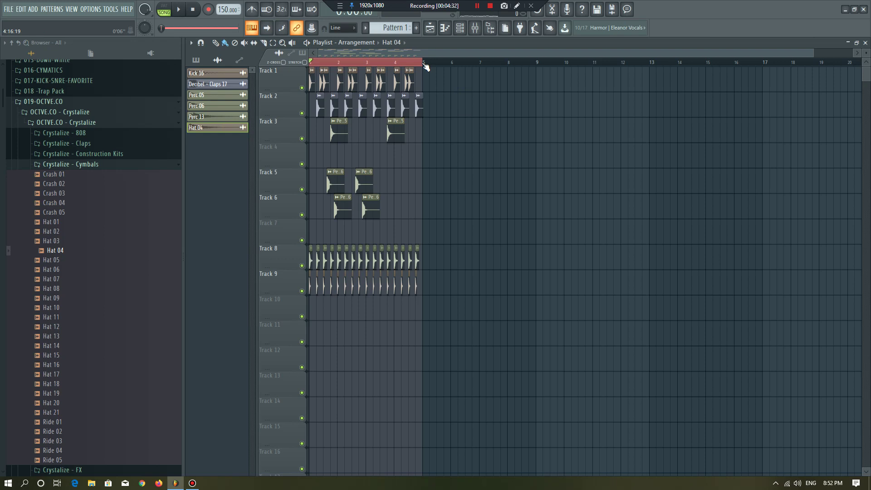
Adjust the channel volume of Hat 04 and close its channel settings.
scroll(290, 75, up, 3)
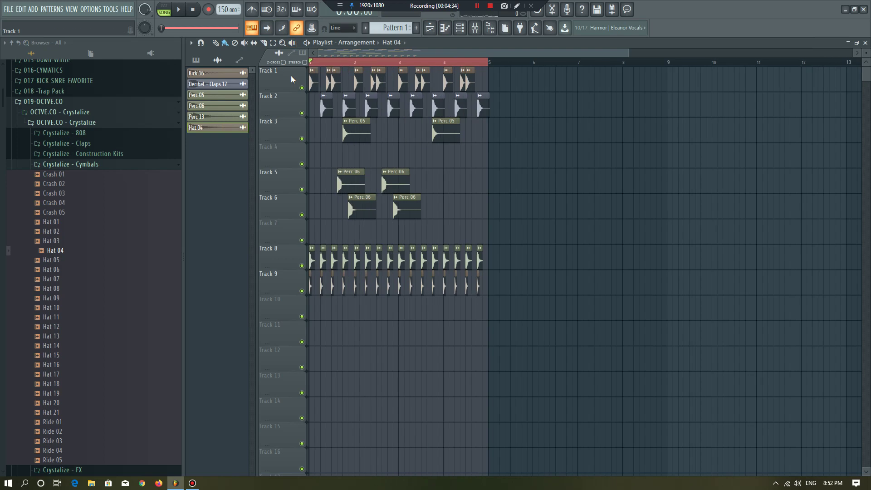
scroll(494, 106, down, 2)
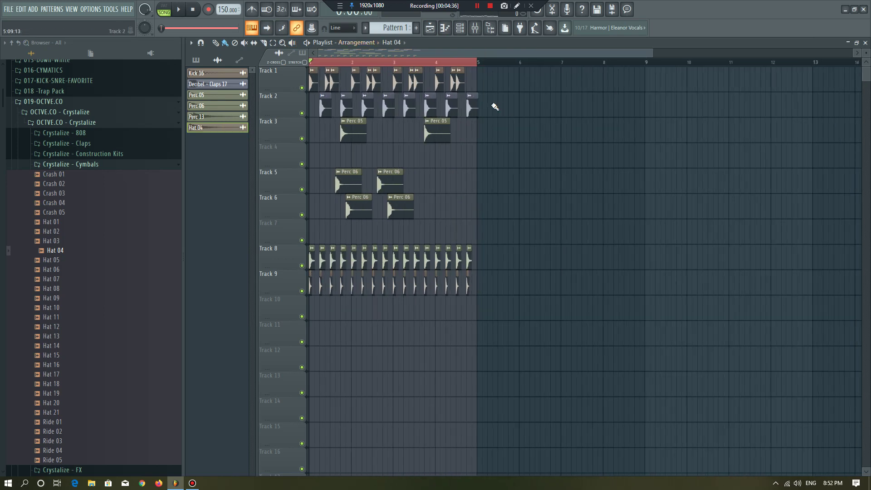
scroll(355, 66, up, 3)
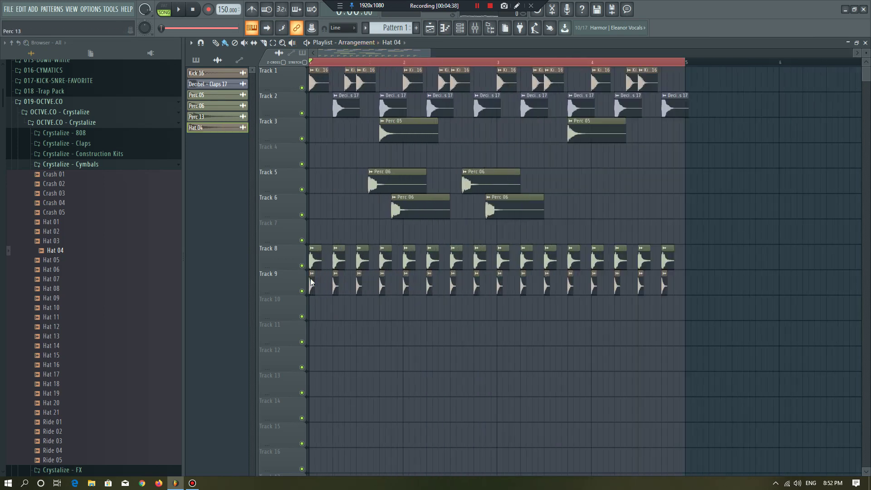
double_click(342, 286)
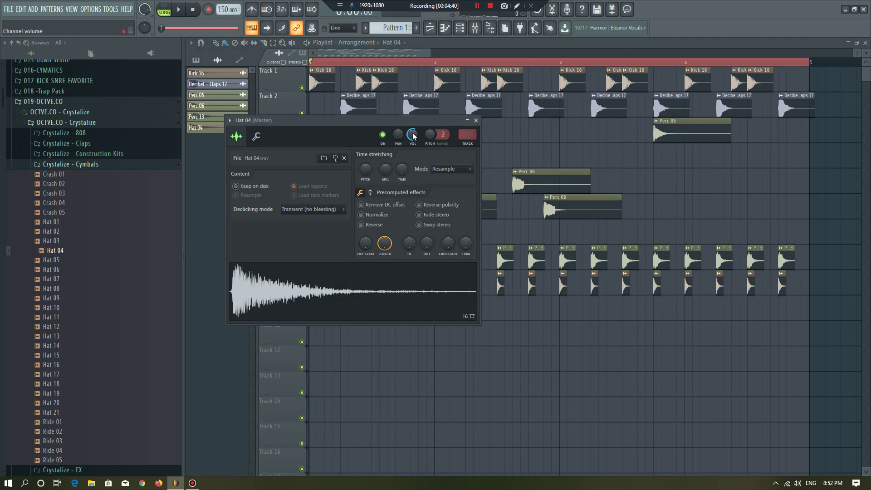
click(476, 121)
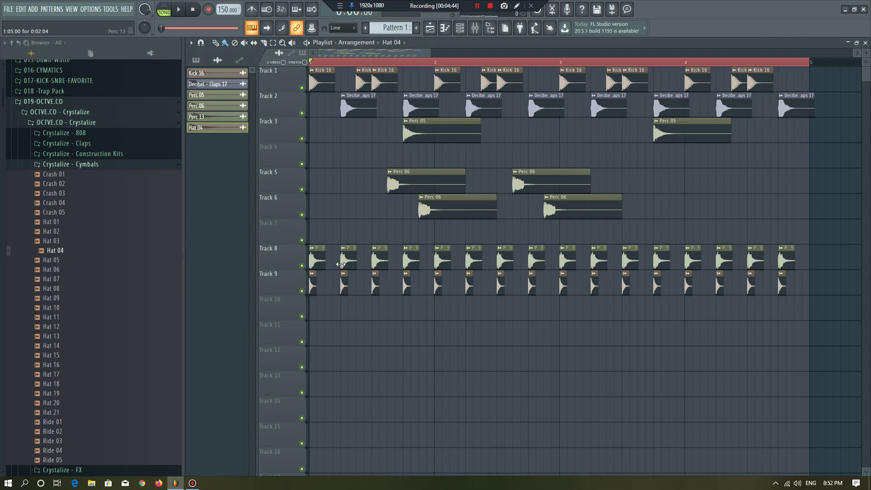
Add a fade-out to the Perc 13 sample while playing the beat, and try an extra Perc 13 in bar 1 on Track 6.
double_click(354, 257)
key(space)
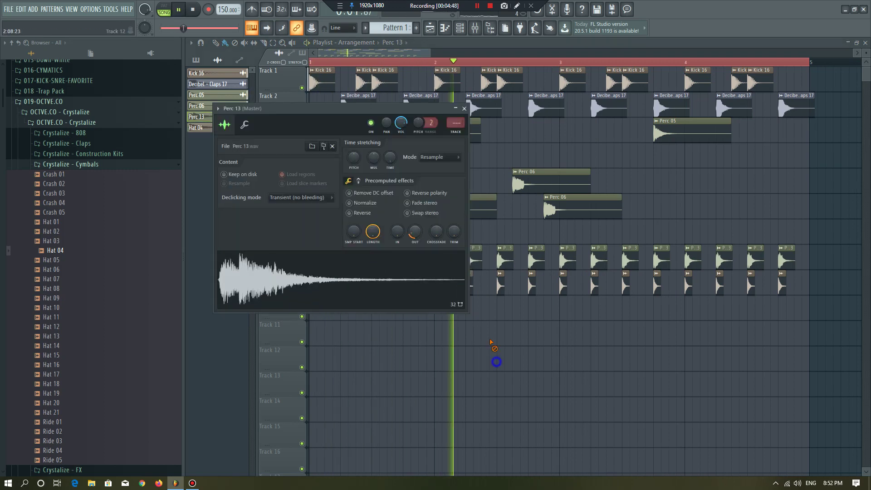
key(Escape)
scroll(284, 200, up, 3)
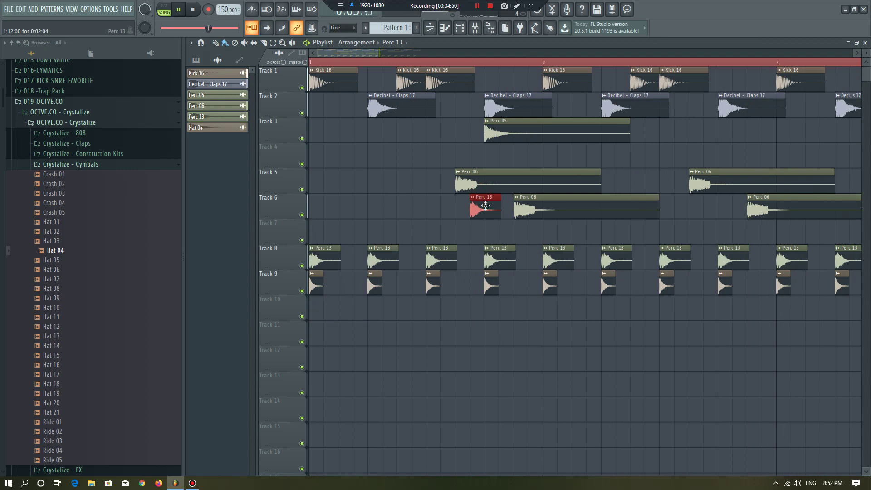
scroll(482, 200, down, 4)
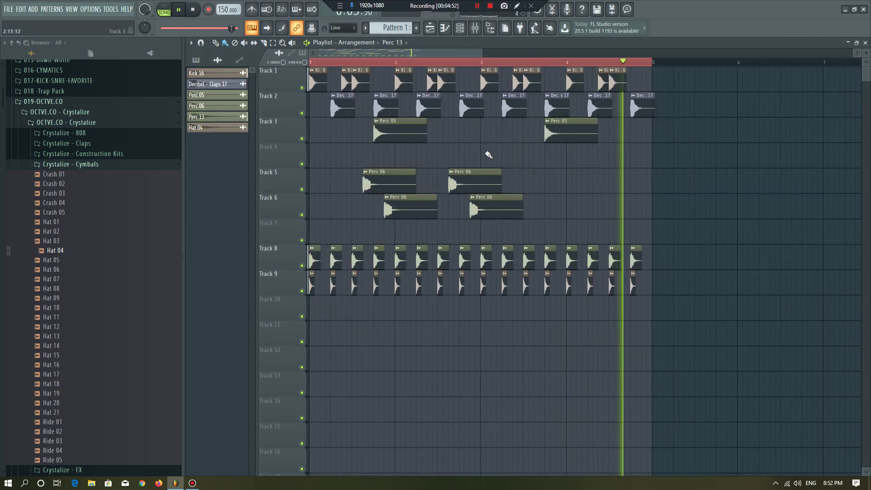
click(75, 164)
click(92, 154)
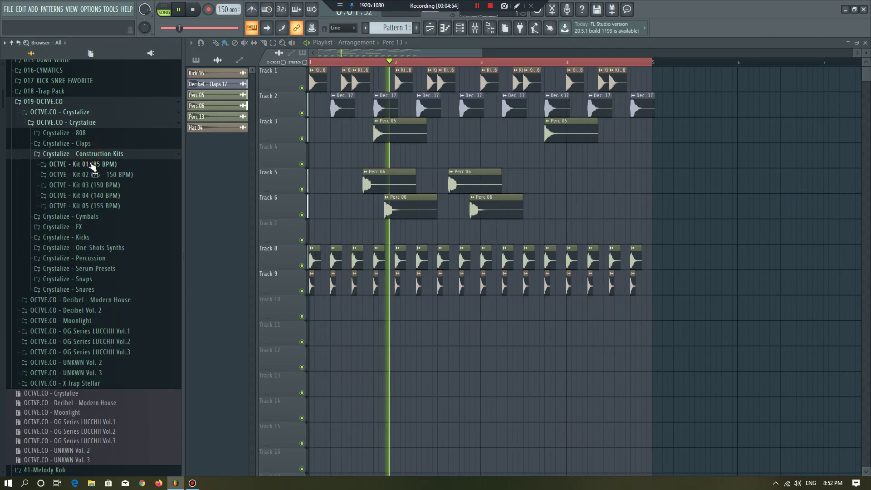
click(92, 154)
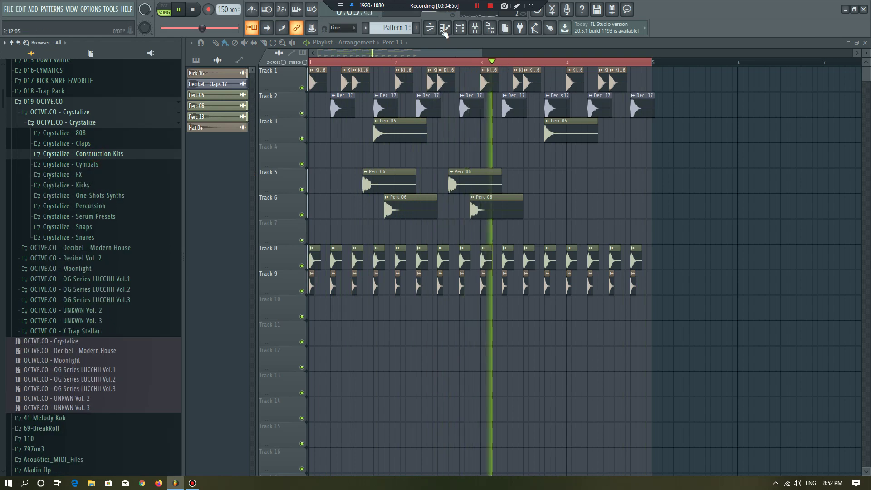
Duplicate the four Perc 06 clips on Tracks 5 and 6 into bars 3 and 4 and deselect them.
drag(486, 189, 427, 212)
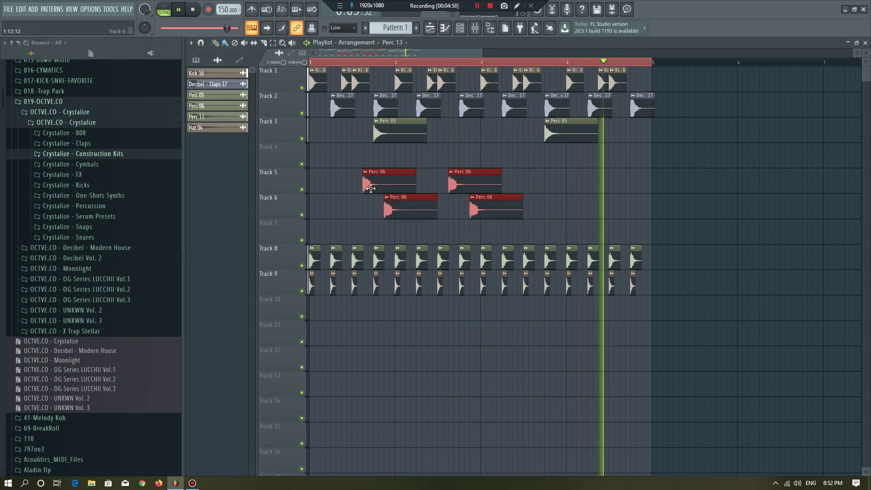
key(ctrl+b)
key(ctrl+b)
ctrl+click(572, 148)
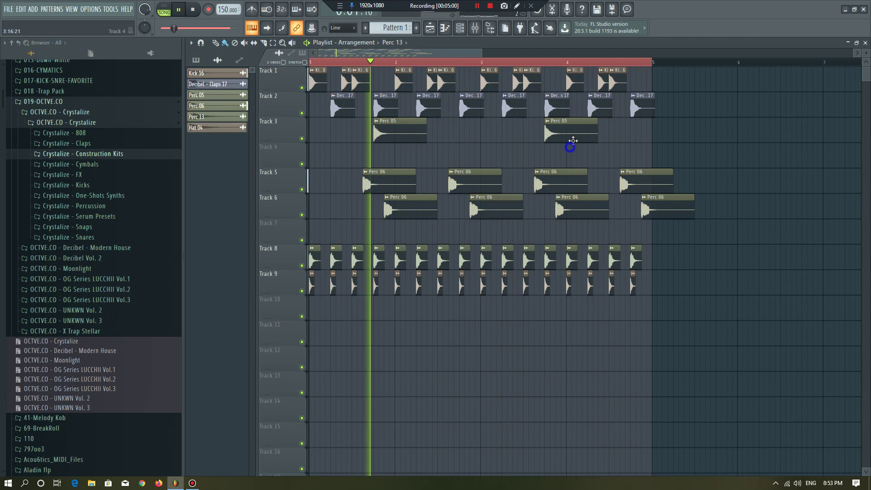
Stop playback, browse the other OCTVE.CO packs and audition the percussion samples of OG Series LUCCHII Vol.3.
scroll(113, 313, down, 7)
scroll(77, 272, up, 5)
click(74, 264)
key(space)
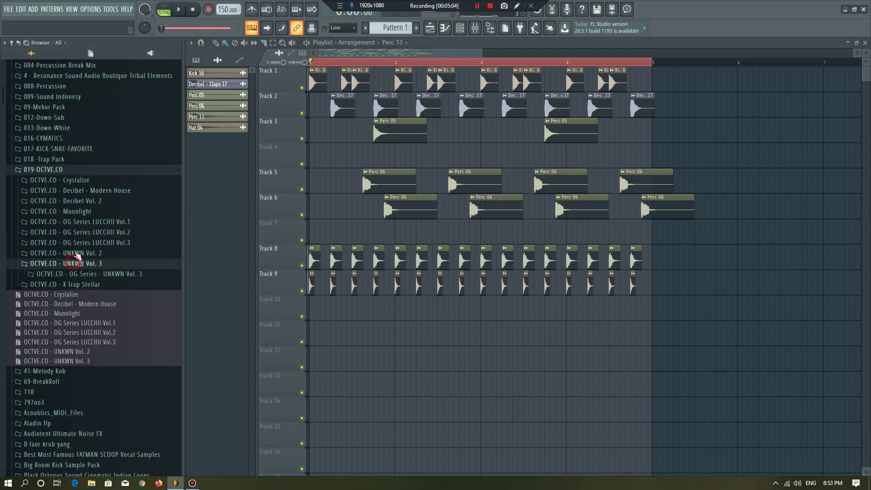
click(76, 254)
click(77, 243)
click(77, 252)
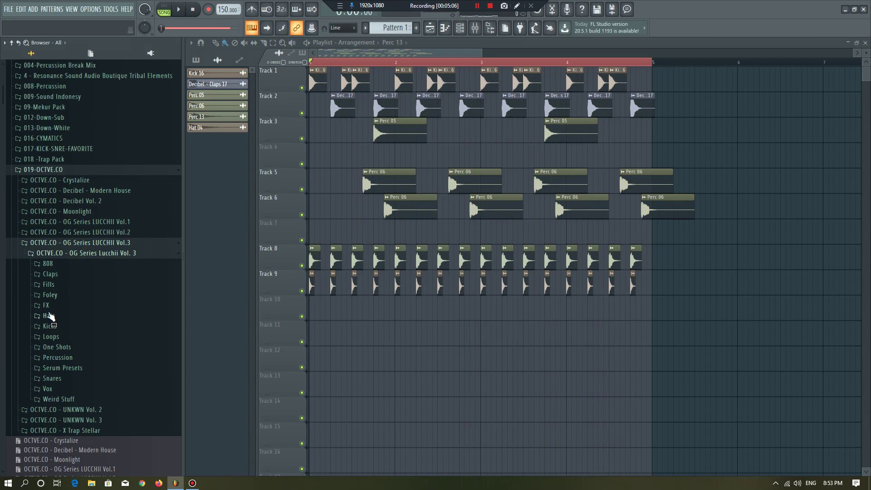
click(64, 358)
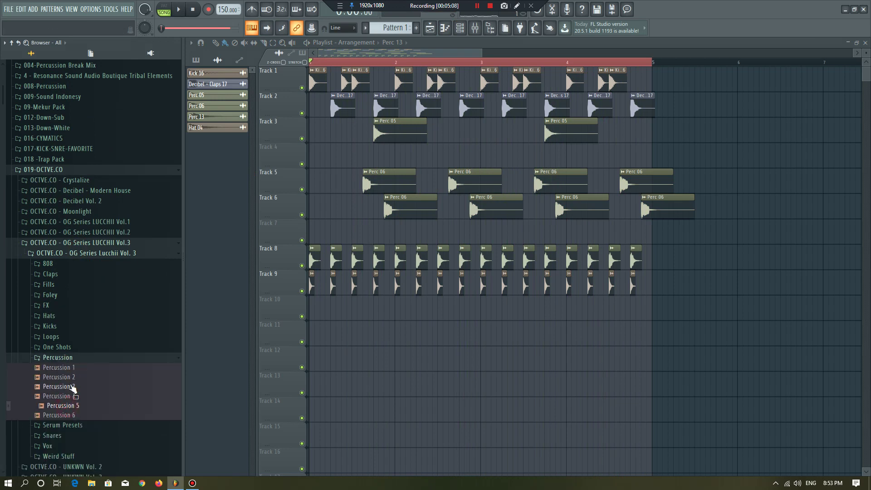
scroll(73, 381, down, 2)
Audition vocal samples in the Vox folder of OG Series LUCCHII Vol.3, from Vox 2 through Vox 19.
click(60, 388)
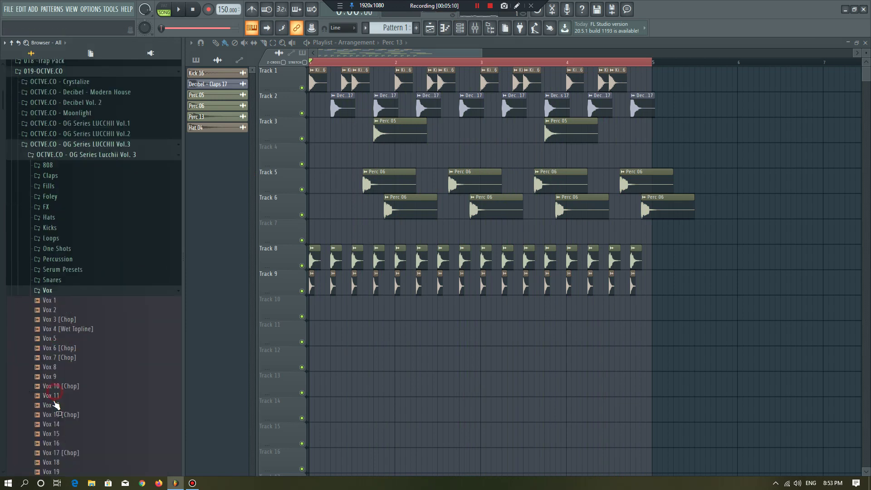
click(52, 318)
click(52, 310)
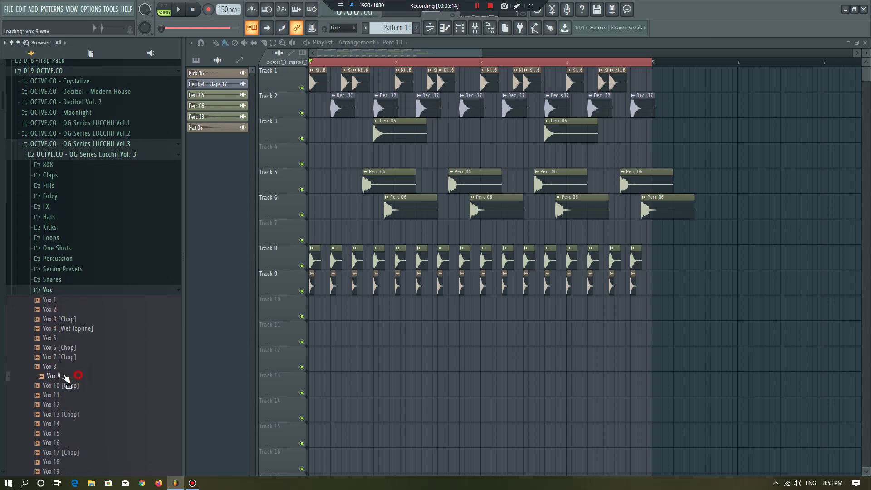
click(62, 424)
click(57, 442)
click(58, 451)
click(58, 461)
scroll(58, 311, down, 6)
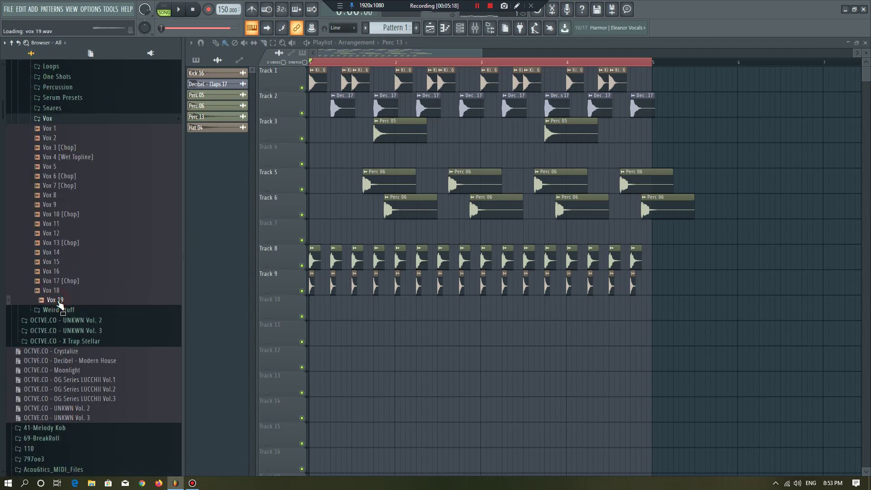
scroll(59, 304, down, 10)
Bring up the channel rack and filter it to show the Unsorted channels.
click(460, 28)
scroll(50, 213, down, 13)
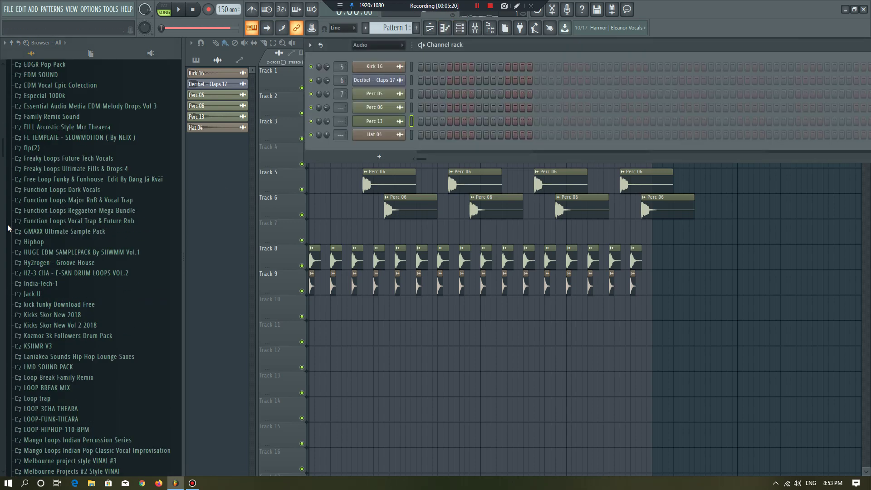
click(377, 44)
click(372, 76)
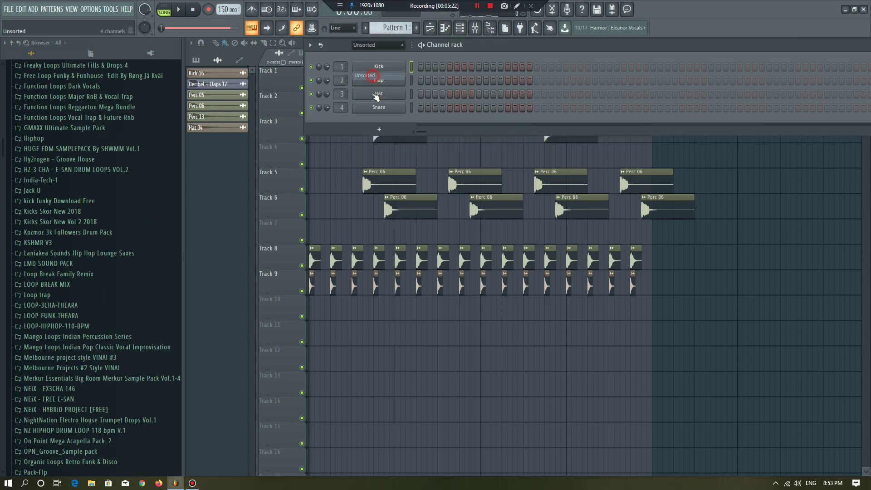
click(379, 130)
click(332, 118)
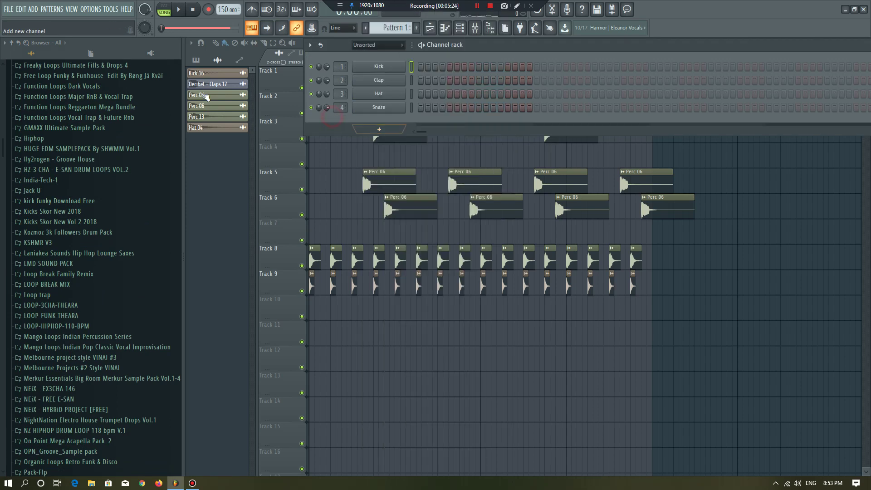
Add the BASS_EfEm_C2 sample from Packs, Legacy, Instruments, Bass as a new channel below Snare.
click(12, 43)
click(25, 254)
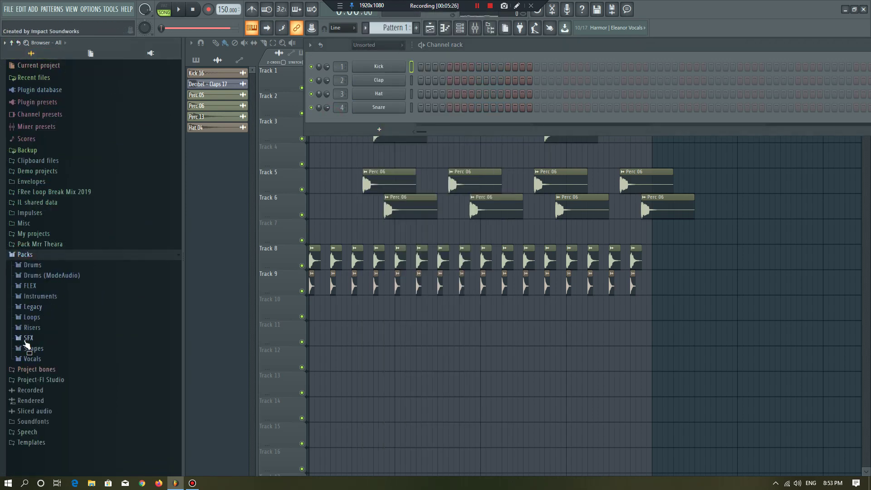
click(40, 306)
click(49, 338)
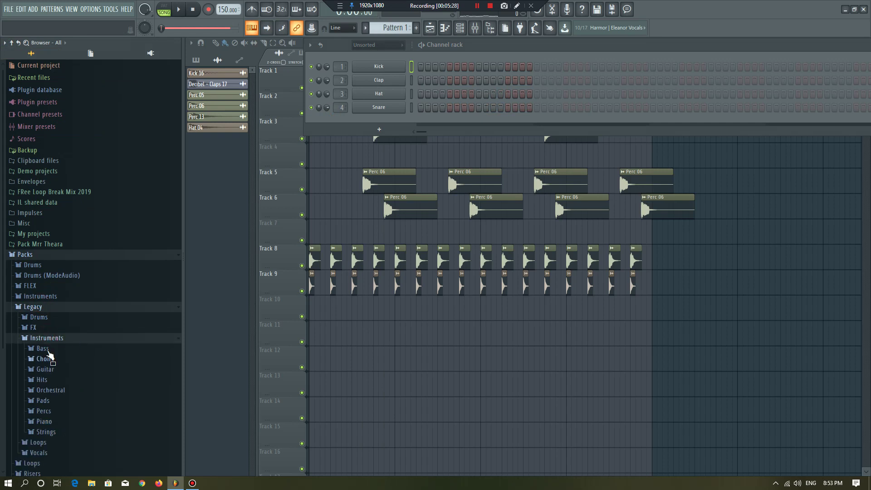
click(46, 349)
drag(59, 359, 386, 121)
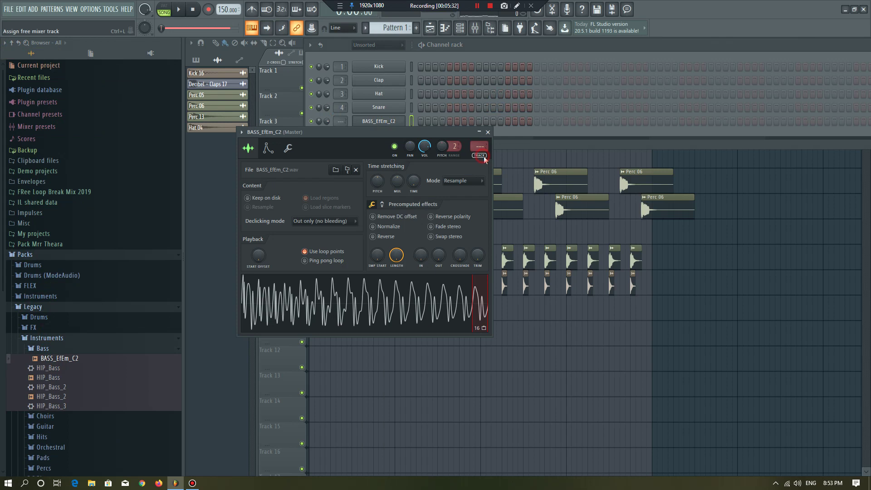
Route BASS_EfEm_C2 to a free mixer track and insert Fruity Parametric EQ 2 with a low-pass curve that cuts the highs.
click(481, 156)
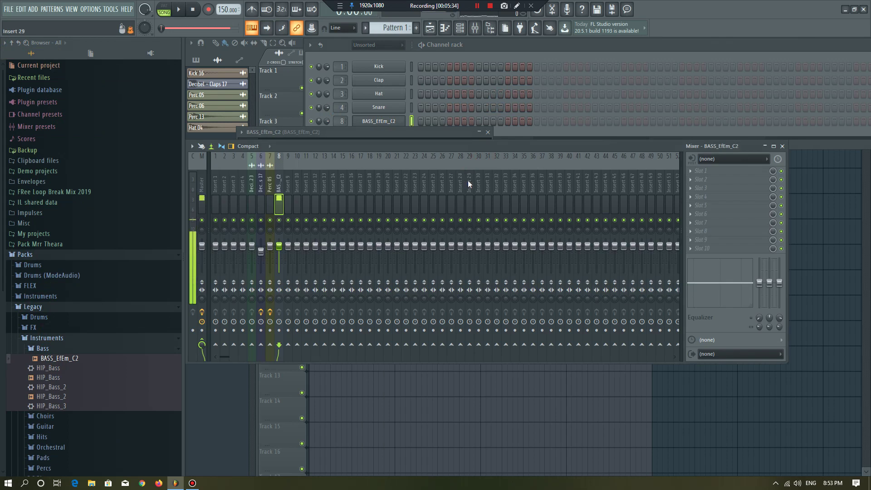
click(717, 179)
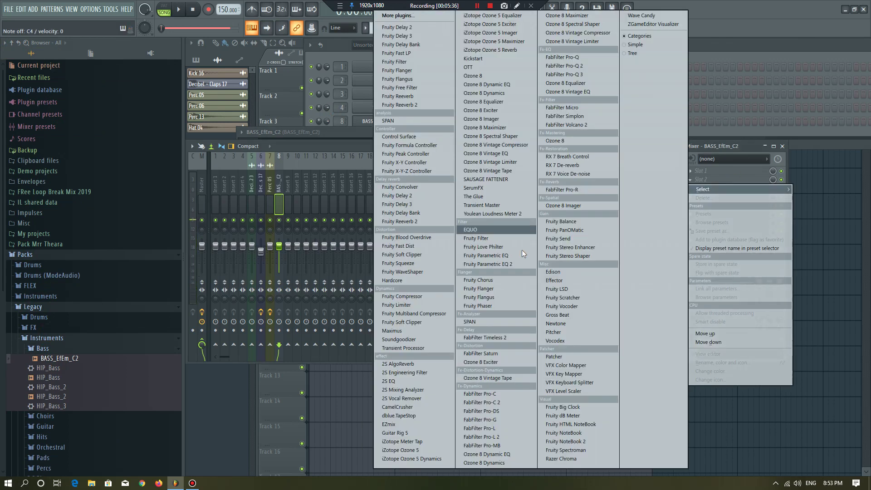
click(518, 264)
drag(388, 193, 303, 234)
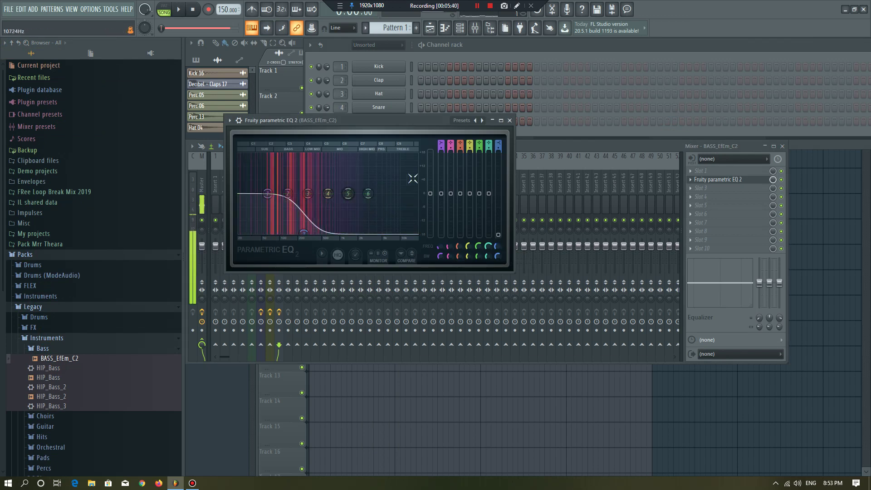
click(599, 147)
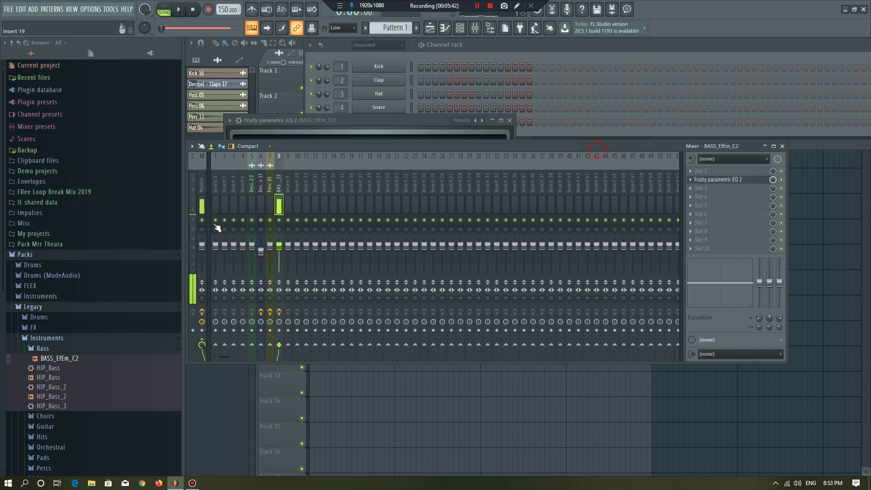
Write a one-bar bass line for BASS_EfEm_C2 in the piano roll with two C4 notes, a G3 and an A#3.
click(379, 54)
right_click(387, 124)
click(431, 121)
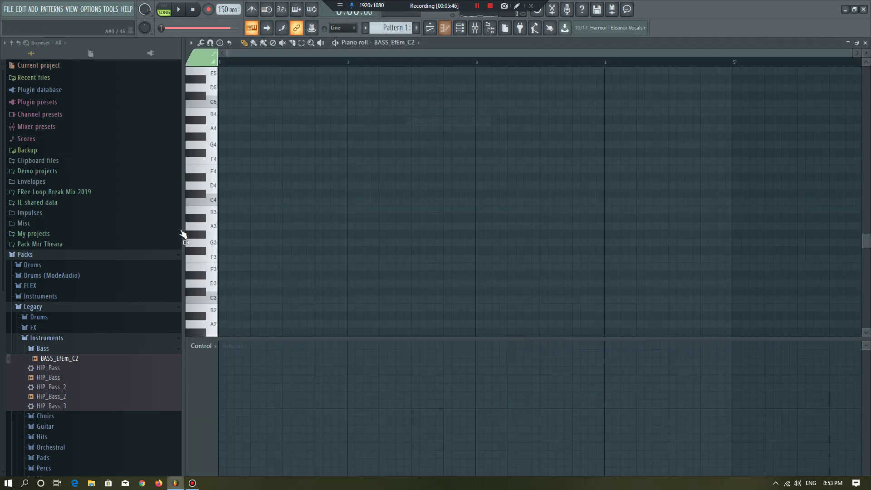
click(264, 202)
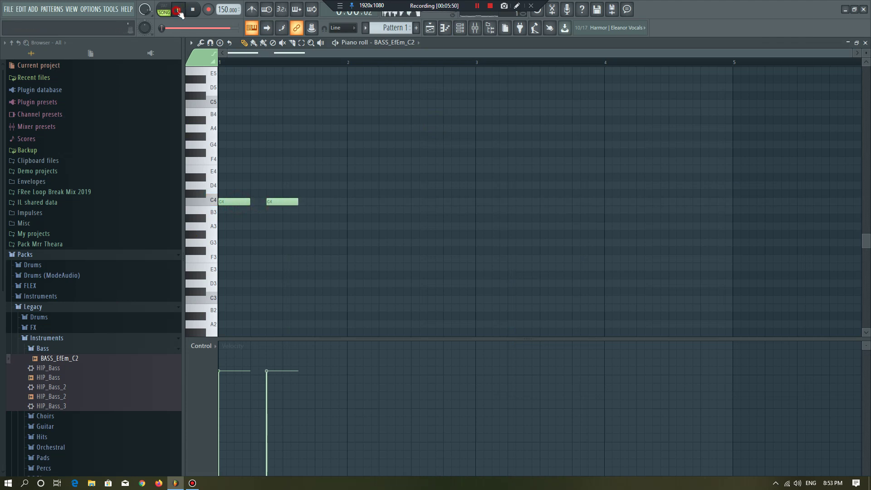
drag(286, 202, 282, 202)
mouse_move(286, 226)
mouse_down()
mouse_move(286, 253)
mouse_move(290, 242)
mouse_up()
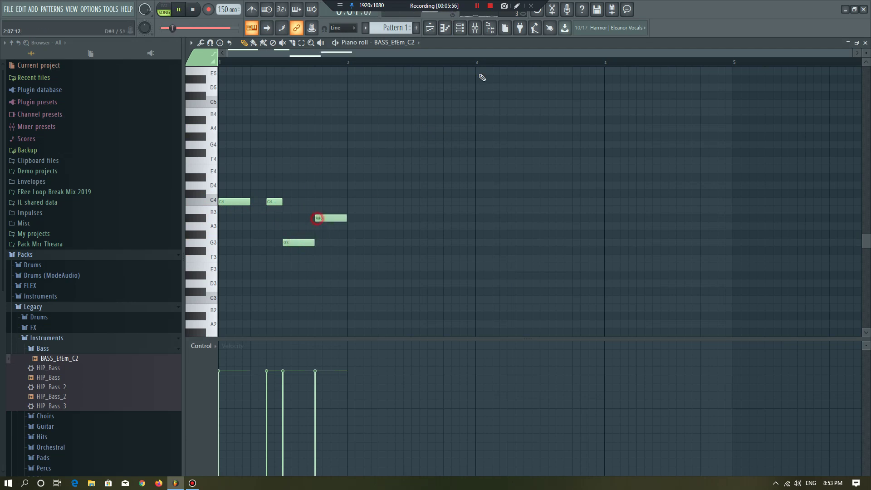
Place Pattern 1 at the start of Track 11 in the playlist and play the arrangement.
click(429, 29)
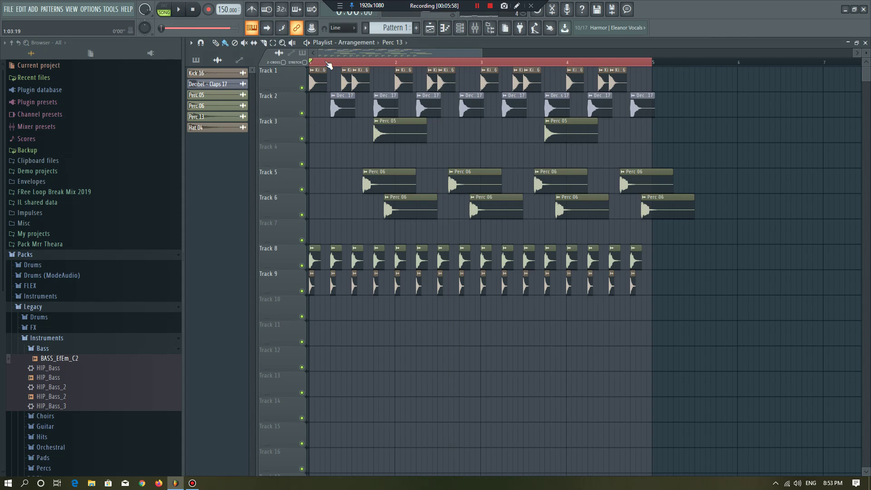
click(391, 28)
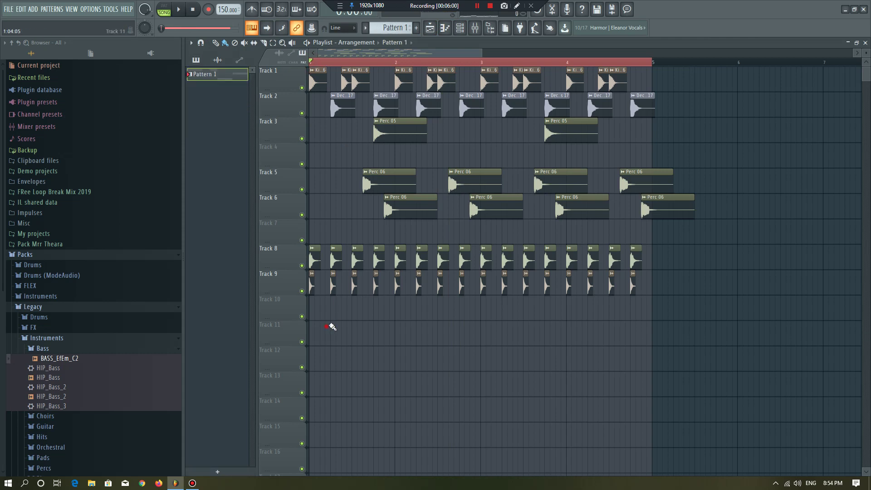
drag(331, 326, 273, 317)
key(space)
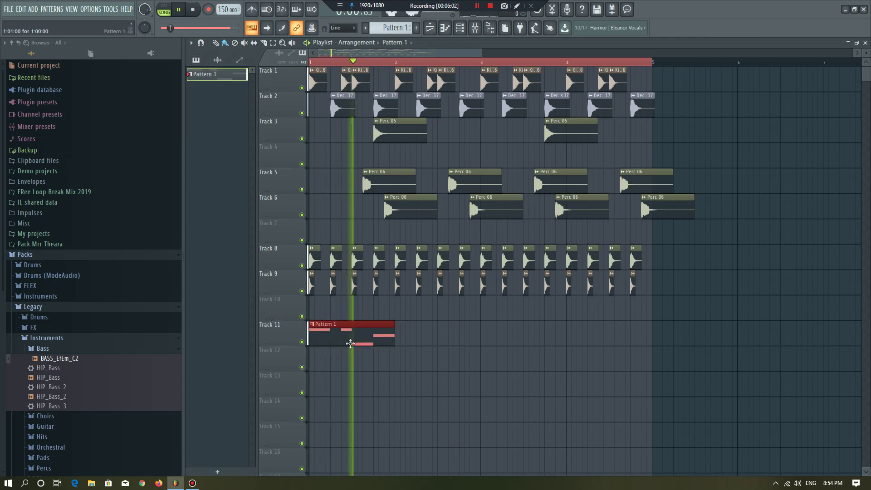
Rework the end of the bass bar during playback into a short G3 followed by a short A#3.
double_click(351, 338)
drag(344, 220, 339, 243)
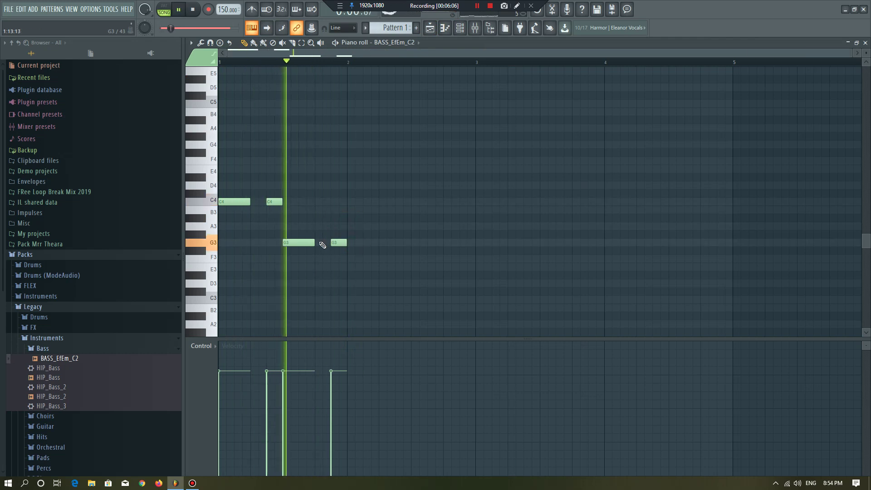
click(325, 242)
key(space)
key(space)
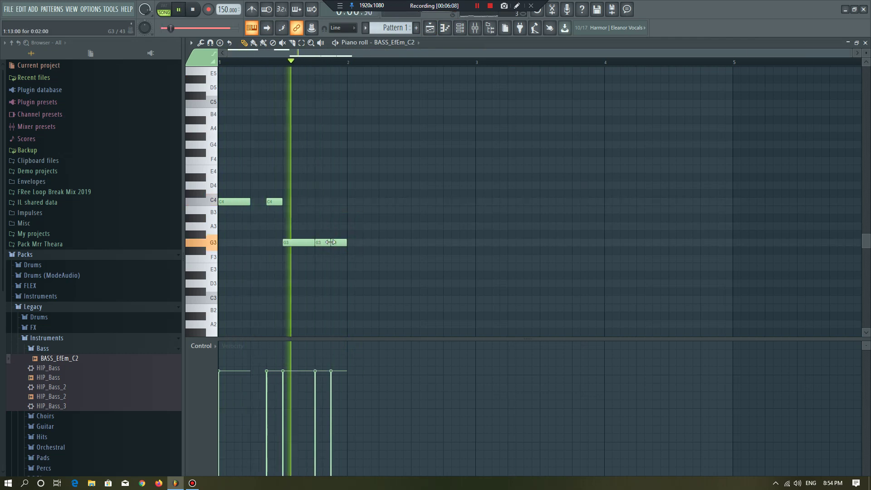
drag(337, 244, 337, 216)
key(space)
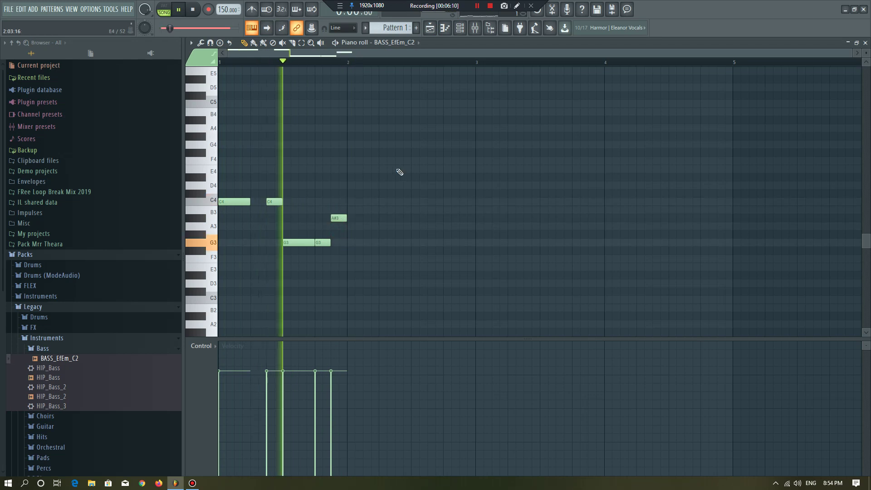
Duplicate the one-bar bass phrase until it fills bars 1 to 4, and deselect the notes.
drag(440, 169, 147, 264)
drag(231, 200, 357, 198)
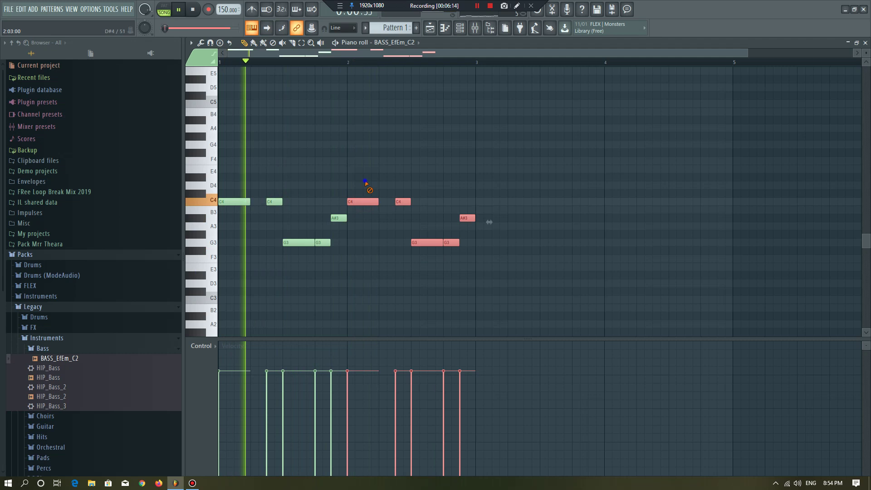
key(ctrl+d)
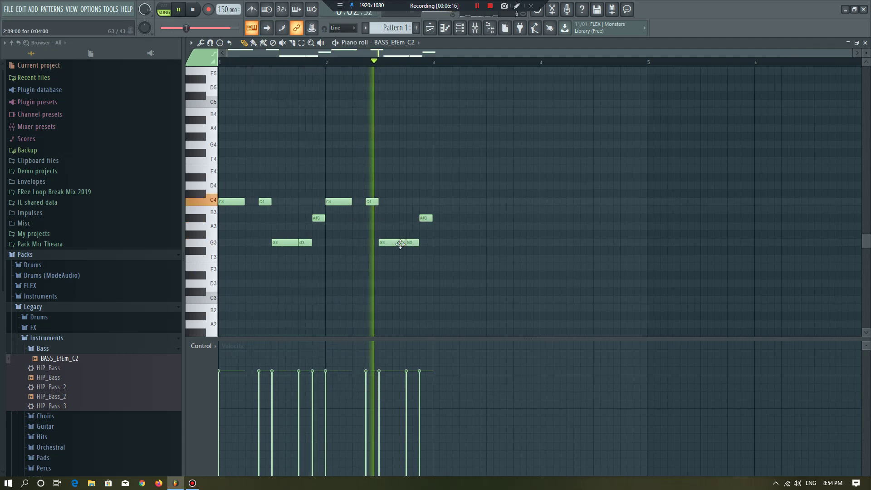
key(ctrl+a)
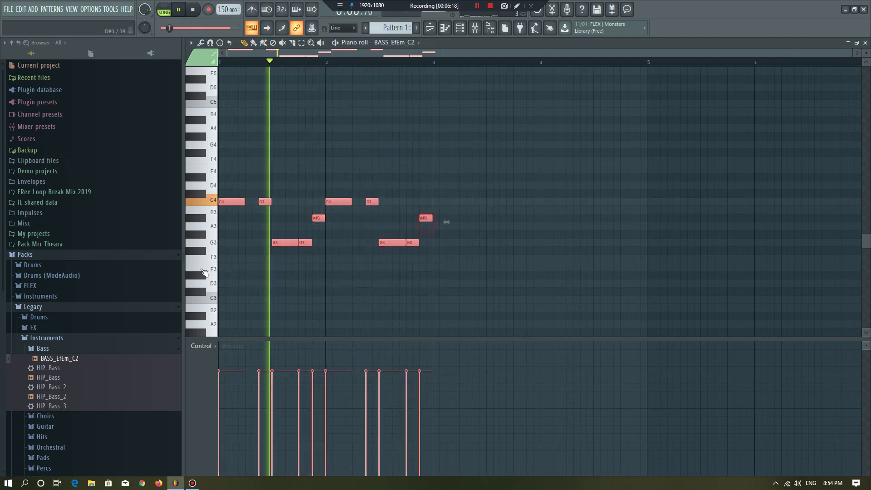
key(ctrl+b)
click(414, 111)
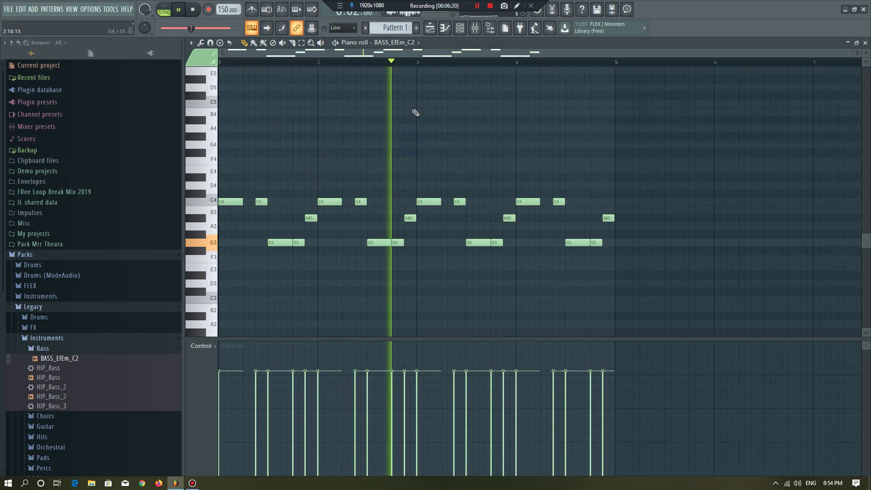
Move the second G3 note in bar 3 to A#3 and the one in bar 4 to D#4, and replay.
scroll(460, 239, down, 2)
drag(446, 242, 445, 218)
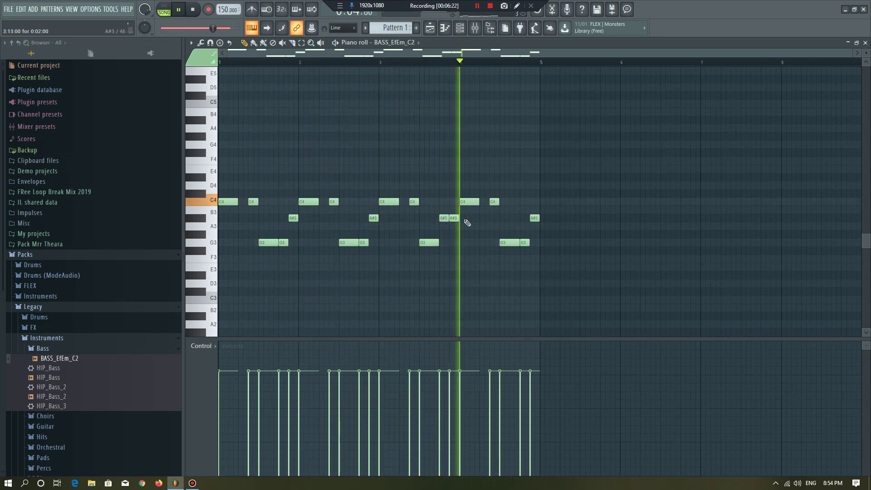
key(space)
drag(525, 242, 527, 179)
key(space)
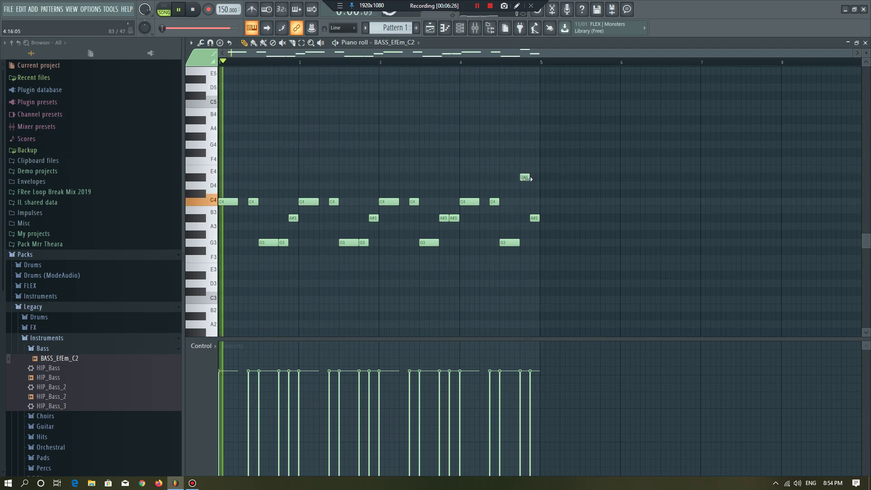
Stop playback with the channel rack showing, and open the Vengeance EDM Essentials Vol.1 folder in the Vengeanced Sound samples.
click(431, 30)
click(460, 28)
key(space)
click(40, 244)
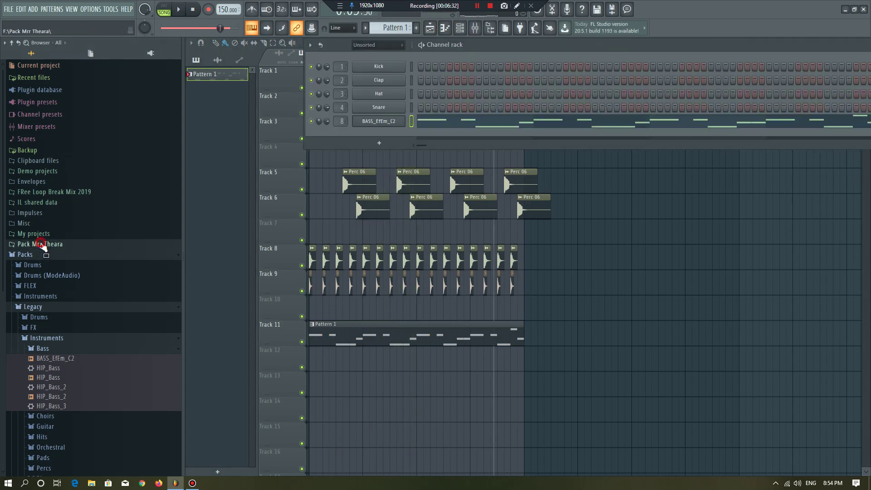
scroll(53, 246, down, 15)
scroll(58, 271, down, 20)
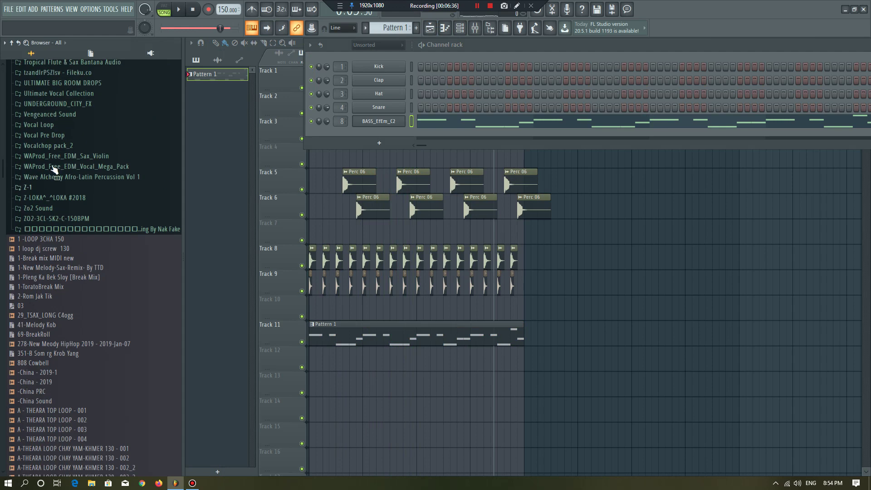
click(45, 114)
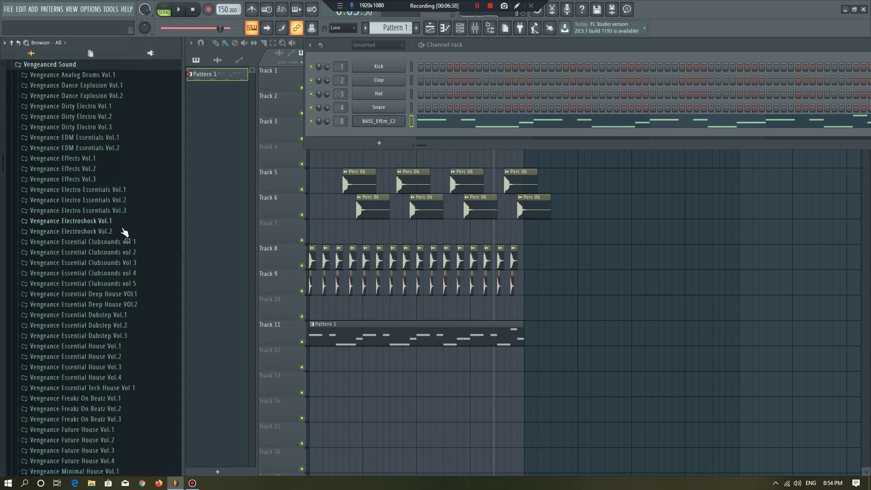
click(75, 138)
click(84, 148)
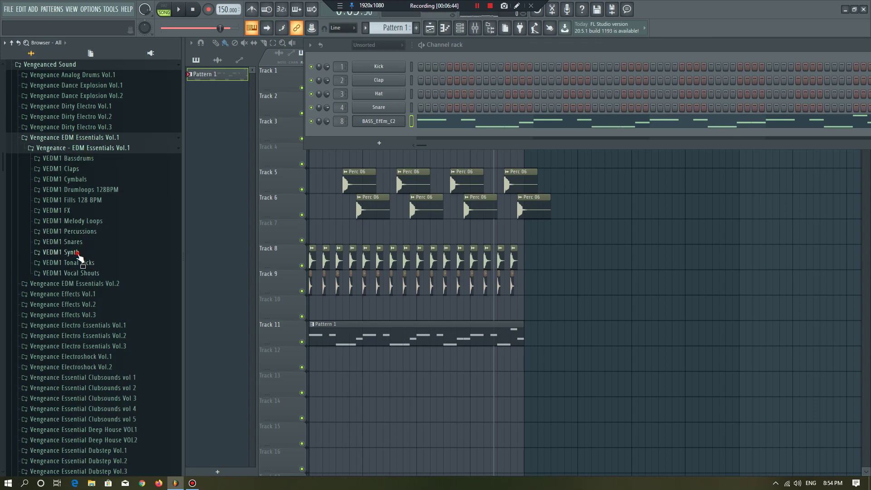
Browse the VEDM1 Synth folder and audition the VEDM Bass Oneshots samples down to VEDM Bass Shots 034 D#.
click(79, 253)
click(86, 272)
click(103, 228)
click(112, 209)
click(113, 198)
click(113, 170)
click(112, 161)
click(111, 151)
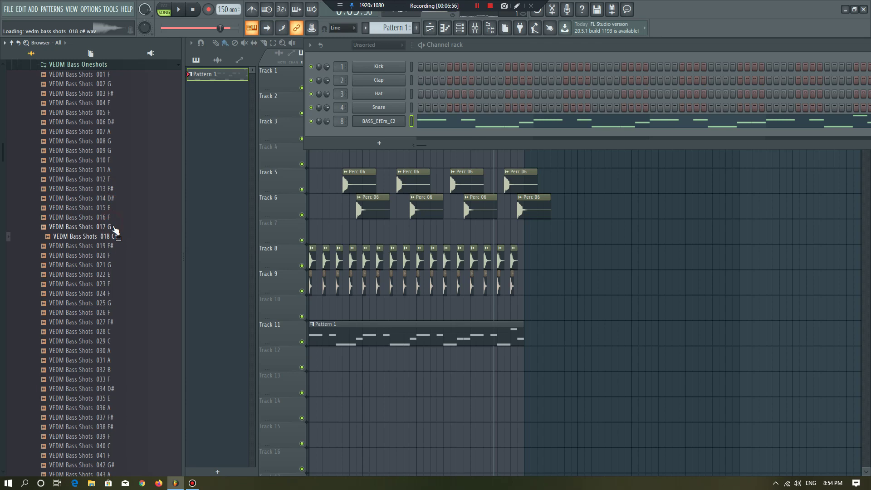
key(Down)
key(Down)
scroll(94, 262, down, 6)
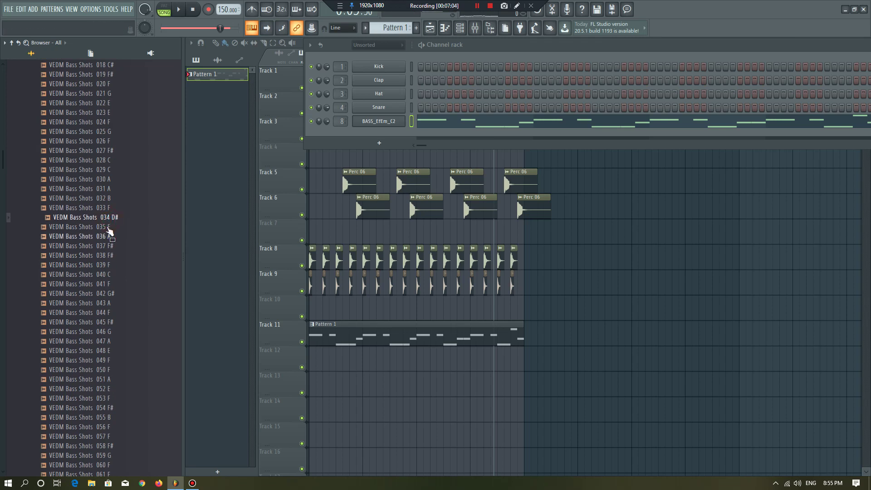
Add VEDM Bass Shots 034 D# as a new channel and copy the BASS_EfEm_C2 notes into its piano roll.
drag(109, 220, 376, 133)
click(378, 134)
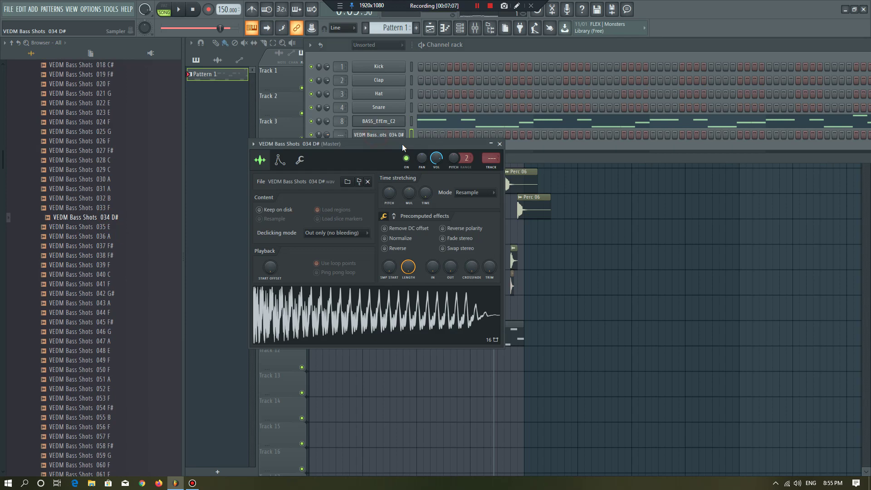
click(411, 122)
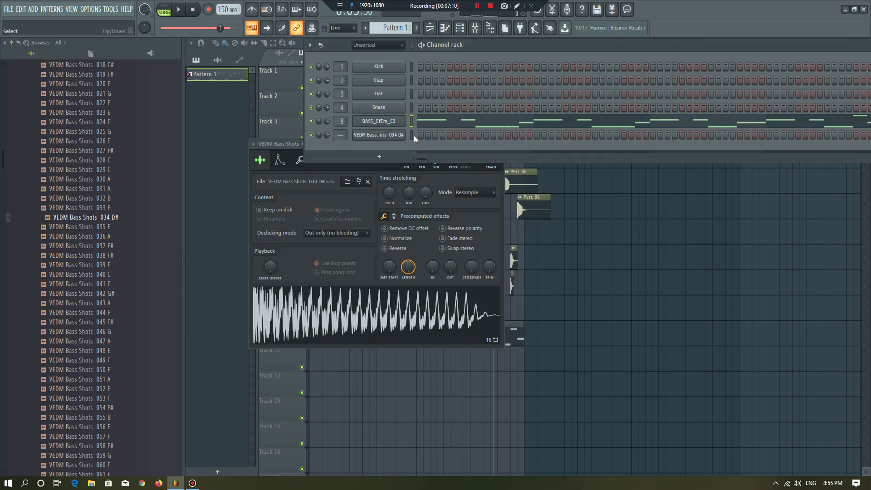
key(ctrl+v)
click(427, 138)
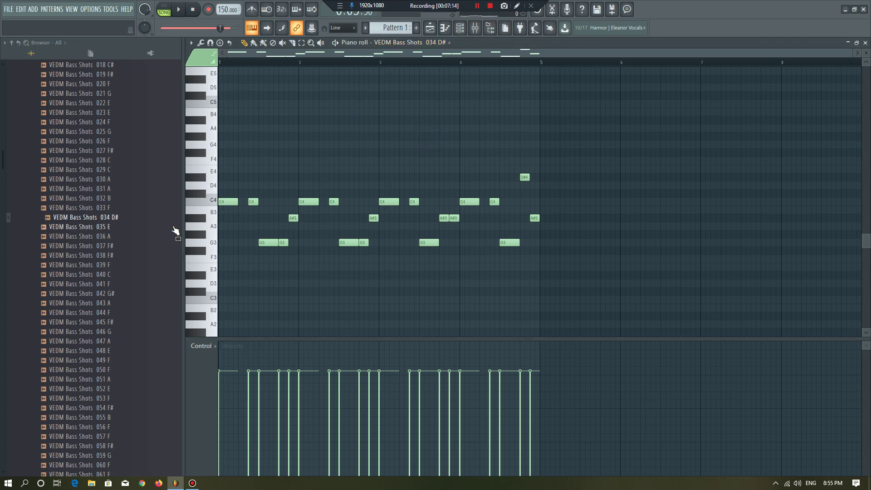
Transpose all notes of VEDM Bass Shots 034 D# up one octave, so the first note is C5.
key(ctrl+a)
drag(223, 199, 192, 96)
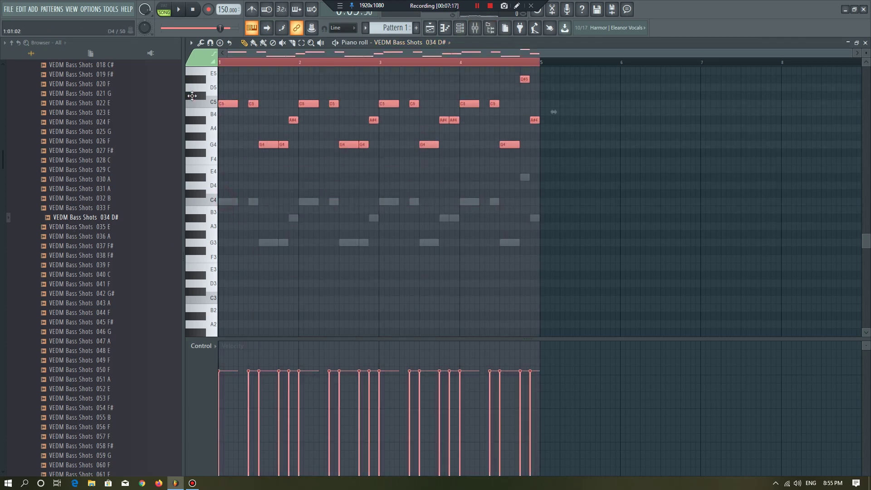
Open the VEDM Bass Shots 034 D# channel's settings from the channel rack, preview the pattern, and show its root note keyboard.
click(460, 28)
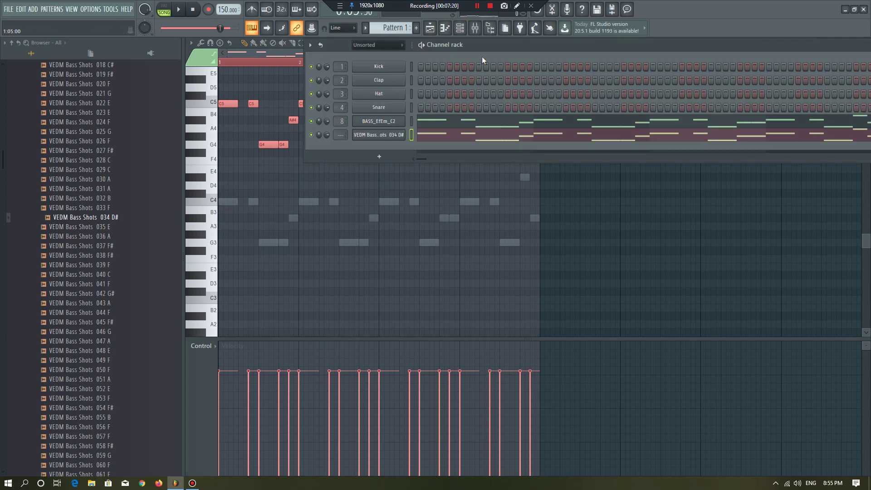
click(516, 6)
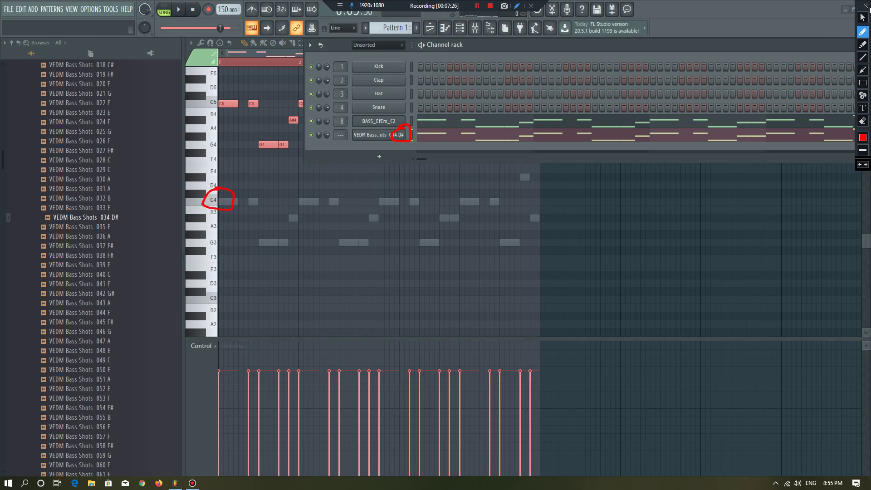
click(866, 6)
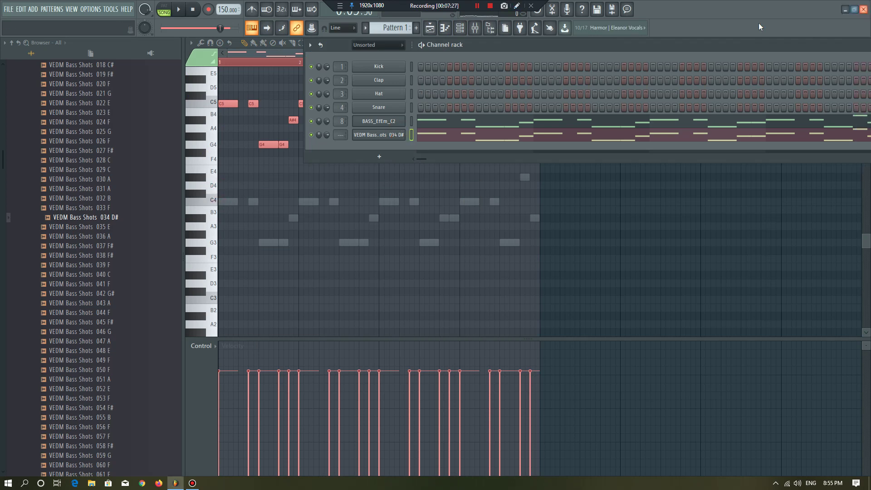
click(384, 139)
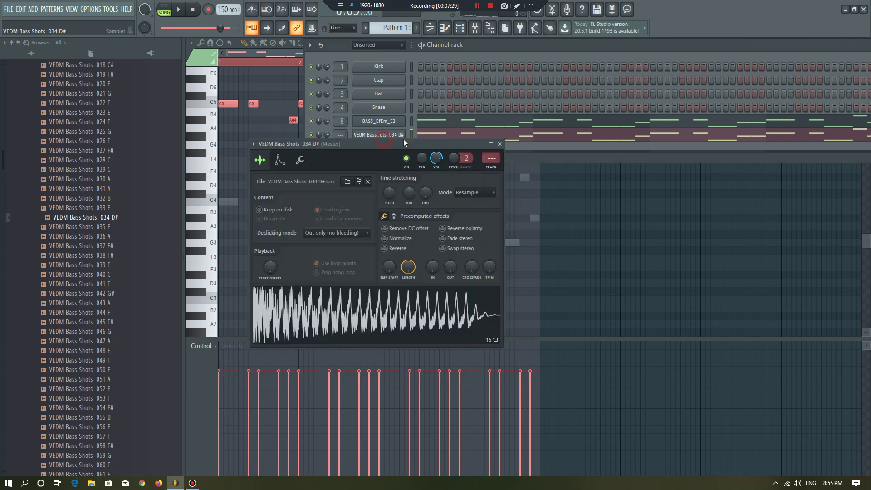
click(421, 45)
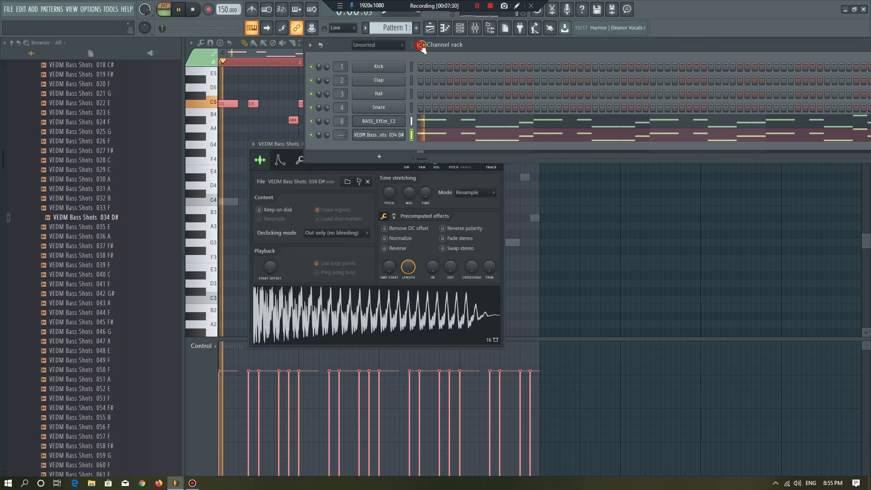
key(space)
click(291, 145)
click(299, 160)
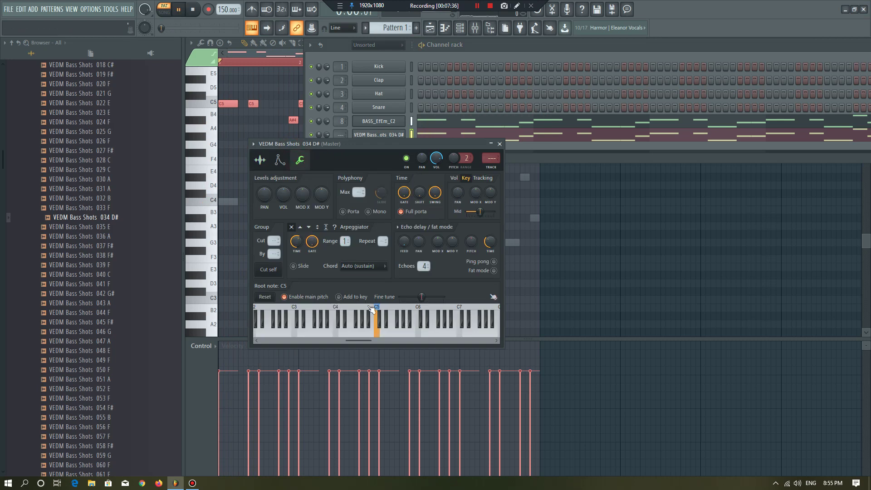
Try D#5, D4 and C4 as the channel's root note during playback, and return it to C5.
key(space)
click(377, 335)
key(space)
key(space)
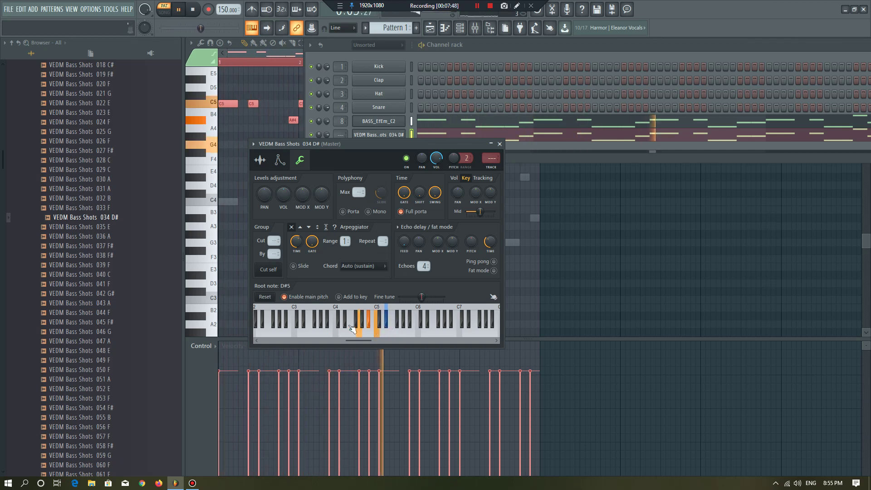
right_click(340, 334)
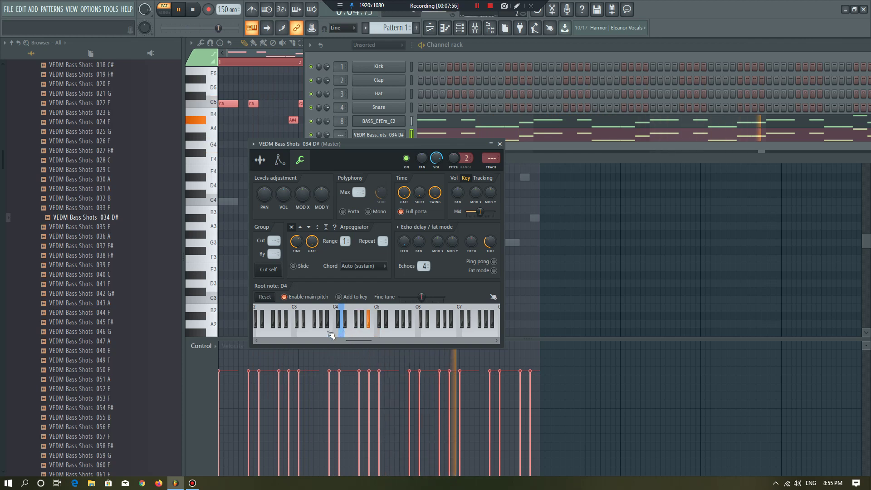
key(space)
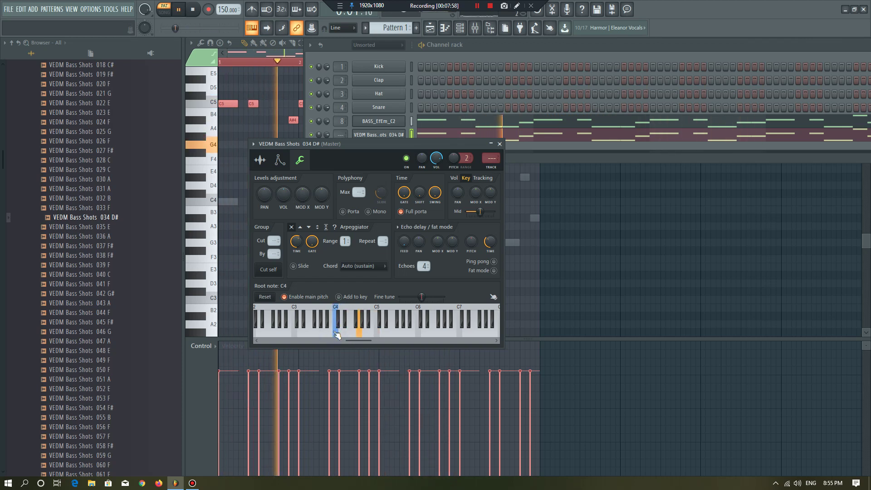
right_click(376, 333)
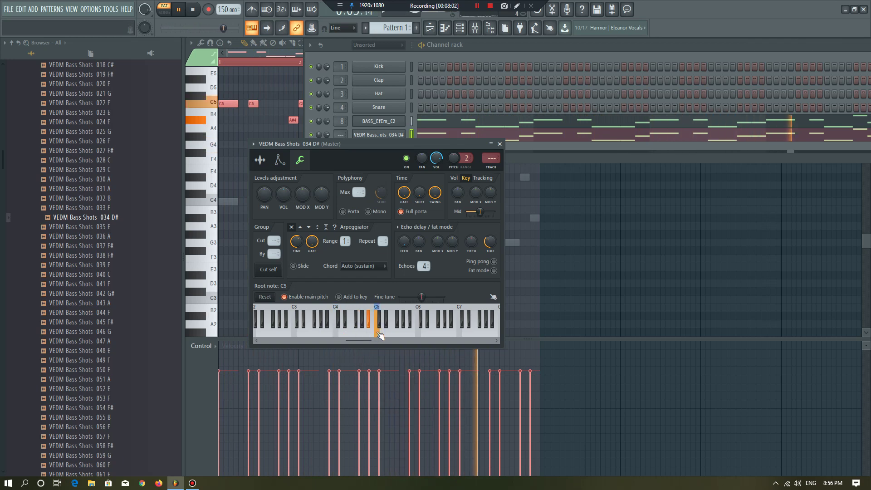
key(space)
Try looping the VEDM Bass Shots 034 D# sample with loop points and crossfade while the pattern plays.
click(262, 158)
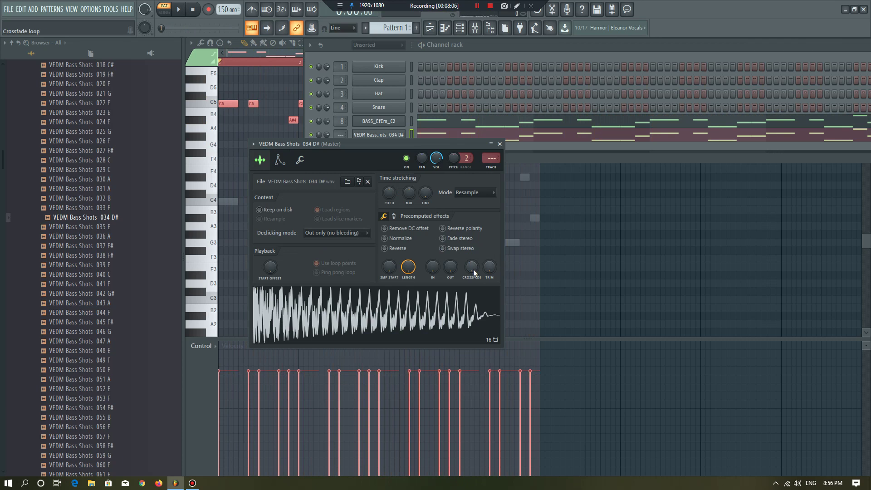
key(space)
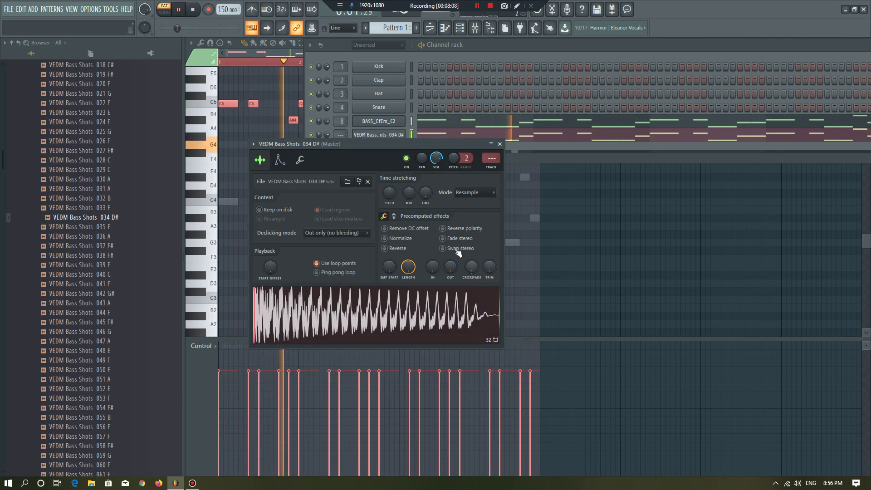
click(432, 52)
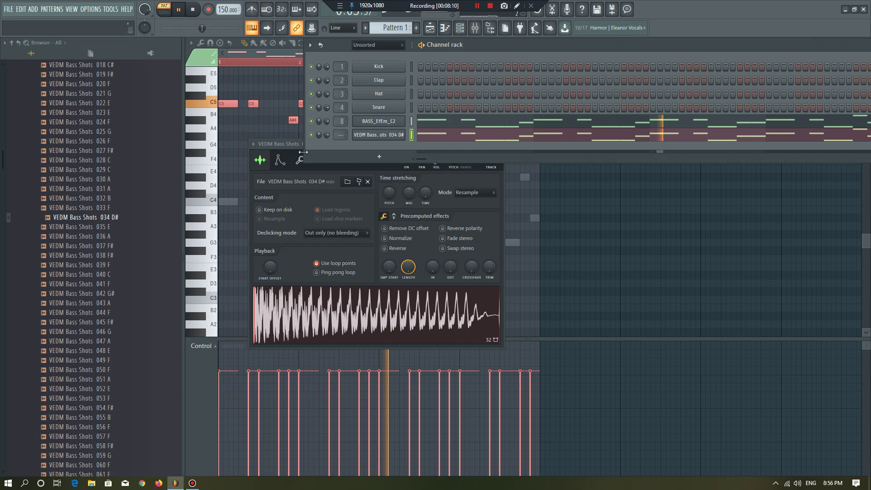
click(285, 148)
key(space)
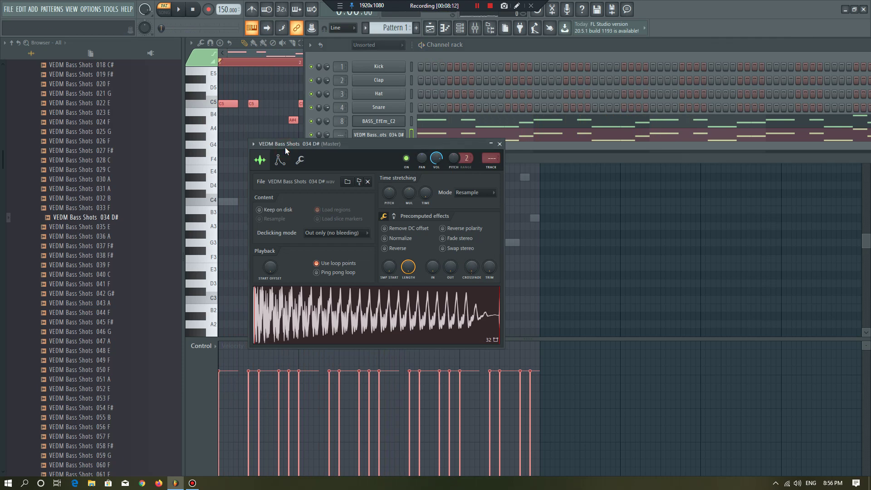
click(440, 45)
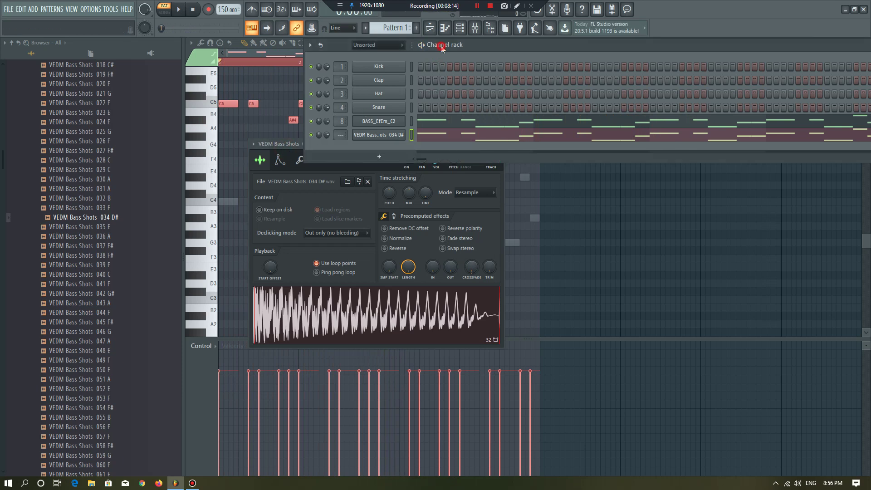
Set the root note of VEDM Bass Shots 034 D# to D#5 while listening to the pattern.
drag(286, 145, 275, 139)
click(291, 154)
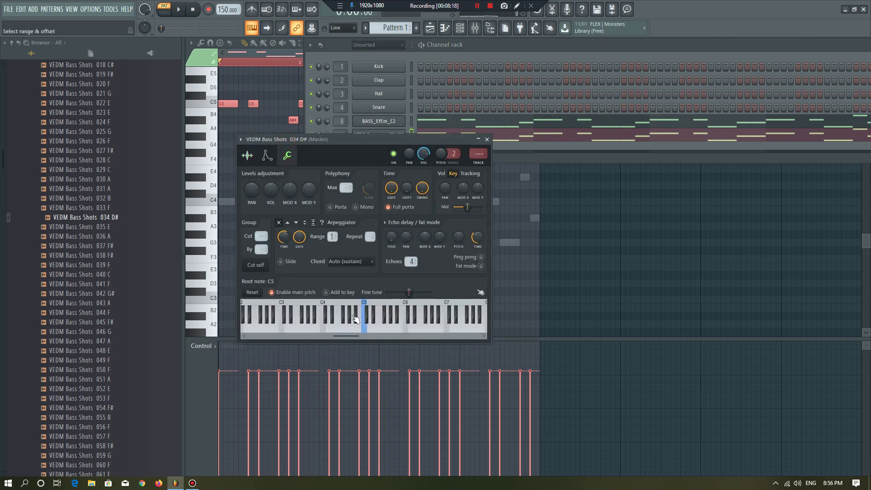
key(space)
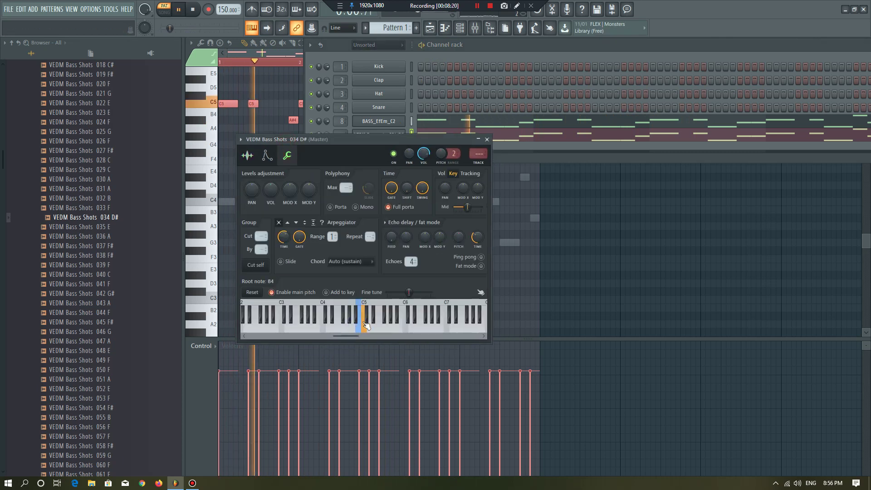
click(370, 317)
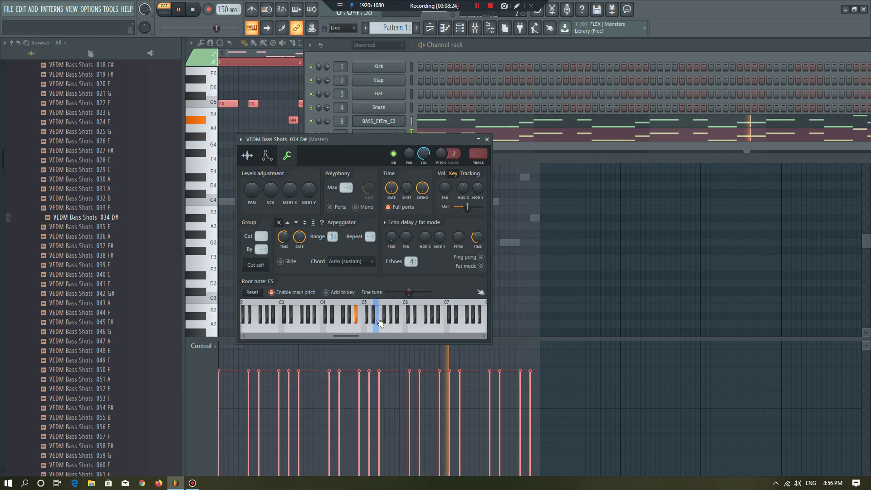
click(375, 323)
click(374, 320)
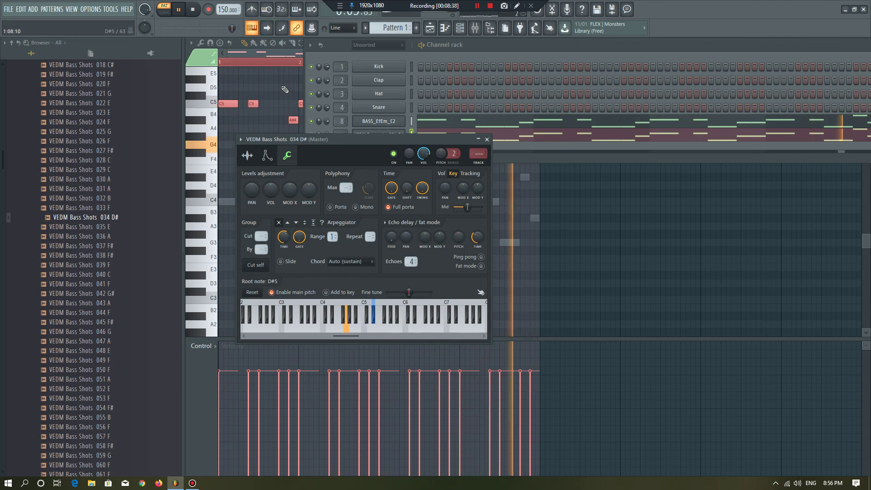
key(space)
click(341, 50)
key(space)
Clear the sample's crossfade loop and enable the channel's volume envelope, checking the sound with pattern playback.
click(251, 158)
key(space)
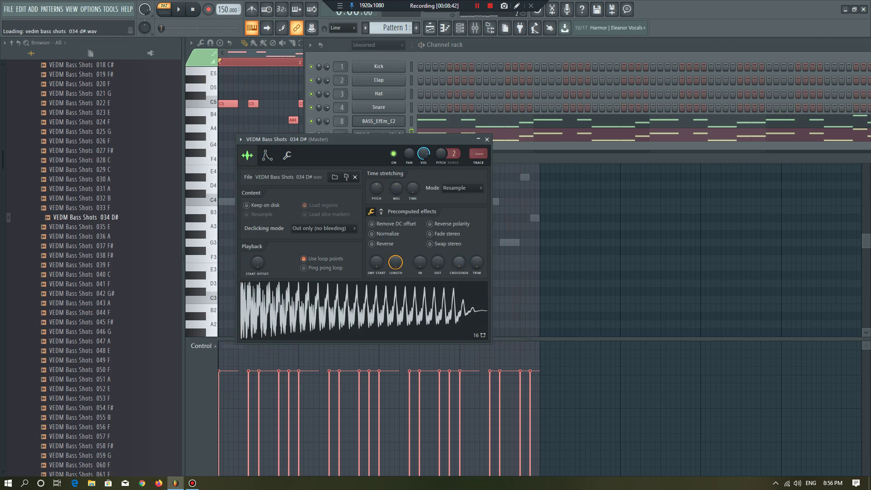
click(273, 162)
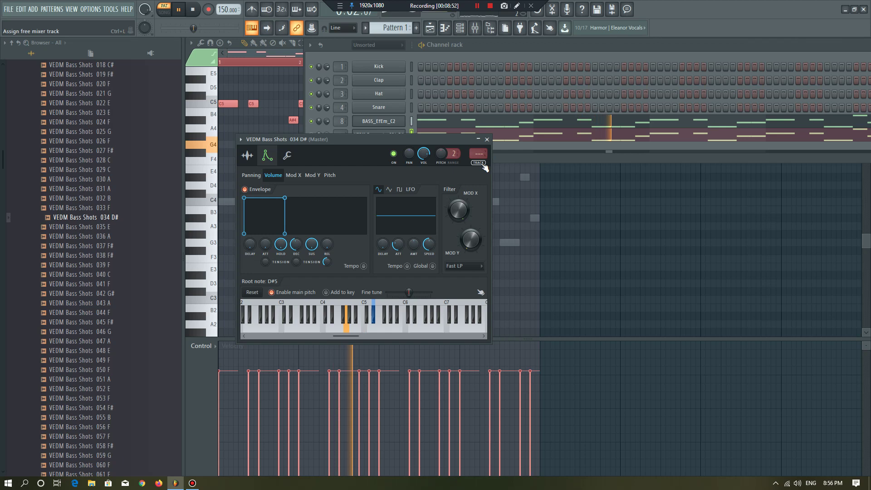
key(space)
Audition further VEDM Bass Shots samples in the browser, from around 040 C down to 122 G.
click(91, 321)
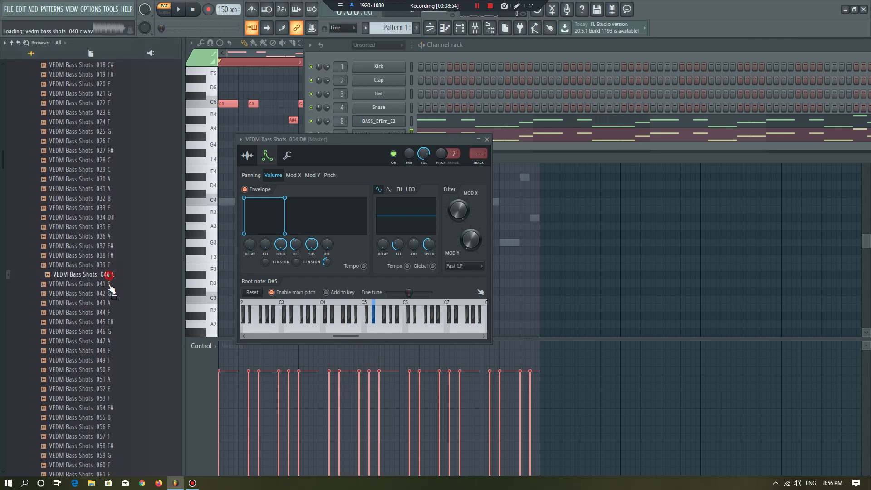
scroll(111, 386, down, 6)
click(105, 360)
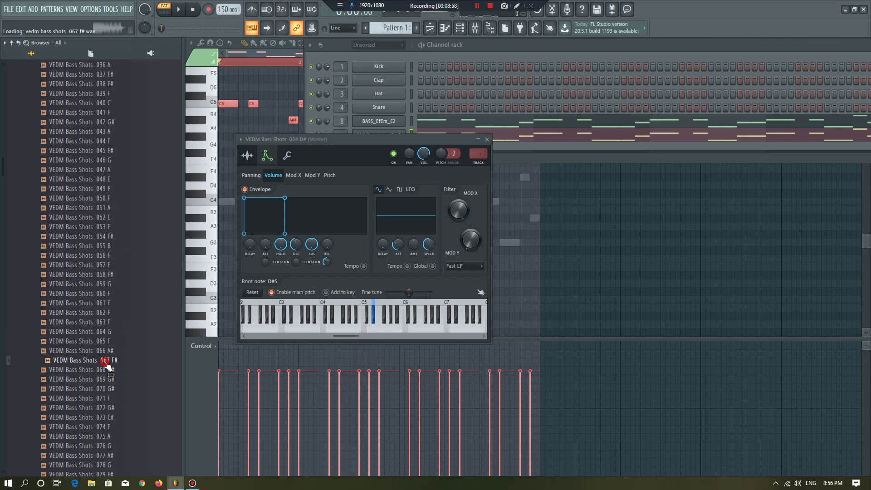
click(108, 398)
scroll(108, 385, down, 6)
click(107, 332)
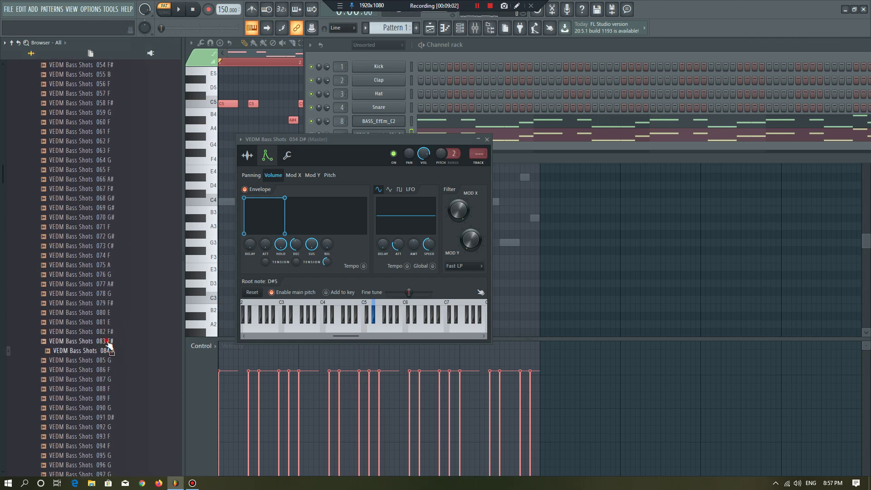
scroll(107, 331, down, 6)
click(102, 295)
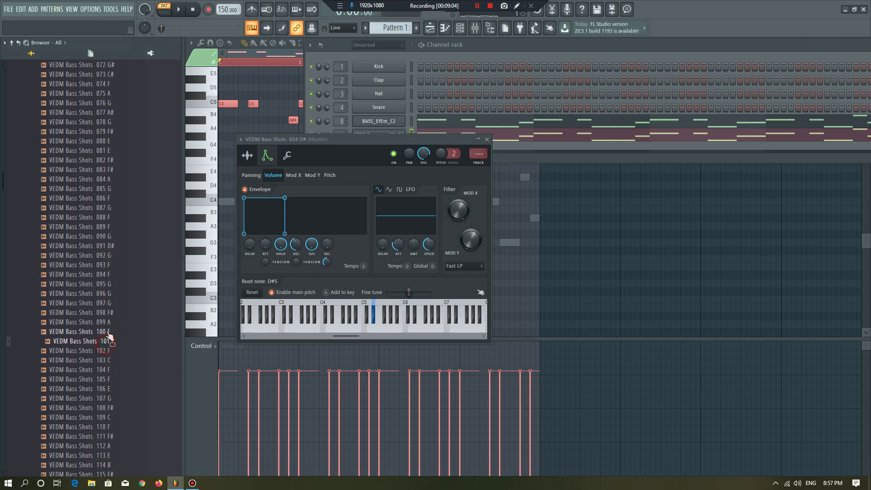
scroll(107, 333, down, 6)
click(108, 302)
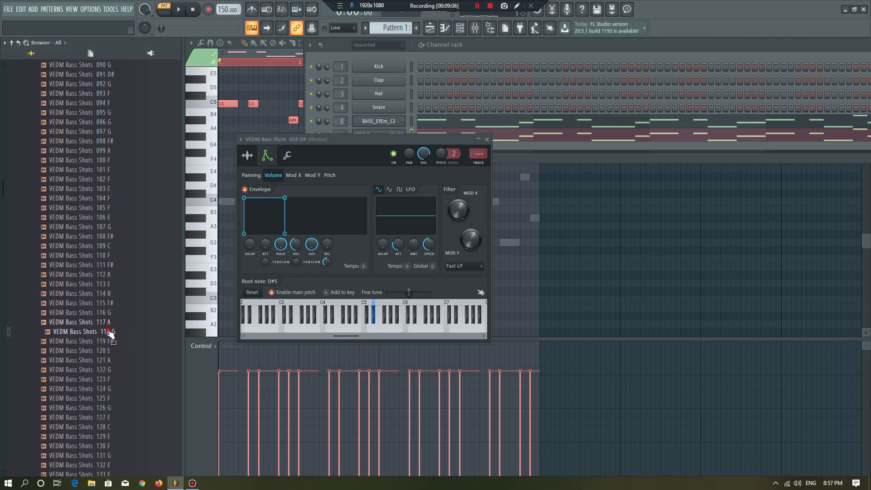
Play the song with the playlist open and assign VEDM Bass Shots 034 D# to free mixer track 9.
click(430, 27)
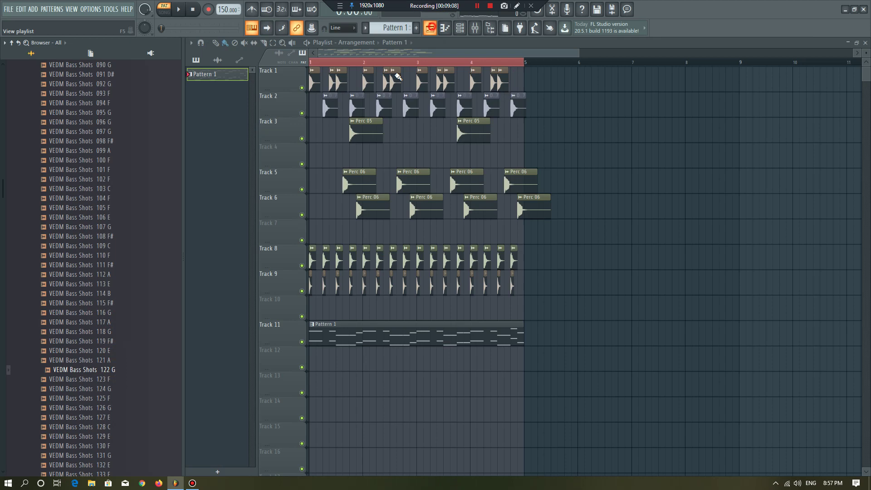
click(177, 9)
click(459, 28)
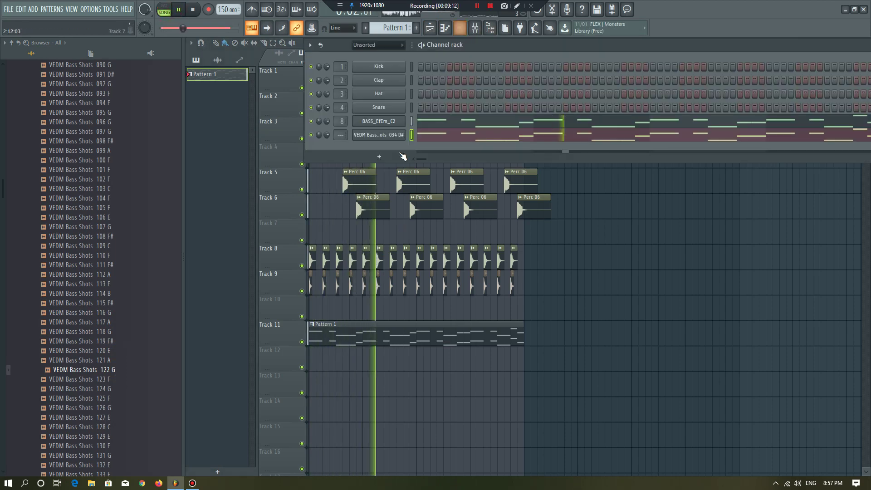
click(381, 134)
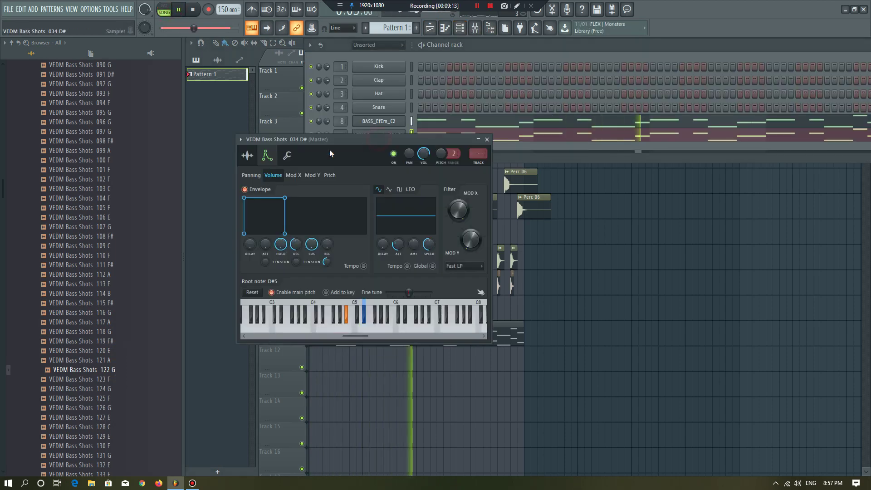
click(477, 164)
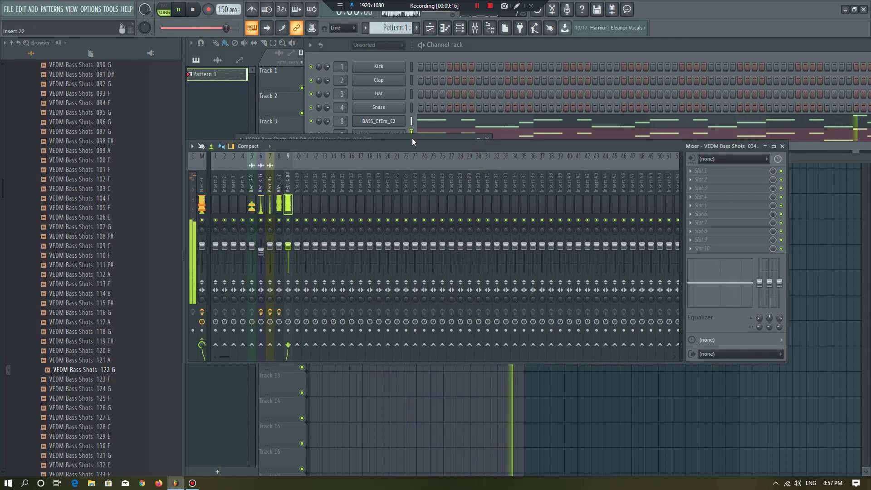
Switch playback to pattern mode and load Fruity Parametric EQ 2 into slot 3 of mixer track 9.
click(166, 7)
click(715, 187)
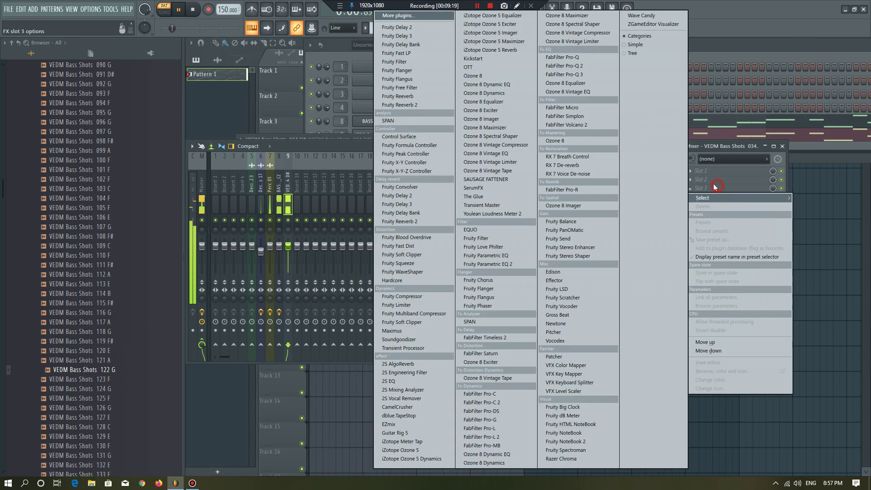
click(516, 264)
key(space)
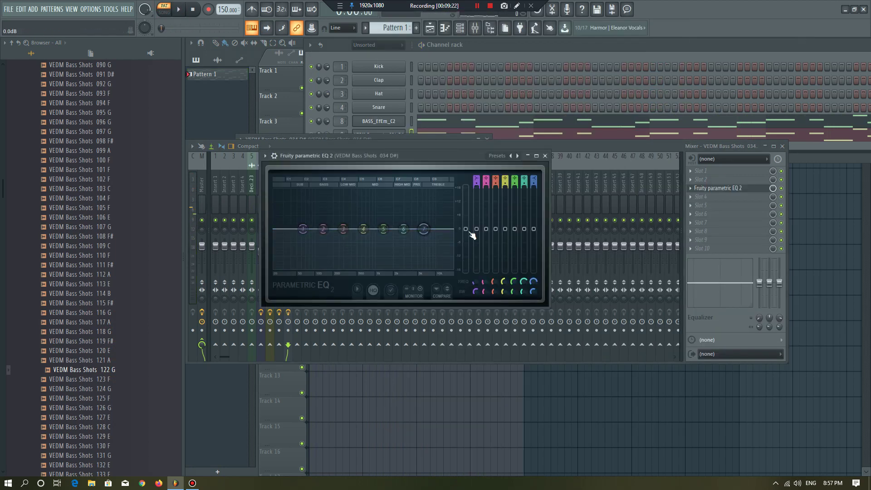
Lower the EQ's main level slightly and roll off the lows with band 1 and the highs with band 7 at 20000 Hz.
drag(465, 231, 465, 235)
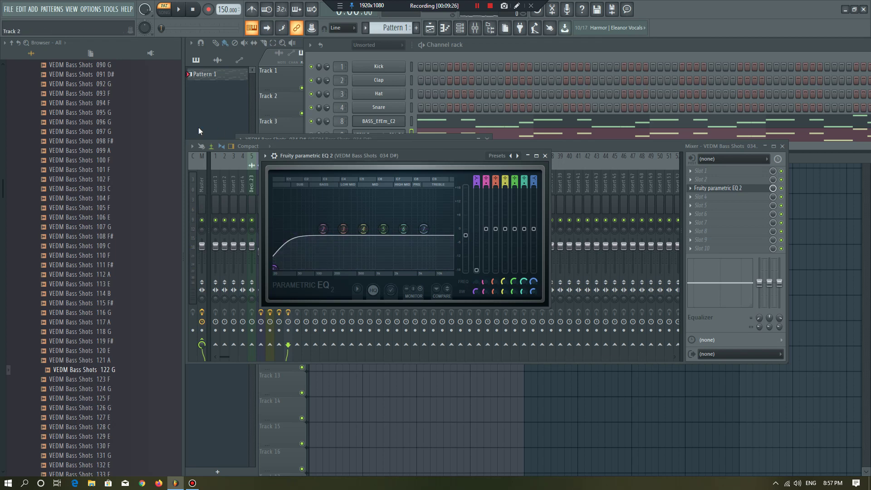
key(space)
click(573, 150)
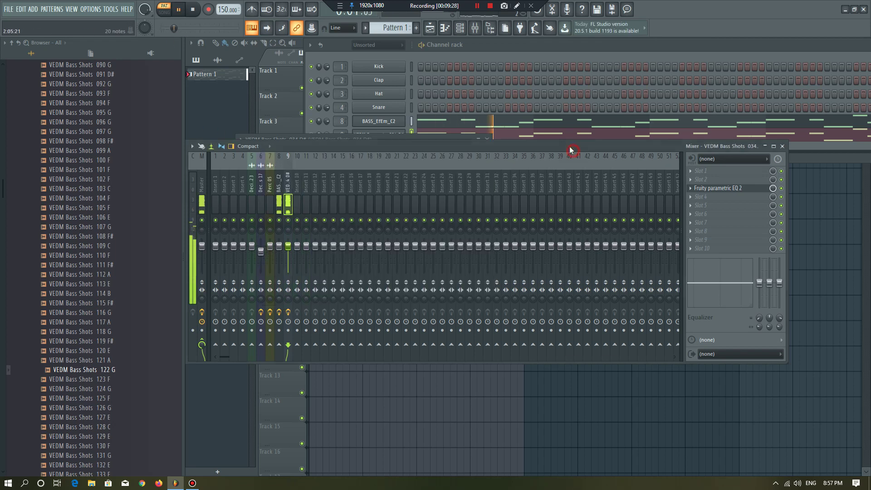
click(730, 180)
key(Escape)
click(722, 190)
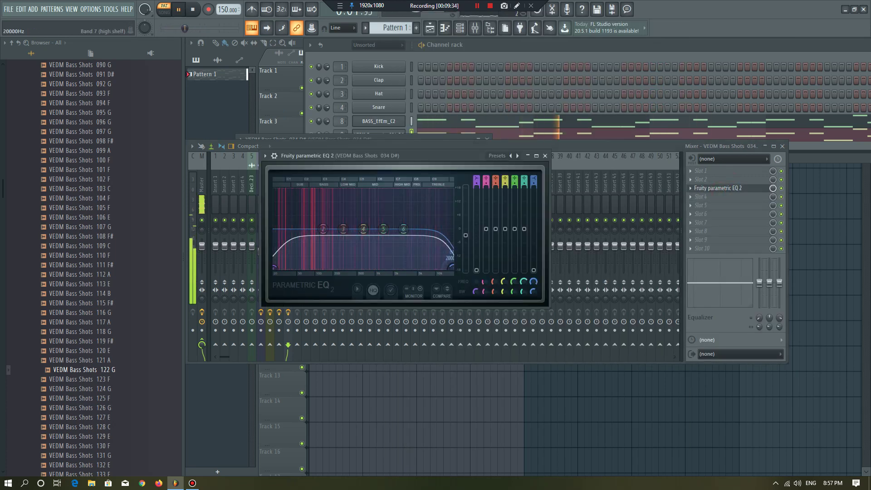
Pull EQ band 6 down to extend the high-frequency roll-off, and play the arrangement in song mode with the playlist showing.
drag(403, 229, 452, 264)
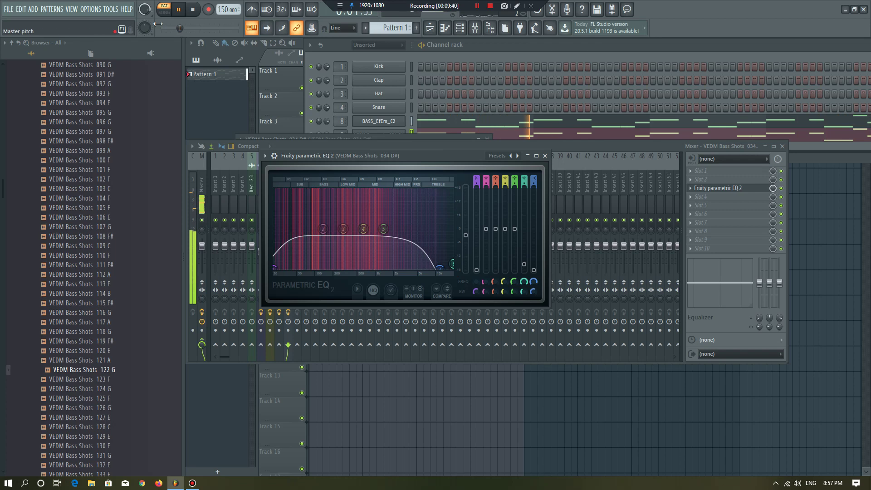
click(282, 71)
scroll(284, 68, up, 3)
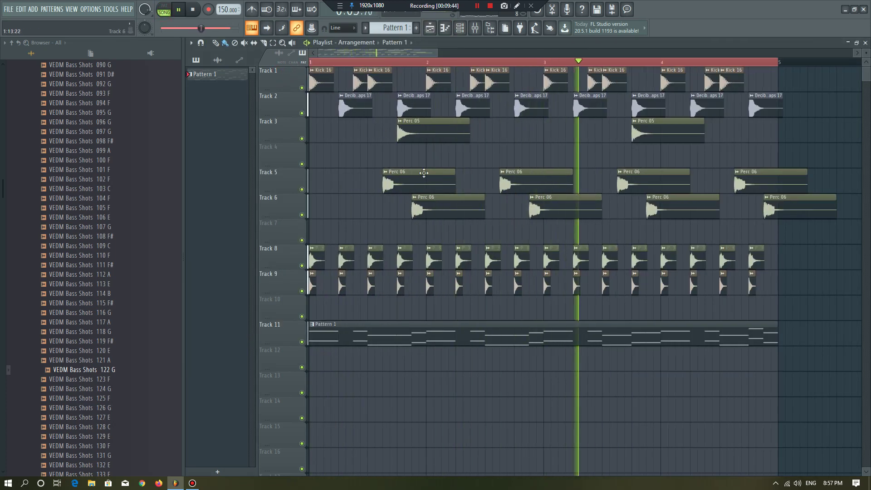
scroll(429, 63, down, 3)
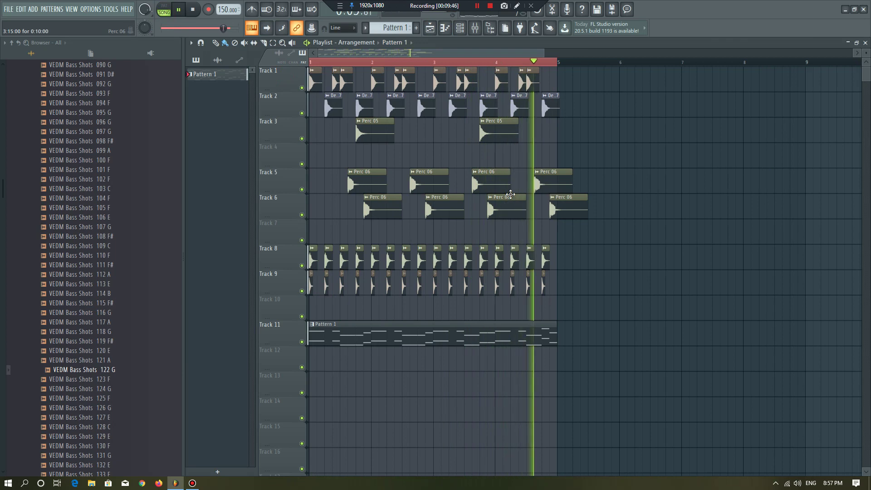
scroll(436, 320, down, 2)
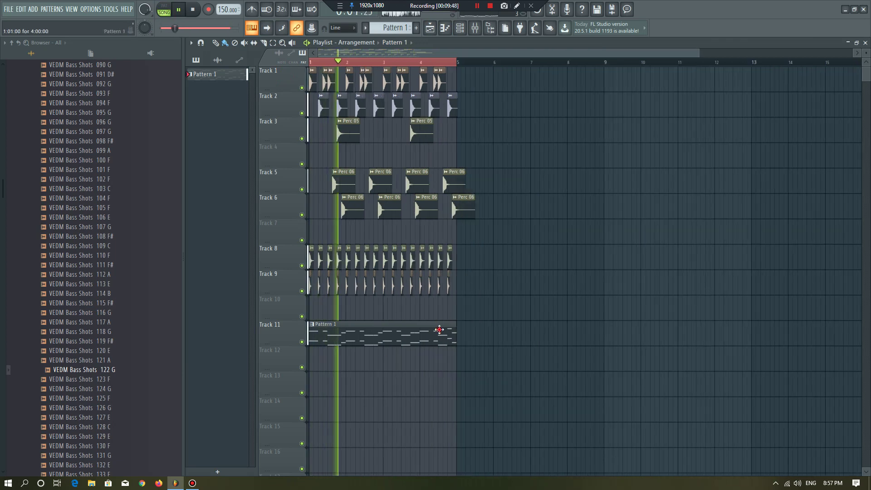
Open Pattern 1's BASS_EfEm_C2 notes and move the last note of bar 4 up from A#3 to D#4.
double_click(437, 327)
key(space)
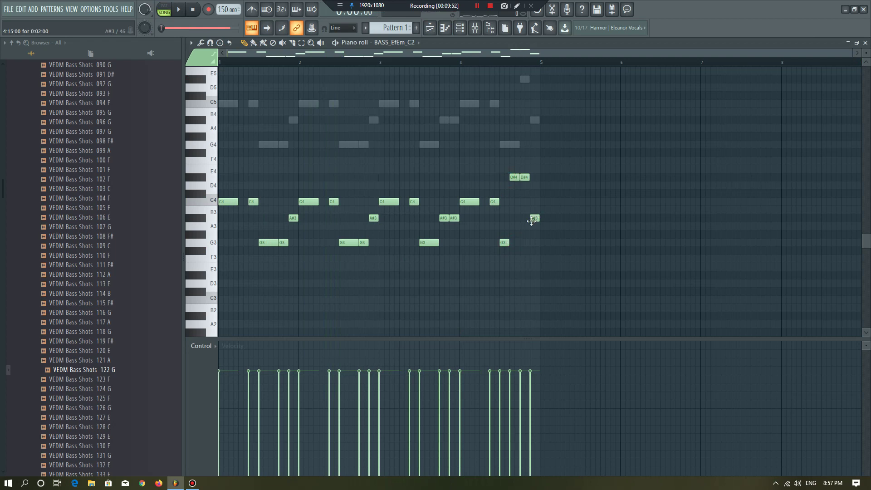
drag(534, 184, 533, 177)
key(space)
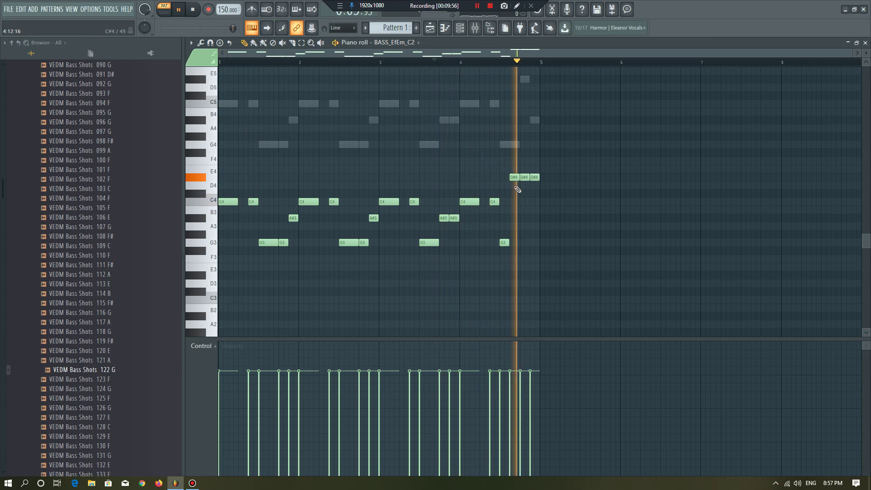
In the VEDM Bass Shots 034 D# notes, shorten bar 4's G4, add two D#5 notes and delete the final A#4.
double_click(511, 145)
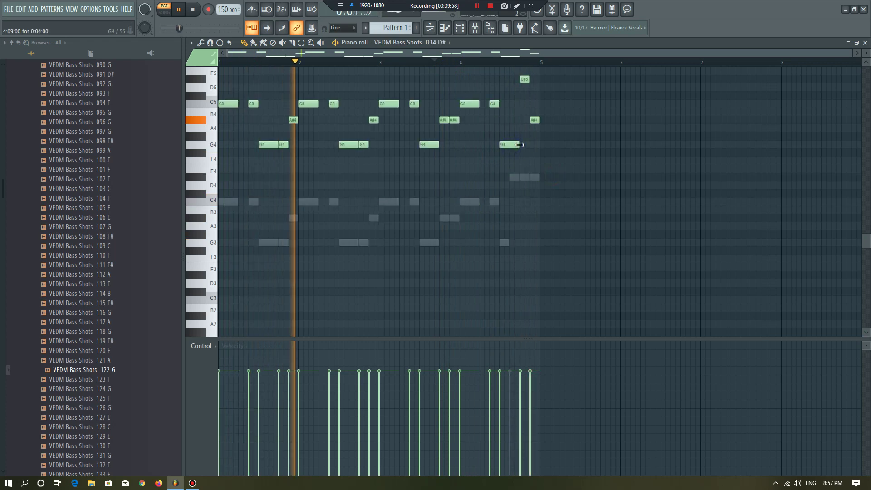
click(513, 79)
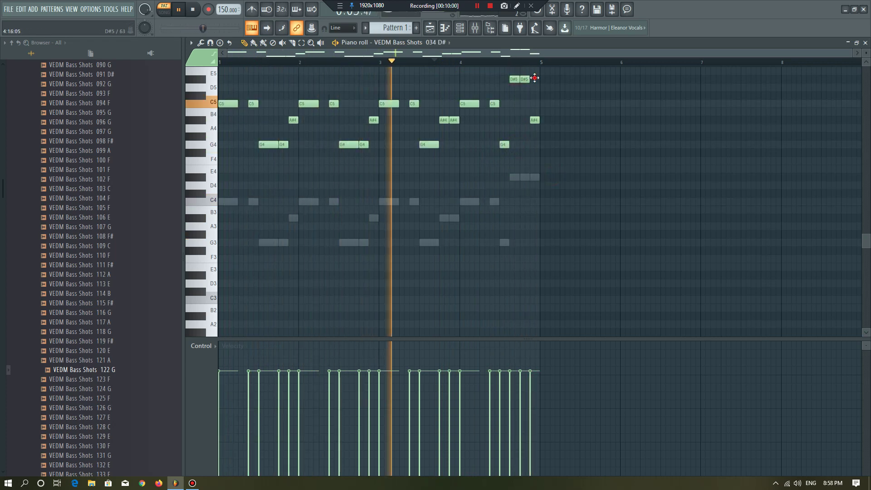
click(536, 80)
right_click(535, 119)
Play the song with the playlist open and create a new empty pattern.
click(164, 10)
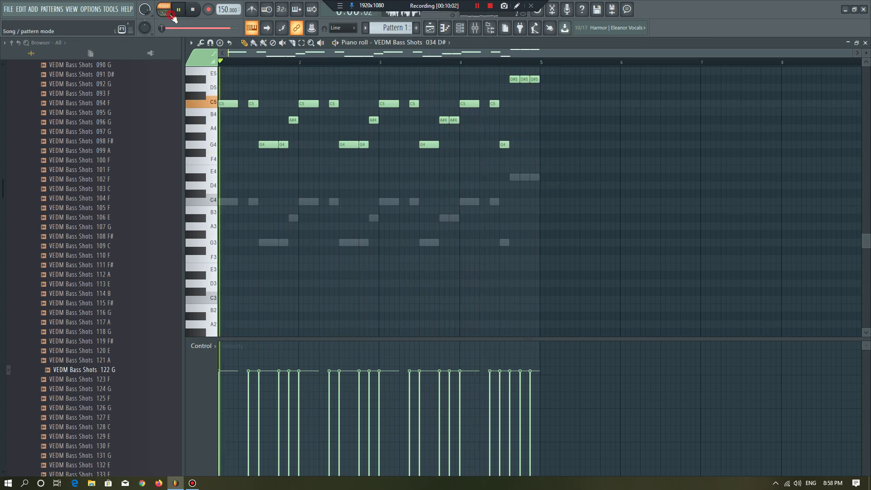
click(429, 27)
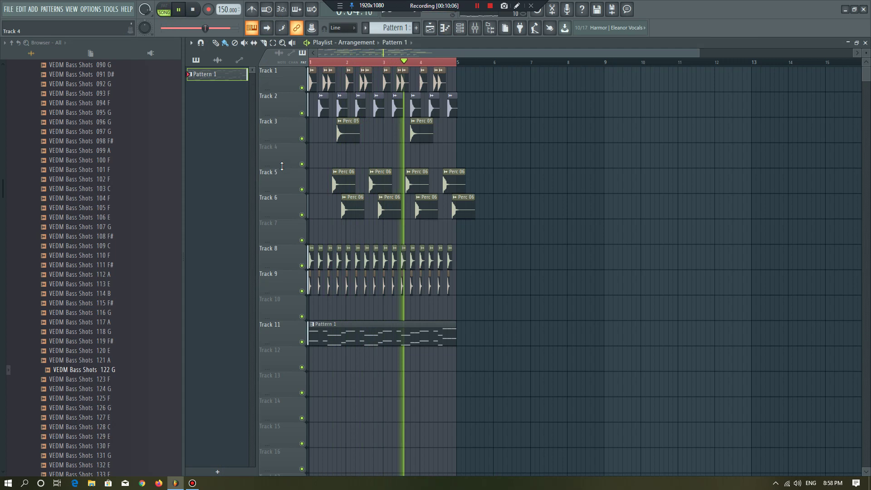
scroll(281, 166, up, 2)
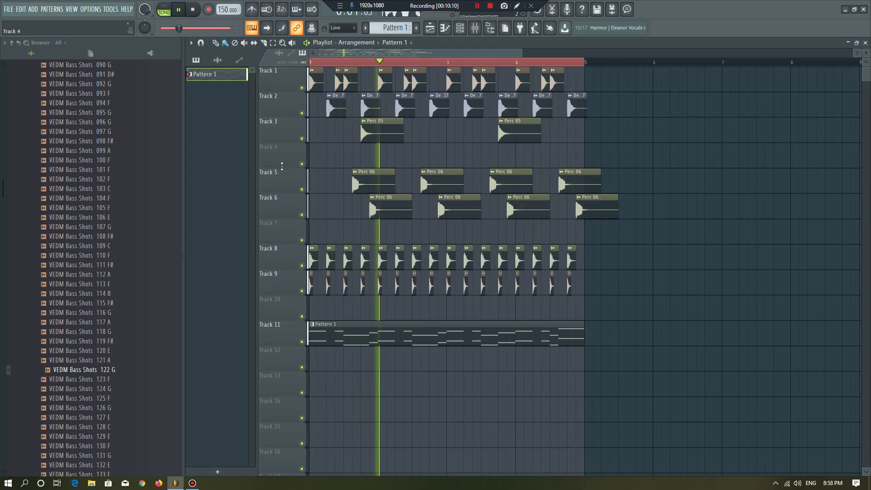
key(F6)
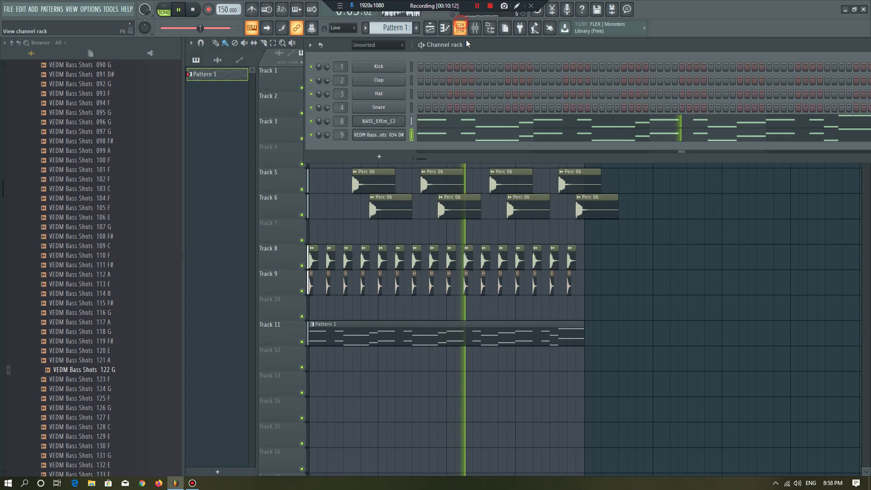
key(F4)
key(F6)
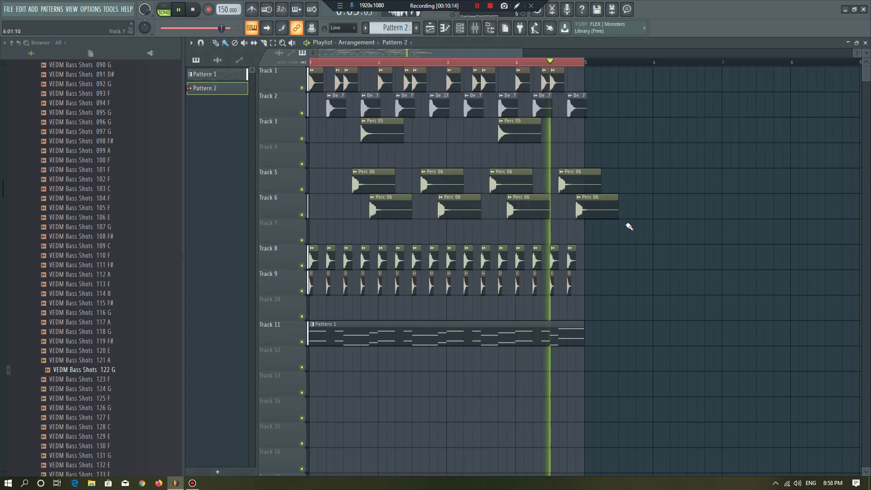
Stop playback and look through the VEDM Bass Shots samples down to 200 D#.
scroll(105, 397, down, 8)
key(space)
scroll(103, 394, down, 20)
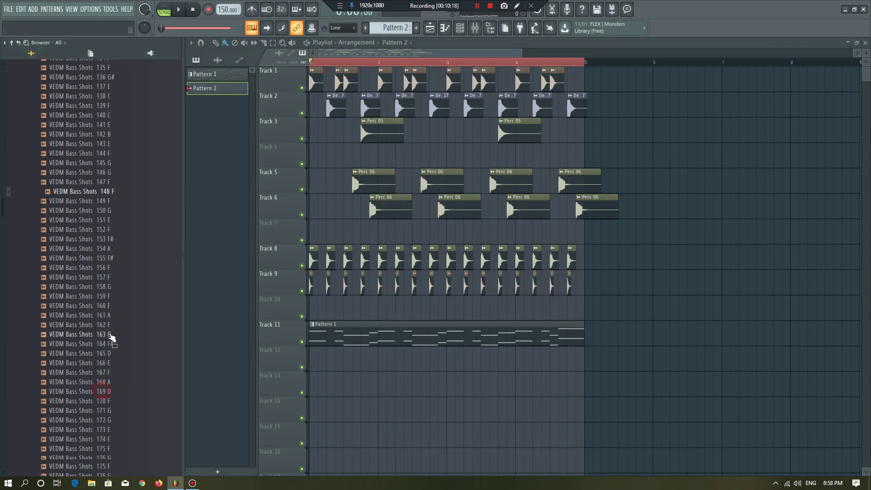
scroll(592, 68, down, 2)
Clear the four-bar time selection, then select all playlist clips and duplicate them into bars 5 to 8.
right_click(593, 64)
scroll(592, 64, up, 4)
scroll(593, 64, down, 2)
drag(680, 70, 313, 381)
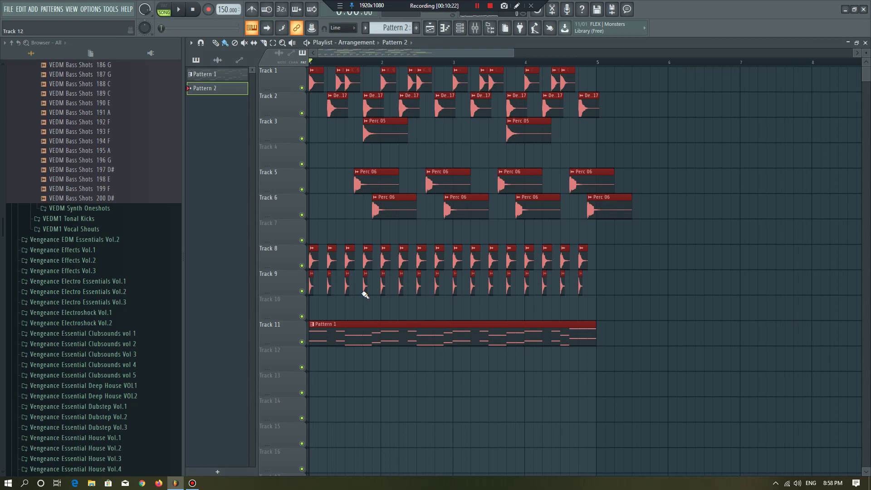
scroll(365, 295, down, 3)
key(space)
key(ctrl+b)
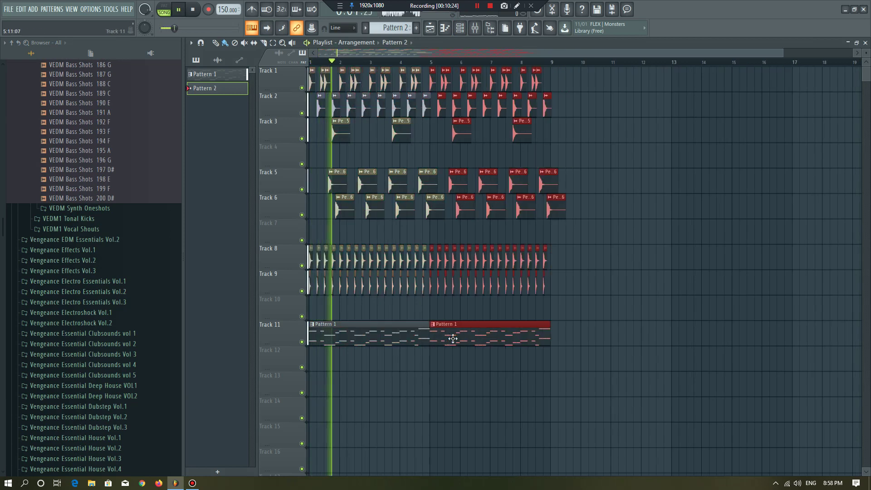
Delete the kick, clap, percussion and hat clips that start after the first beat of bar 8.
drag(579, 69, 307, 350)
click(662, 178)
scroll(549, 90, up, 3)
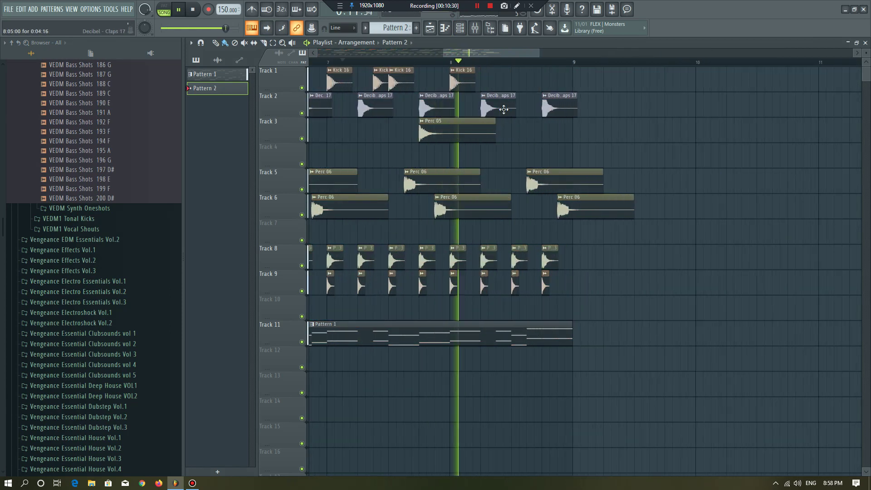
click(503, 109)
right_click(509, 113)
right_click(555, 110)
right_click(567, 184)
right_click(575, 203)
right_click(492, 261)
right_click(488, 290)
right_click(518, 261)
right_click(516, 282)
right_click(548, 261)
right_click(545, 282)
Shorten the second Pattern 1 clip on track 11 so it ends after the first beat of bar 8.
click(507, 341)
drag(570, 335, 483, 351)
click(493, 351)
right_click(499, 350)
scroll(486, 278, down, 4)
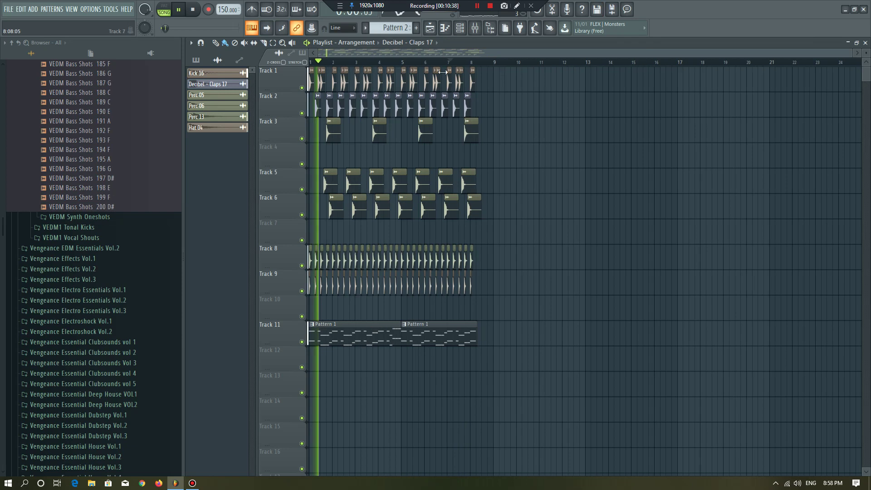
key(space)
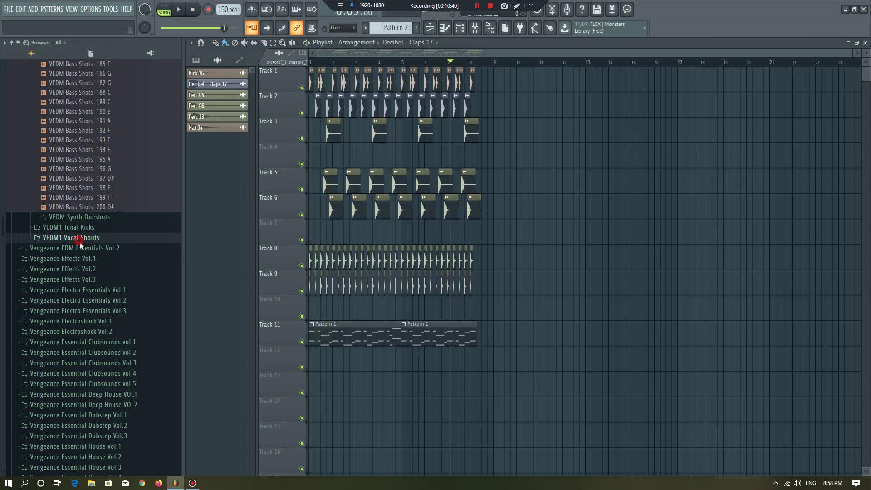
Browse to the VEDM Reverse Cymbals folder under VEDM1 Cymbals and place VEDM Reverse Cymbal 028 on track 7 at bar 8.
click(79, 239)
scroll(72, 218, up, 7)
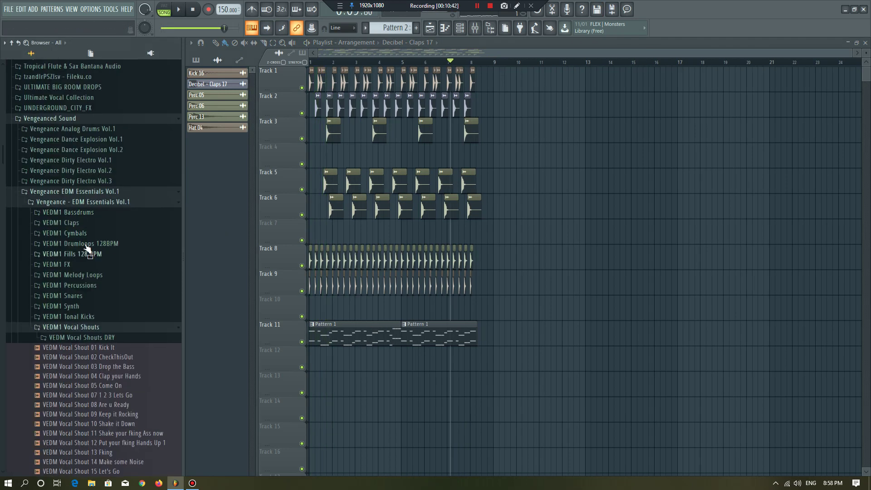
click(82, 234)
drag(79, 252, 87, 271)
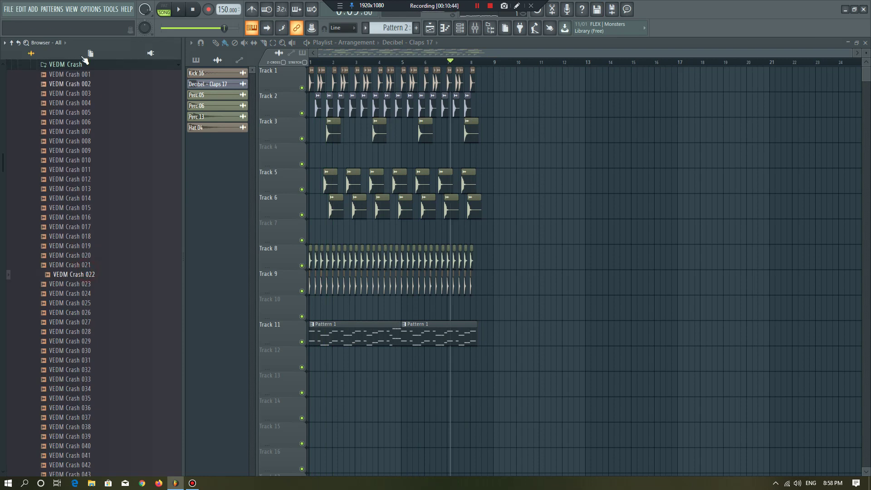
click(82, 65)
click(84, 85)
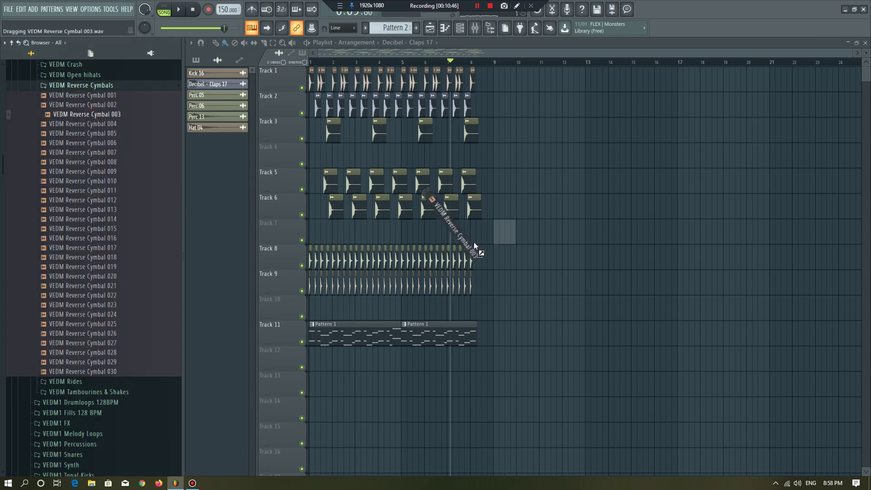
drag(476, 230, 493, 234)
Time-stretch the reverse cymbal to 2 bars and move its clip to start at bar 7.
double_click(482, 230)
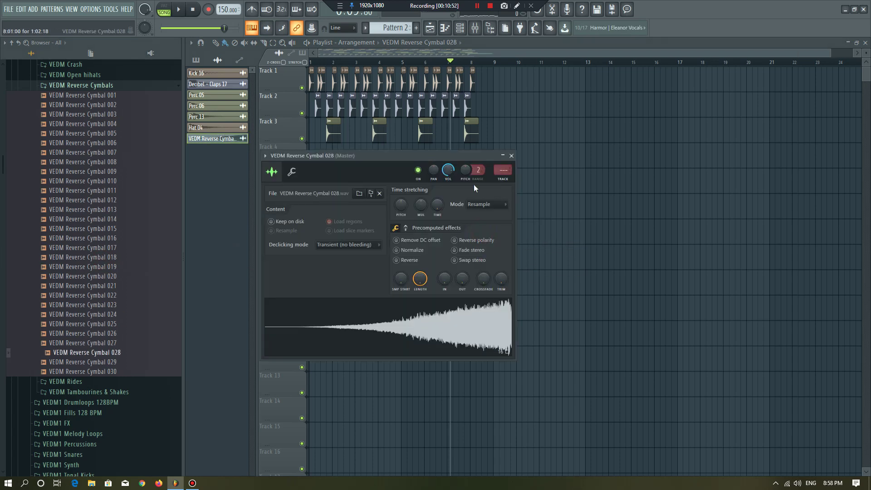
right_click(436, 210)
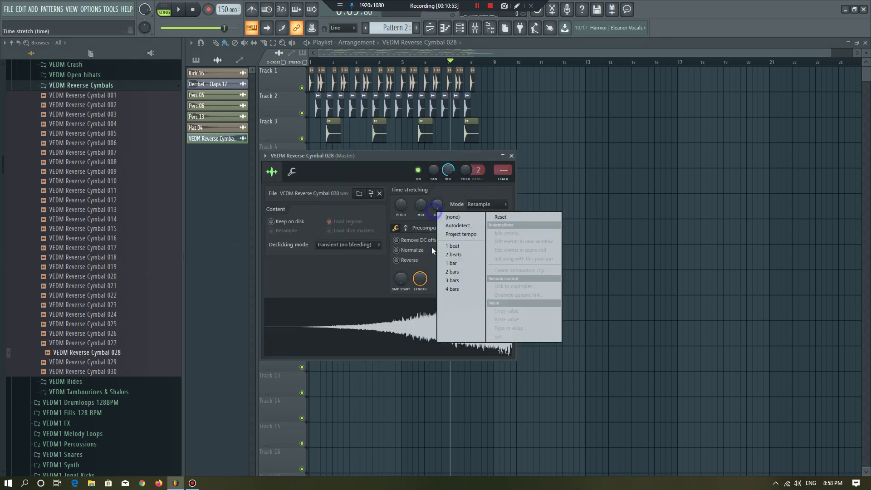
click(451, 272)
right_click(604, 148)
drag(470, 237, 472, 236)
Play the arrangement with the reverse cymbal, check its channel settings, and select all playlist clips.
key(space)
double_click(472, 234)
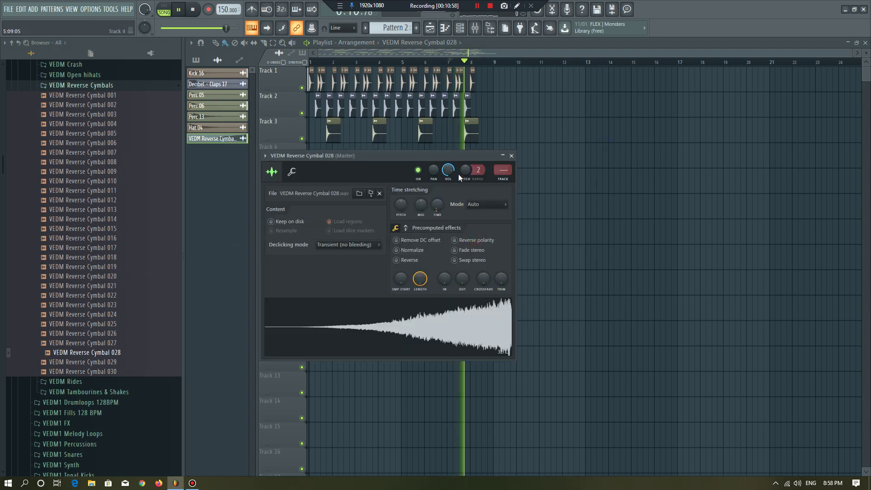
key(Escape)
key(space)
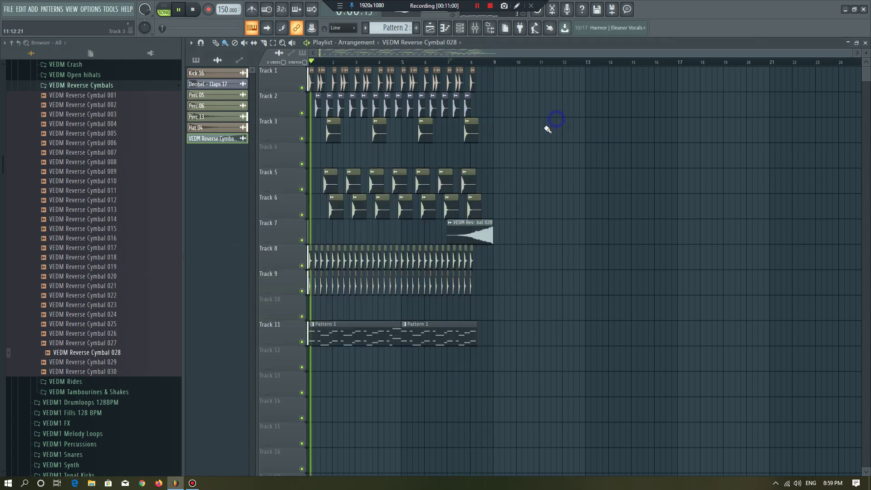
drag(480, 71, 238, 338)
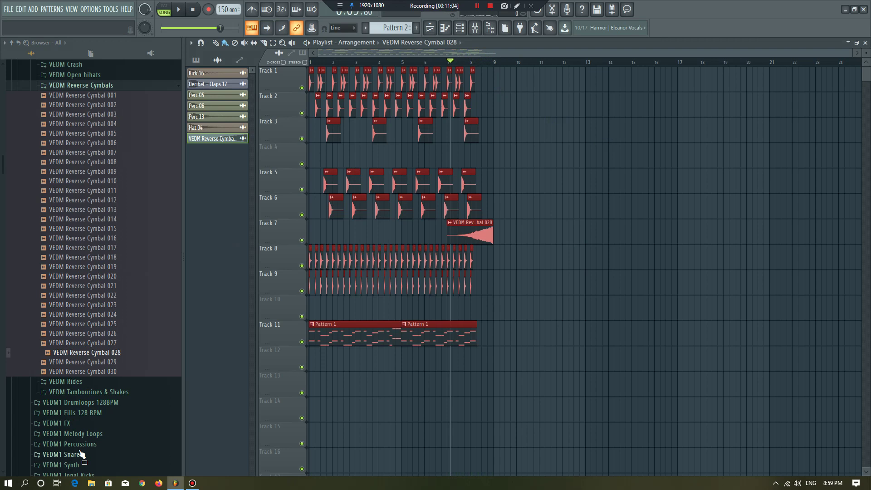
Open the VEDM Downlifter folder under VEDM1 FX, place VEDM Downlifter 28 on track 12 at bar 1 and listen to it.
click(74, 425)
click(73, 429)
click(86, 438)
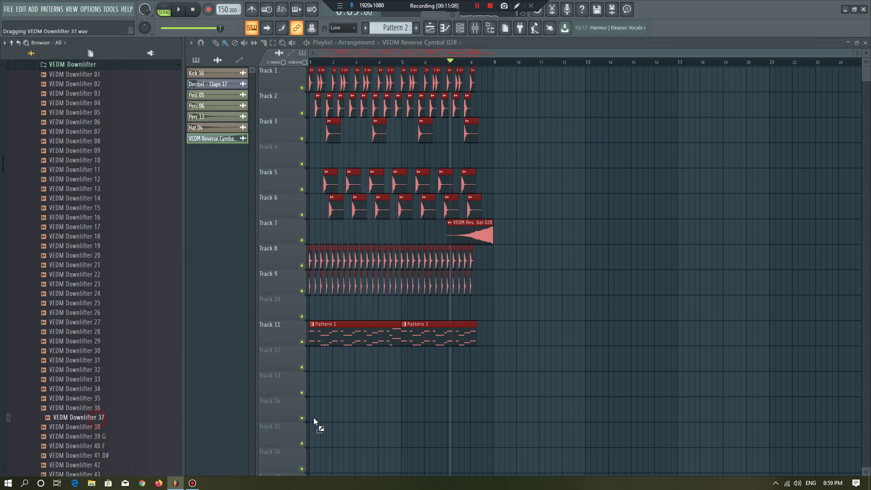
drag(355, 408, 331, 362)
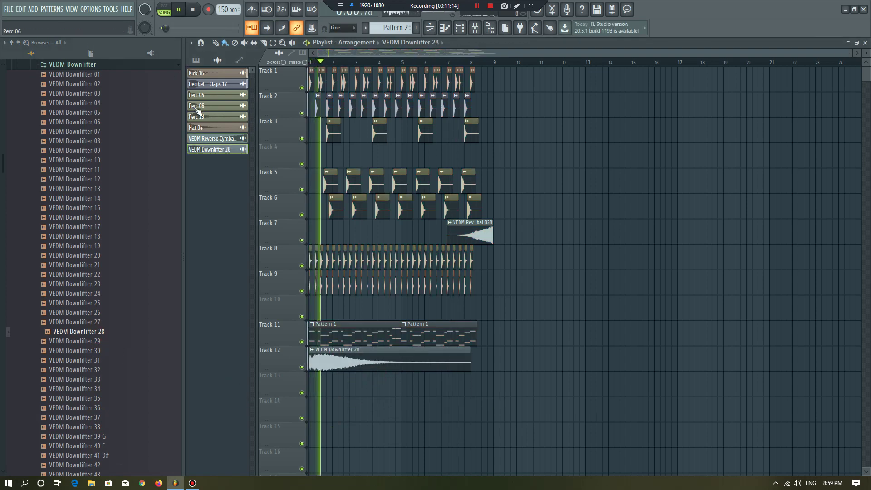
key(space)
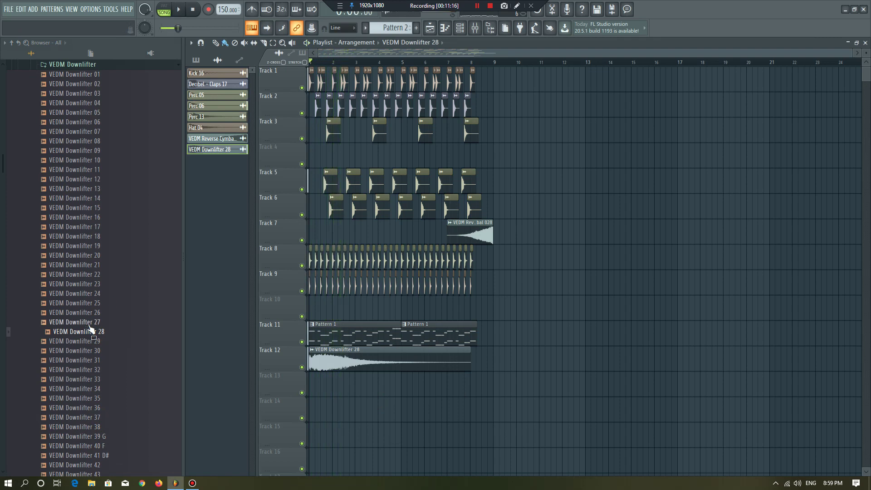
Replace the track 12 downlifter with VEDM Downlifter 21, then with VEDM Downlifter 10, and play it in the arrangement.
click(128, 264)
drag(340, 347, 363, 355)
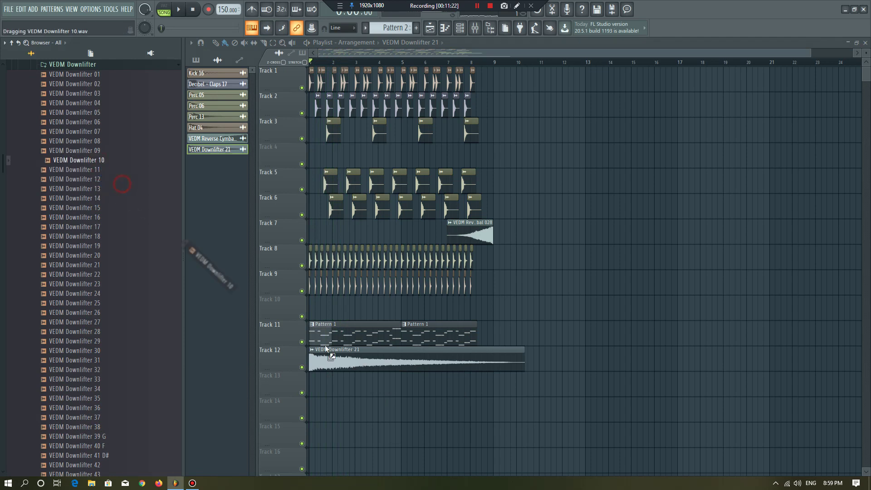
drag(333, 355, 333, 355)
key(space)
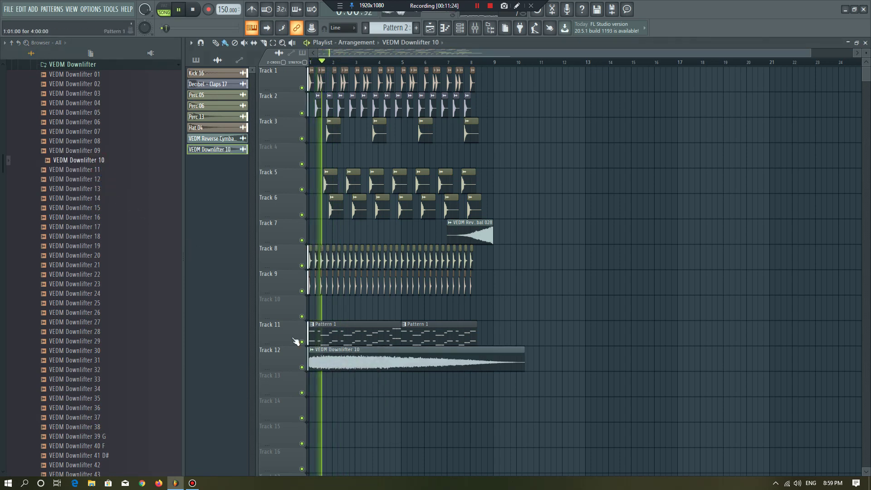
key(space)
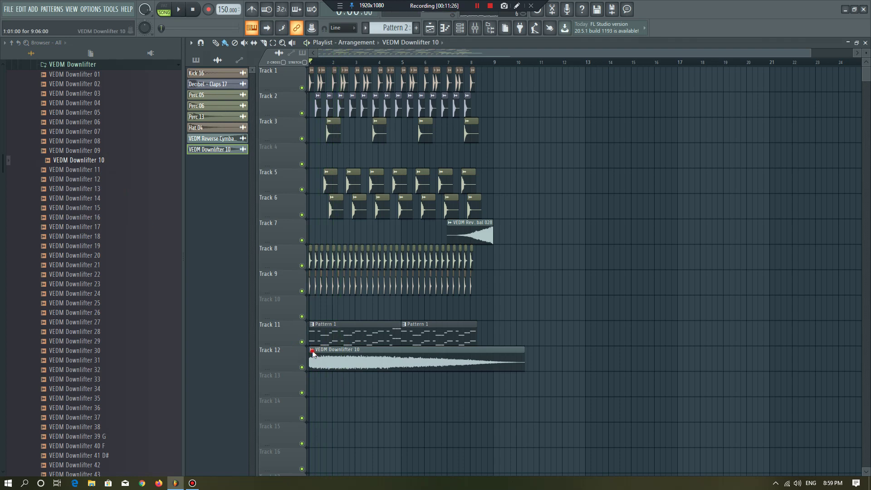
Fit the VEDM Downlifter 10 clip on track 12 to tempo, using a source tempo of 128 BPM.
right_click(311, 357)
click(395, 401)
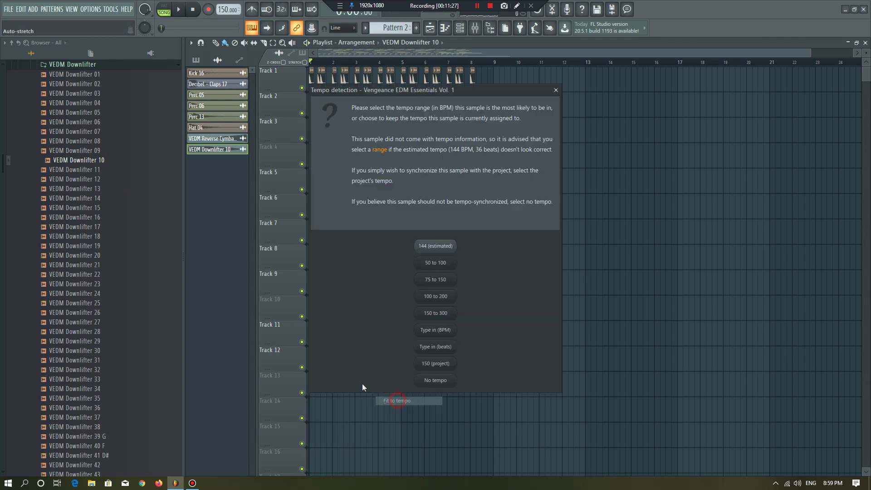
click(436, 330)
text(128)
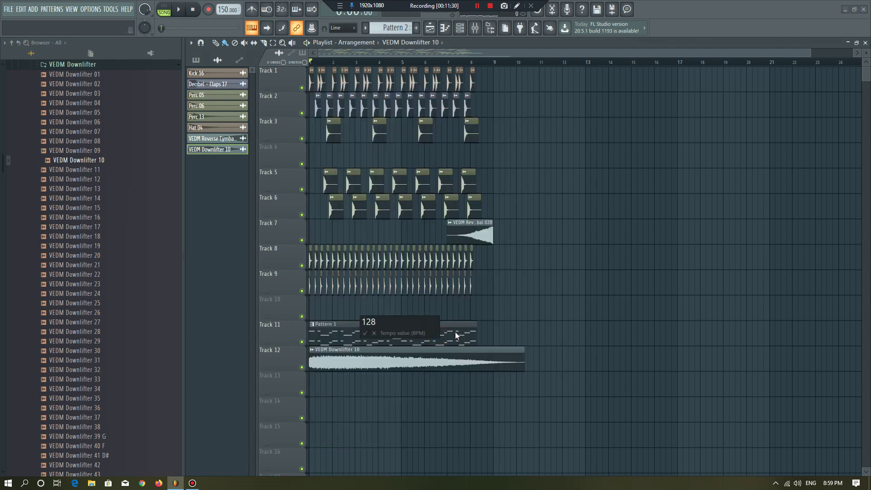
Route the downlifter channel to mixer insert 10, lower its fader to about 38% (-16.4 dB), and play the arrangement.
double_click(460, 356)
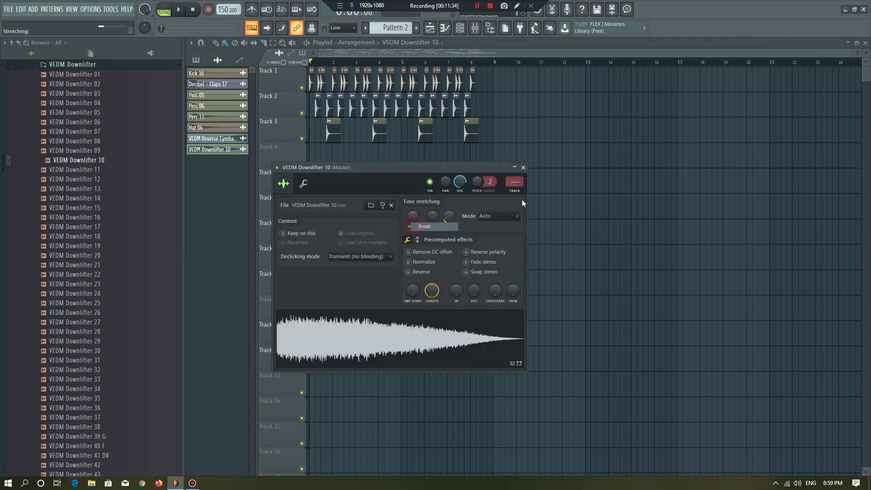
click(515, 182)
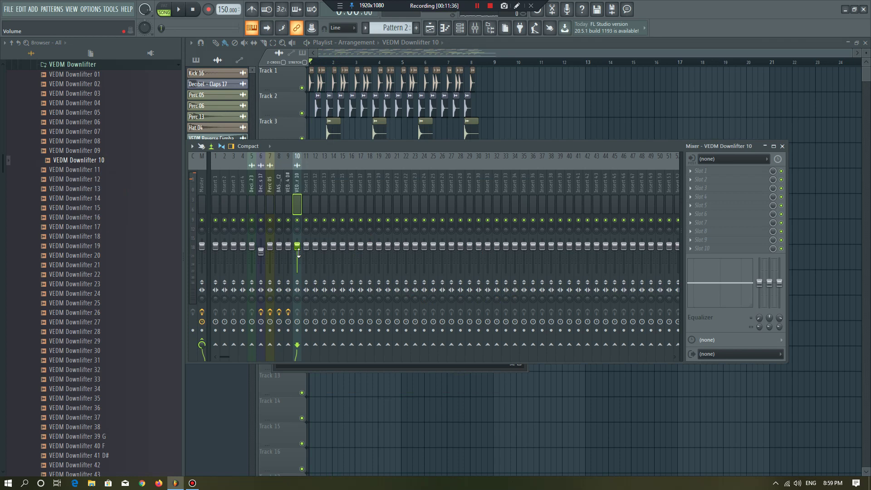
drag(298, 250, 298, 256)
key(space)
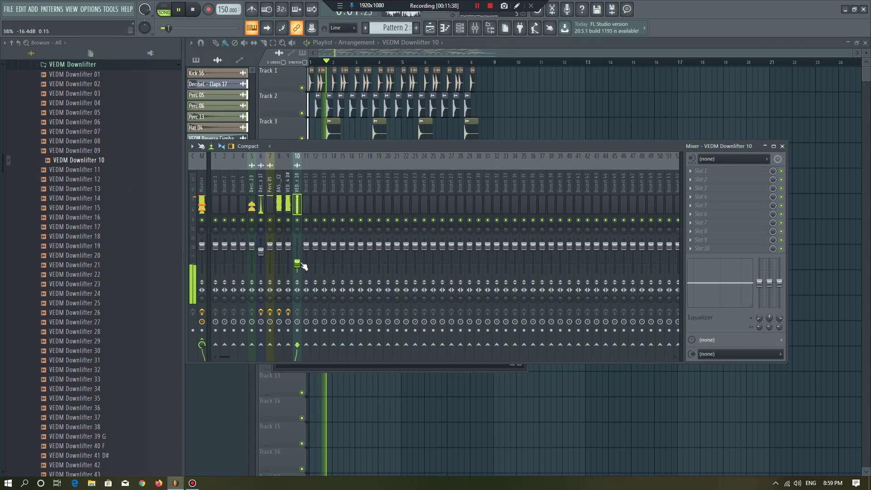
click(284, 74)
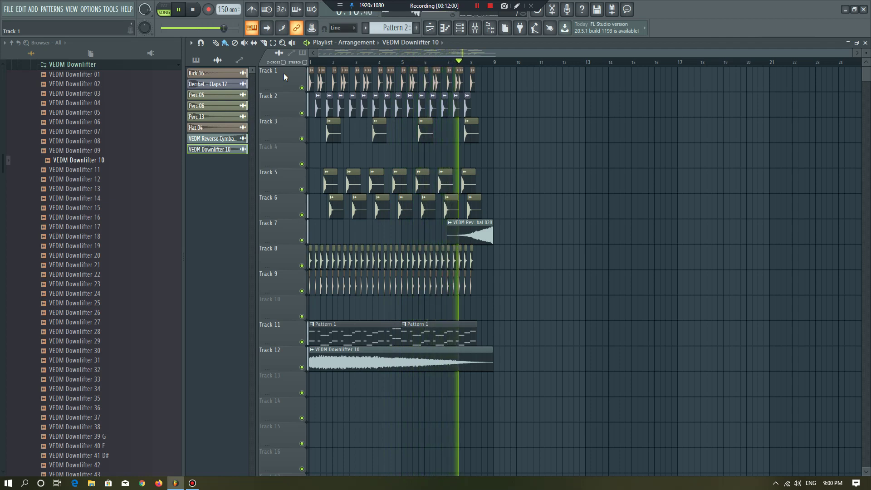
key(space)
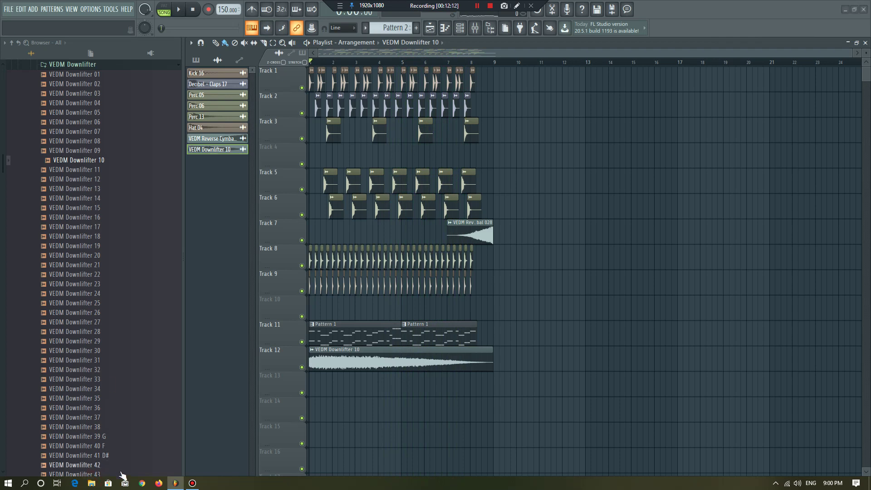
Switch to File Explorer and look through the mp3 folder on DATAD (F:) and its ACAPELLA subfolder.
key(super+e)
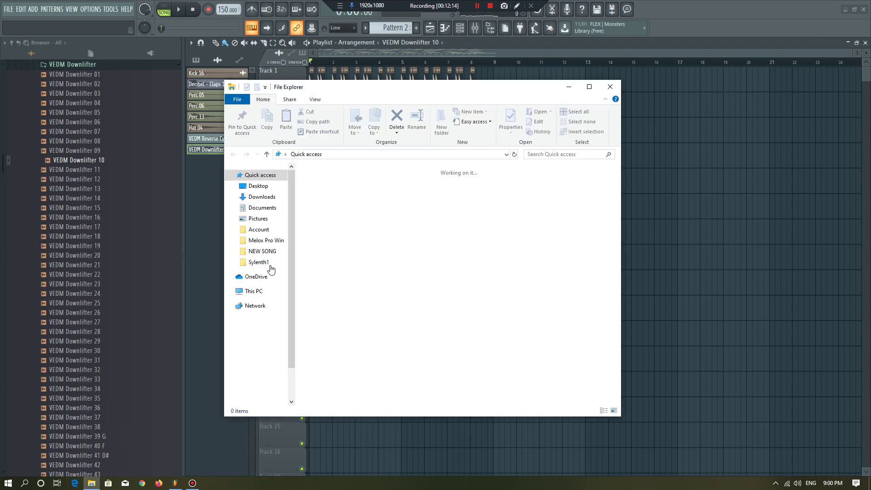
scroll(267, 400, down, 1)
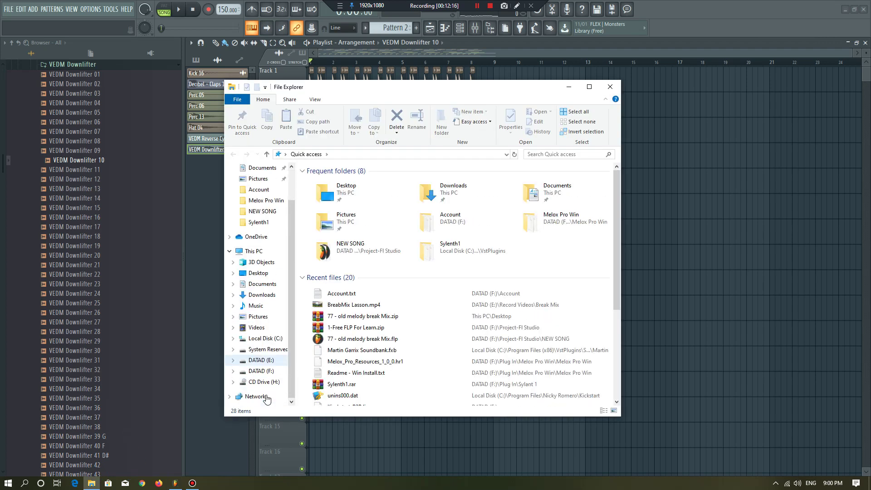
click(267, 372)
click(325, 258)
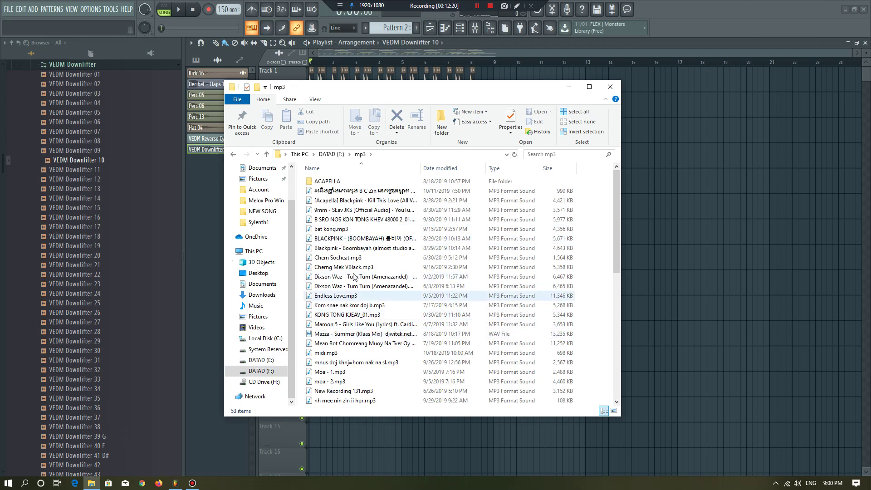
double_click(326, 181)
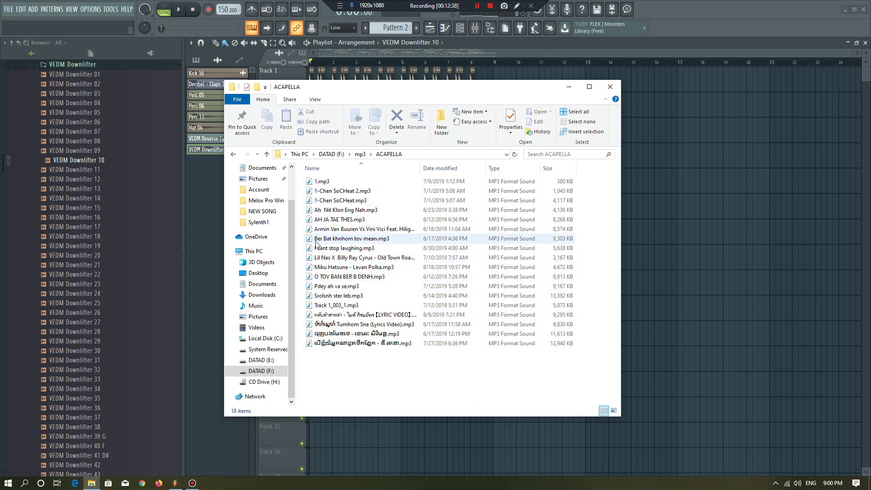
click(233, 155)
Find the White Horse Acapella file in the mp3 folder and place it in the playlist on track 1 at bar 15.
scroll(352, 363, down, 5)
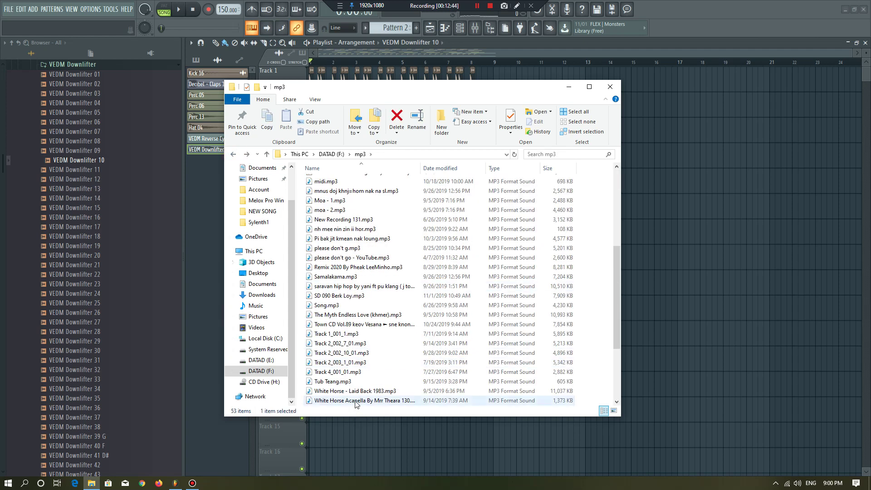
scroll(357, 403, down, 2)
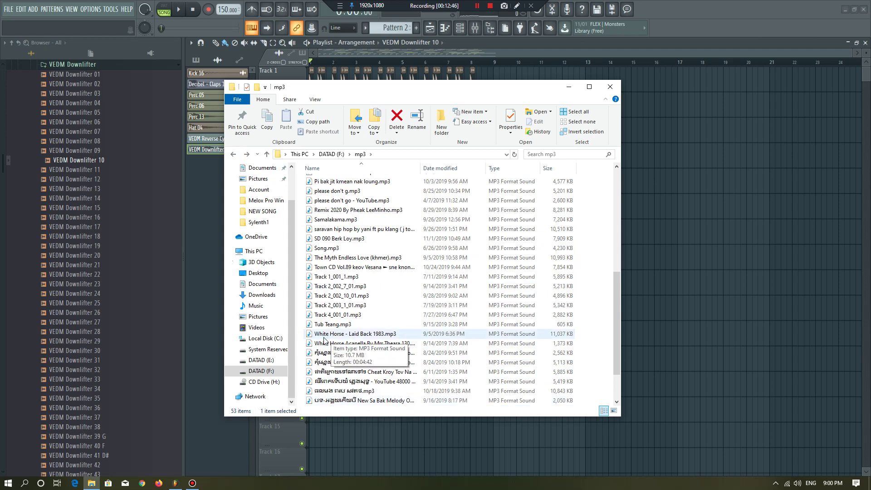
click(320, 344)
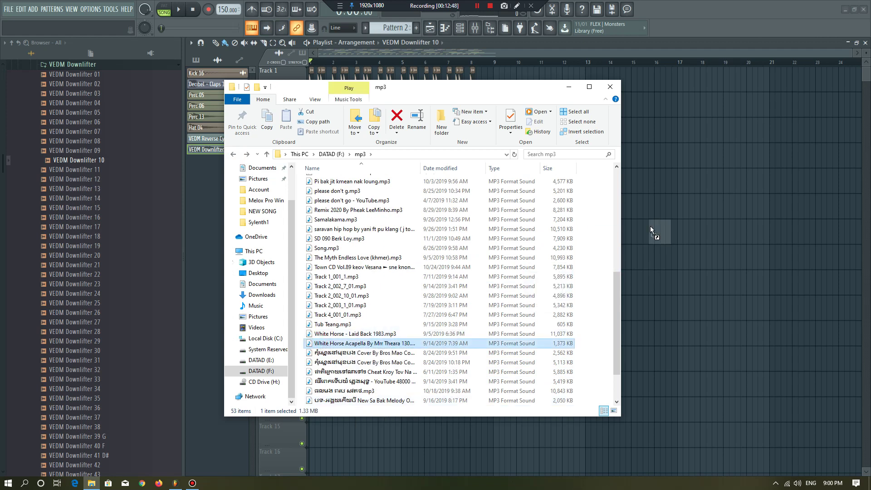
drag(651, 229, 651, 229)
drag(658, 151, 654, 70)
Fit the White Horse Acapella clip to tempo from 130 BPM and move it to track 13 at bar 8.
click(634, 69)
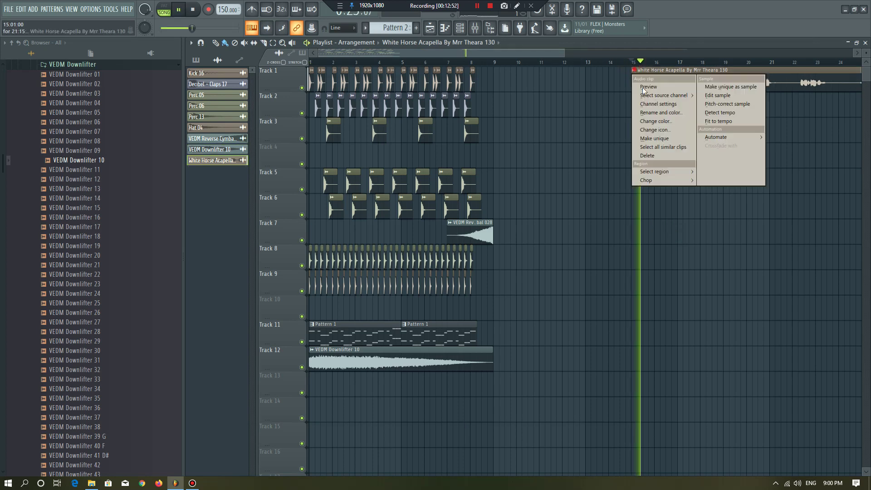
click(718, 125)
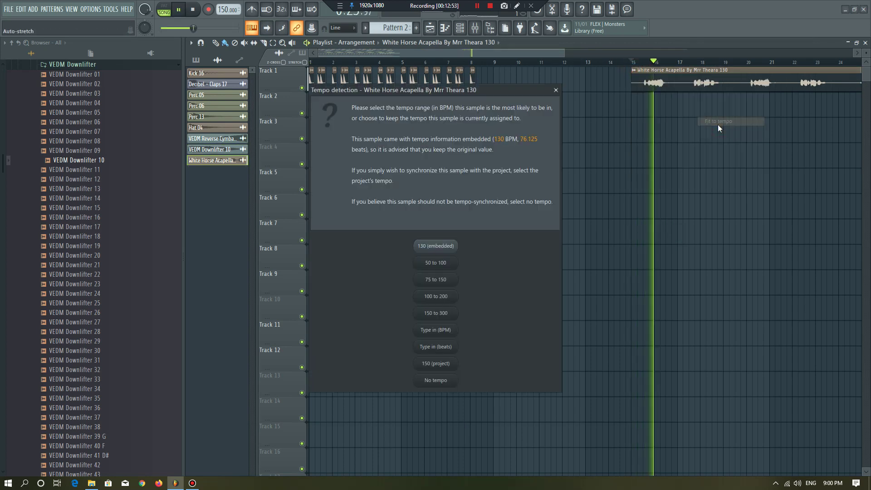
click(437, 328)
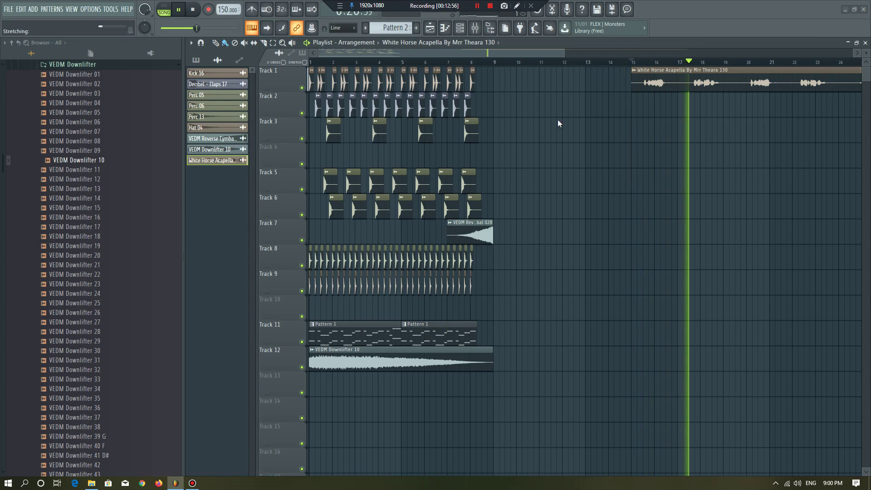
click(434, 62)
scroll(369, 98, up, 3)
scroll(600, 84, down, 3)
drag(736, 81, 525, 363)
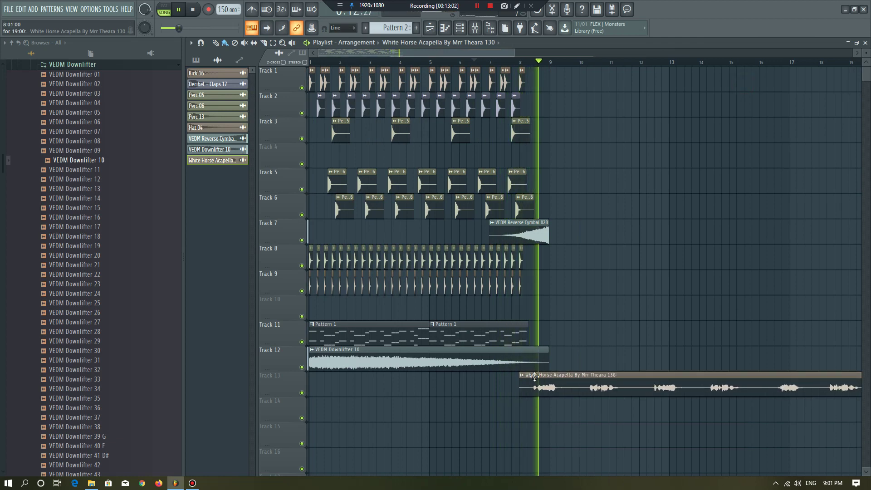
Slice the acapella clip on track 13 after its first phrase, at about bar 9.5, and delete the remainder.
click(564, 386)
key(space)
key(space)
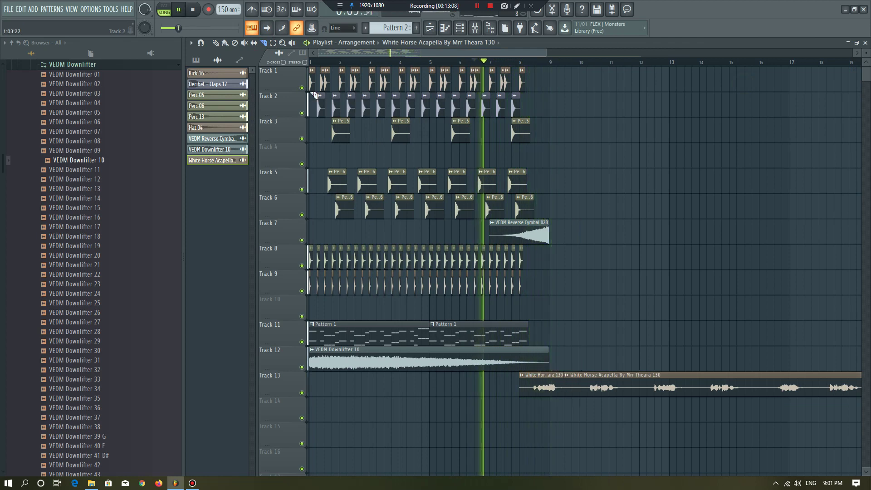
right_click(631, 396)
Duplicate all clips of the arrangement, including the acapella slice, to start at bar 9, and listen to the result.
drag(565, 68, 313, 399)
drag(334, 371, 569, 334)
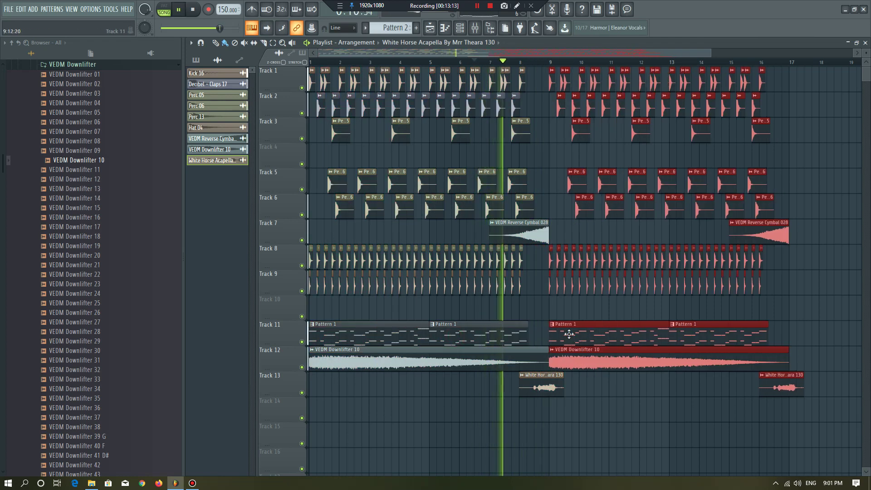
click(547, 297)
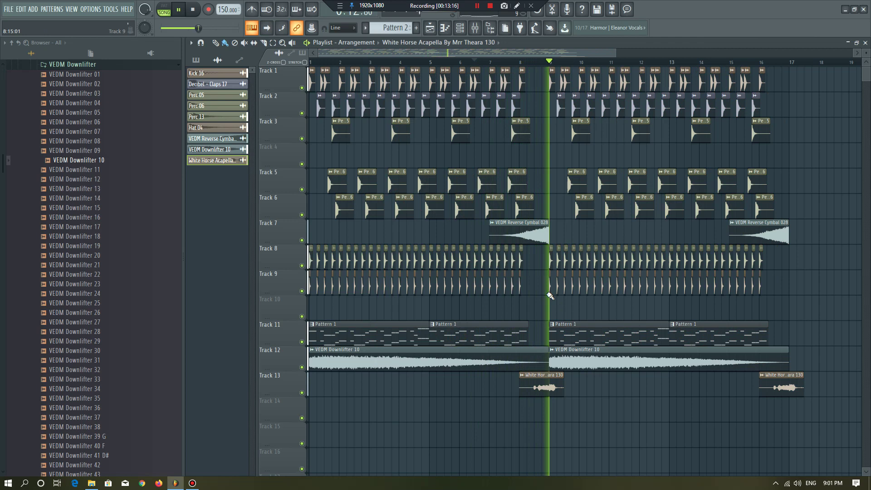
scroll(480, 97, down, 2)
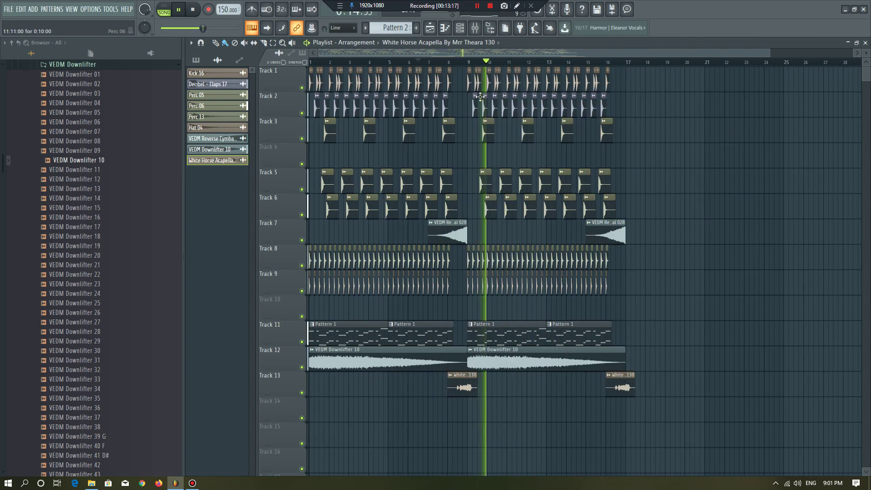
click(448, 62)
key(space)
Show the Unsorted channels in the channel rack and add a reFX Nexus instrument with the LD Chord Lead 3 preset.
click(445, 28)
click(459, 29)
click(430, 28)
click(463, 29)
click(367, 75)
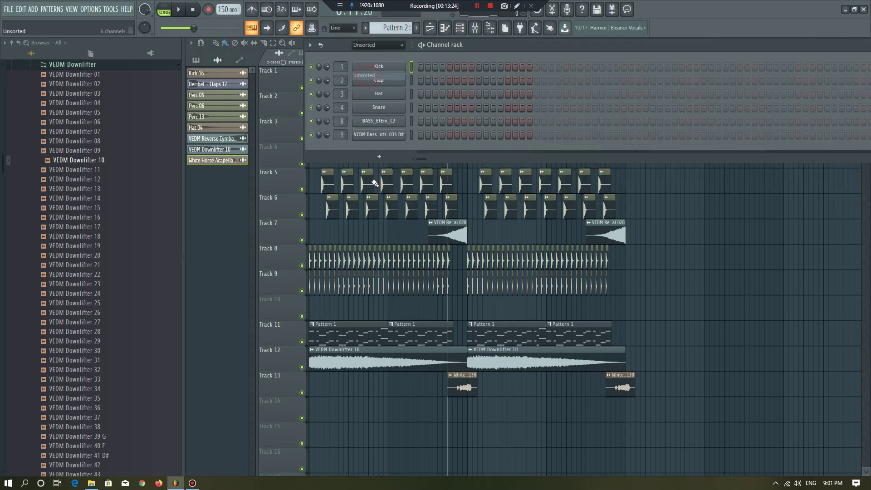
click(380, 157)
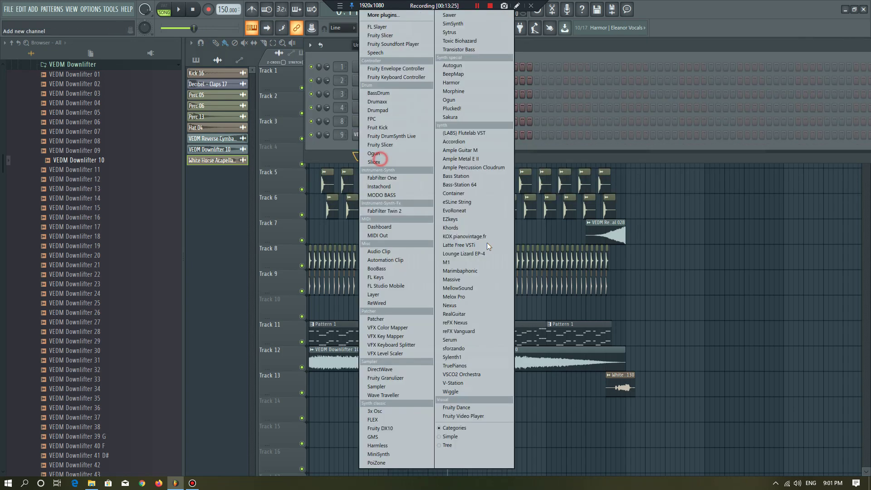
click(466, 322)
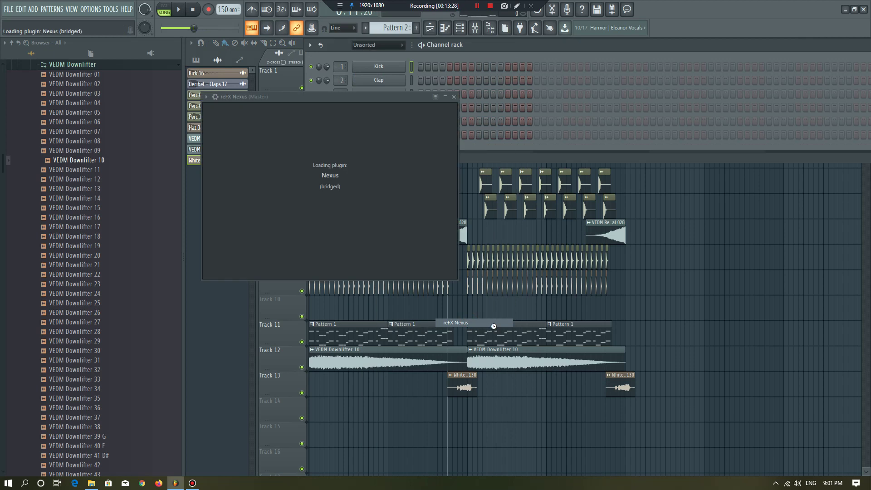
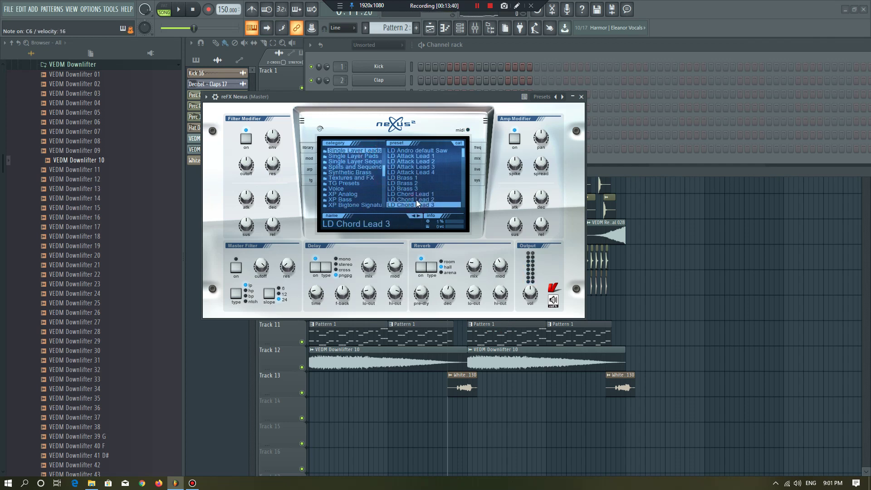
Open the Nexus piano roll in Pattern 2 and draw a one-step C6, E6, G6 chord at step 3 of bar 1.
click(207, 97)
click(217, 109)
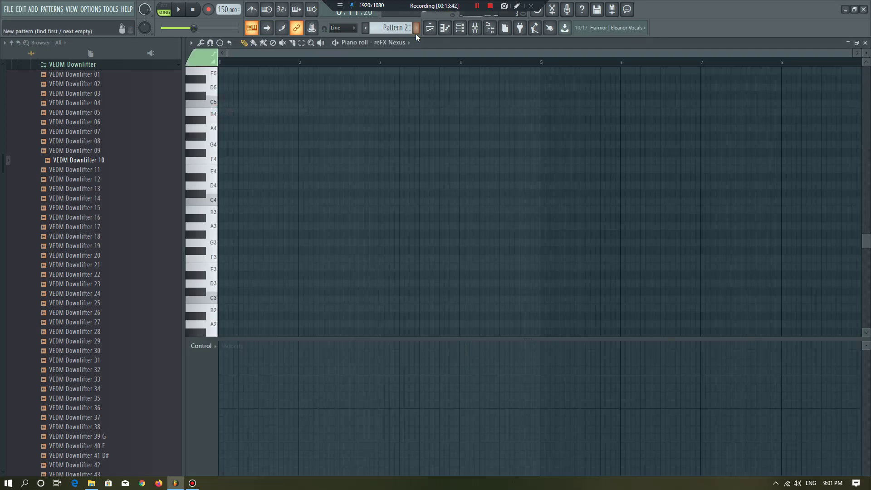
scroll(335, 148, up, 2)
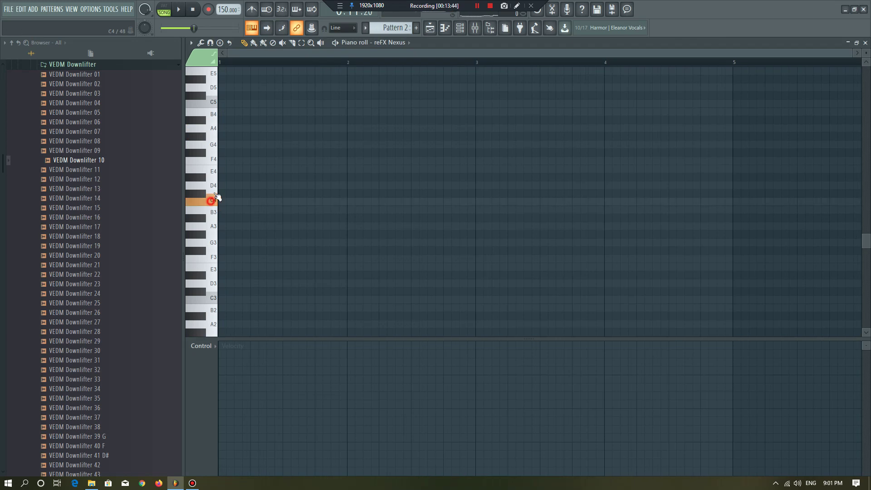
scroll(216, 181, up, 3)
scroll(215, 152, up, 6)
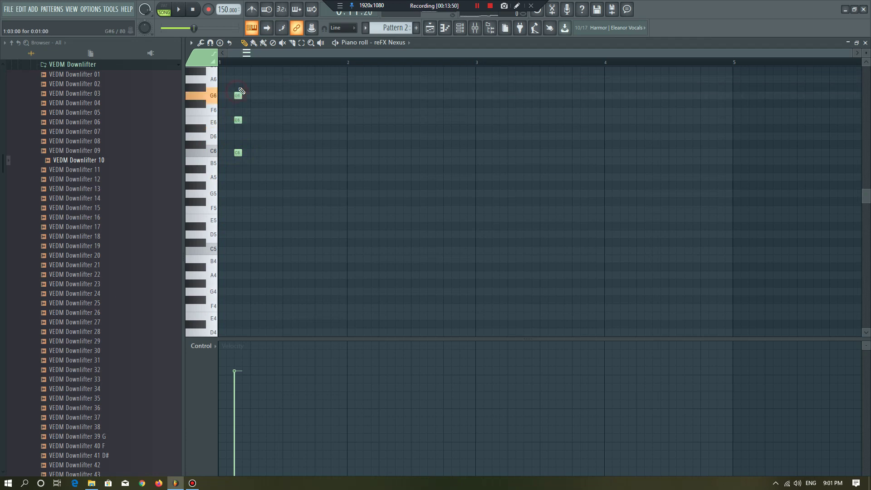
Play Pattern 2 and lower the chord's middle note to D#6.
click(176, 9)
scroll(241, 119, up, 2)
drag(254, 120, 254, 128)
scroll(254, 150, down, 2)
Try doubling the three-note chord an octave higher, listen to it, and delete the copies.
drag(266, 76, 220, 199)
scroll(215, 204, up, 3)
scroll(254, 222, up, 2)
key(space)
key(space)
drag(258, 225, 254, 127)
scroll(264, 149, down, 2)
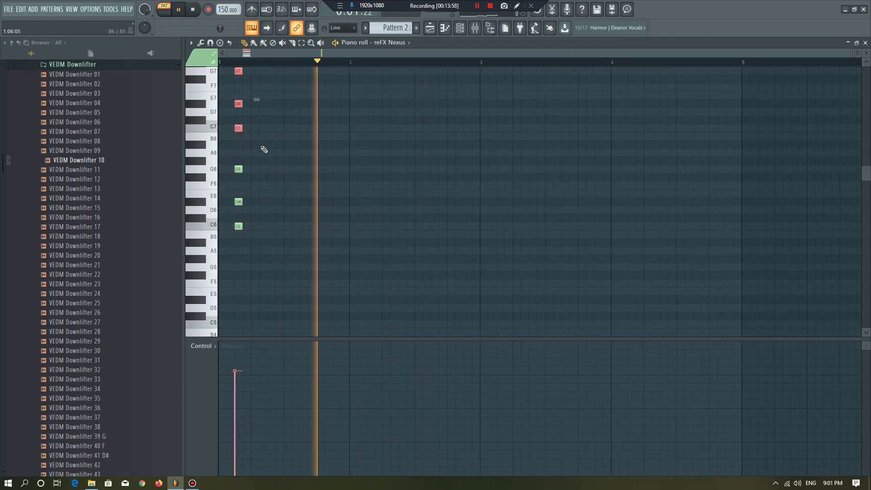
key(Delete)
Revoice the chord by replacing its C6 note with C7 above the D#6 and G6.
key(space)
scroll(254, 200, up, 2)
click(273, 234)
right_click(272, 226)
scroll(254, 214, down, 3)
drag(278, 100, 204, 241)
scroll(227, 213, up, 3)
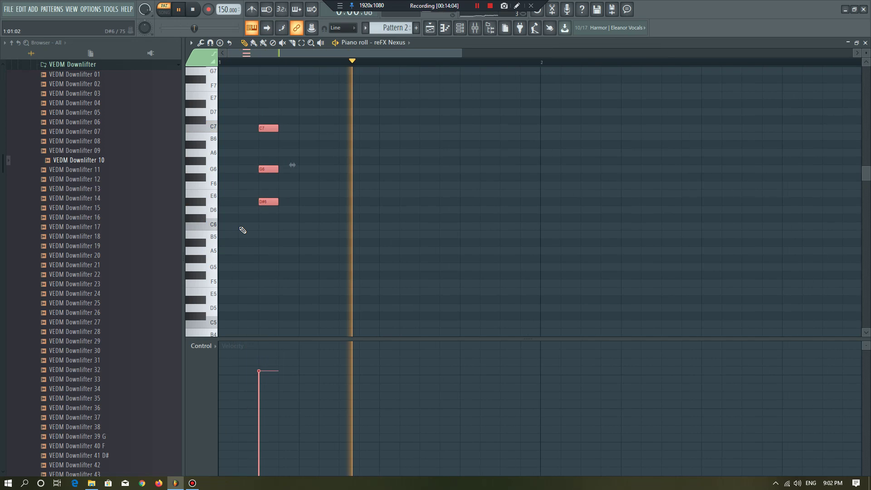
scroll(247, 227, down, 2)
Add G5 and C6 notes below the chord at step 3 of bar 1.
click(250, 200)
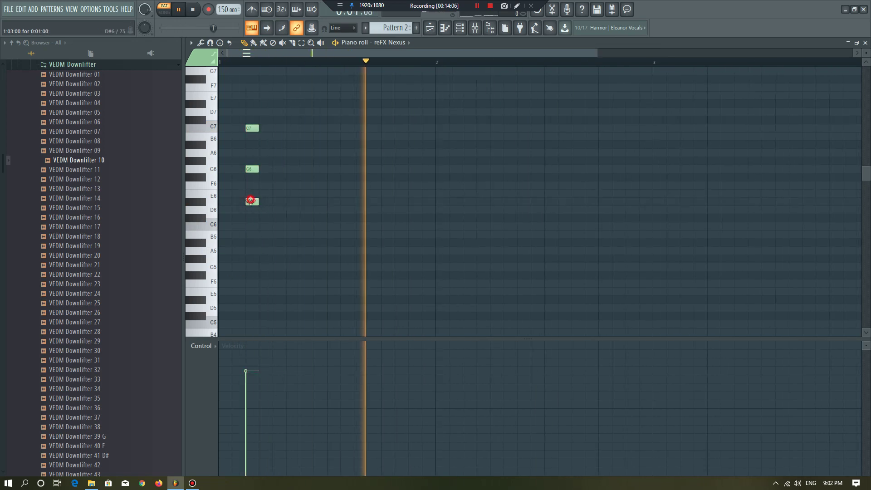
click(247, 226)
drag(247, 248, 248, 268)
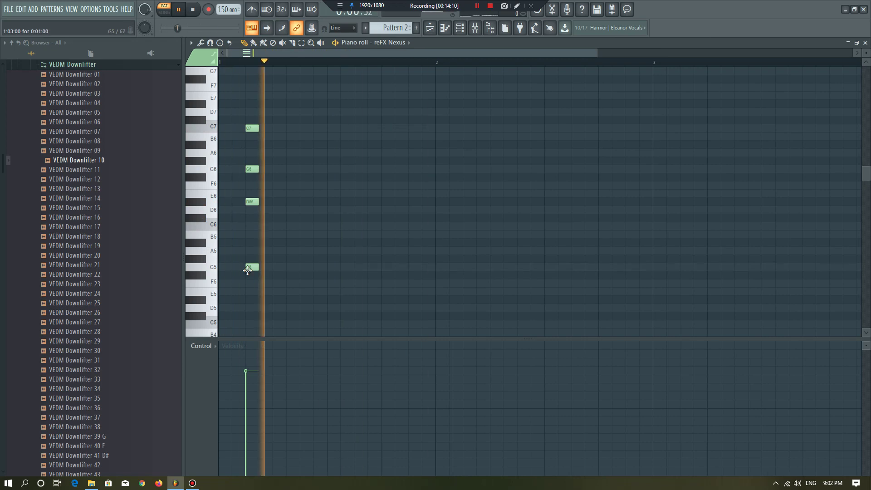
scroll(247, 270, down, 3)
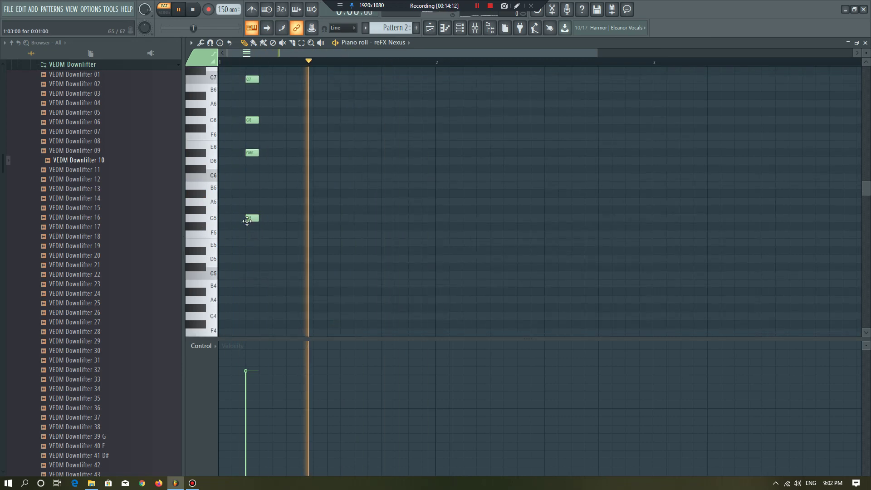
click(247, 177)
Duplicate the five-note chord to steps 9 and 13 of bar 1 and play the pattern.
scroll(253, 204, up, 5)
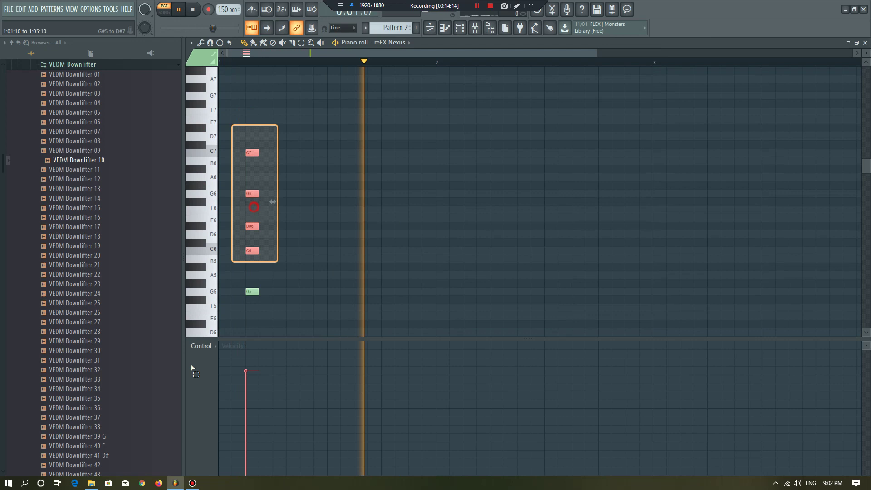
scroll(254, 208, down, 2)
key(space)
key(ctrl+a)
key(space)
drag(331, 212, 393, 211)
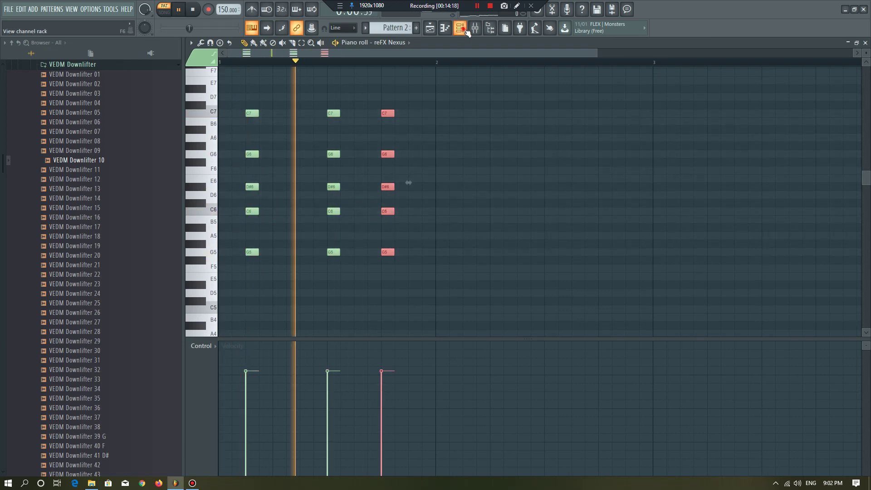
Reopen the reFX Nexus instrument window from the channel rack.
key(F6)
click(379, 148)
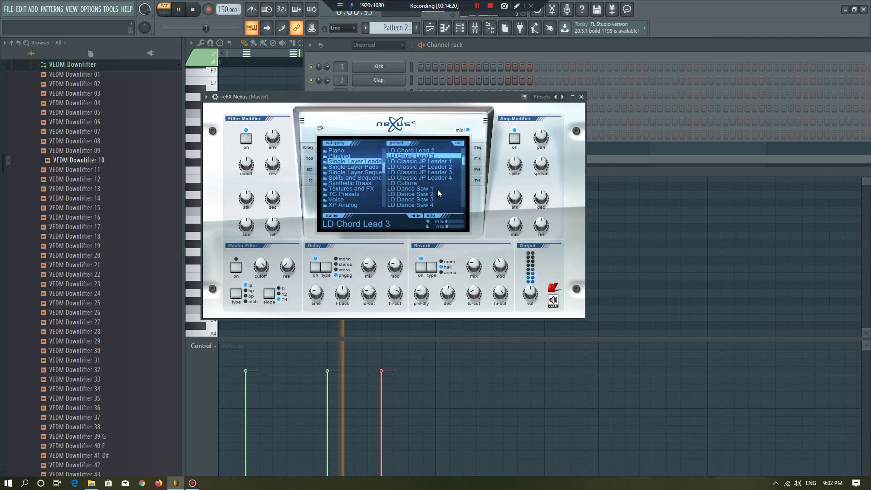
Audition the LD Classic JP Leader presets in Nexus's Single Layer Leads category, ending on LD Classic JP Leader 4.
click(437, 177)
click(445, 172)
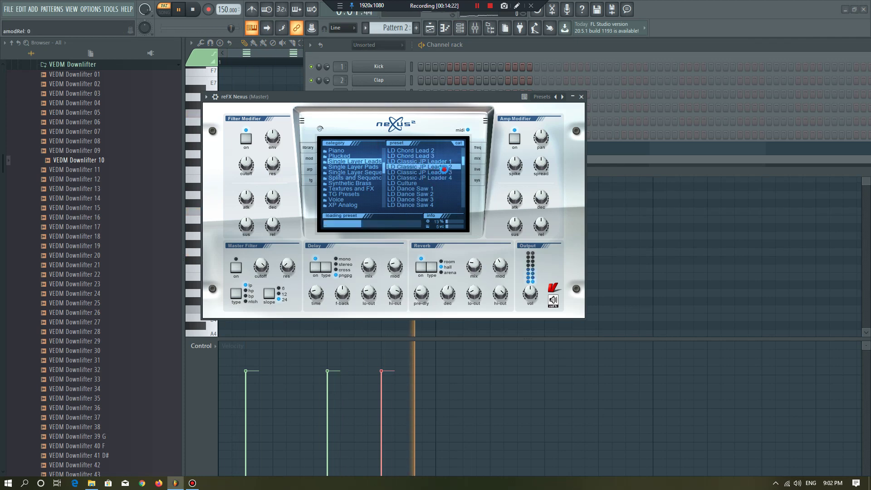
click(445, 167)
click(445, 162)
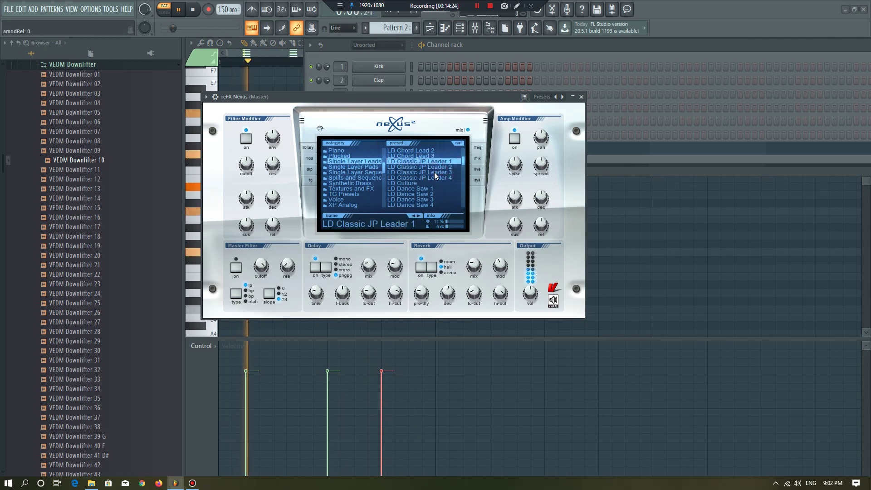
click(445, 177)
Paint Pattern 2 clips in a continuous row on Track 14 of the playlist, from bar 9 up to bar 17.
click(429, 28)
click(429, 29)
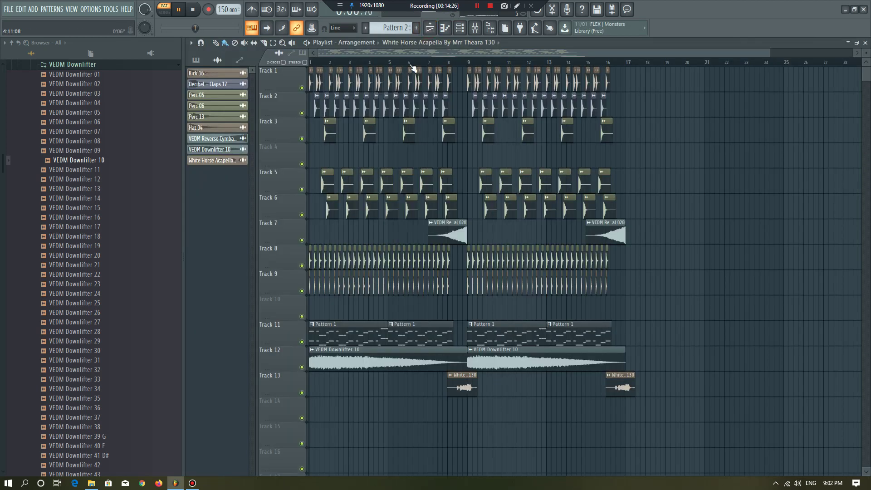
click(526, 411)
key(Delete)
drag(469, 410, 642, 416)
scroll(477, 311, up, 3)
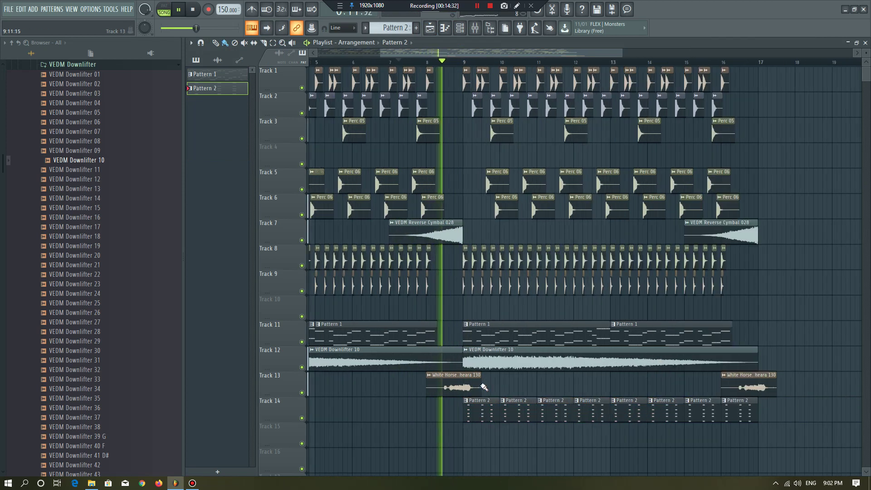
In the Nexus piano roll of Pattern 2, move the three G5 notes up to E7 and the three D#6 notes to E6.
click(455, 389)
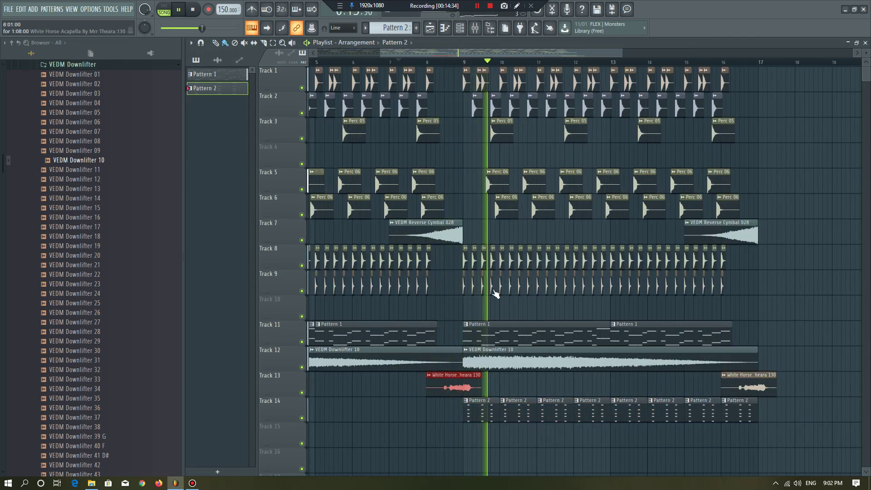
key(F6)
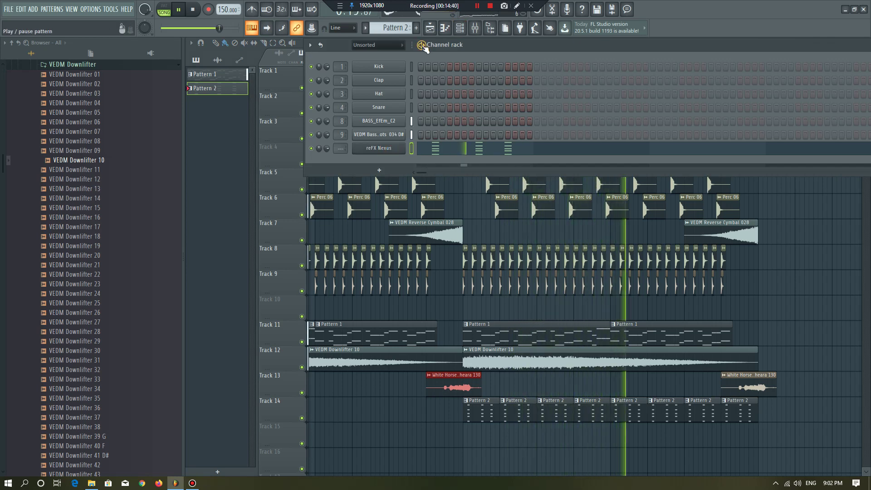
click(435, 147)
scroll(370, 178, down, 1)
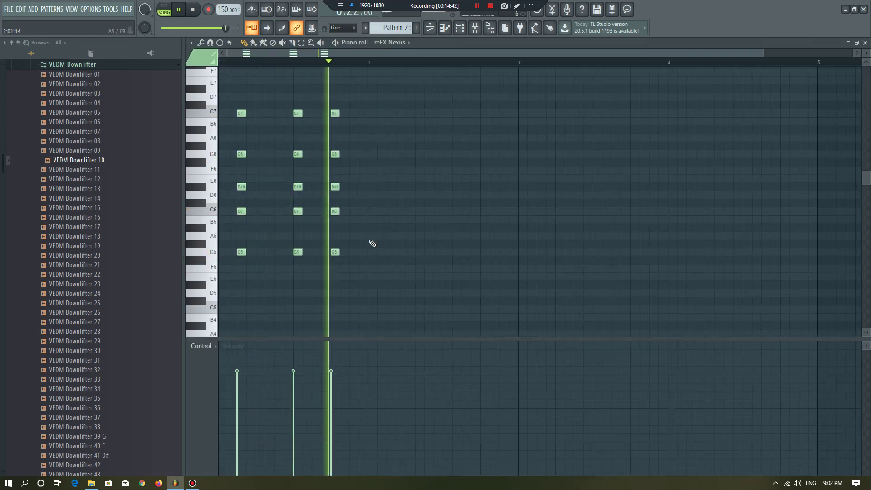
drag(376, 252, 229, 263)
scroll(247, 304, up, 3)
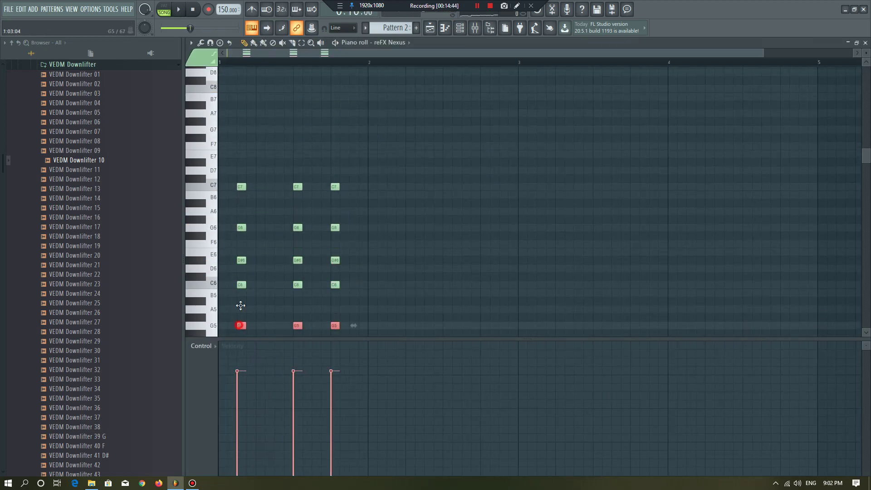
right_click(275, 125)
scroll(278, 128, down, 1)
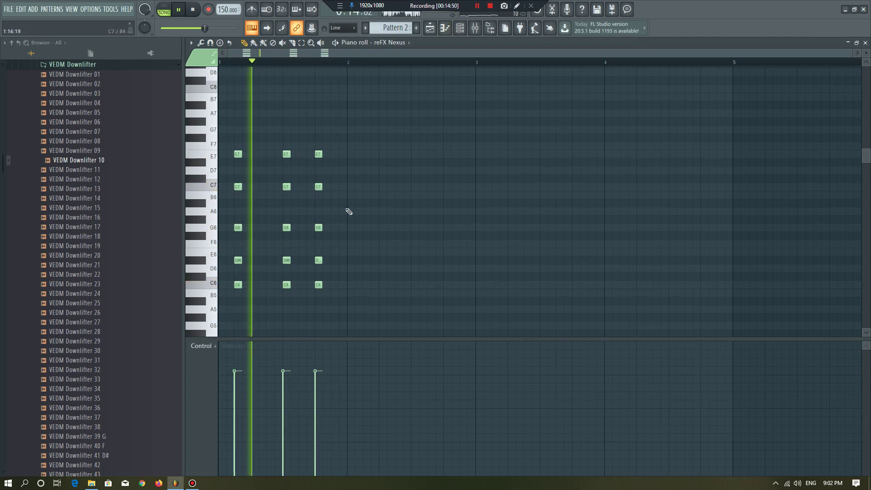
drag(348, 243, 239, 263)
key(space)
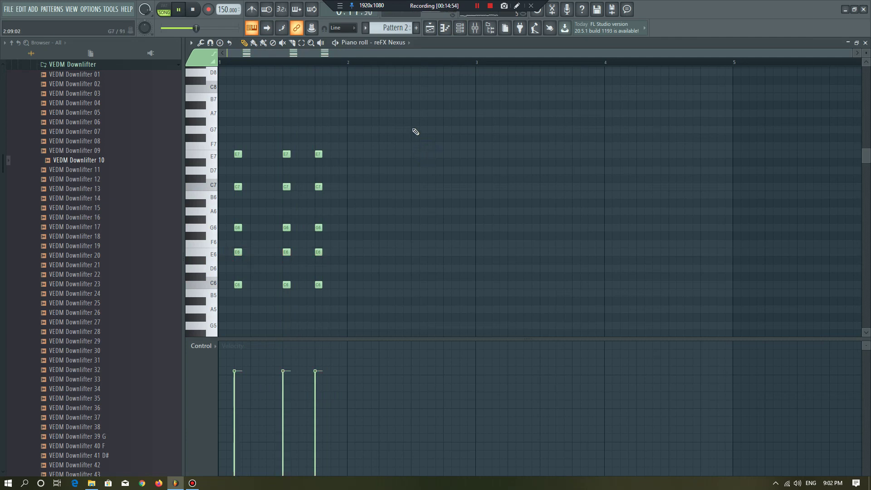
Lower the three E6 notes to D#6 and the three E7 notes to D#7.
drag(343, 242, 237, 260)
drag(375, 143, 236, 155)
scroll(246, 140, up, 3)
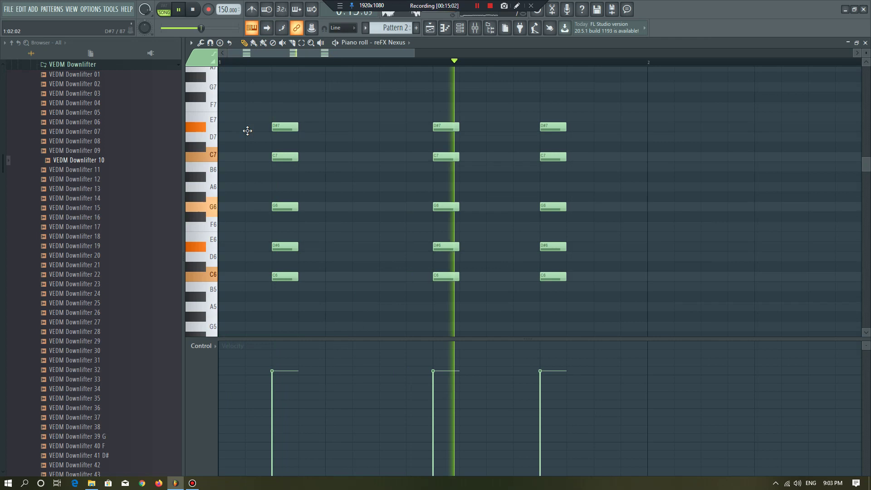
scroll(250, 150, down, 4)
scroll(218, 187, up, 3)
Raise the three D#6 notes to E6 and the three D#7 notes to E7.
drag(492, 236, 257, 248)
key(space)
scroll(439, 170, down, 2)
drag(439, 172, 246, 157)
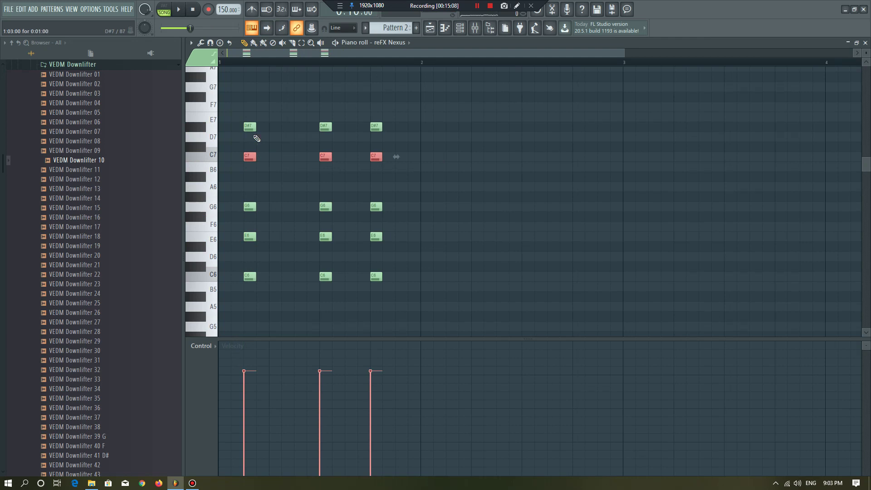
drag(453, 126, 248, 131)
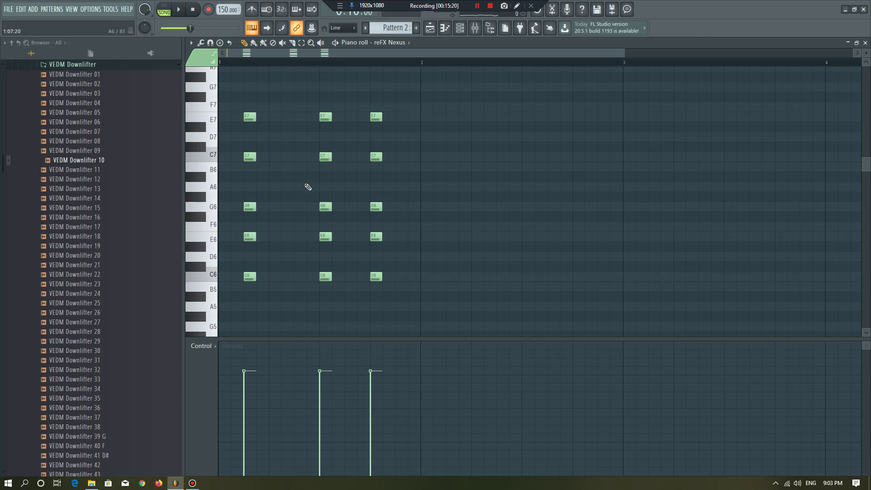
Move the two White Horse Acapella clips in the playlist from Track 13 down to Track 15.
click(430, 28)
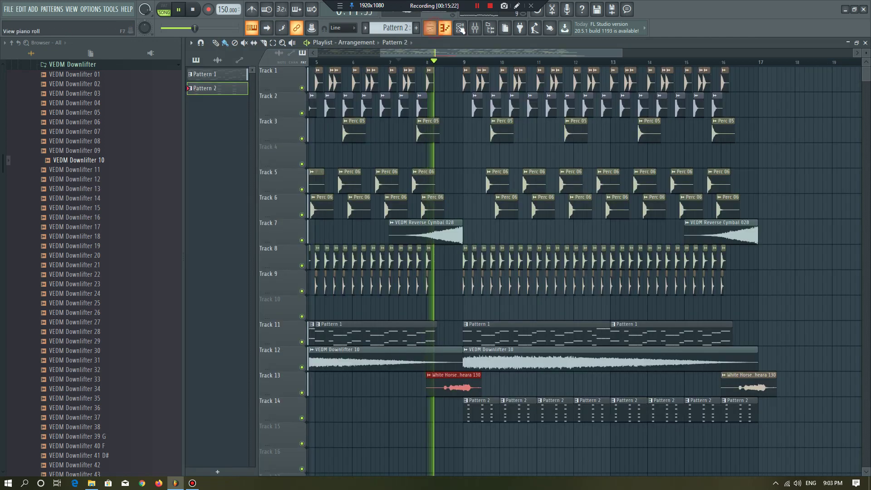
key(F6)
key(F6)
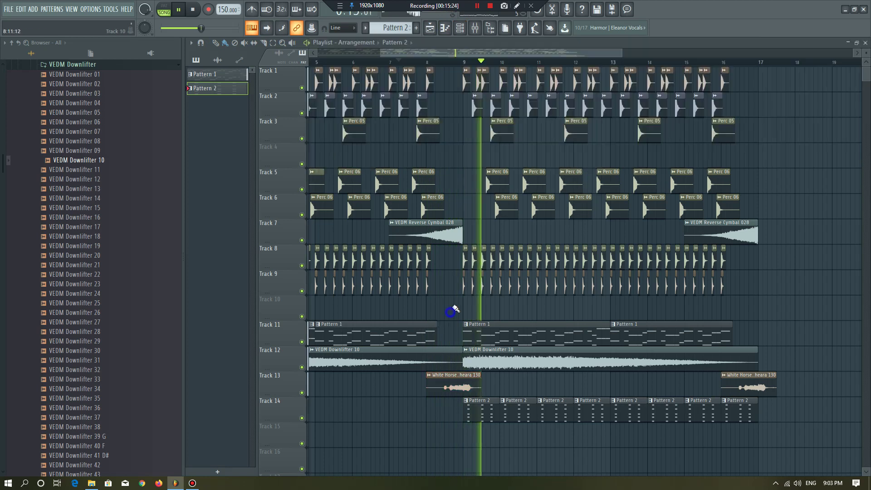
scroll(466, 391, down, 3)
ctrl+click(465, 391)
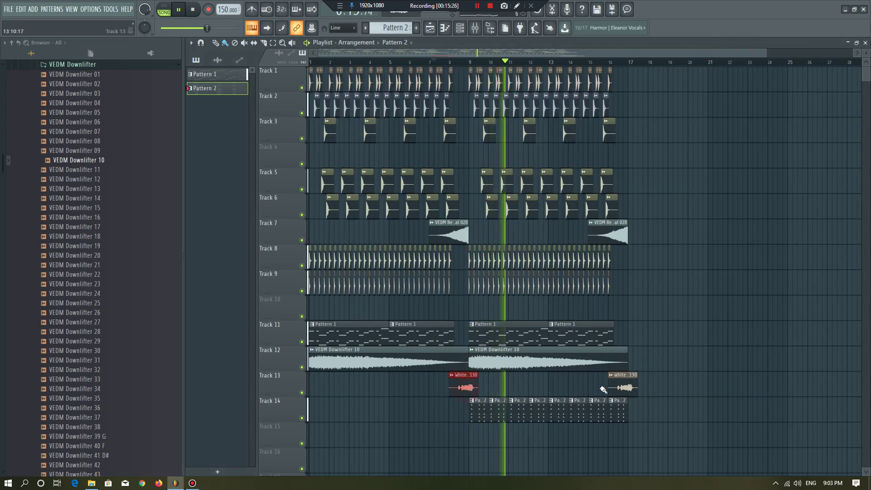
drag(636, 388, 448, 384)
key(space)
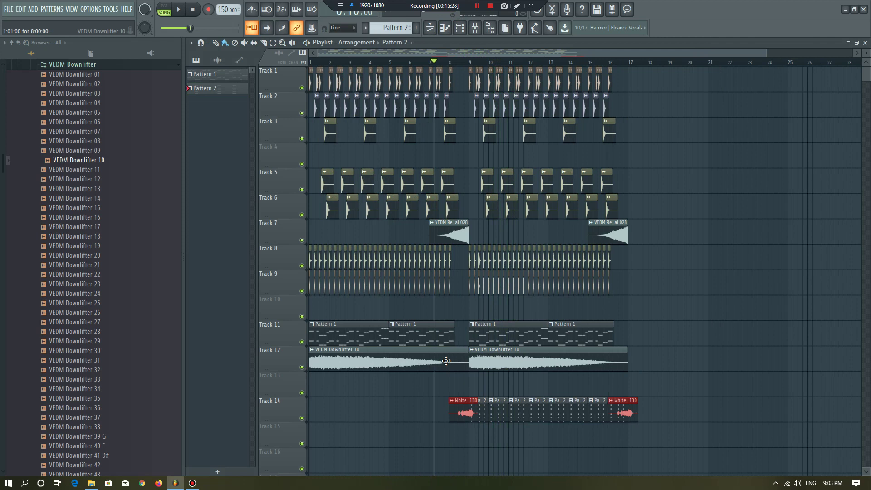
scroll(467, 319, down, 2)
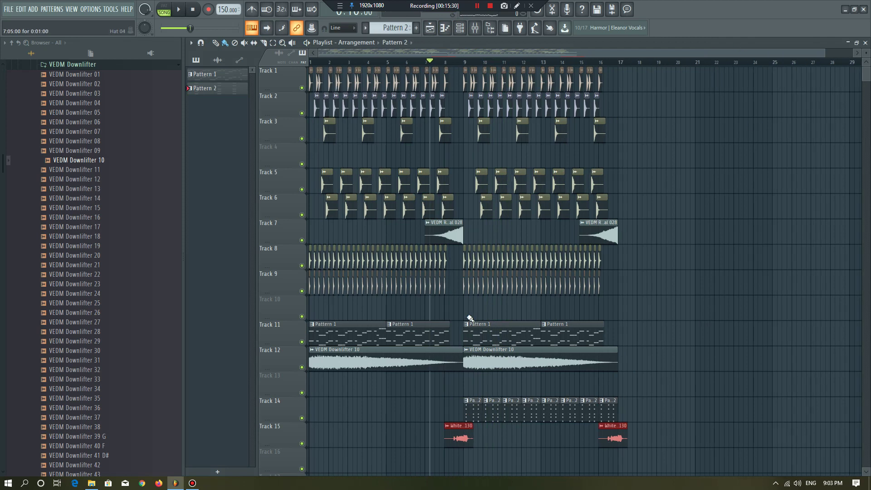
Move the Pattern 2 clips and both acapella clips up one track, to Tracks 13 and 14.
drag(509, 431, 400, 406)
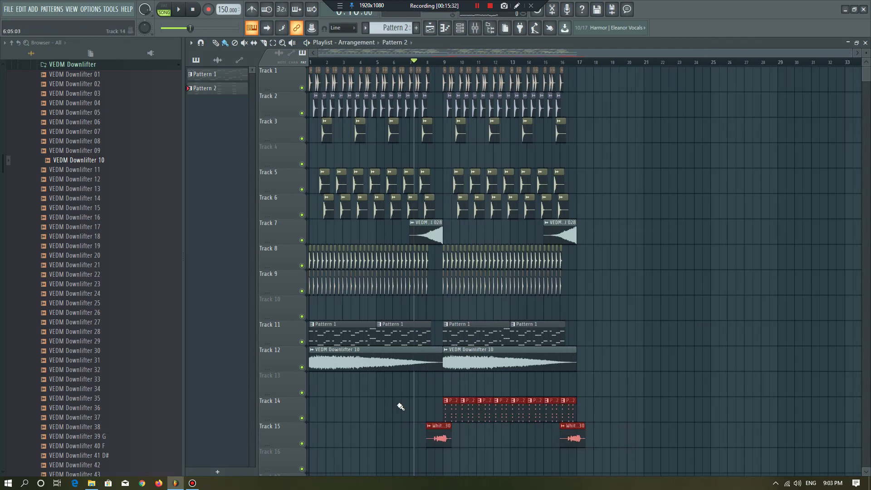
key(shift+Up)
scroll(492, 362, down, 3)
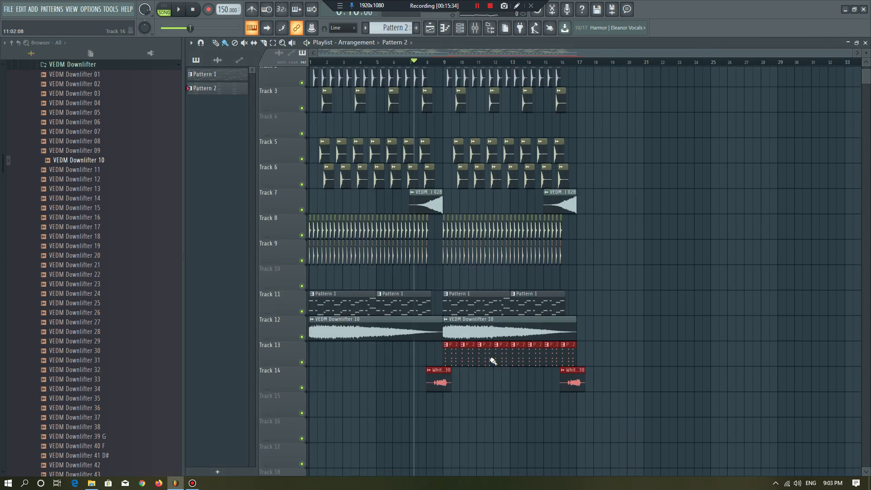
scroll(469, 344, up, 4)
Slice the first White Horse Acapella clip on Track 14 at bar 9 and return to the Paint tool.
ctrl+click(426, 352)
scroll(426, 352, up, 4)
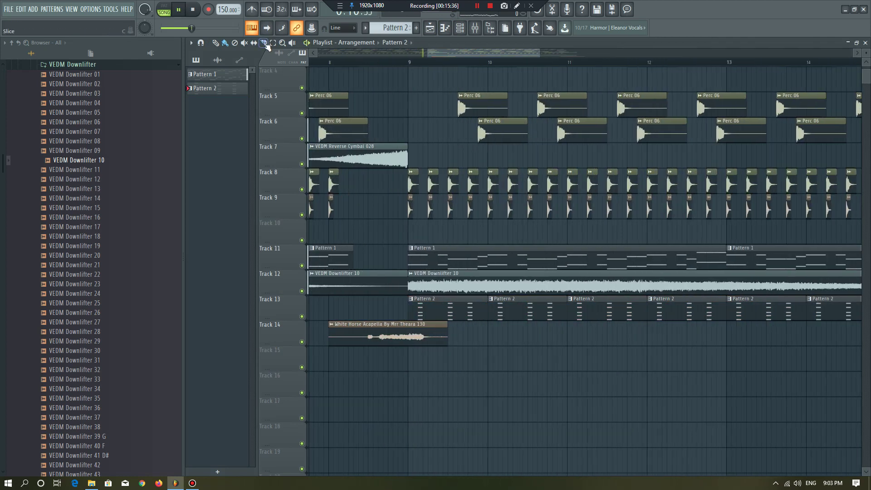
scroll(423, 338, up, 3)
click(406, 337)
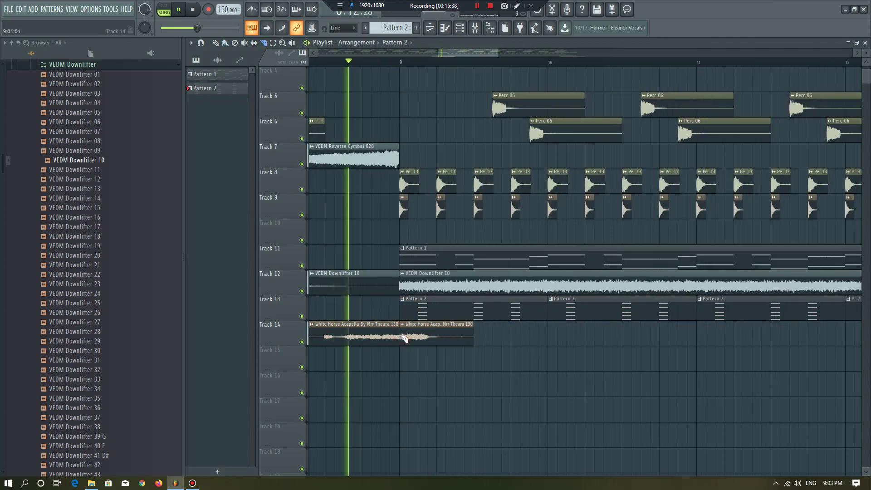
click(224, 43)
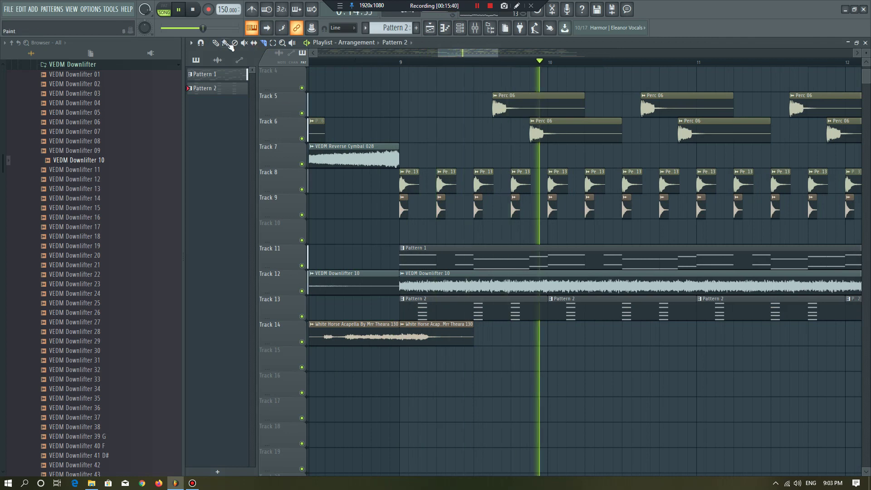
Place a copy of the second White Horse Acapella slice on Track 15 at bar 9.
click(411, 325)
double_click(411, 325)
right_click(494, 364)
scroll(426, 342, up, 2)
click(425, 342)
click(413, 391)
scroll(437, 325, down, 3)
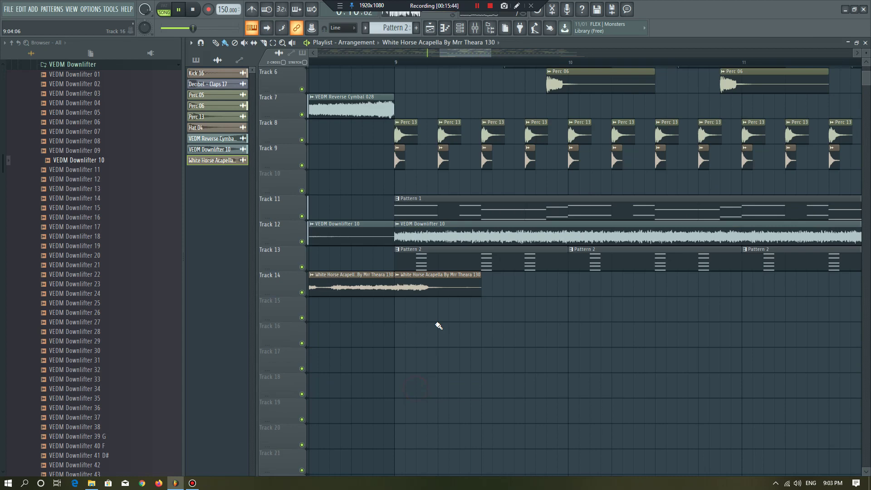
scroll(426, 322, up, 1)
scroll(391, 288, up, 2)
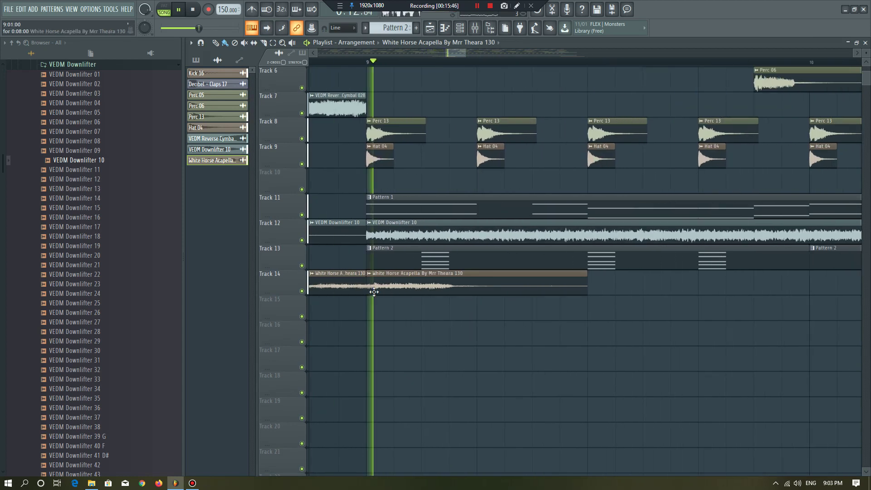
key(space)
click(374, 310)
double_click(374, 310)
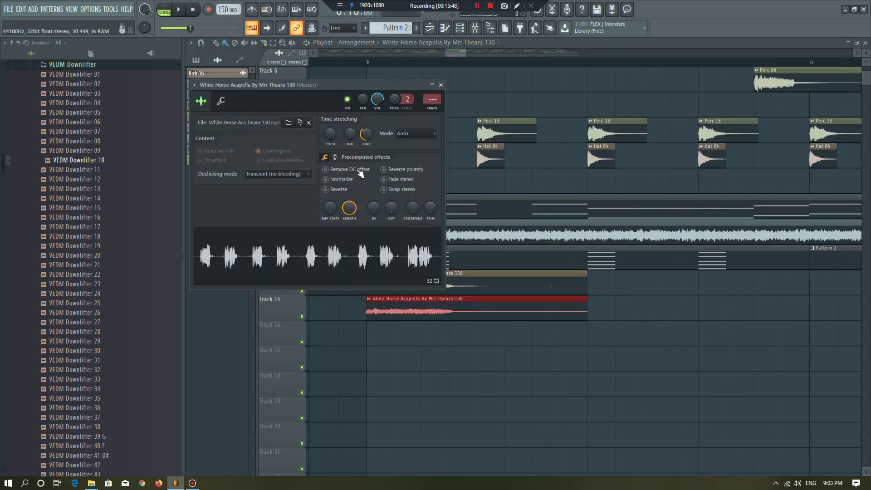
right_click(364, 143)
click(404, 367)
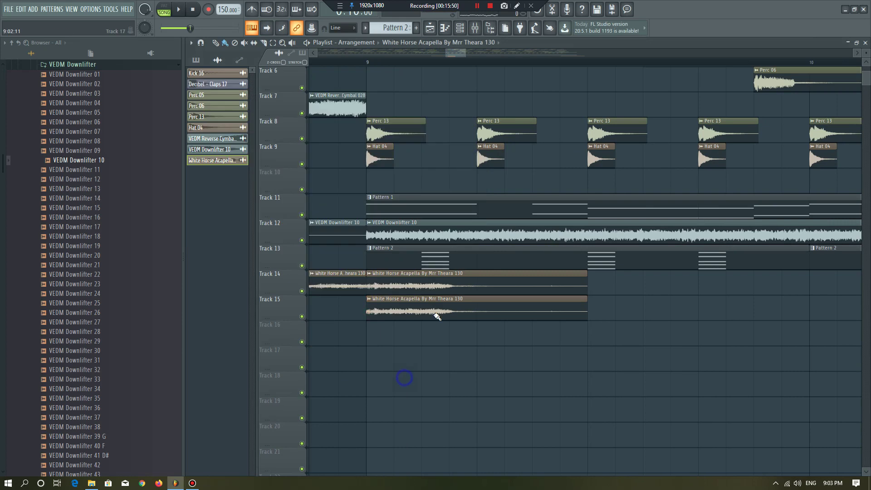
Trim the vocal copy on Track 15 to one step and move it to 9:07.
drag(534, 310, 422, 310)
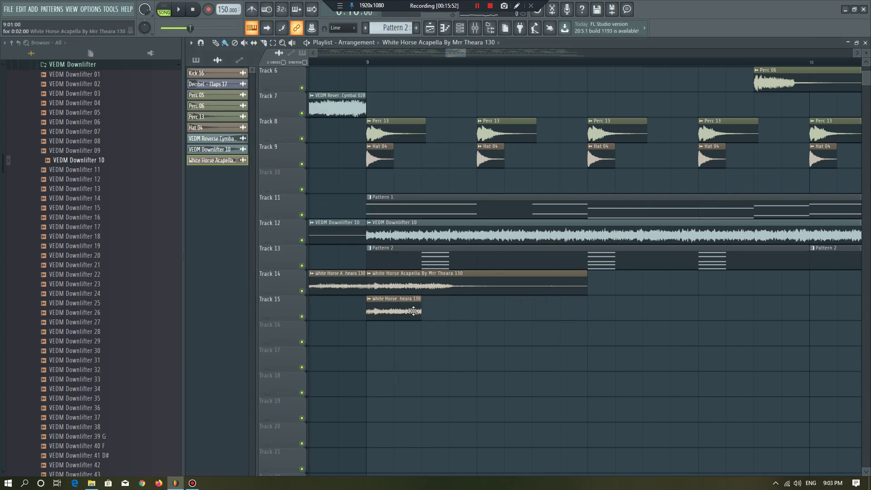
scroll(452, 309, down, 3)
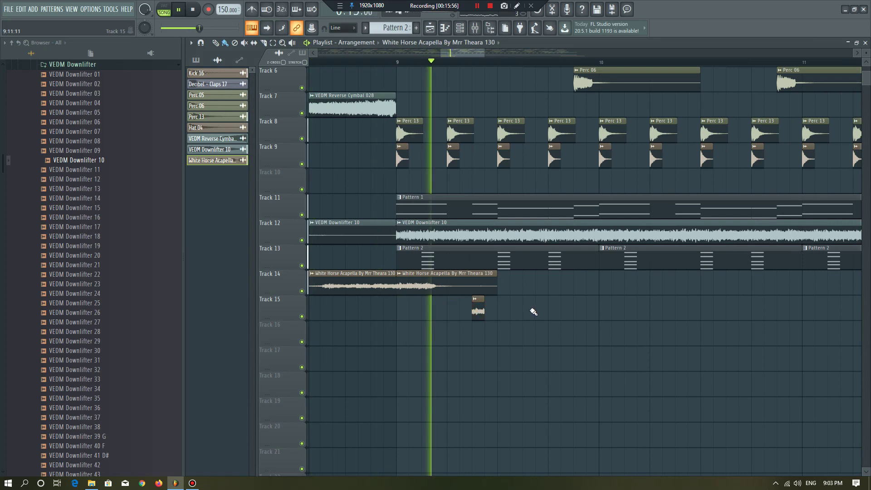
key(space)
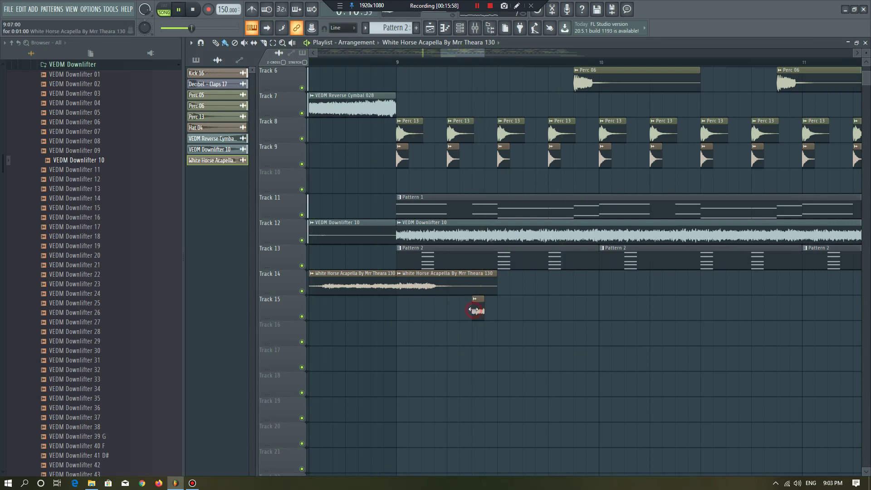
scroll(474, 310, down, 3)
key(space)
Place four more copies of the short vocal chop on Track 15 across bars 9 and 10.
click(512, 309)
key(space)
drag(546, 309, 569, 310)
click(604, 311)
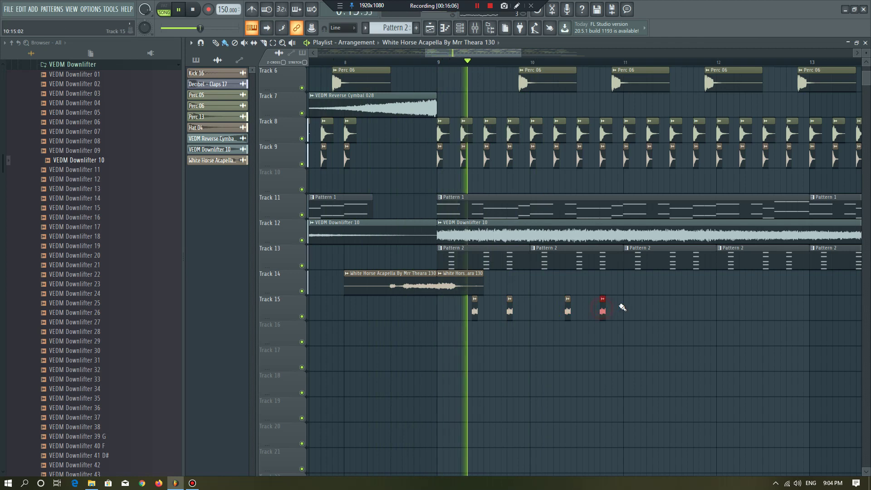
click(544, 311)
Duplicate the second vocal slice and the chops of bars 9–10 so they repeat at bars 11, 13 and 15.
drag(641, 286, 449, 317)
drag(449, 287, 520, 323)
scroll(596, 287, down, 3)
key(ctrl+b)
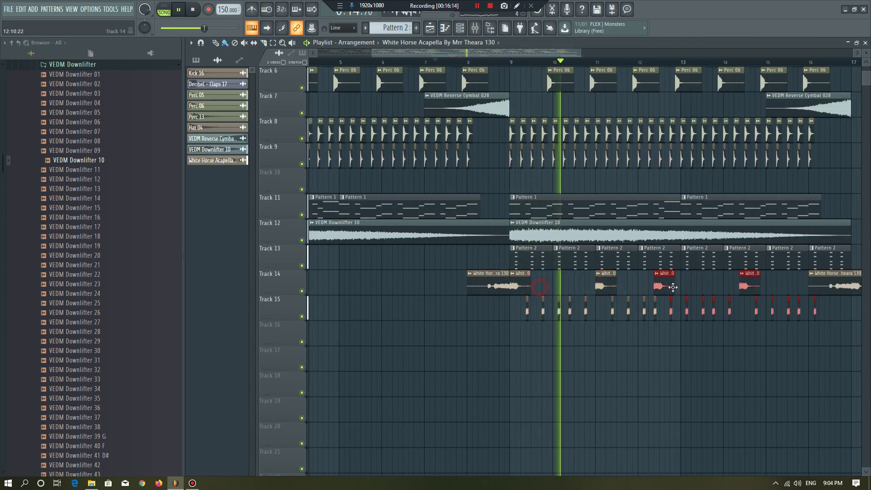
Open the channel settings of the White Horse Acapella clip and route it to mixer track 11.
scroll(672, 306, down, 2)
scroll(672, 306, up, 1)
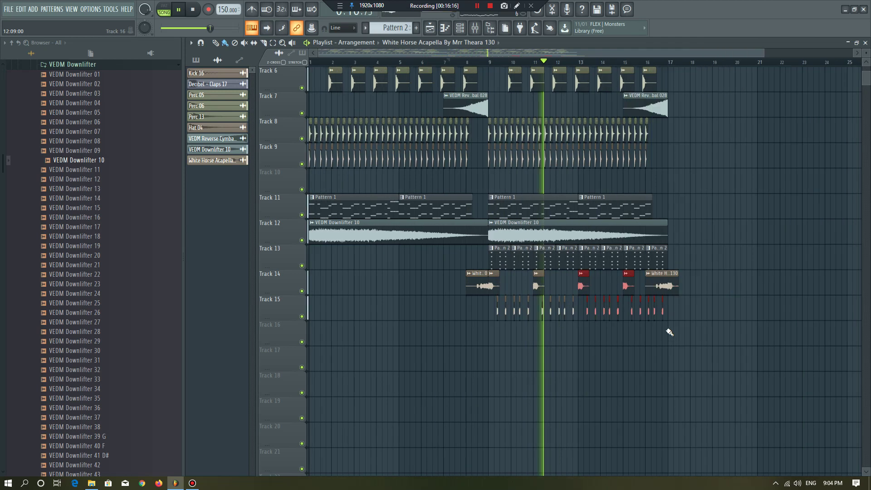
scroll(636, 292, up, 1)
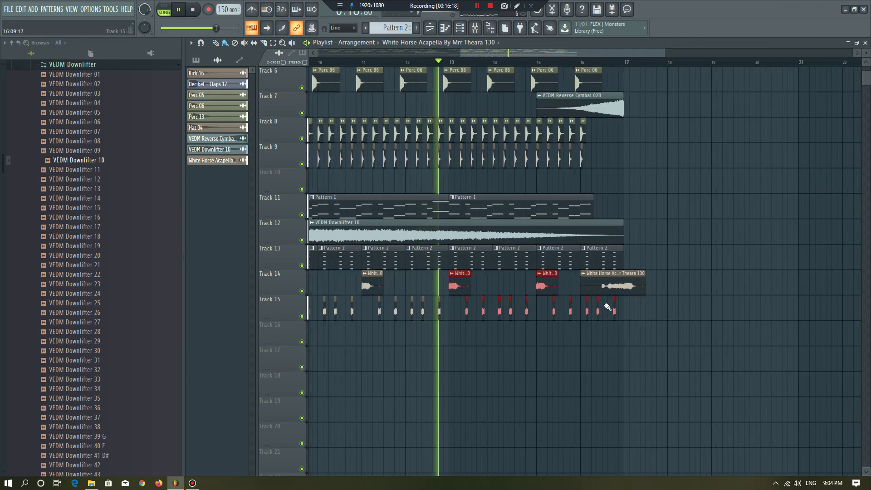
scroll(608, 304, up, 2)
double_click(506, 279)
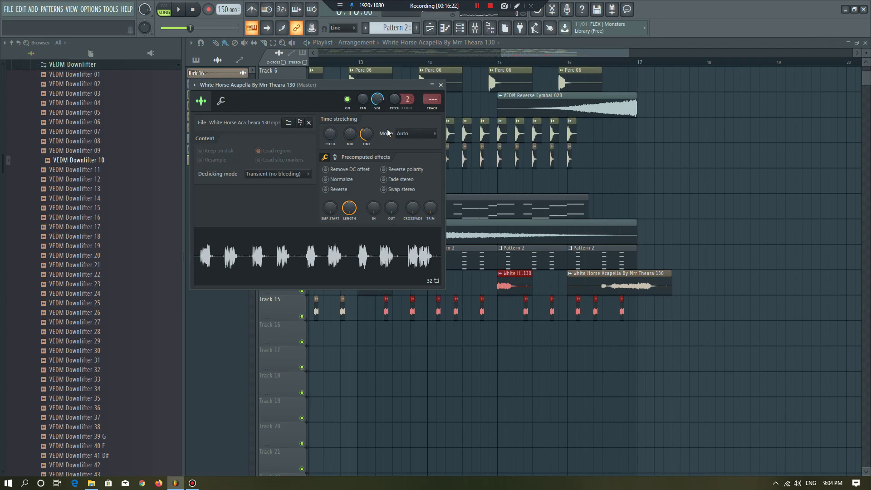
click(434, 109)
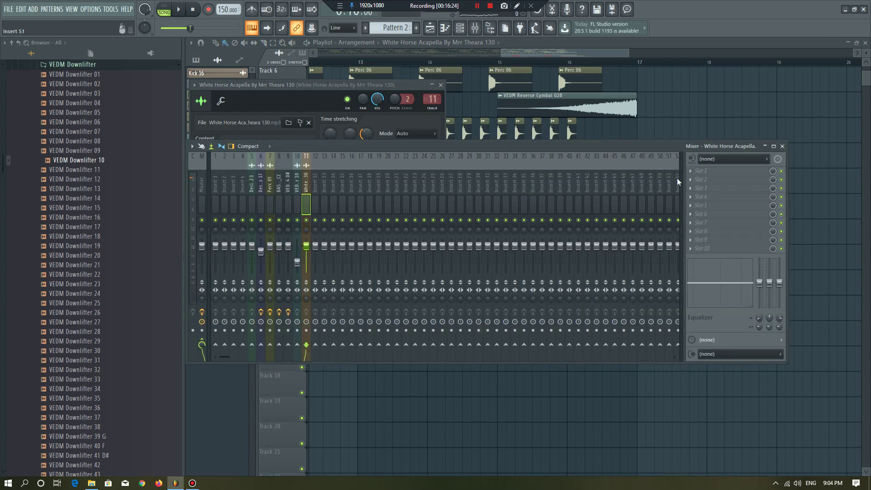
Load Fruity Reeverb 2 into slot 2 of the vocal's mixer track and return to the playlist.
click(697, 180)
click(409, 221)
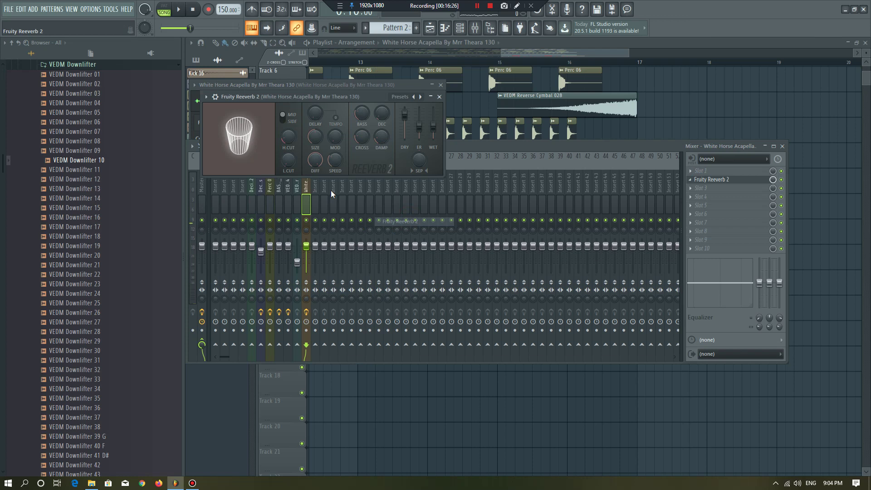
click(285, 72)
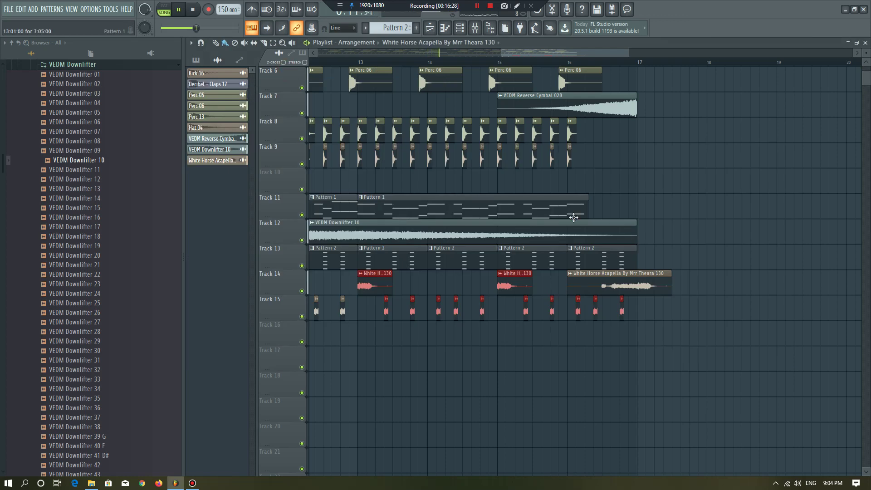
Solo vocal Tracks 14 and 15 and make a time selection from 8:09 to 17:09 over the second drop.
scroll(688, 188, down, 3)
scroll(688, 189, up, 3)
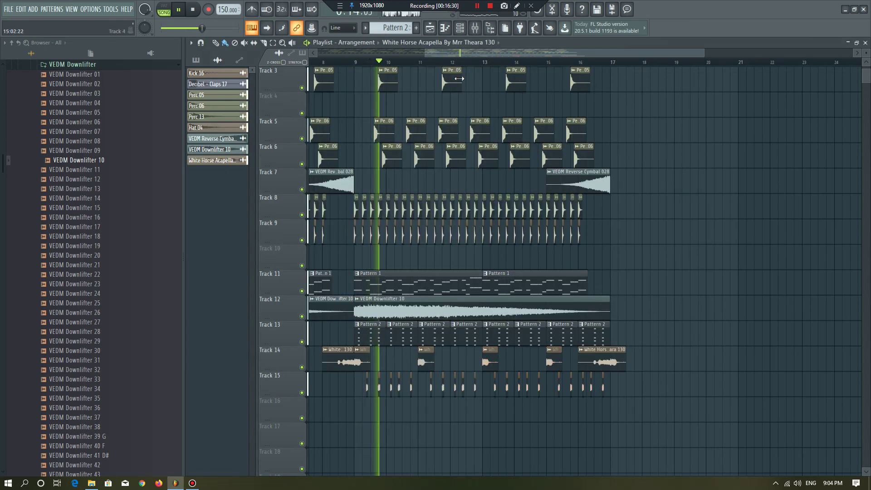
scroll(464, 107, down, 2)
click(475, 29)
right_click(433, 436)
key(space)
right_click(302, 367)
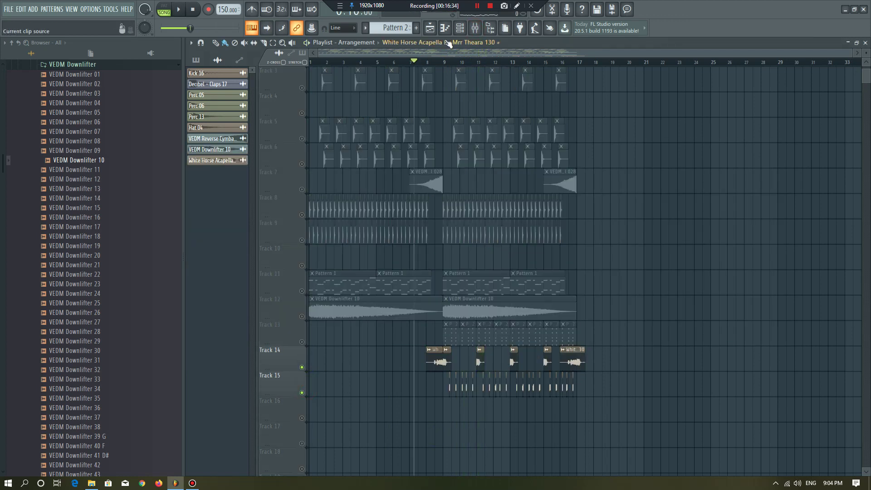
drag(440, 64, 591, 66)
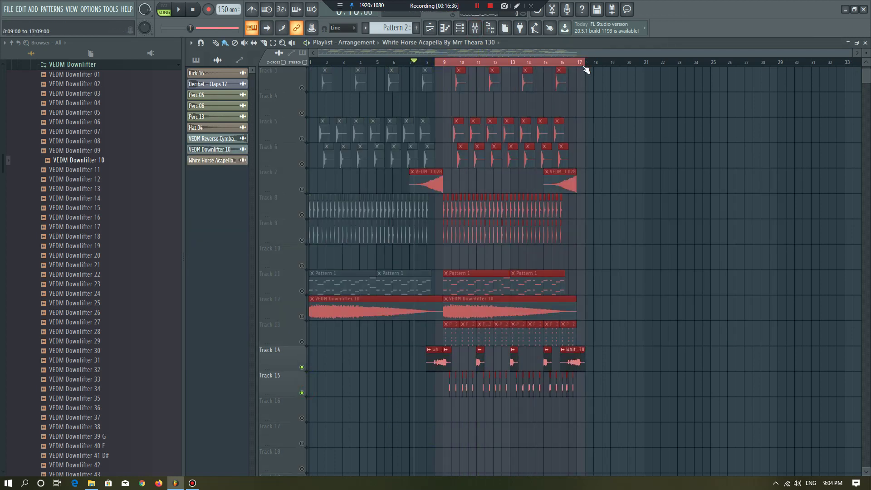
Open Fruity Reeverb 2 on the vocal's mixer track and audition the soloed vocals through it.
click(476, 31)
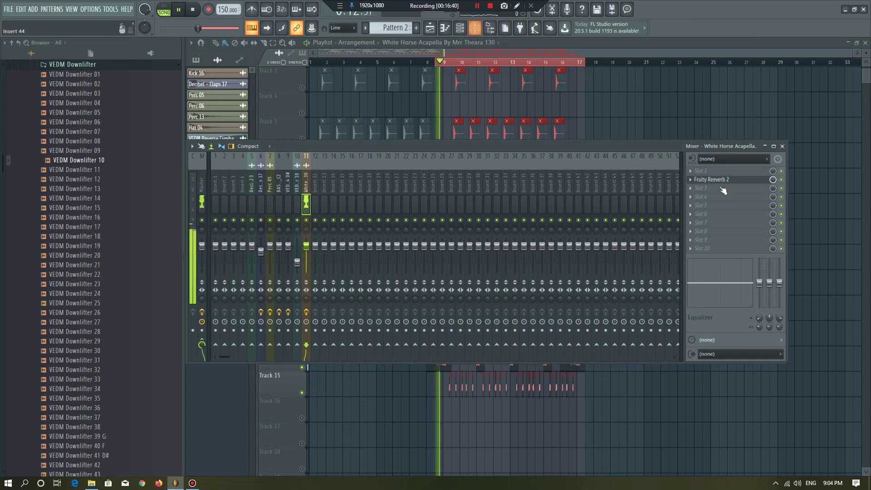
click(722, 180)
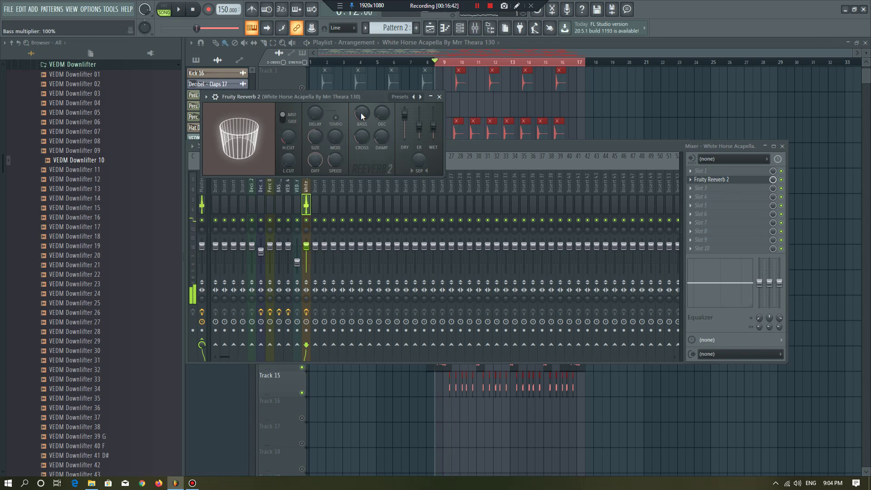
key(space)
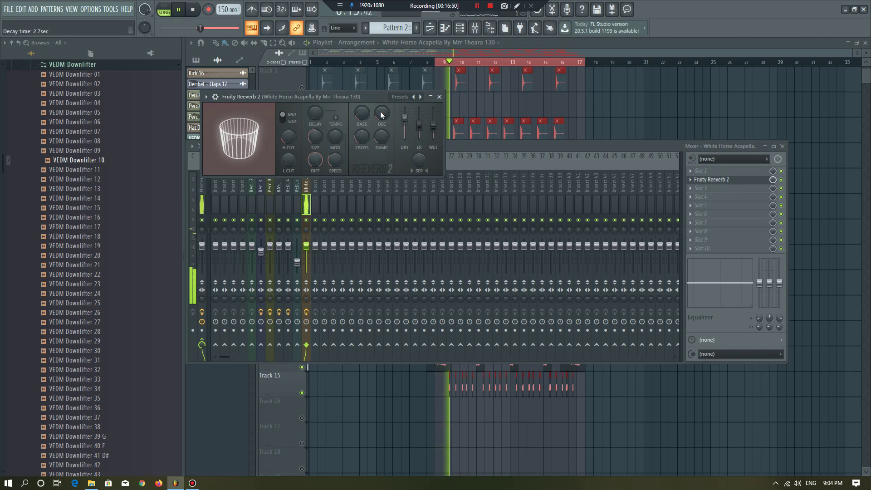
key(space)
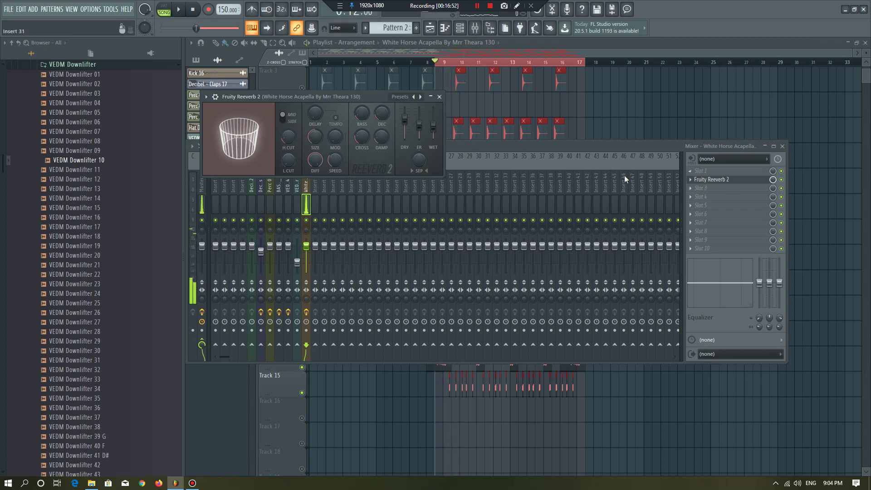
Replace Fruity Reeverb 2 in slot 2 with 2S AlgoReverb, show its wrapper options and reposition its window.
click(694, 183)
mouse_move(705, 189)
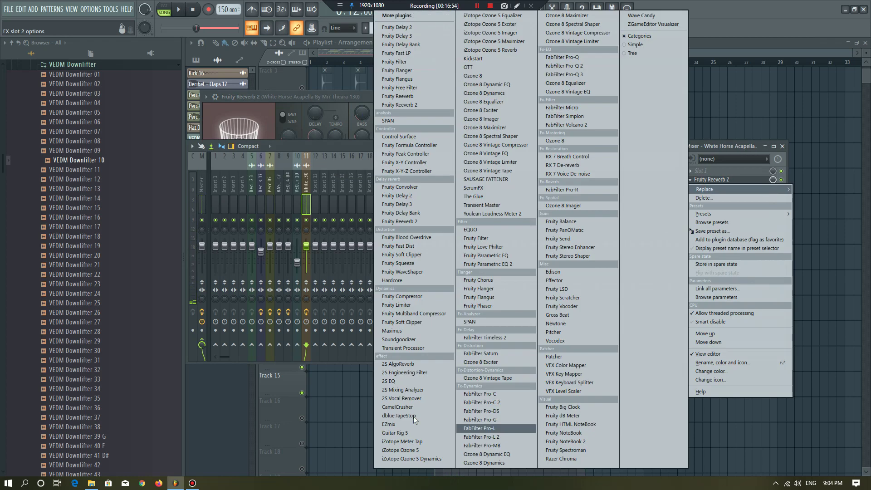
click(398, 364)
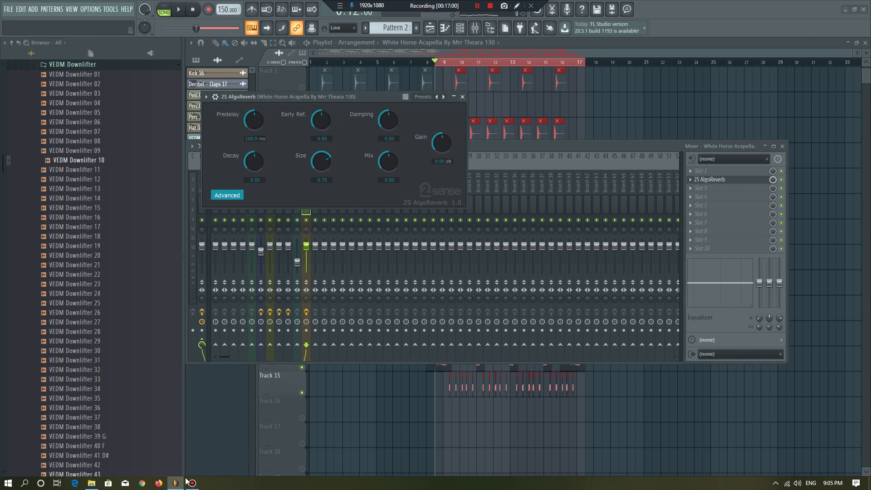
mouse_move(192, 484)
click(216, 96)
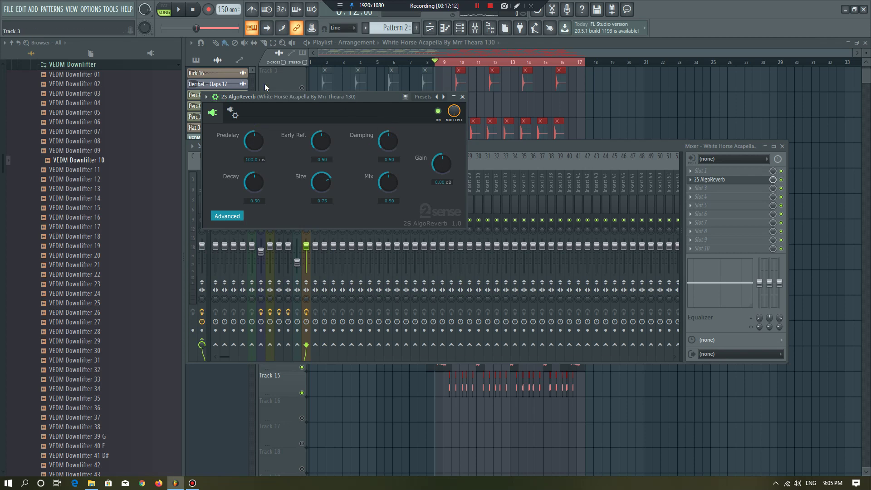
drag(250, 97, 271, 86)
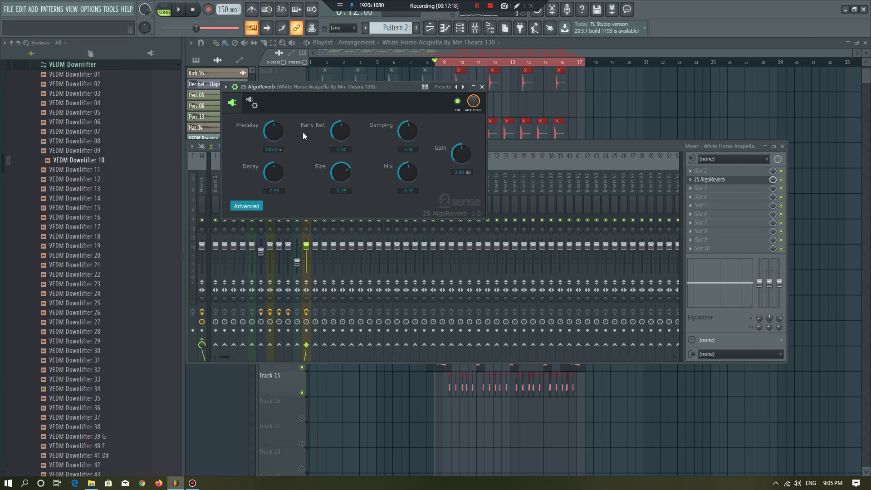
Try Early Ref. at 0.22 and return it to 0.50, and set Mix to 0.26, while auditioning the vocals.
key(space)
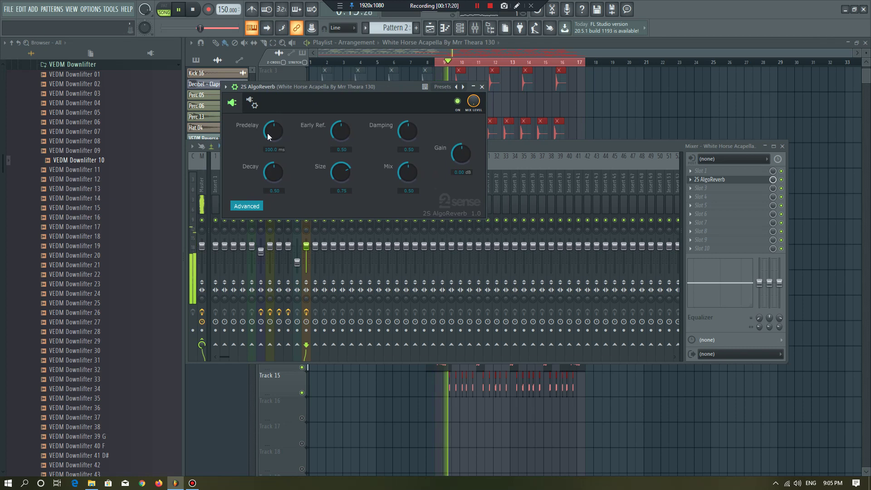
scroll(407, 173, down, 4)
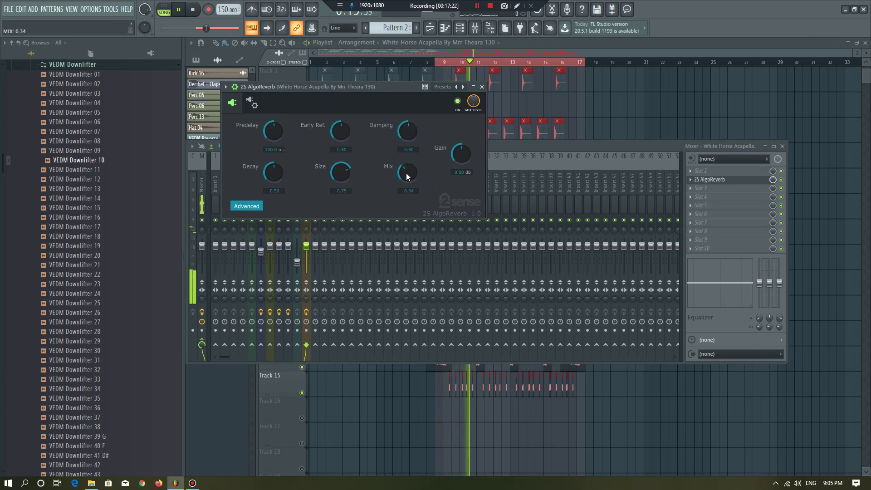
scroll(399, 172, down, 4)
scroll(338, 135, down, 14)
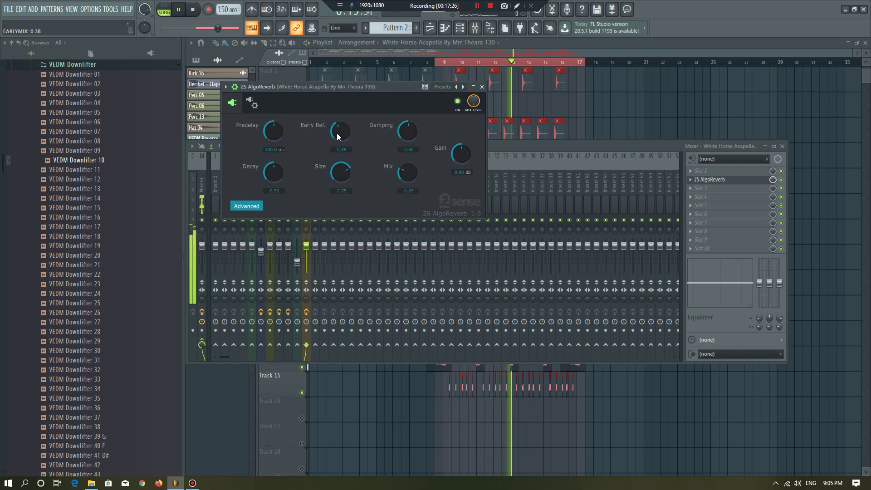
key(space)
key(space)
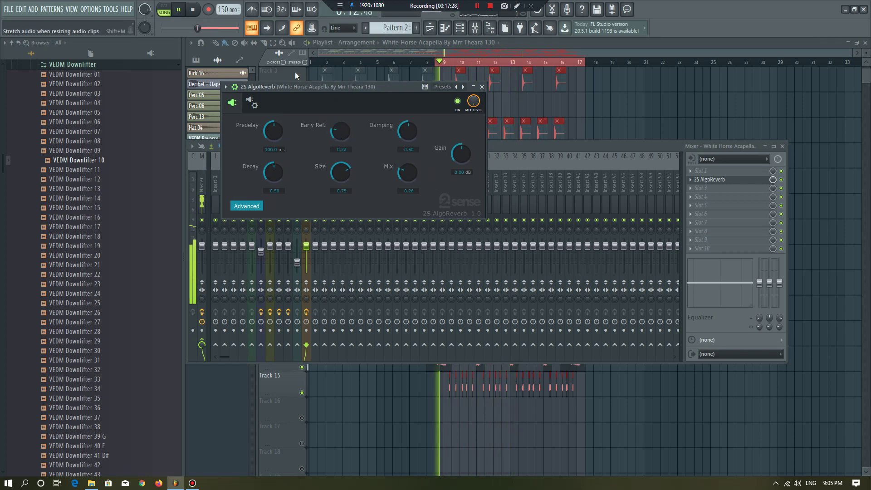
scroll(337, 132, up, 12)
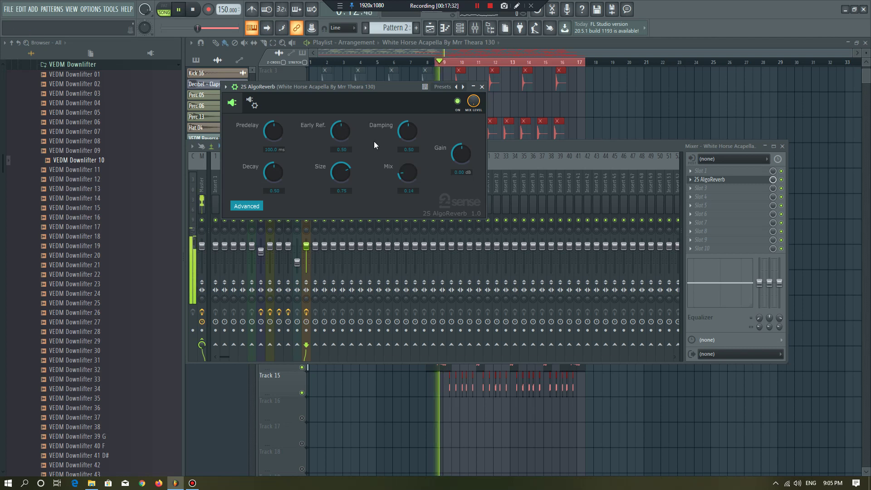
scroll(407, 168, up, 6)
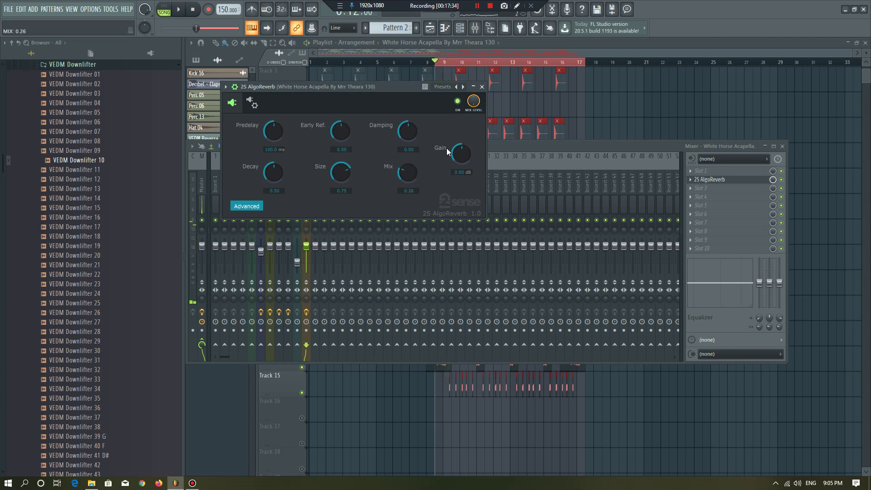
Set the reverb's Gain to -0.84 dB, Predelay to 30 ms, Damping to 0.62, Size to 0.87 and Decay to 0.50 while listening.
key(space)
scroll(456, 153, down, 5)
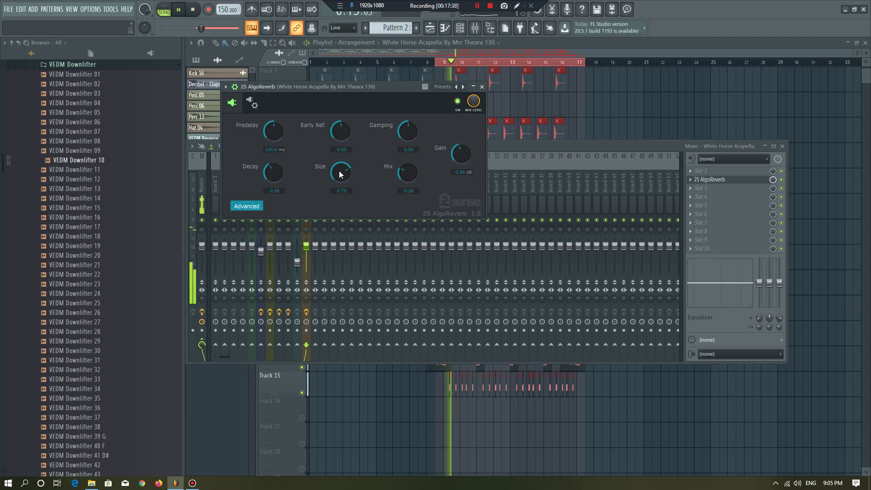
scroll(405, 133, up, 6)
key(space)
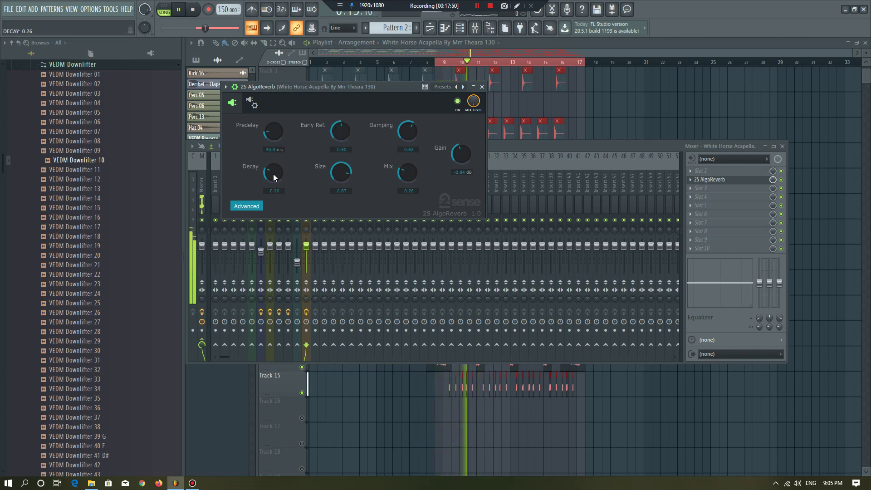
drag(273, 175, 289, 168)
key(space)
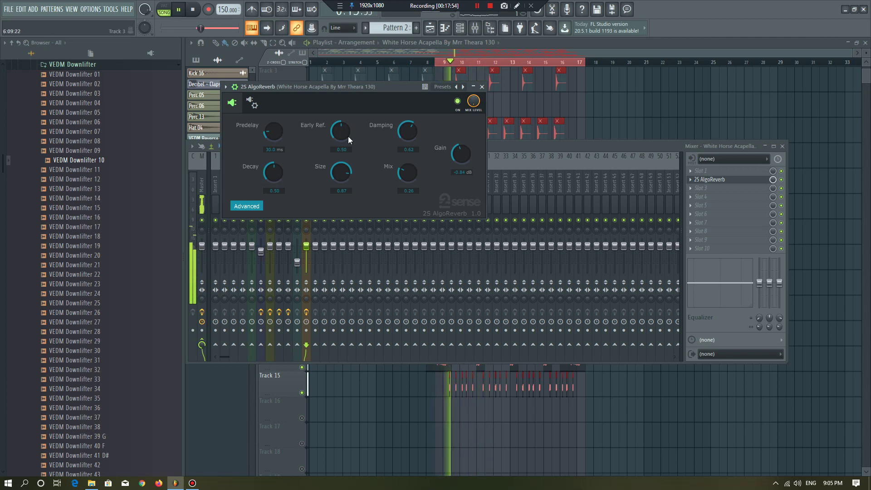
key(space)
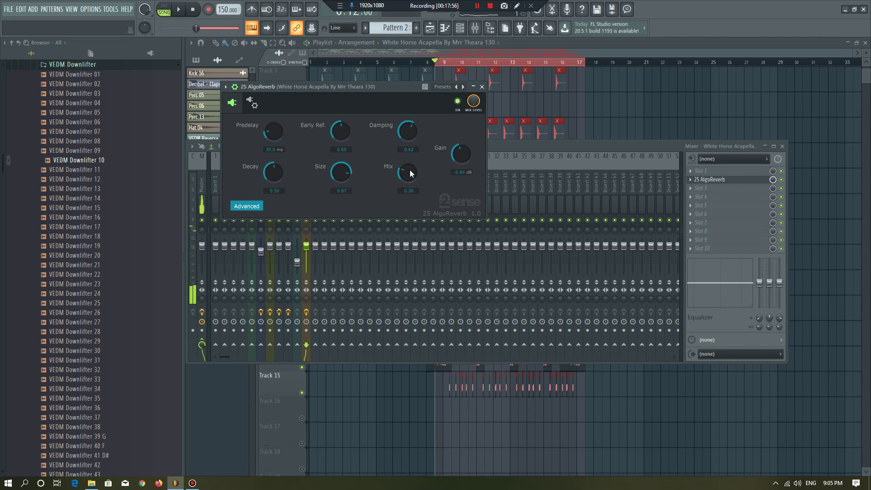
Raise the reverb's Mix to 0.42 and lower its Damping to 0.10 during playback.
key(space)
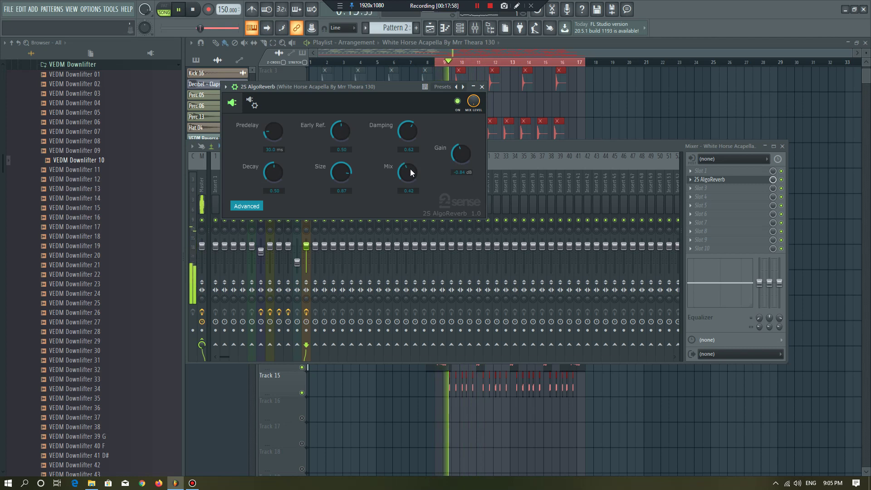
scroll(411, 132, down, 7)
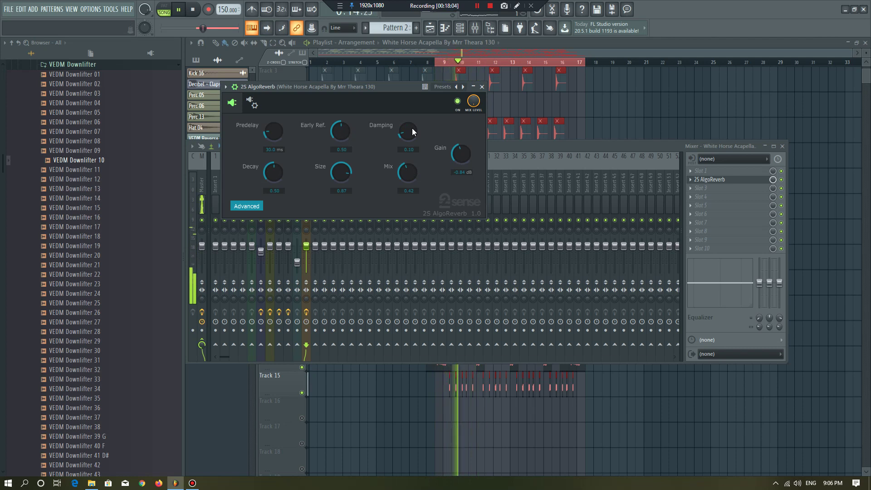
Show the reverb's advanced parameters, lower High Cut to about 11.7 kHz and raise Mod Depth to 0.80.
click(244, 207)
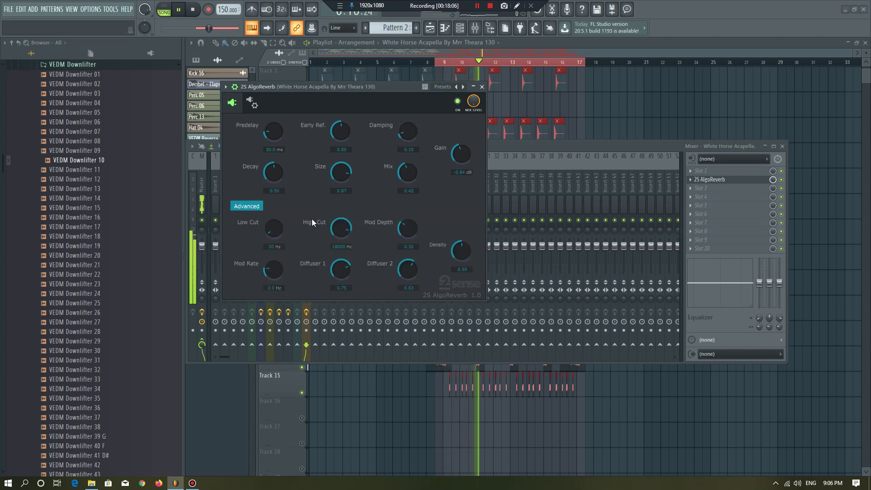
drag(271, 227, 271, 230)
drag(339, 226, 343, 226)
drag(408, 228, 407, 224)
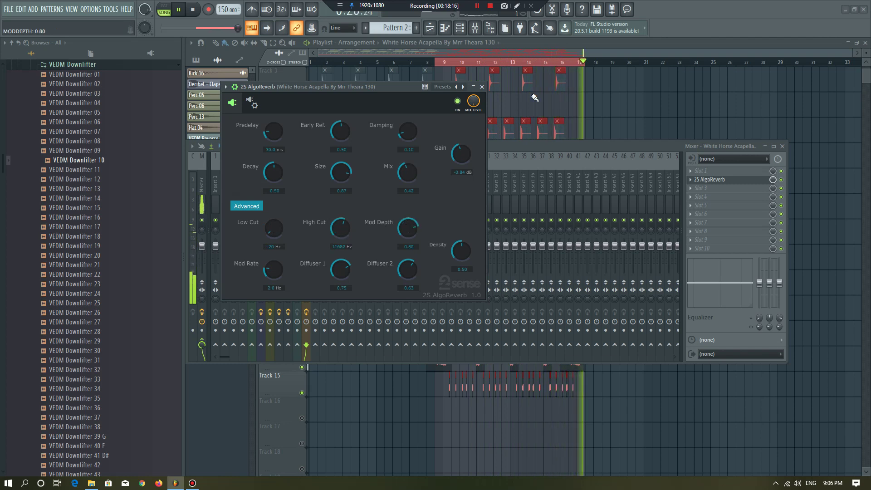
Stop playback, return to the playlist and unsolo the vocal tracks so every track is enabled again.
right_click(606, 107)
key(space)
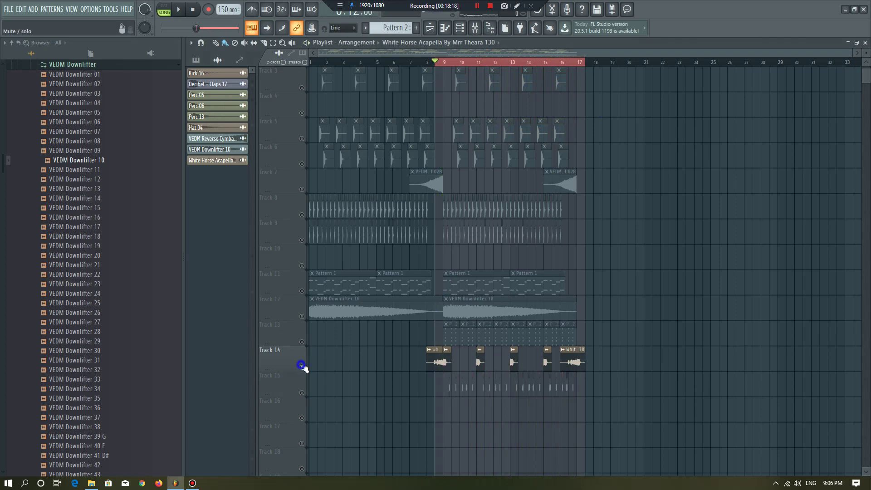
right_click(302, 368)
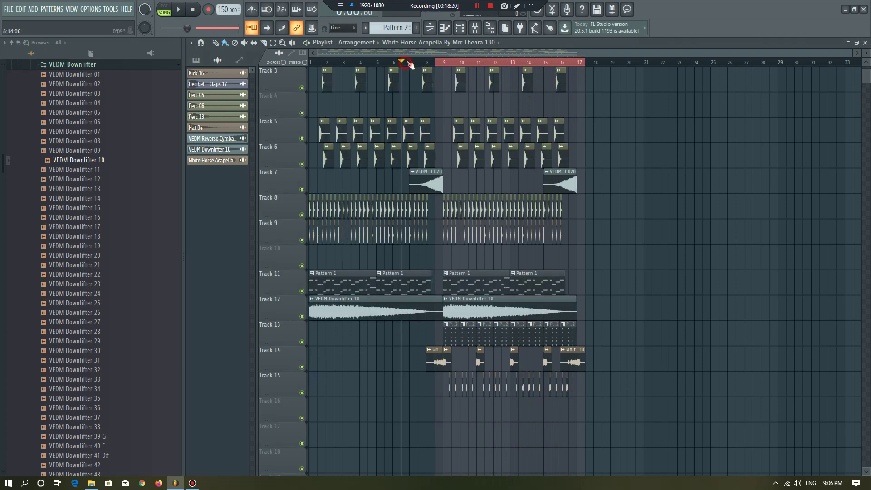
Clear the time selection and listen to the full arrangement, including the transition into the second drop at bar 9.
right_click(410, 65)
key(space)
scroll(443, 134, down, 2)
scroll(538, 166, up, 1)
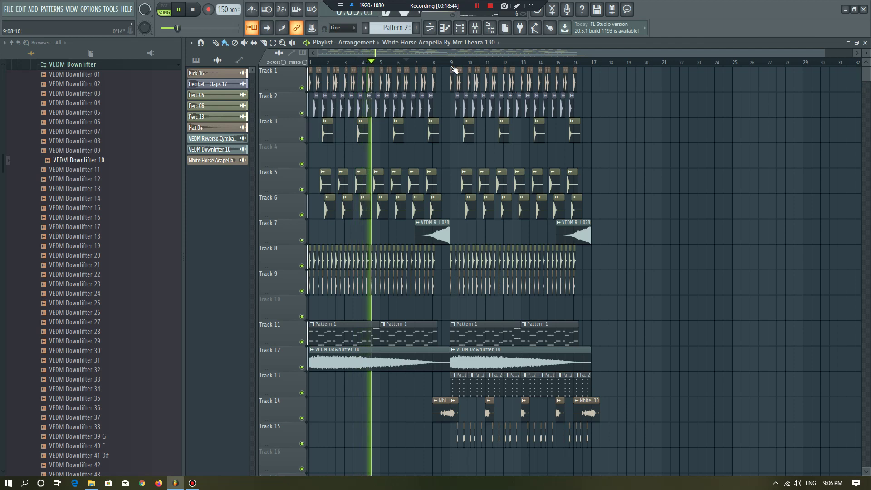
double_click(431, 63)
ctrl+right_click(413, 152)
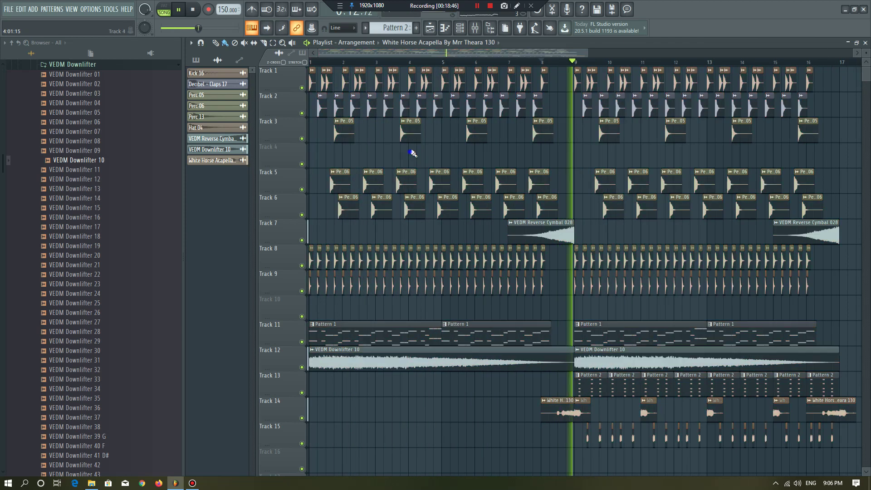
Stop playback, open the reFX Nexus channel's detailed settings and route it to mixer track 12.
right_click(449, 151)
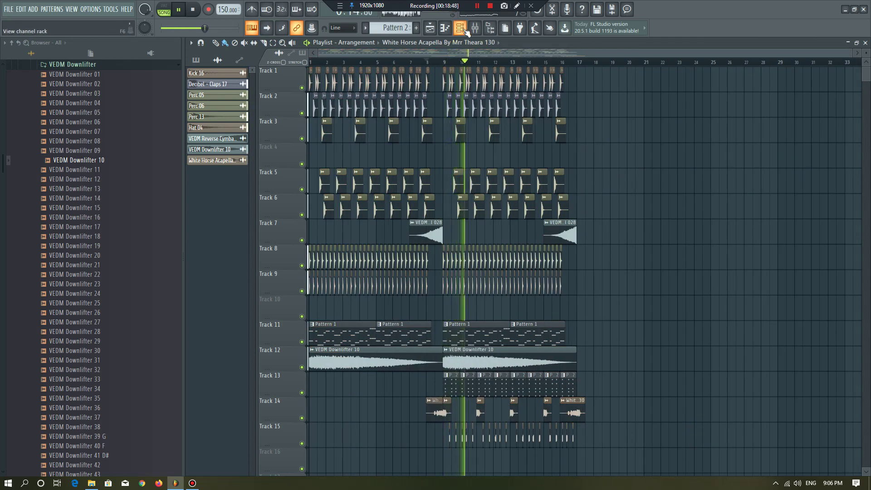
key(F6)
click(376, 45)
click(377, 68)
key(space)
click(378, 149)
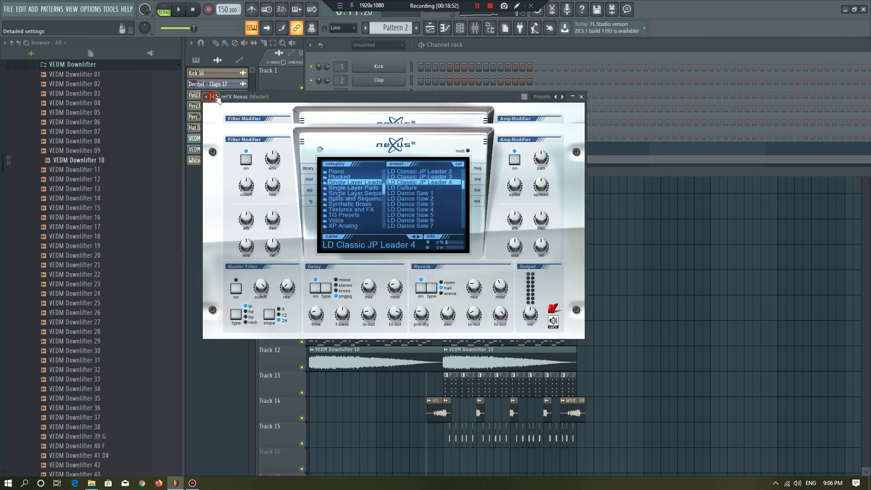
click(572, 112)
Insert Fruity Parametric EQ 2 in slot 3 of the reFX Nexus mixer track and adjust its band 4 during playback.
click(708, 188)
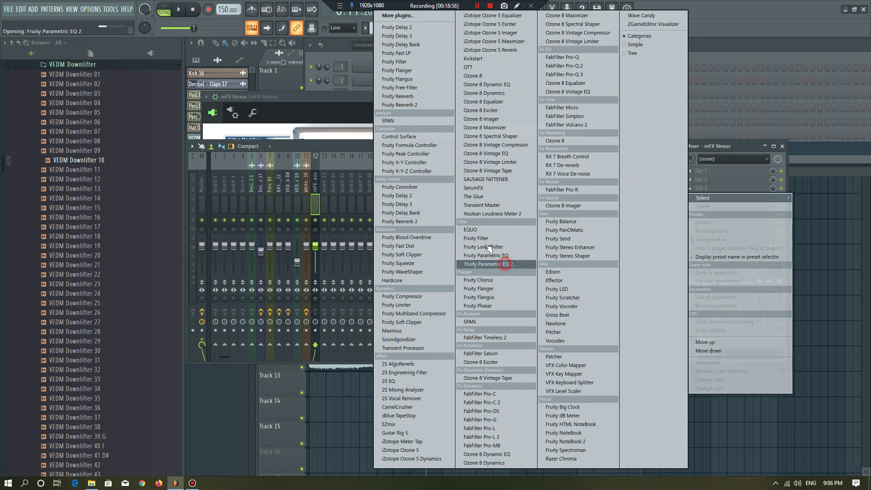
key(space)
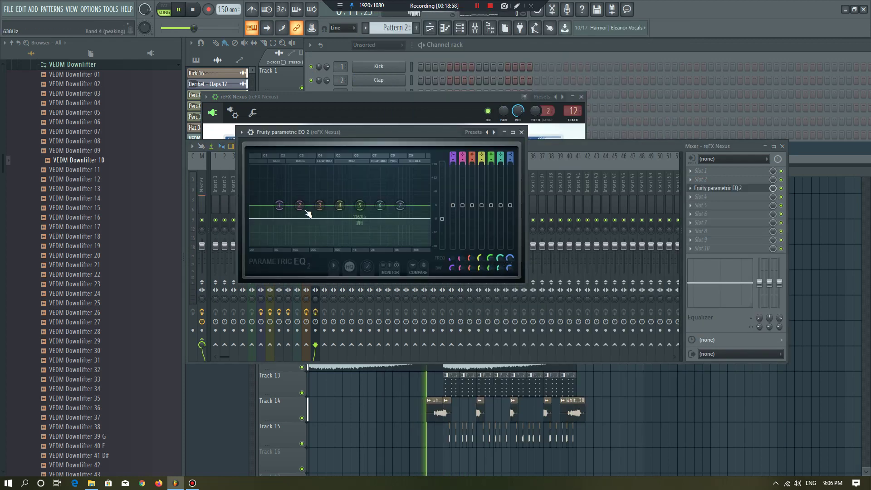
drag(340, 205, 360, 197)
click(587, 146)
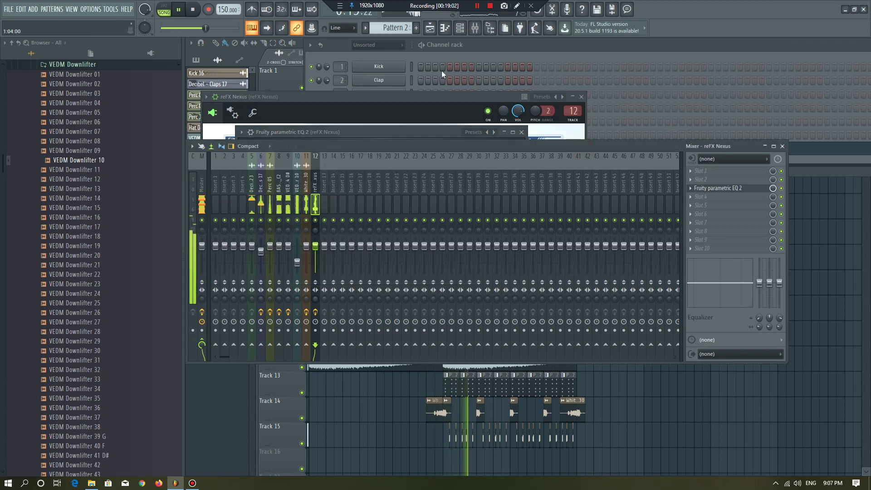
Return to the playlist and listen to the arrangement from the start, near bar 8 and near bar 15.
click(441, 45)
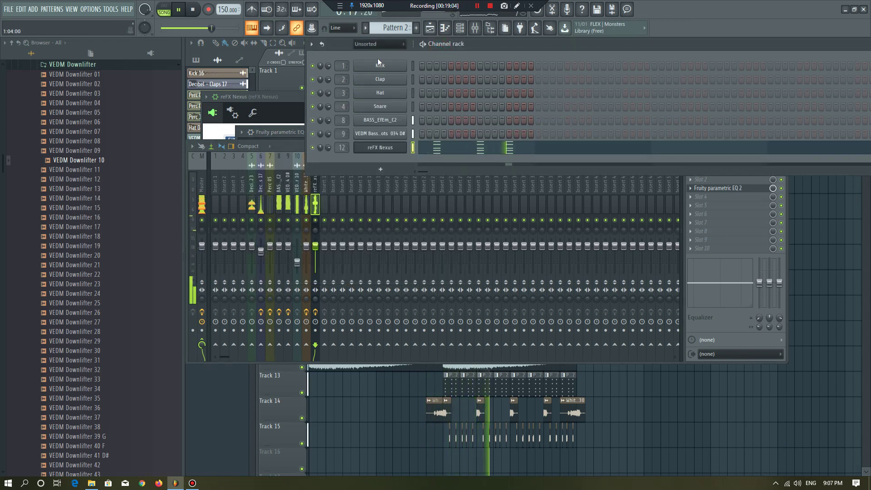
click(275, 77)
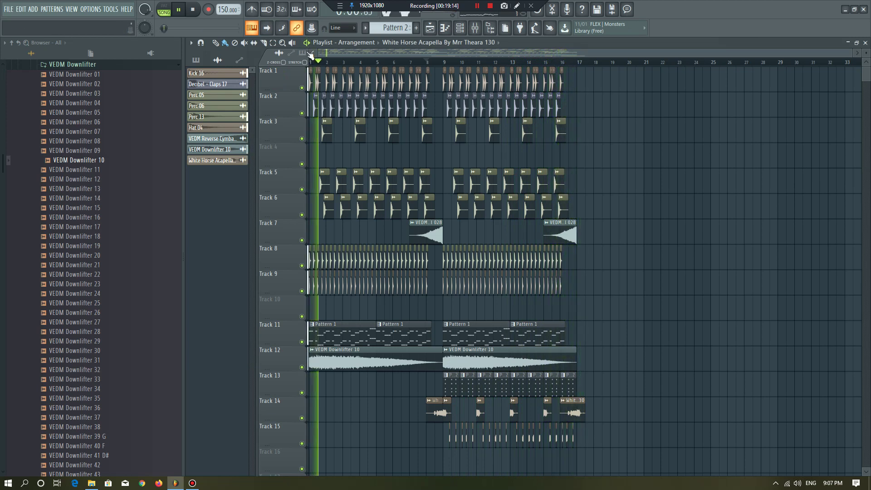
click(427, 62)
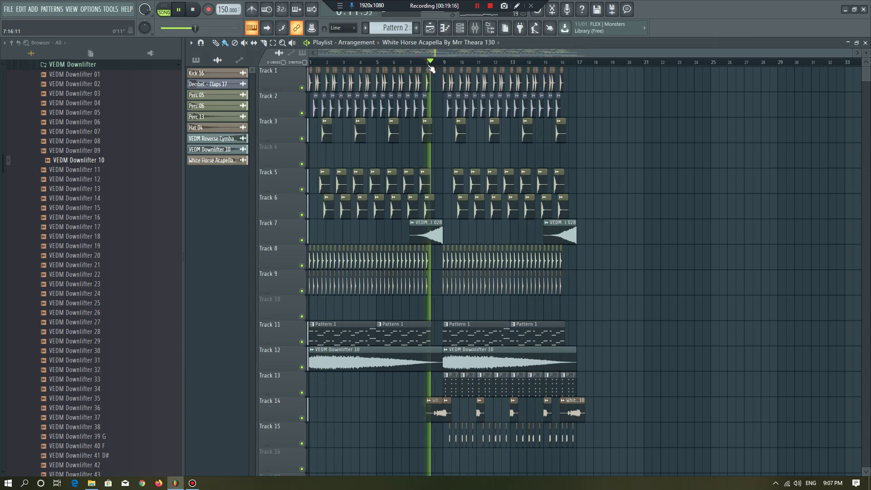
click(552, 62)
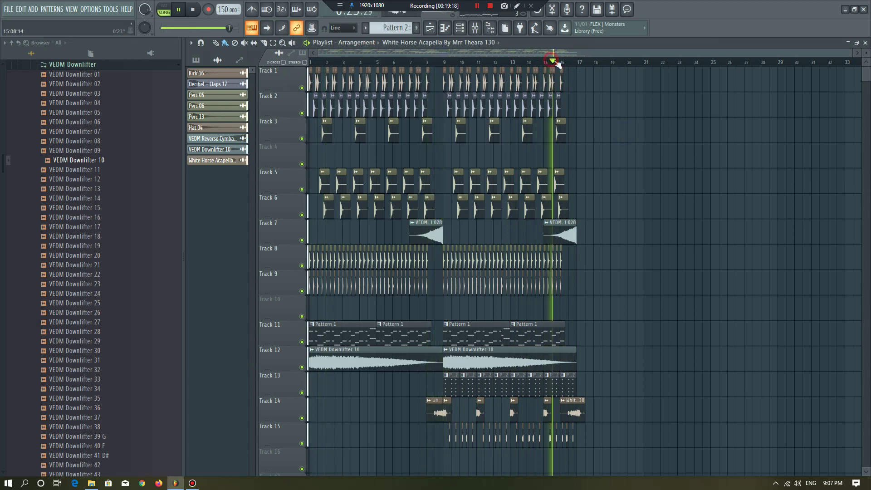
Stop playback and extend the last White Horse Acapella clip on Track 14 to a length of 4:04:00.
scroll(560, 67, up, 5)
scroll(561, 69, up, 3)
scroll(564, 71, down, 5)
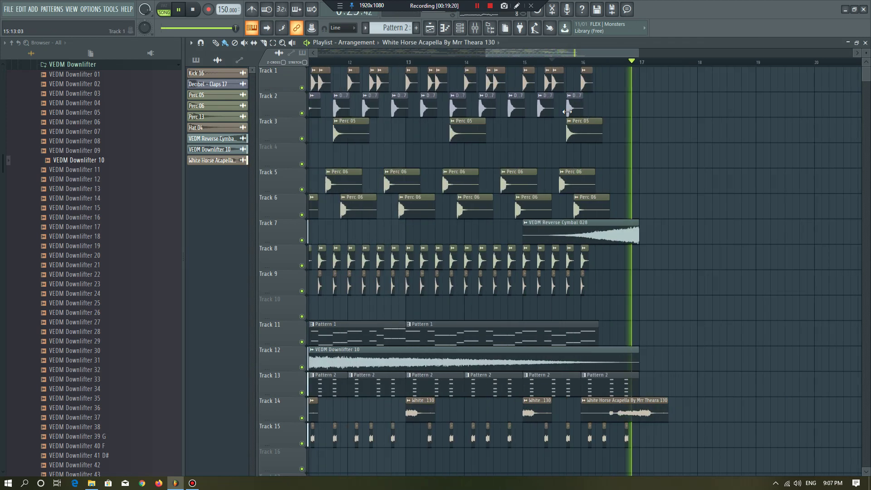
key(space)
scroll(603, 311, down, 3)
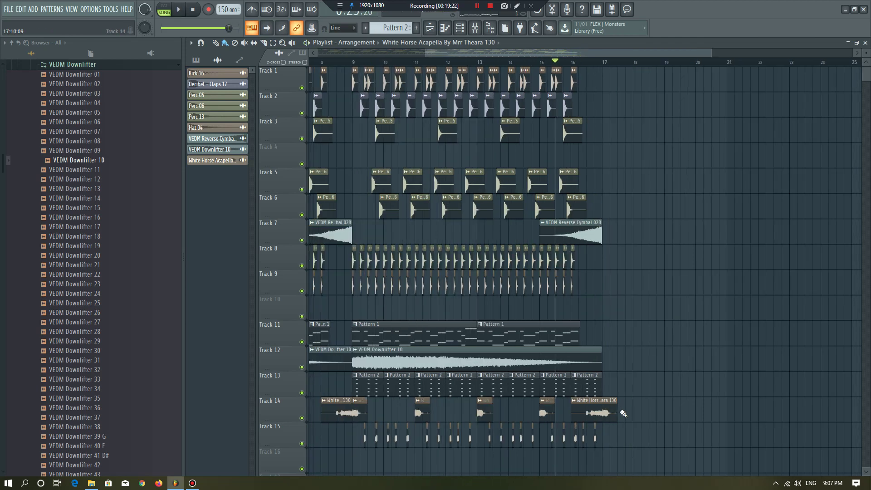
drag(690, 408, 697, 407)
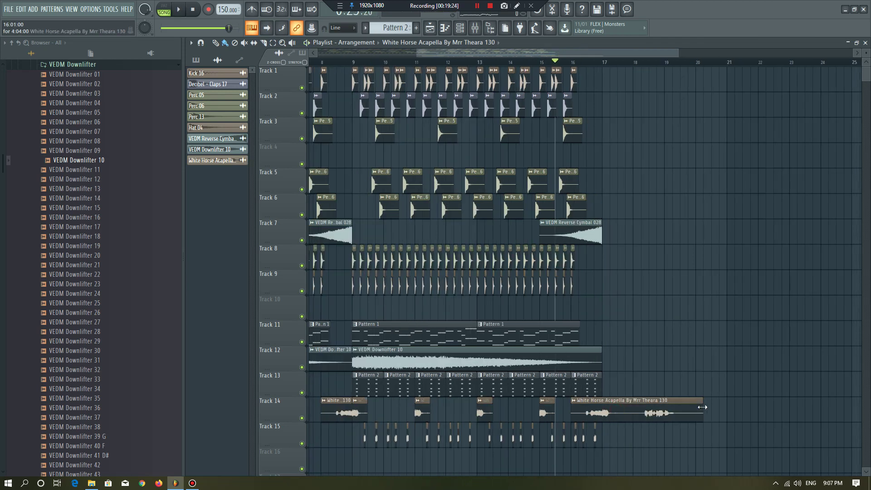
Cut the extended vocal clip at bar 18 and move its second part to Track 15 at bar 17.
key(space)
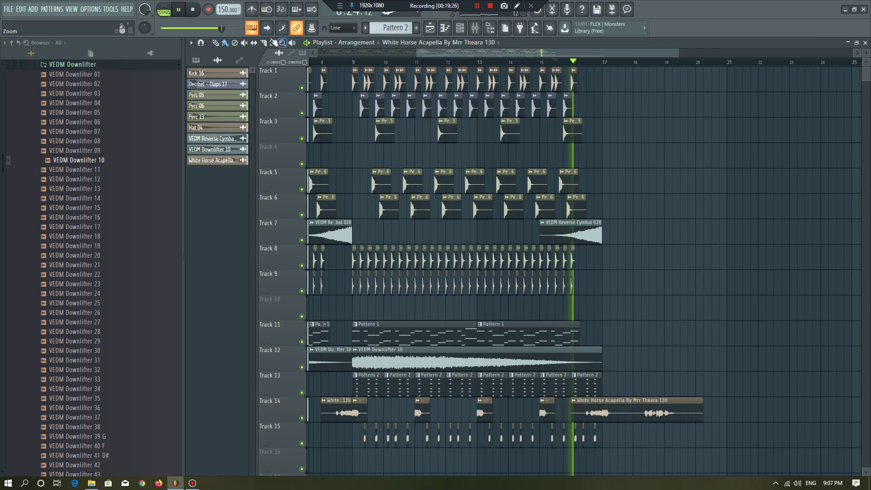
scroll(677, 432, up, 2)
scroll(671, 429, up, 1)
key(space)
key(space)
drag(660, 411, 601, 442)
right_click(643, 361)
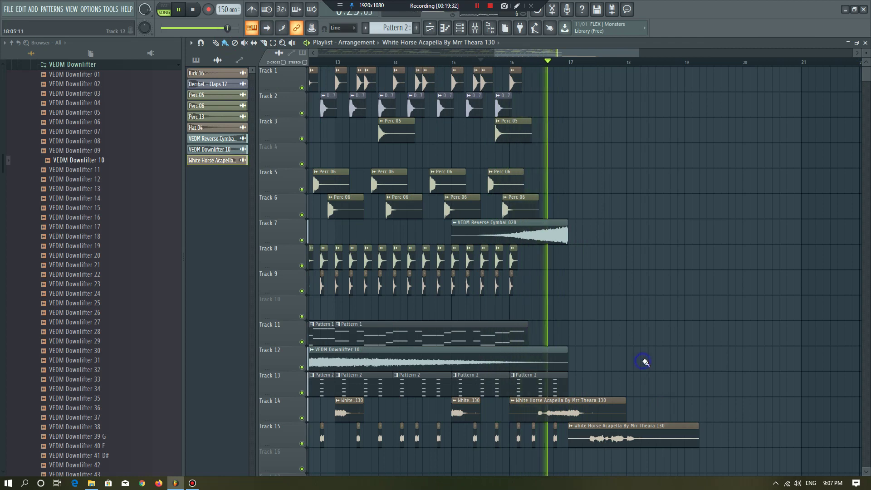
Trim the last Track 15 vocal clip to end at bar 19 and play the song from bar 8.
scroll(644, 361, up, 1)
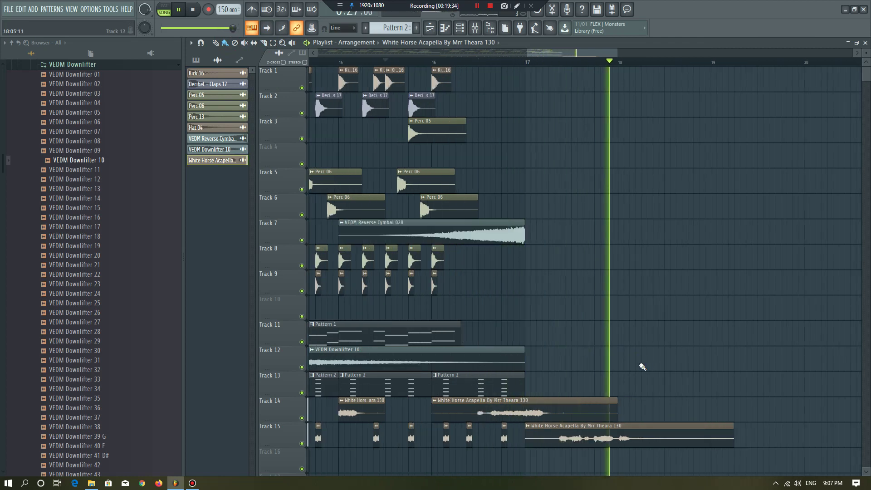
key(space)
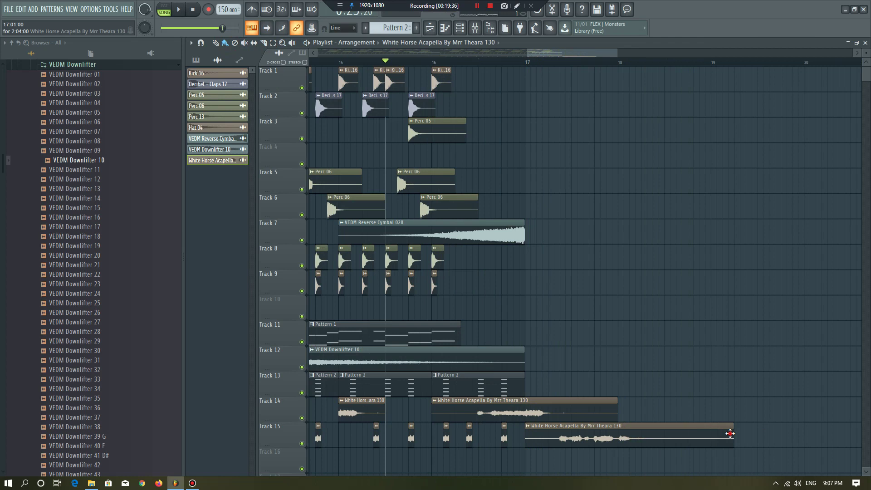
scroll(463, 232, down, 4)
key(space)
click(426, 62)
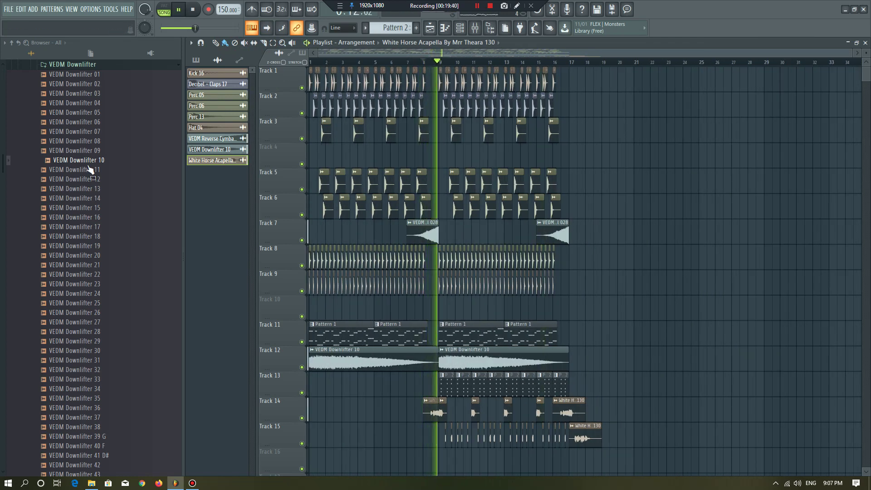
Stop playback, open the VEDM Uplifter sample folder and audition several uplifters, including 07 D# and 04 F#.
scroll(77, 293, up, 6)
key(space)
click(75, 294)
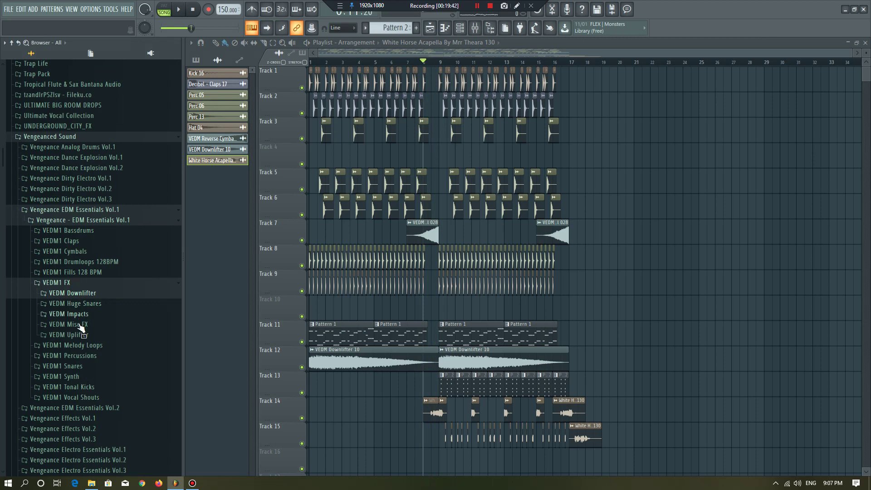
click(77, 335)
click(105, 256)
click(102, 171)
click(106, 160)
drag(74, 142, 91, 136)
click(99, 131)
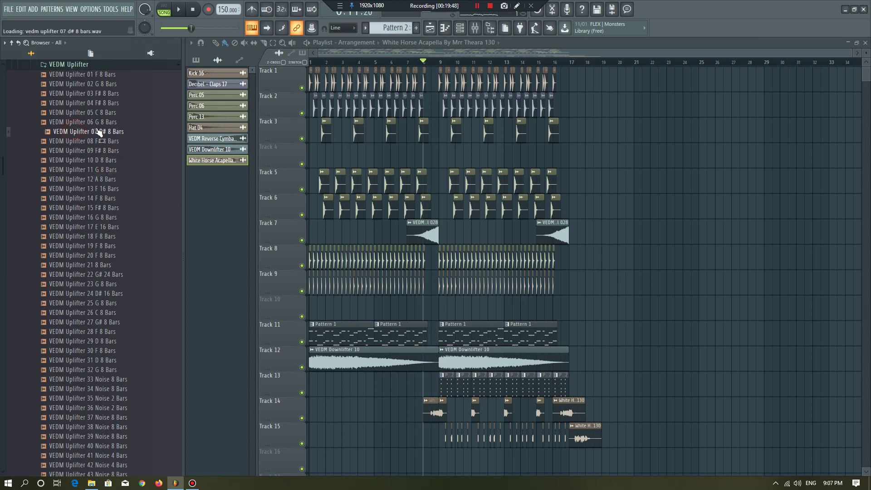
click(117, 111)
click(113, 102)
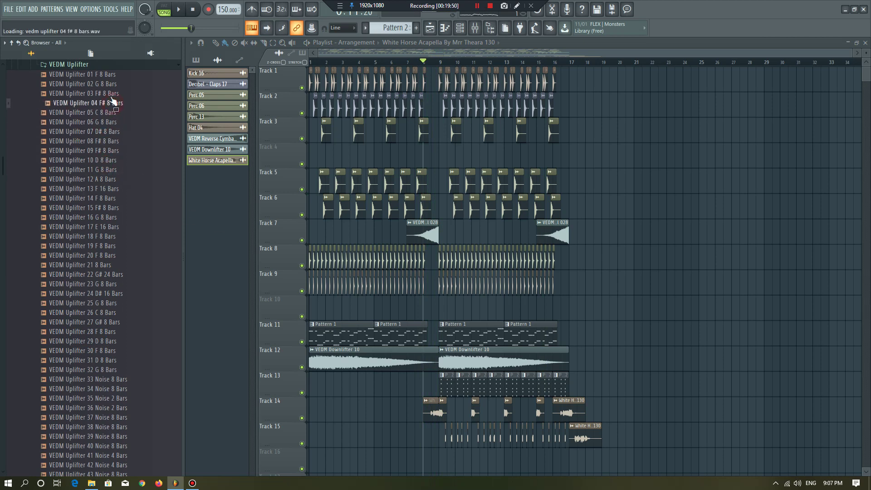
Audition more uplifters and place VEDM Uplifter 32 G 8 Bars on Track 10 starting at bar 9.
click(103, 230)
click(105, 275)
click(107, 285)
click(109, 313)
click(111, 323)
click(107, 332)
scroll(105, 314, down, 4)
click(102, 284)
click(101, 265)
drag(102, 257, 329, 308)
drag(443, 301, 442, 303)
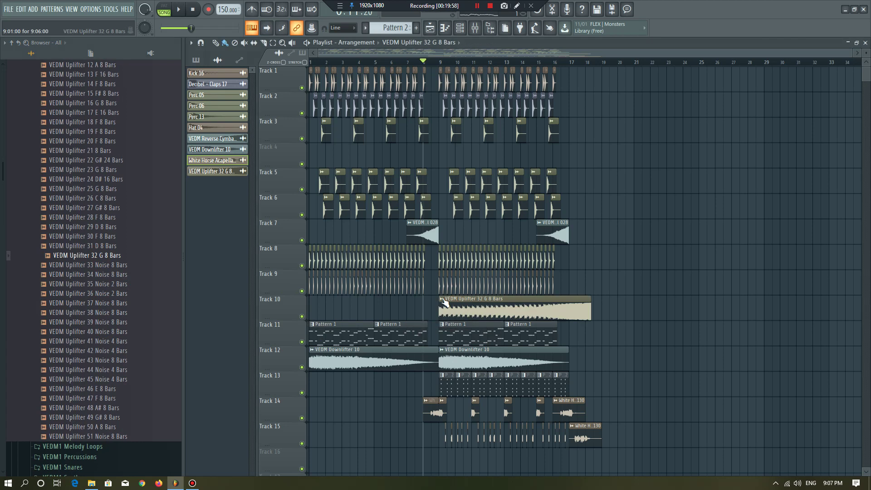
Fit the uplifter clip to the project tempo by entering 128 BPM as its original tempo.
right_click(443, 303)
click(528, 351)
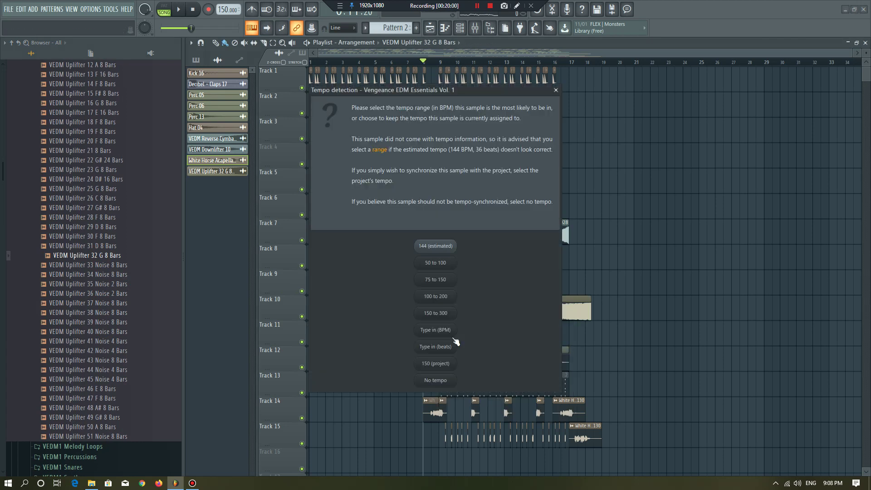
click(445, 330)
text(128)
key(Return)
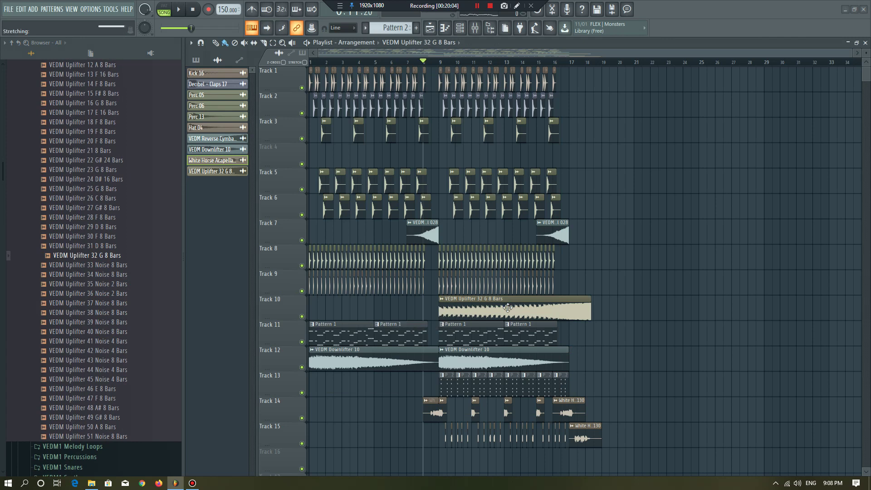
Route the uplifter to mixer track 13, lower its fader and listen to it in the second drop.
double_click(509, 311)
click(448, 134)
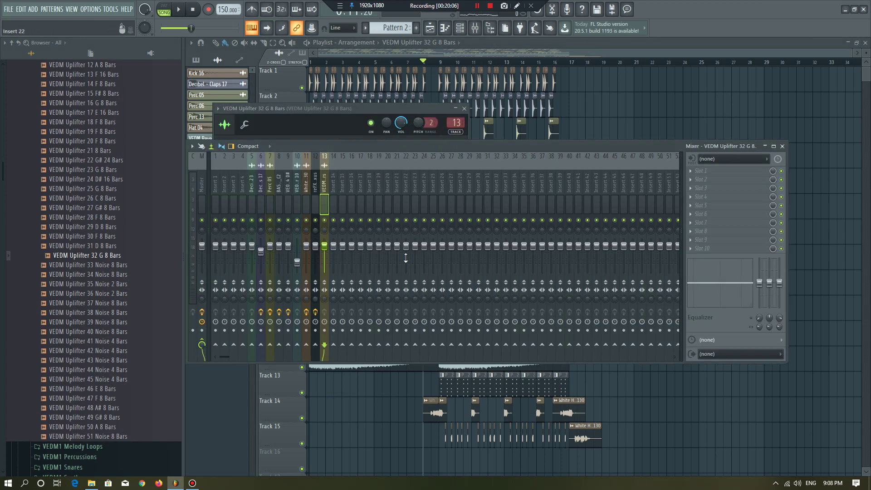
drag(324, 246, 326, 265)
click(372, 414)
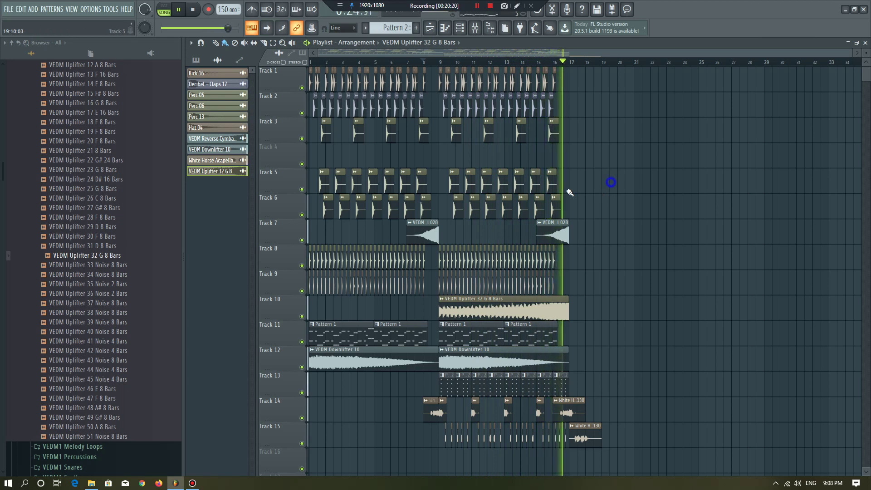
key(space)
Open the VEDM Toms folder under VEDM1 Percussions and audition several tom samples.
click(83, 457)
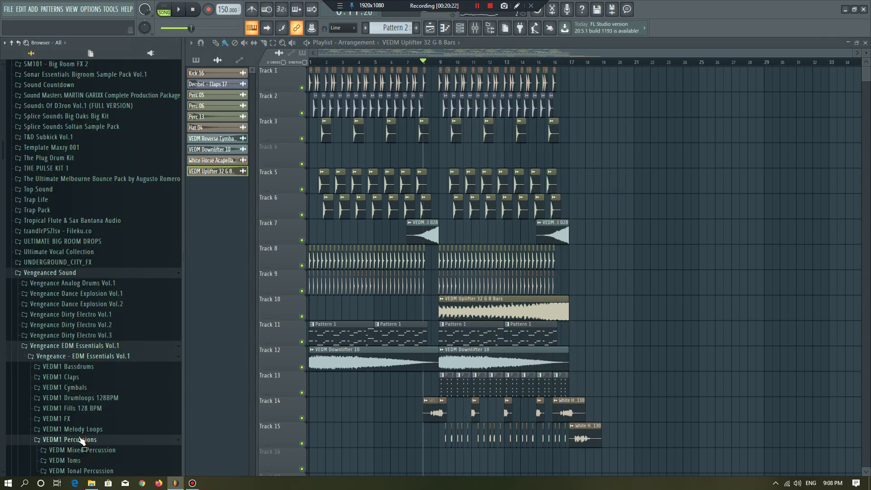
click(79, 461)
click(85, 322)
scroll(88, 296, up, 6)
click(86, 265)
click(77, 255)
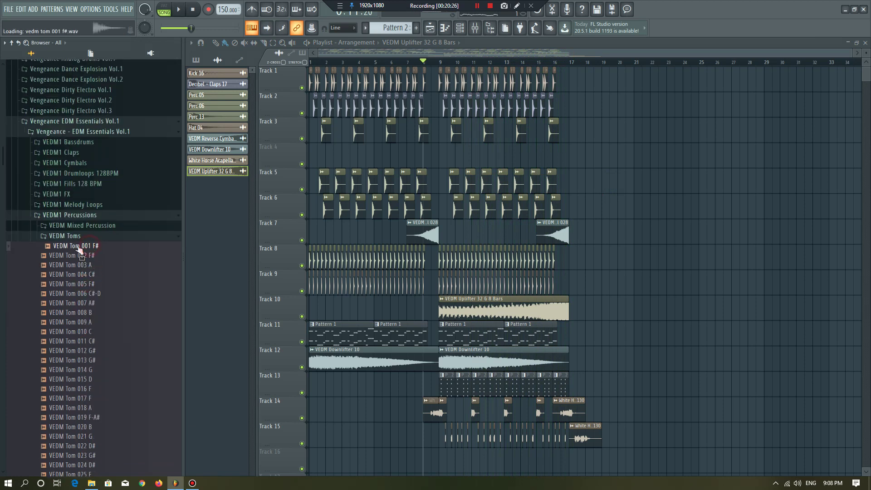
scroll(81, 265, down, 4)
click(78, 272)
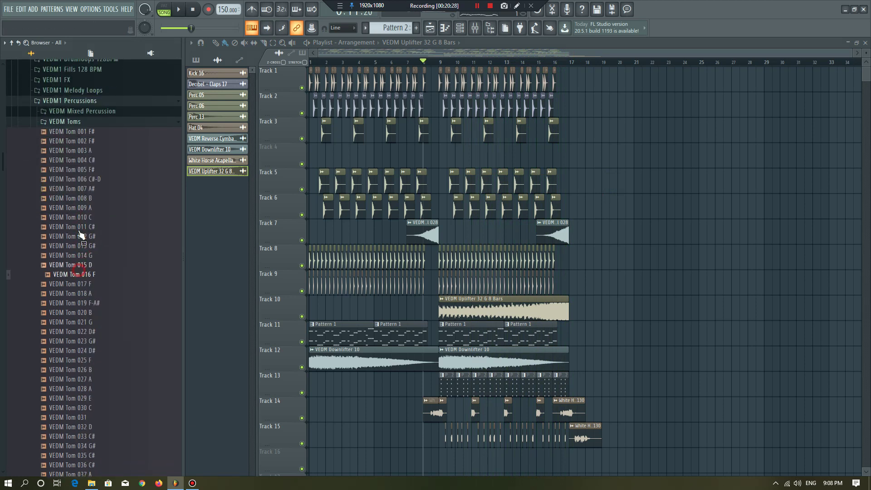
Audition cowbells in the VEDM Tonal Percussion folder and place VEDM Cowbell 06 A# on Track 12 at bar 19.
click(73, 122)
click(74, 132)
click(77, 112)
click(87, 122)
click(89, 103)
drag(90, 122, 591, 307)
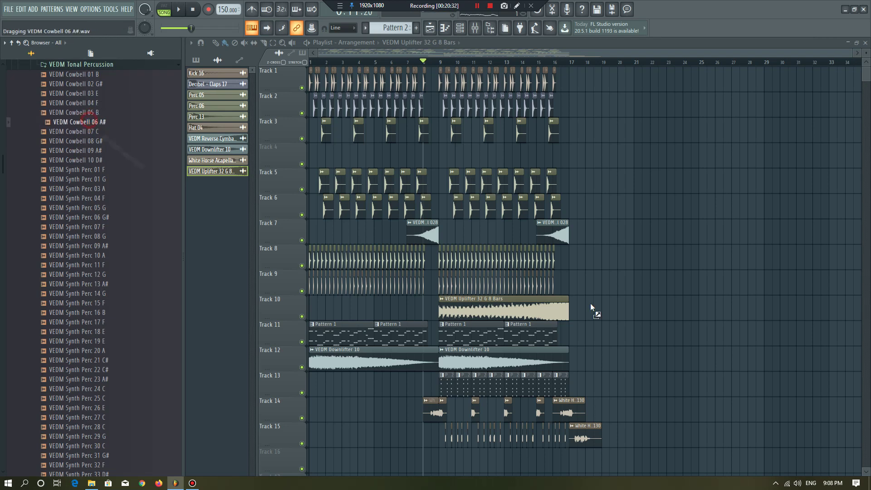
drag(603, 367, 603, 367)
Place three cowbell hits half a bar apart on Track 12 from bar 17 and delete the one at bar 19.
key(space)
click(553, 62)
scroll(610, 318, up, 2)
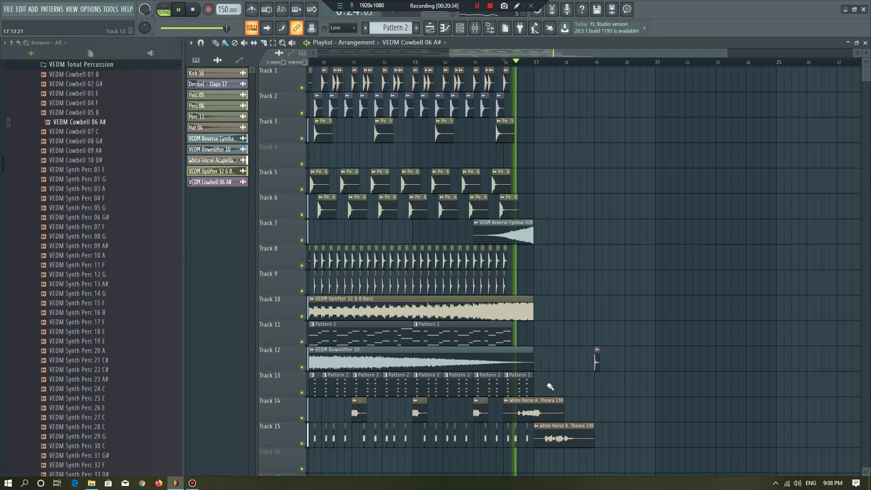
click(537, 358)
click(550, 362)
click(565, 363)
right_click(596, 366)
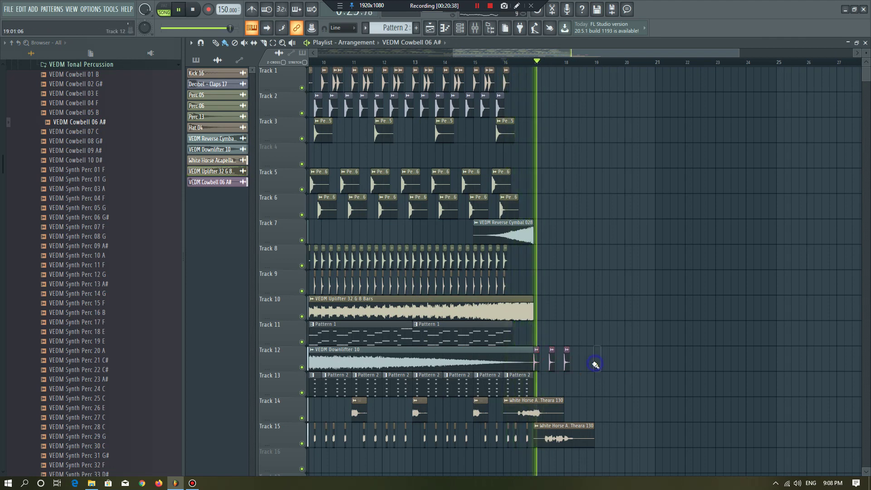
Add two more cowbell hits one beat apart on Track 12 after bar 18, ending at 18:09, and stop playback.
scroll(592, 367, up, 2)
drag(556, 366, 579, 378)
key(space)
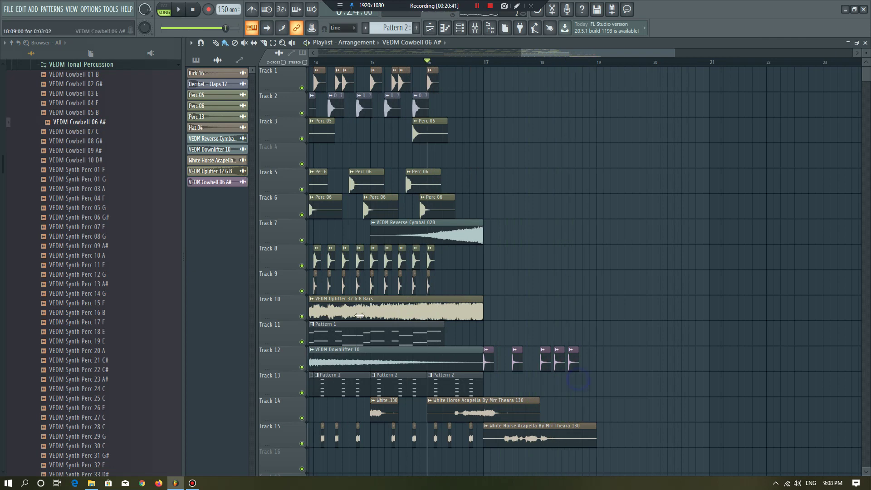
Open the VEDM2 Snares folder of Vengeance EDM Essentials Vol.2 and audition samples from the Dubstep and Huge Snares folders.
click(65, 63)
click(66, 116)
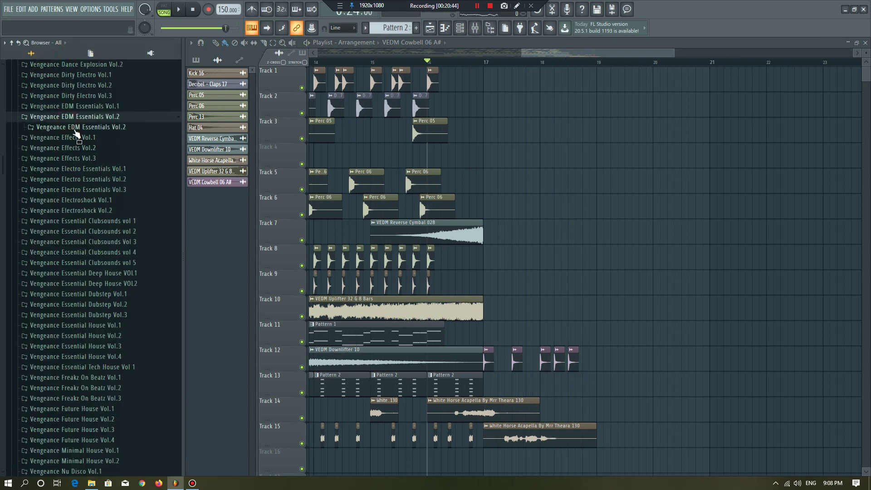
click(73, 127)
click(62, 221)
click(80, 230)
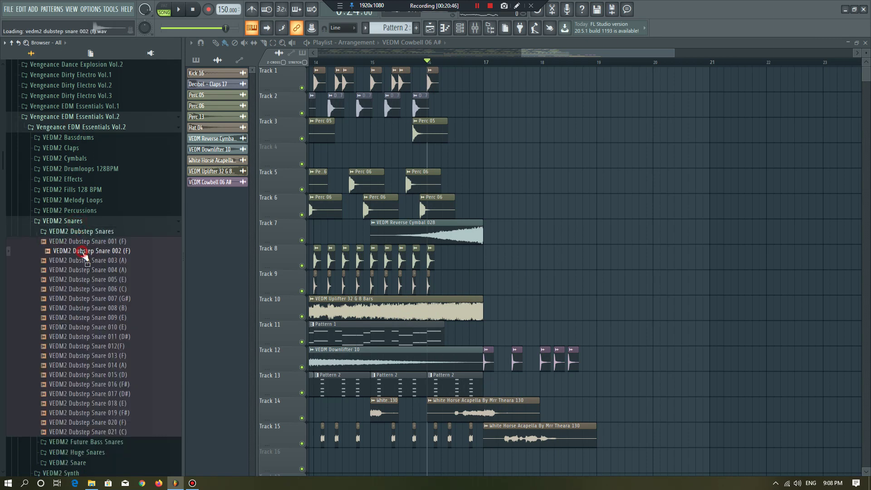
click(93, 310)
scroll(97, 348, down, 5)
click(87, 301)
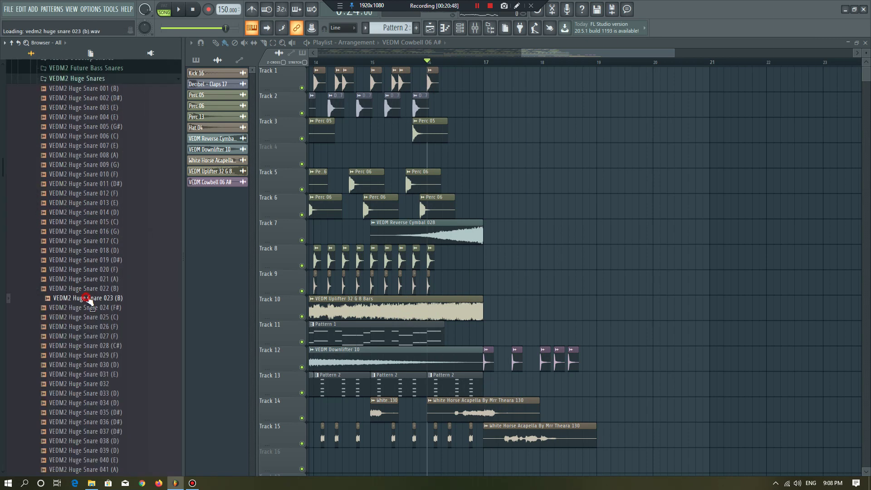
click(107, 186)
Open the VEDM2 Future Bass Snares folder and audition its first samples, ending on VEDM2 Future Bass Snare 007 (A#).
scroll(114, 155, up, 4)
click(98, 225)
click(95, 226)
click(100, 234)
click(110, 249)
click(116, 261)
click(118, 271)
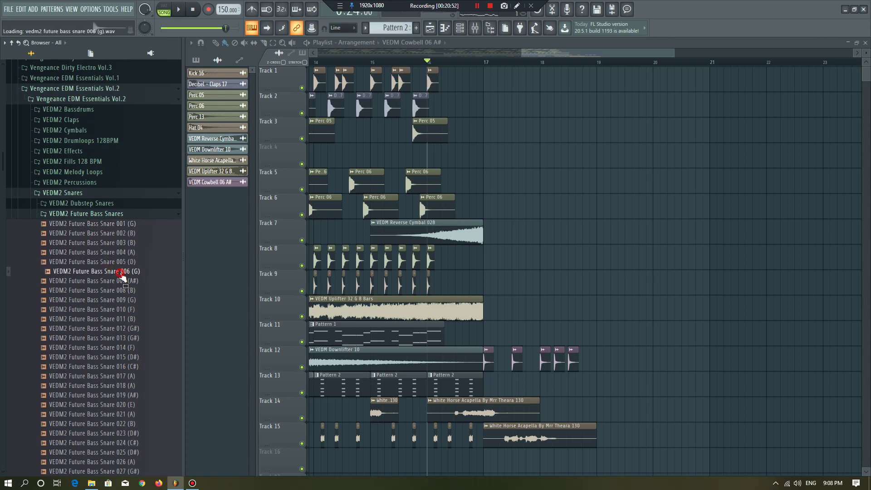
click(120, 280)
click(122, 289)
click(121, 281)
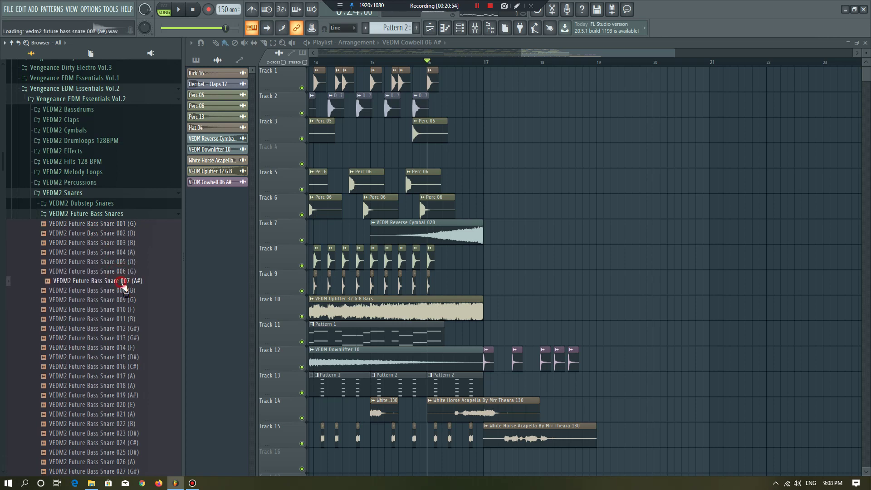
Place VEDM2 Future Bass Snare 007 (A#) on Track 13 at 18:13 and play back the transition.
drag(123, 284, 586, 385)
key(space)
scroll(577, 268, down, 5)
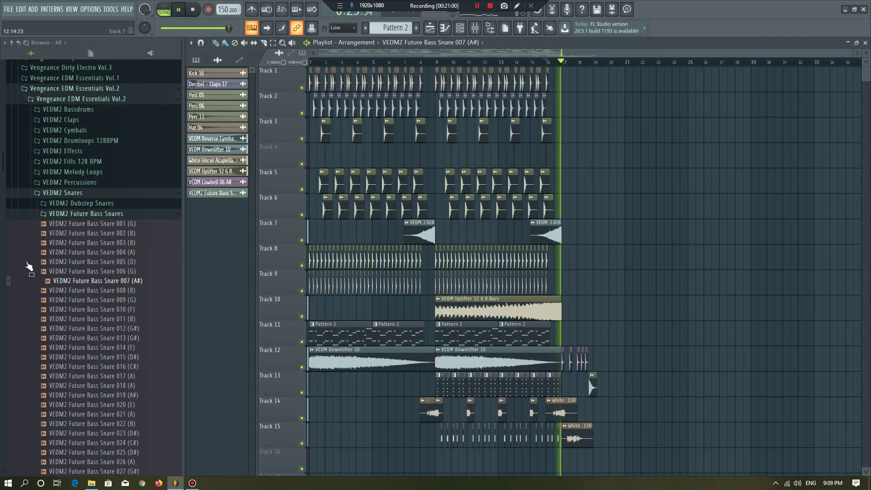
scroll(76, 288, down, 4)
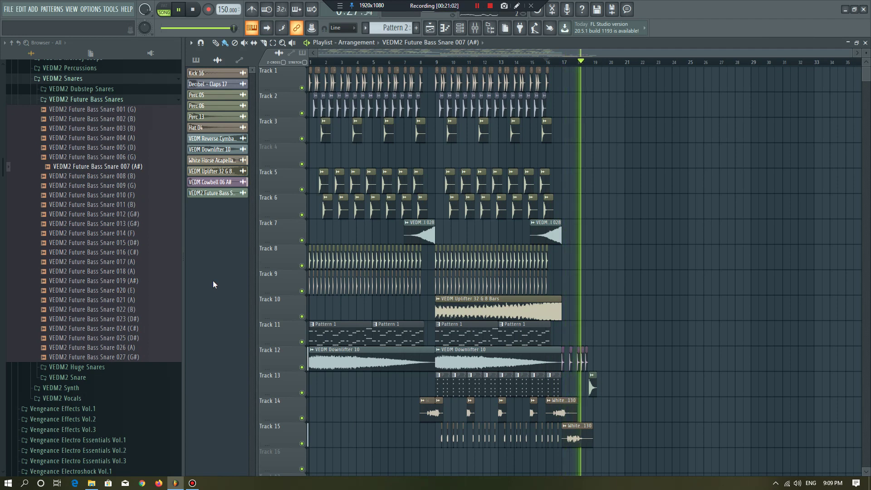
key(space)
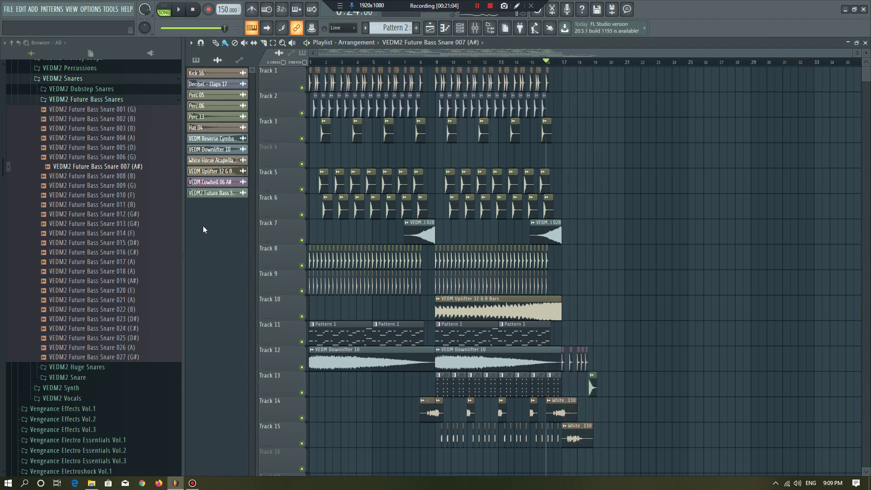
Clear the clip selection in the playlist and collapse the VEDM2 Snares folder in the browser.
drag(563, 83, 526, 291)
ctrl+click(608, 220)
scroll(114, 379, down, 6)
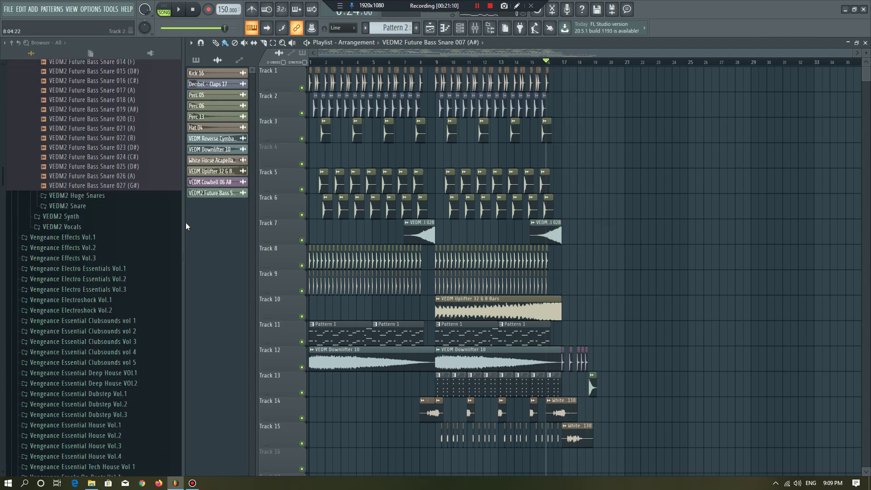
scroll(103, 232, up, 12)
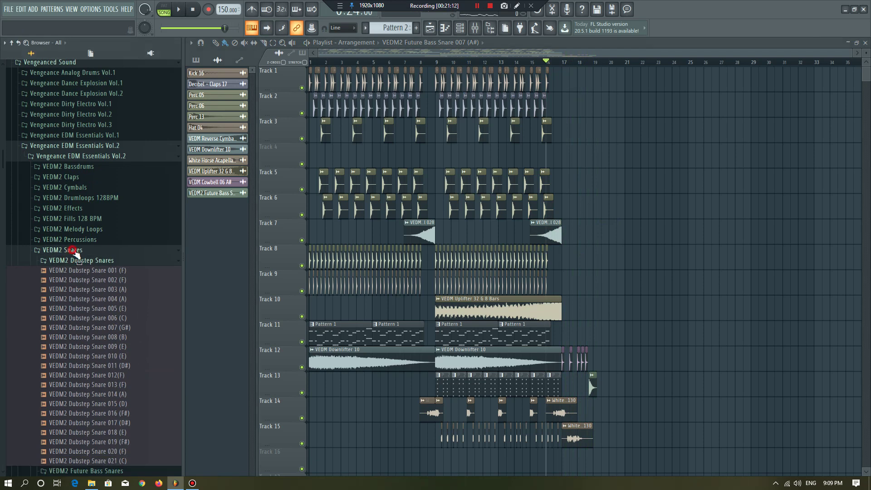
click(68, 249)
Copy the second drop's clips from bar 9 onward so the copy starts at bar 19, and start playback.
drag(567, 76, 435, 440)
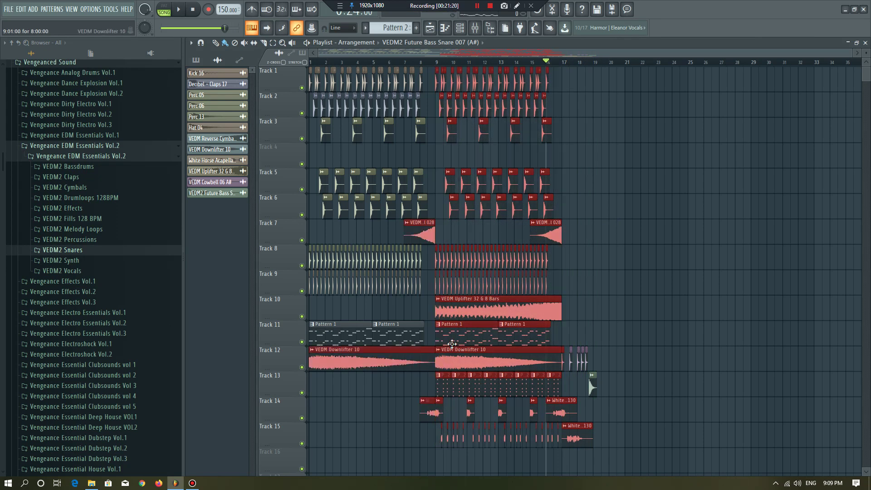
drag(669, 337, 616, 363)
right_click(619, 363)
right_click(640, 231)
key(space)
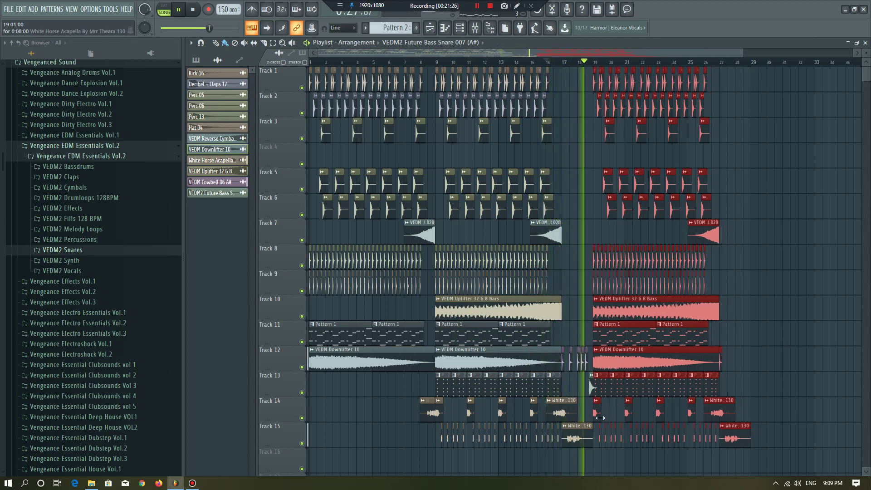
Delete the copied uplifter on Track 10 and the early vocal chops on Tracks 14 and 15 from bar 19.
right_click(602, 438)
key(space)
key(space)
right_click(621, 315)
right_click(620, 315)
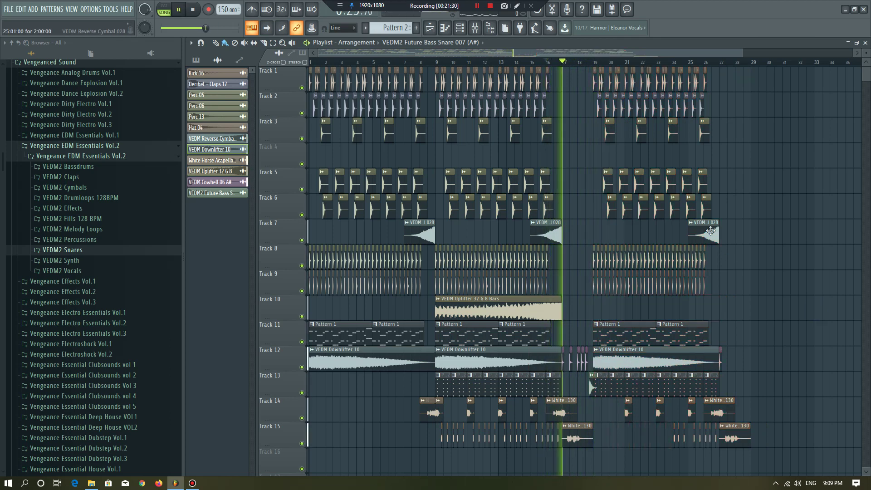
Move the copied reverse cymbal on Track 7 from bar 25 to bar 17.
scroll(710, 231, up, 2)
drag(709, 231, 508, 230)
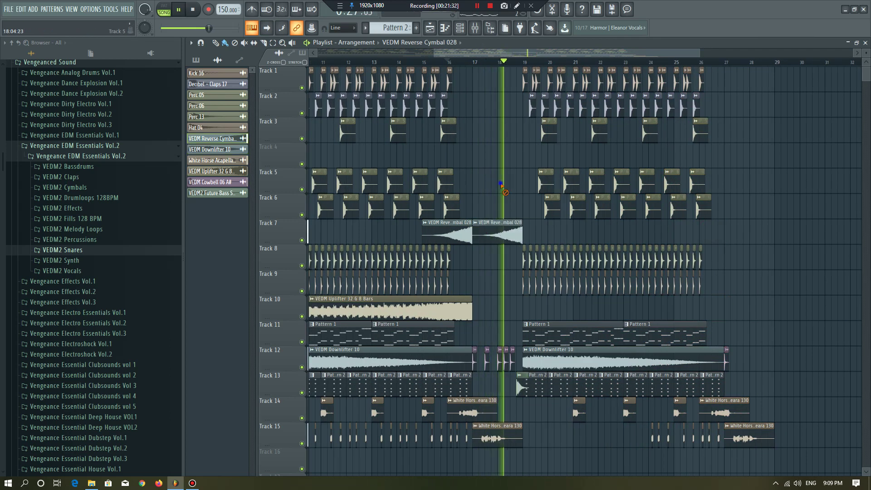
scroll(549, 250, down, 2)
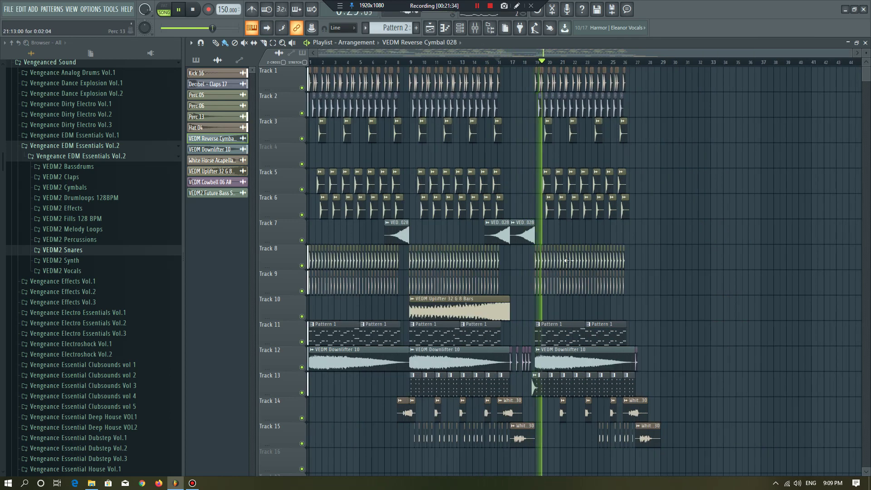
Try placing VEDM2 Future Bass Snare 007 (A#) on Track 3 at 19:13 and undo the placement.
scroll(562, 275, up, 2)
click(496, 63)
scroll(566, 156, up, 2)
click(509, 132)
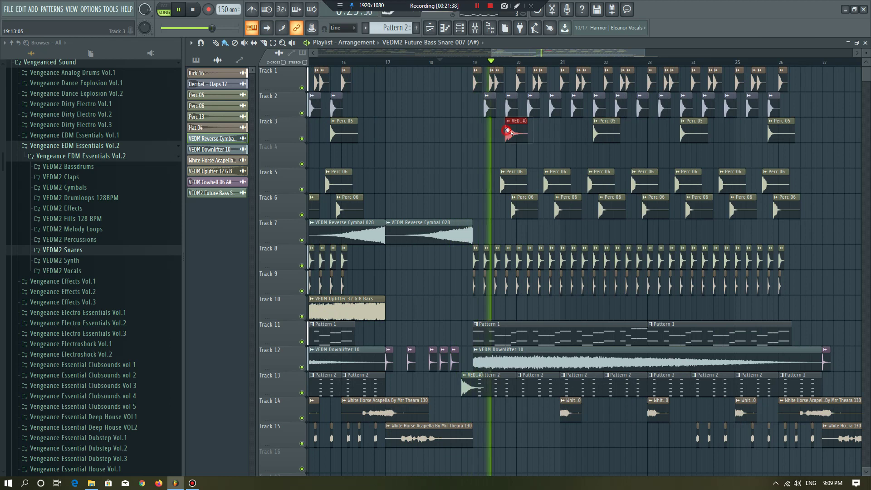
key(ctrl+z)
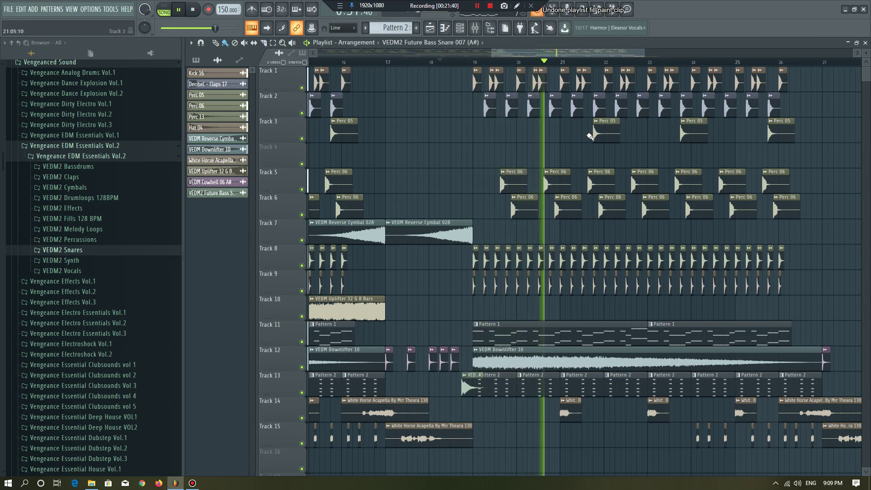
scroll(529, 142, down, 2)
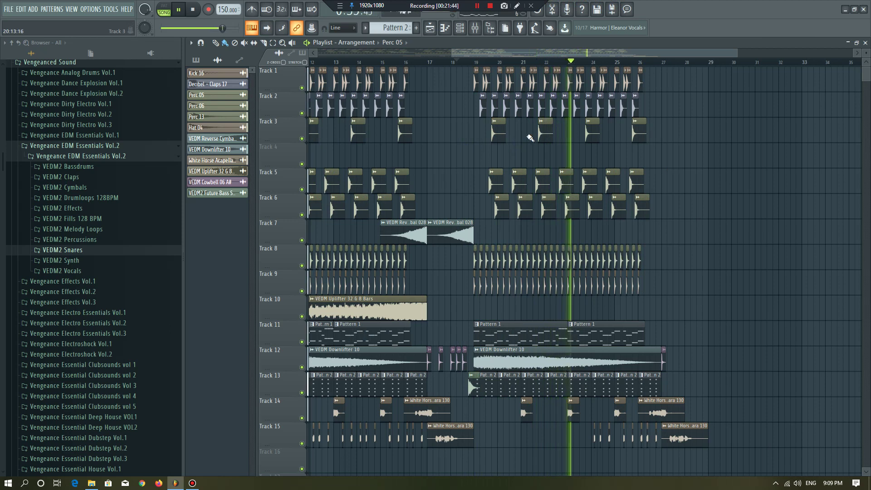
Add a copy of the short vocal chop to Track 14 a quarter bar after bar 19, at 19:05.
click(524, 418)
click(471, 410)
right_click(521, 445)
drag(472, 413, 483, 416)
right_click(509, 448)
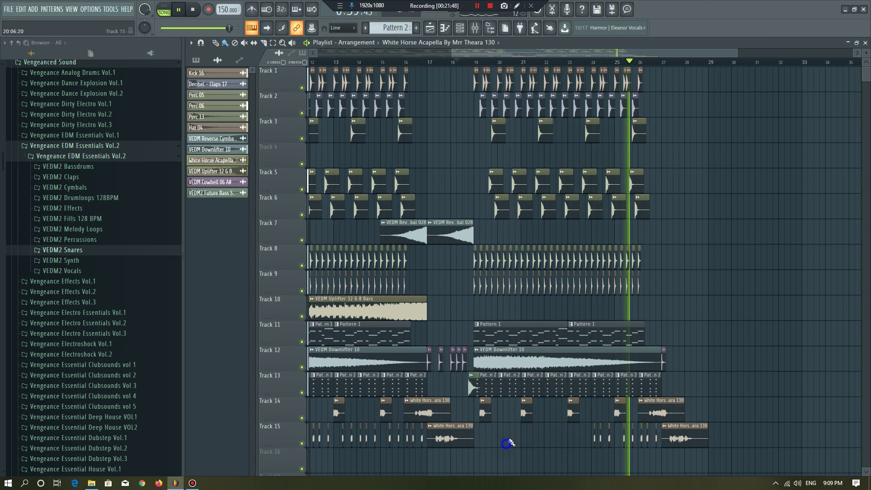
Delete the remaining vocal clips on Track 15 after bar 24 and the cowbell at bar 27, and stop playback.
right_click(657, 441)
key(space)
right_click(680, 438)
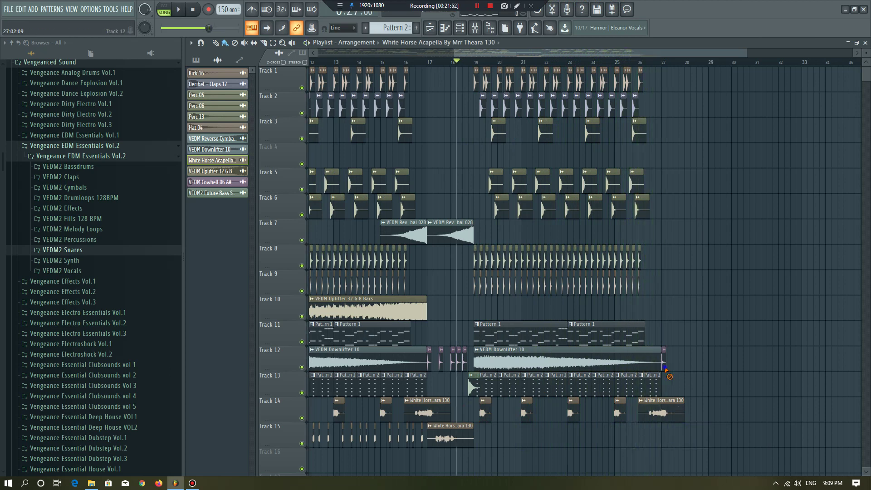
Add a Sytrus channel to the Unsorted group of the channel rack and load its Default preset.
click(460, 29)
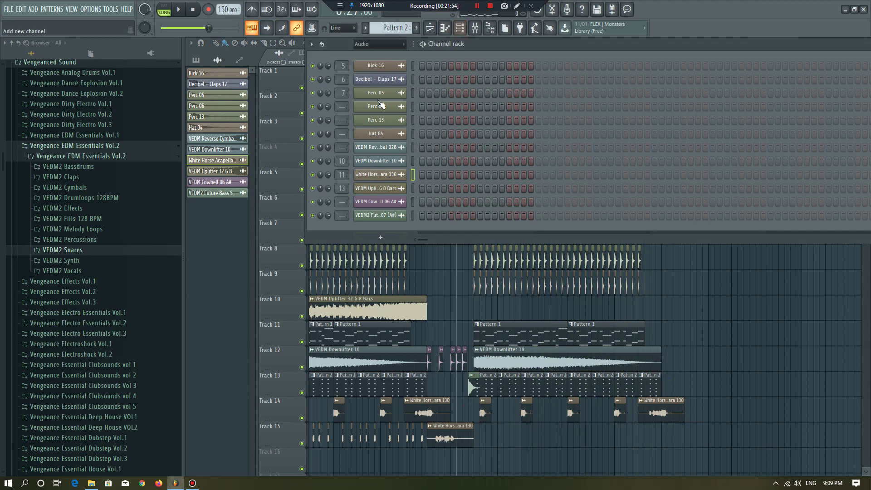
click(364, 44)
click(374, 74)
click(380, 168)
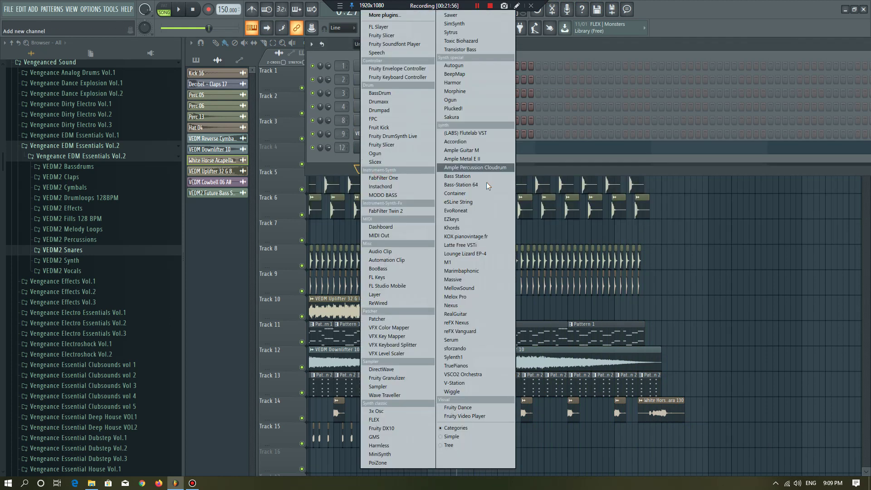
click(456, 32)
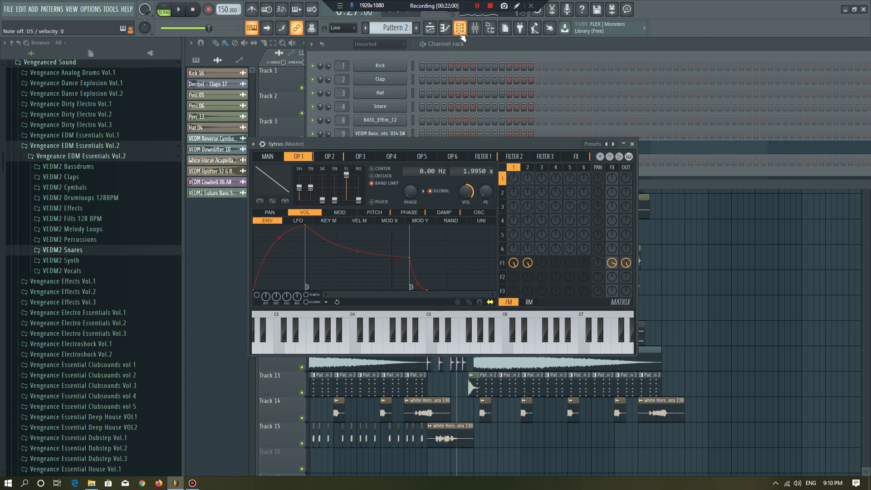
click(592, 144)
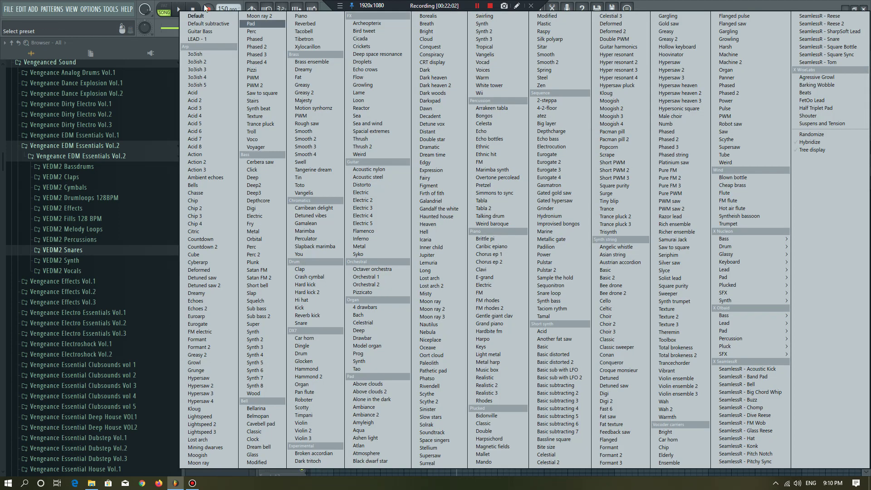
click(198, 17)
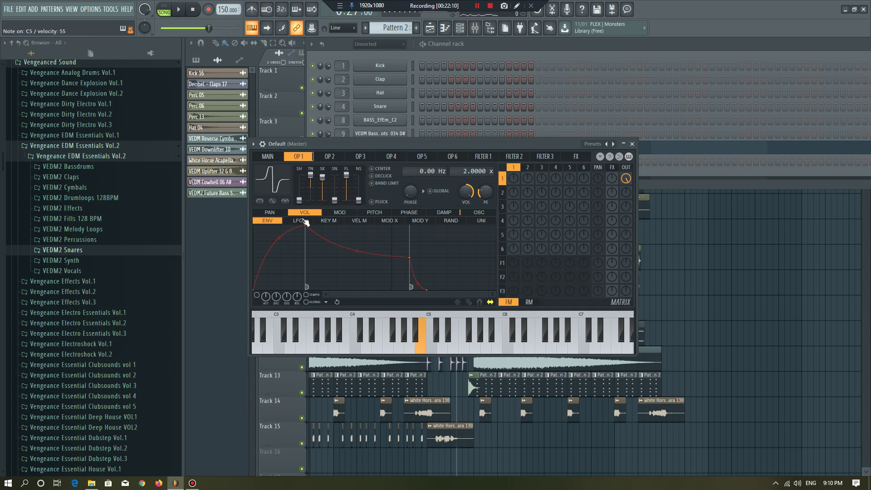
Enable Mono and Porta polyphony for the Sytrus channel and reshape the waveform of operator 1.
click(268, 157)
click(289, 157)
click(263, 144)
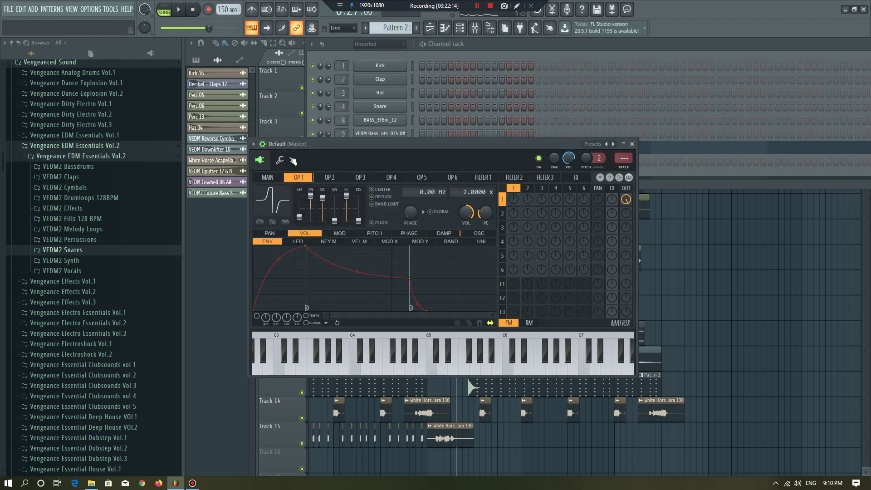
click(284, 160)
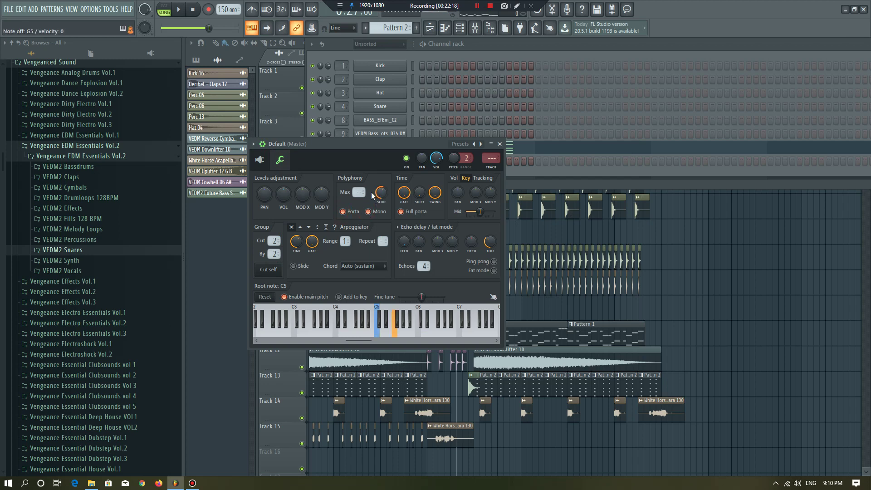
click(260, 161)
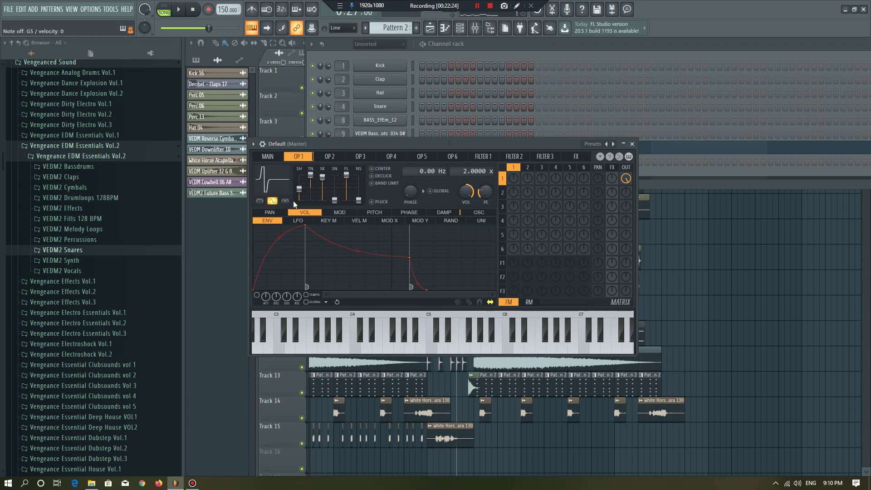
click(261, 200)
Route the Sytrus channel to mixer track 14 and load Fruity Reeverb 2 in its effect slot 3.
click(263, 145)
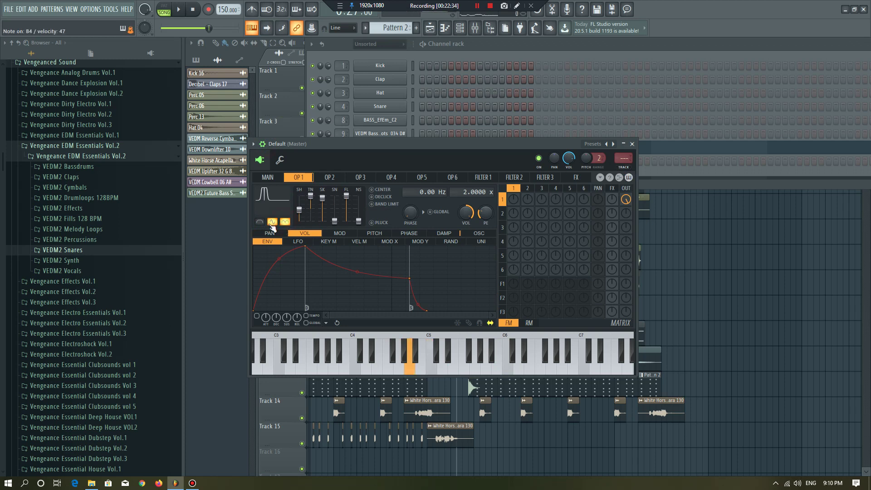
double_click(629, 159)
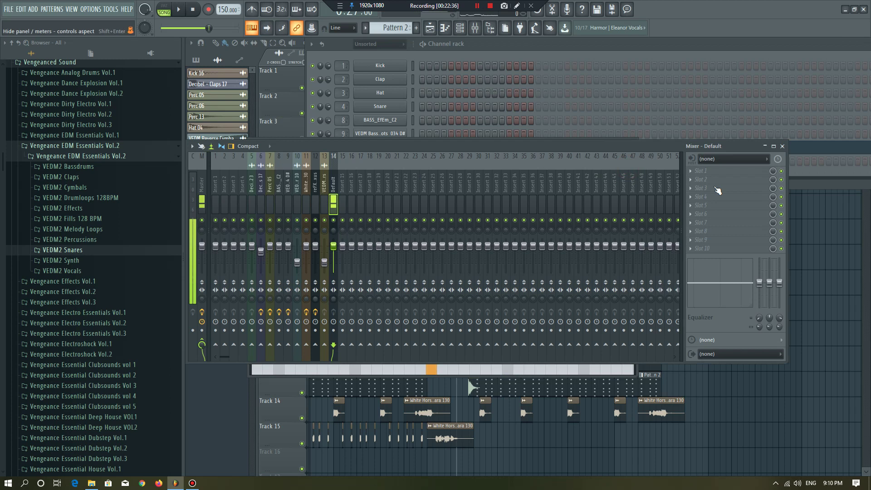
click(717, 191)
click(408, 222)
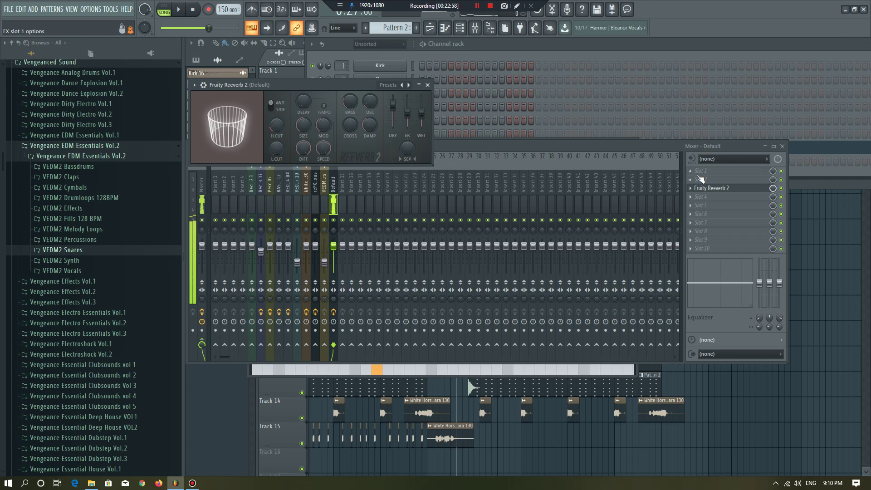
Load Fruity Parametric EQ 2 in slot 6 of the Sytrus mixer track, cutting band 2 in the lows and boosting band 4 in the high mids.
click(726, 215)
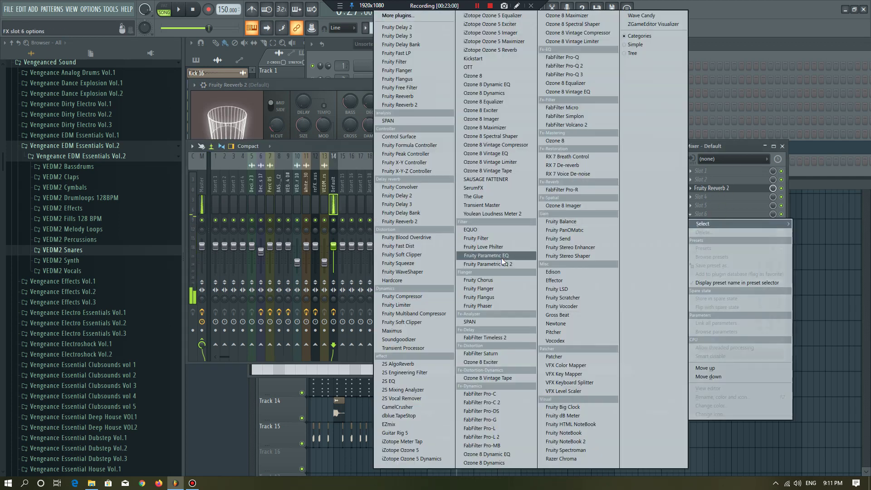
click(476, 255)
drag(291, 200, 268, 208)
drag(328, 194, 370, 181)
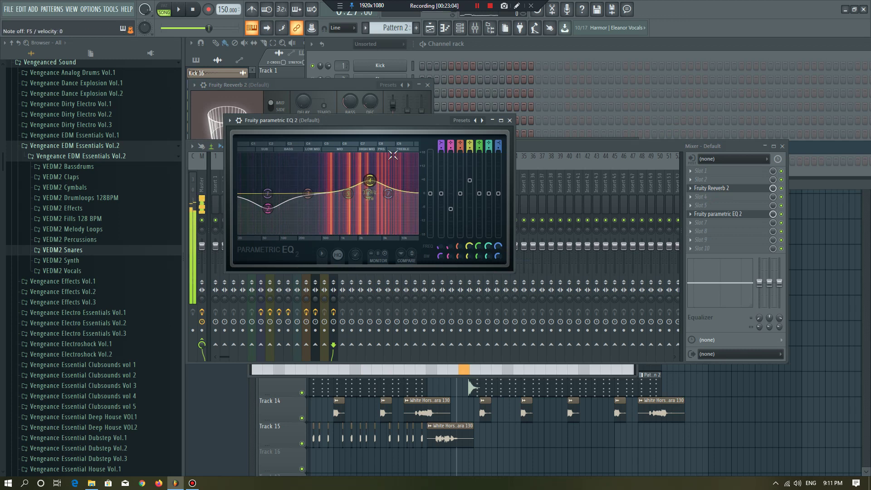
click(442, 47)
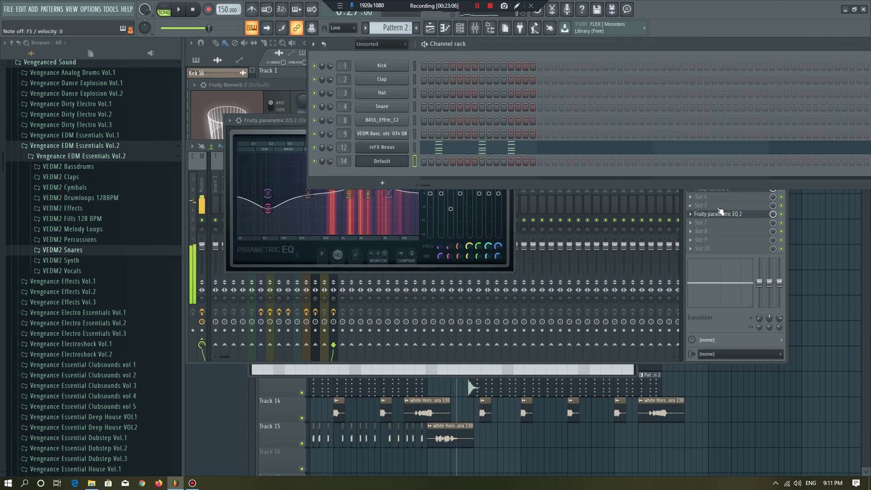
click(551, 206)
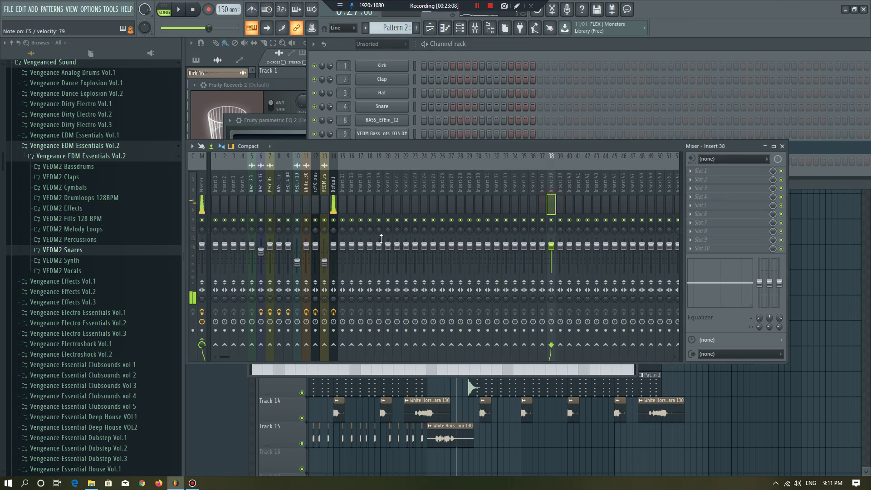
Create Pattern 3 and place C5 and E5 notes for the Sytrus lead in bar 1 of its piano roll.
click(334, 206)
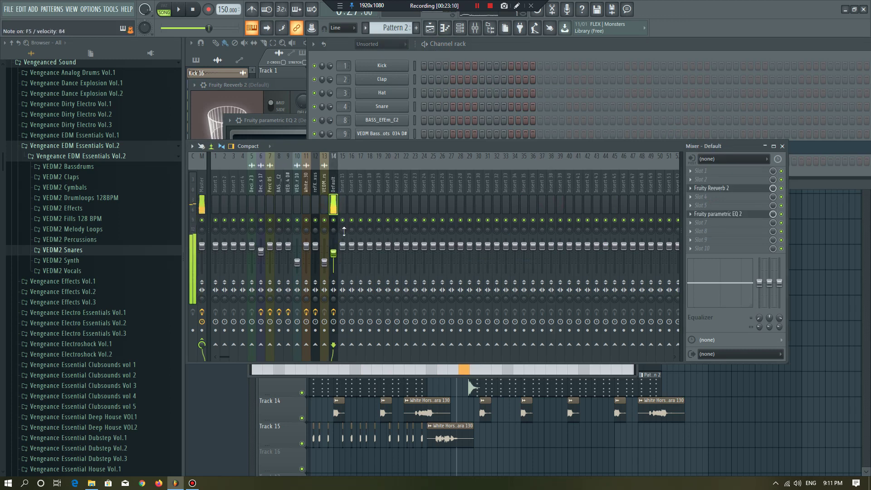
click(417, 28)
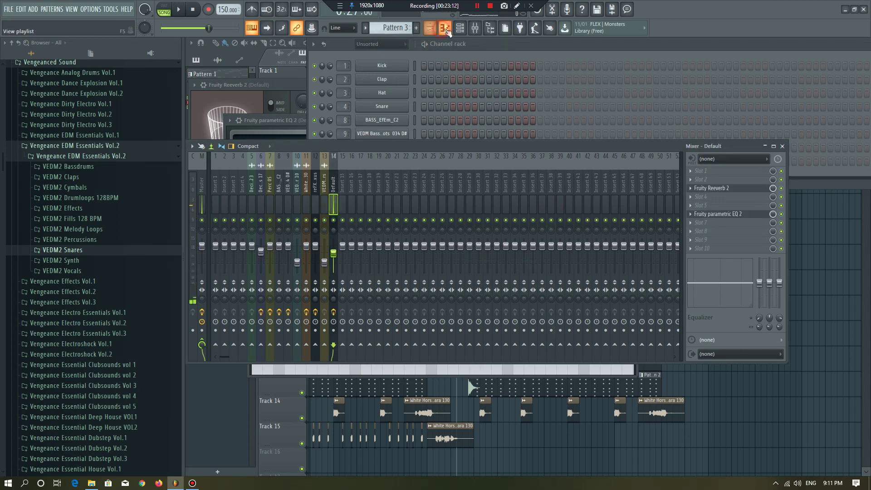
click(445, 28)
scroll(213, 277, down, 3)
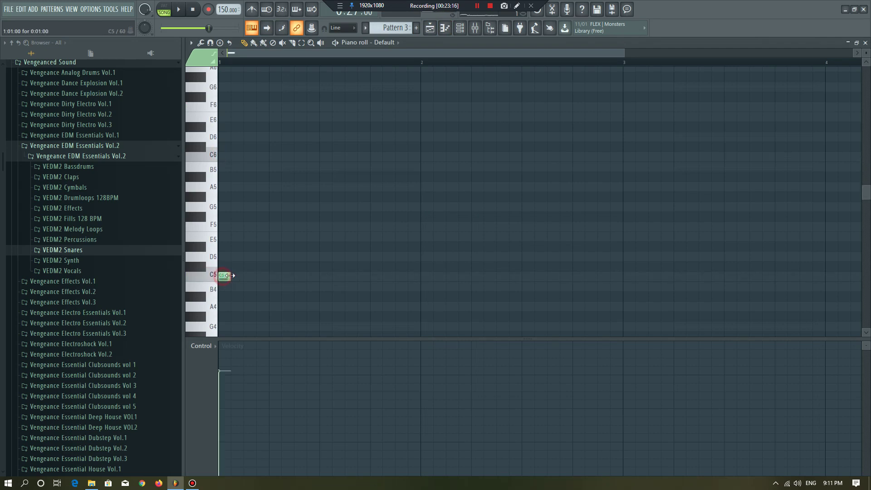
click(244, 239)
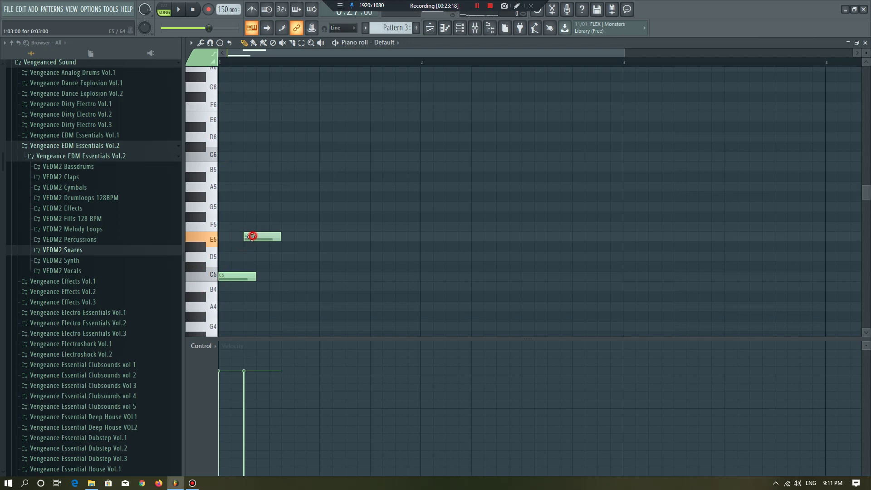
Place a Pattern 3 clip on playlist track 17 at bar 19 while playing the song from about bar 18.
click(180, 10)
click(430, 28)
click(457, 62)
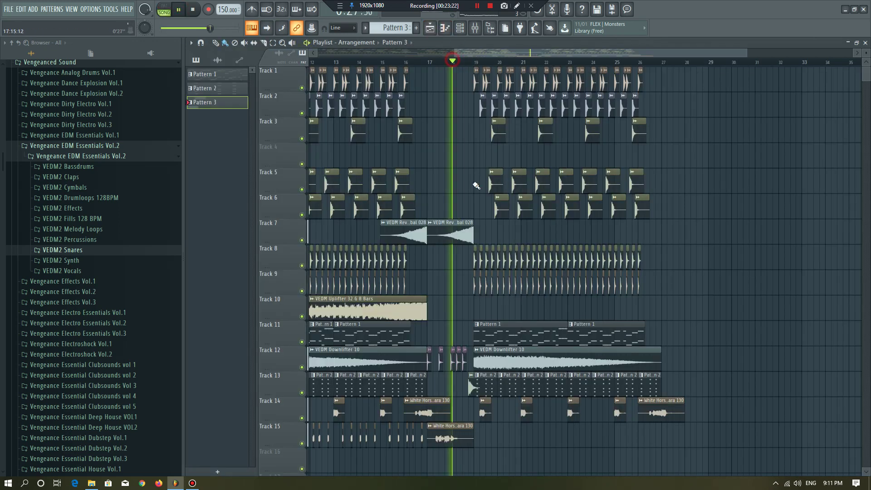
scroll(472, 317, down, 5)
click(477, 369)
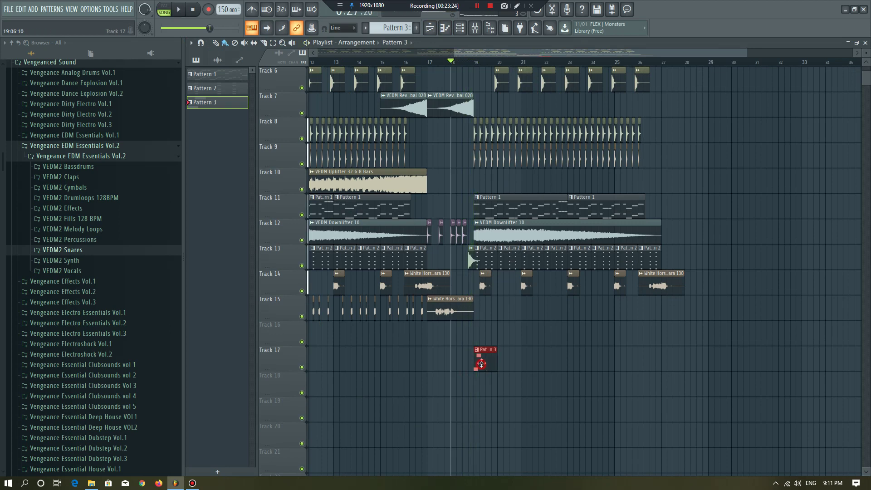
Delete the E5 note from Pattern 3 and shorten the C5 note at the start of bar 1.
double_click(481, 358)
right_click(282, 238)
scroll(313, 248, down, 2)
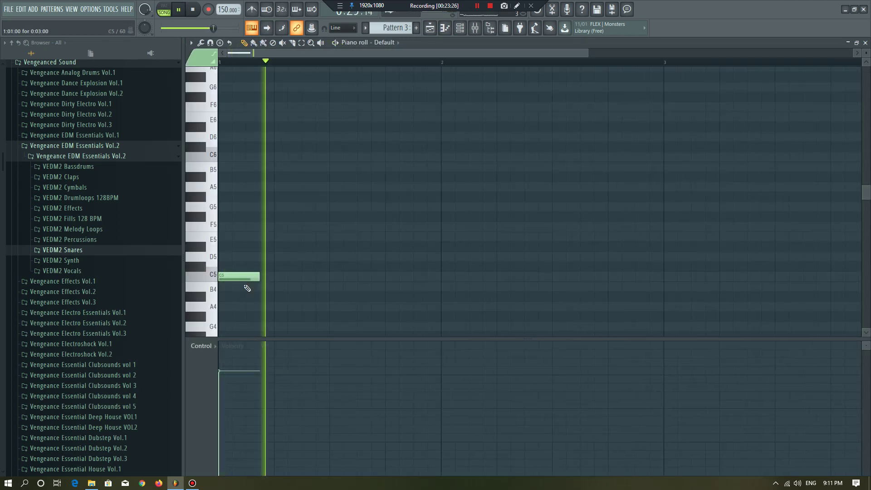
scroll(223, 277, down, 1)
scroll(226, 282, up, 2)
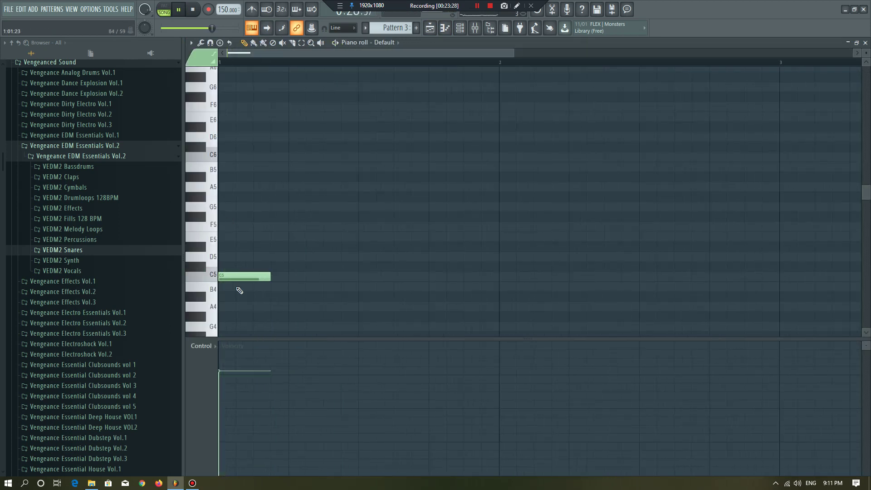
drag(268, 276, 236, 276)
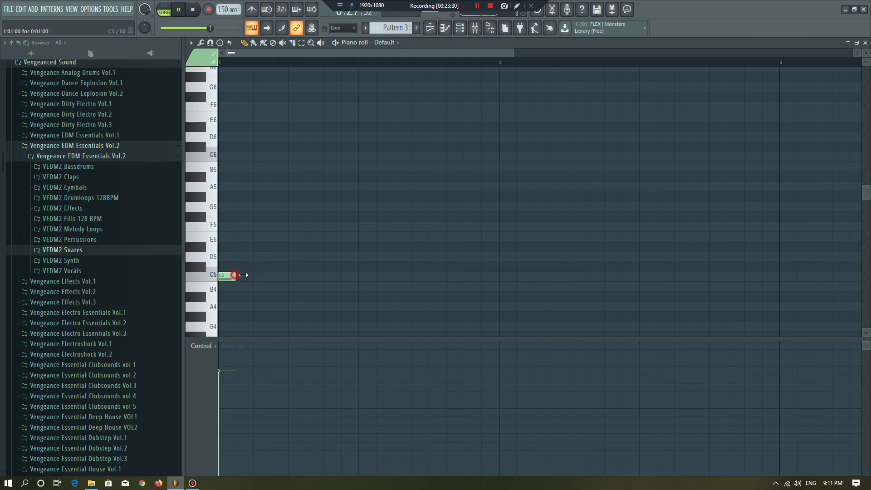
Add a short slide note to G5 over the first C5 note in bar 1.
scroll(221, 185, up, 5)
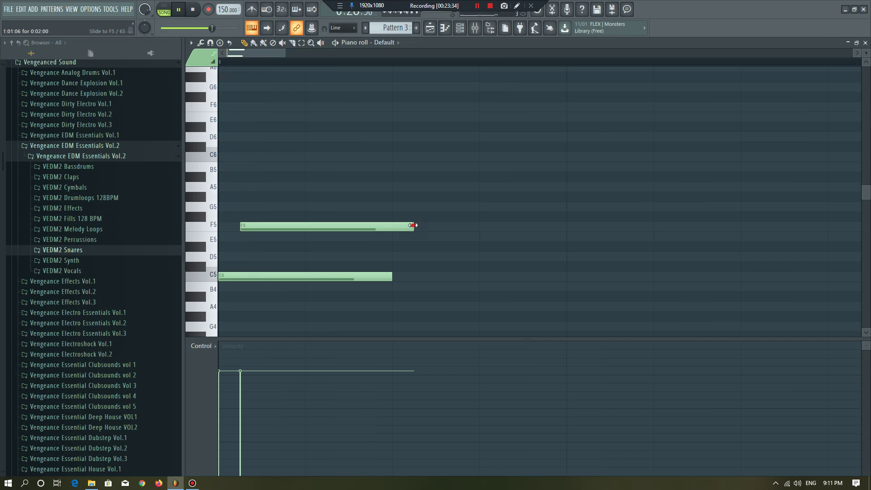
drag(413, 225, 315, 226)
scroll(272, 226, down, 2)
drag(253, 227, 253, 207)
scroll(250, 260, down, 2)
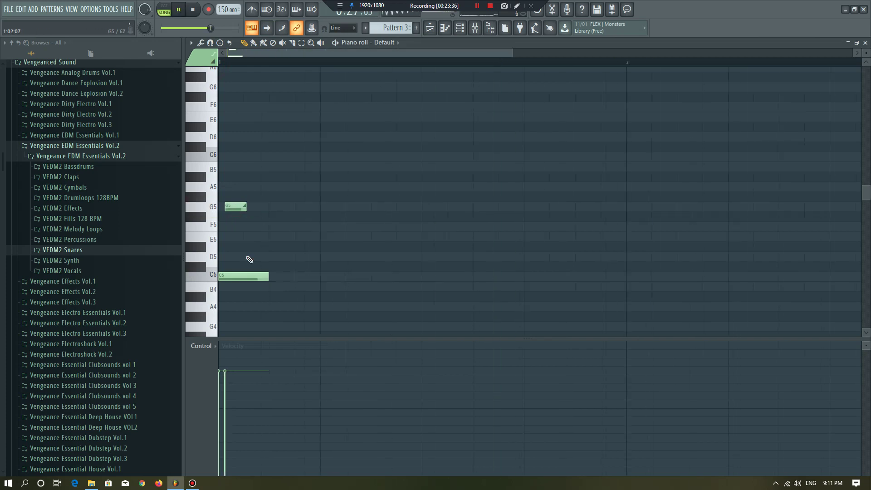
Repeat the two-step C5 note on beats 2, 3 and 4 of bar 1.
click(297, 277)
click(354, 277)
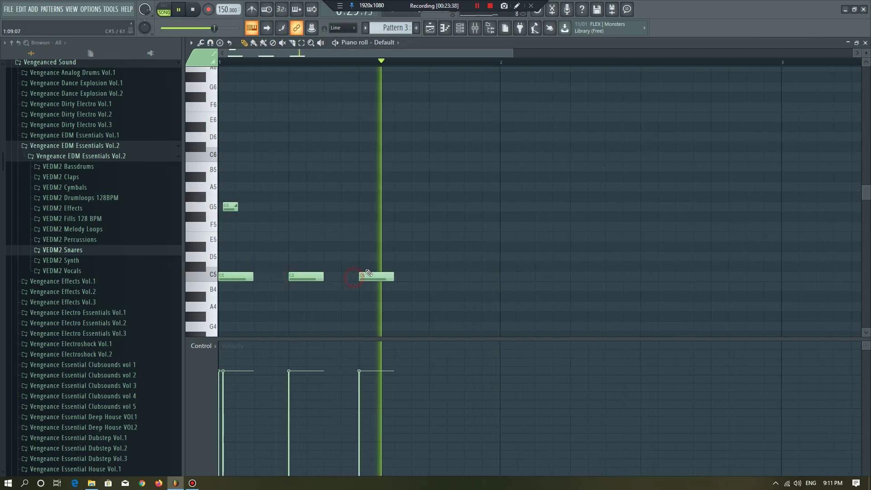
scroll(331, 222, down, 2)
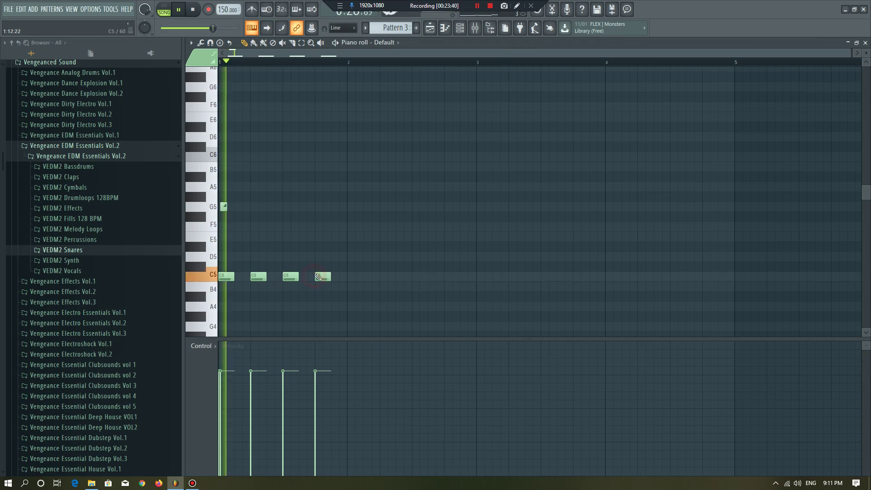
key(space)
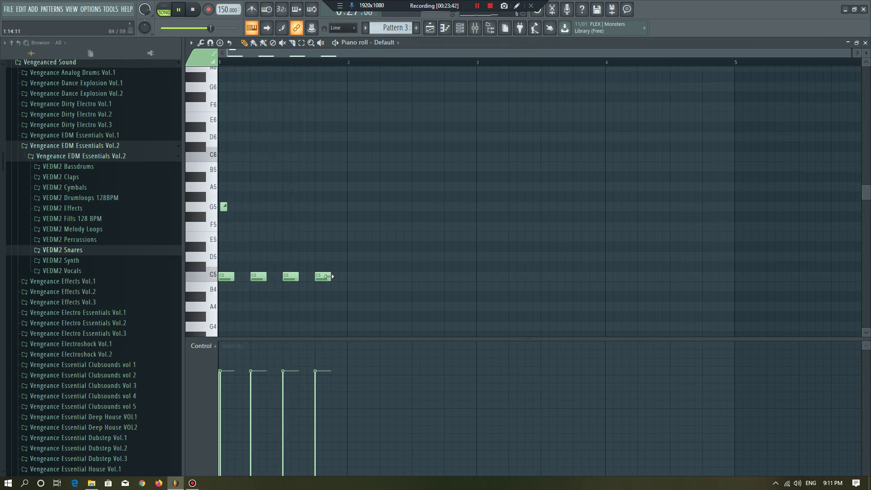
Duplicate the bar 1 notes into bar 2 and delete the first C5 and the G5 slide from the copy.
drag(208, 323, 210, 330)
key(ctrl+b)
key(space)
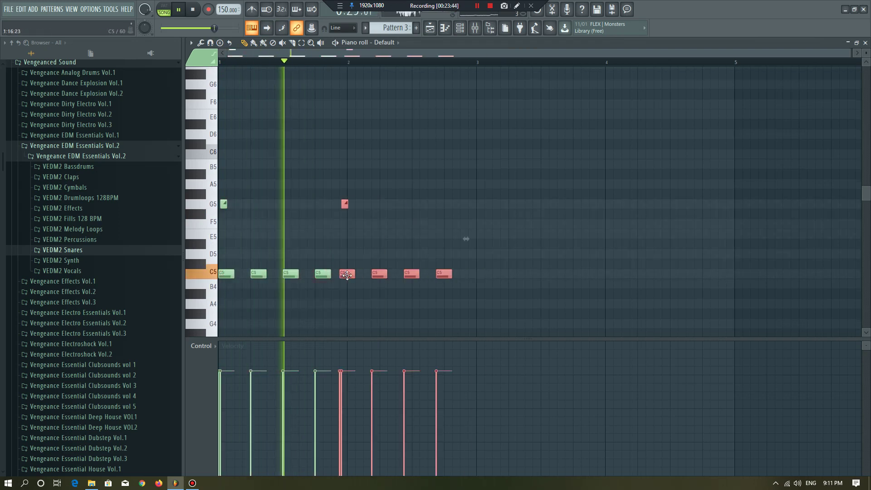
right_click(353, 274)
right_click(353, 203)
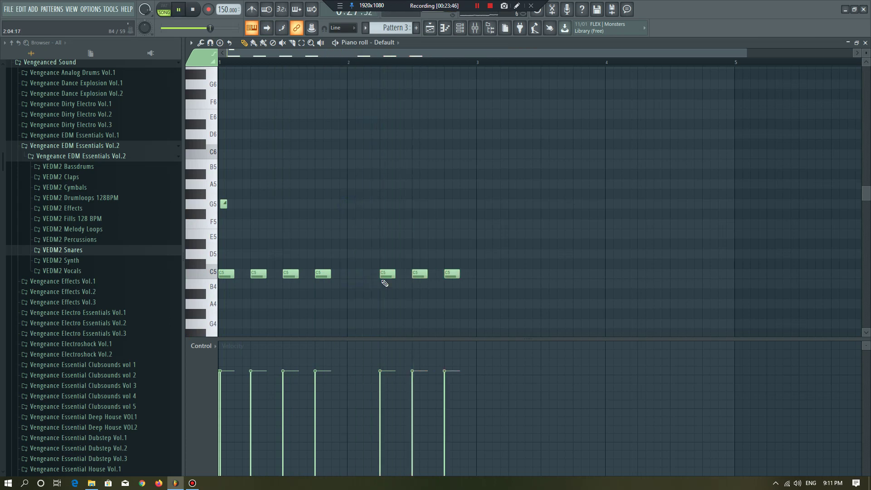
Rework bar 2 with short C5 notes on steps 3, 5 and 7, a longer C5 on step 9 and a slide to F5.
drag(371, 275, 370, 275)
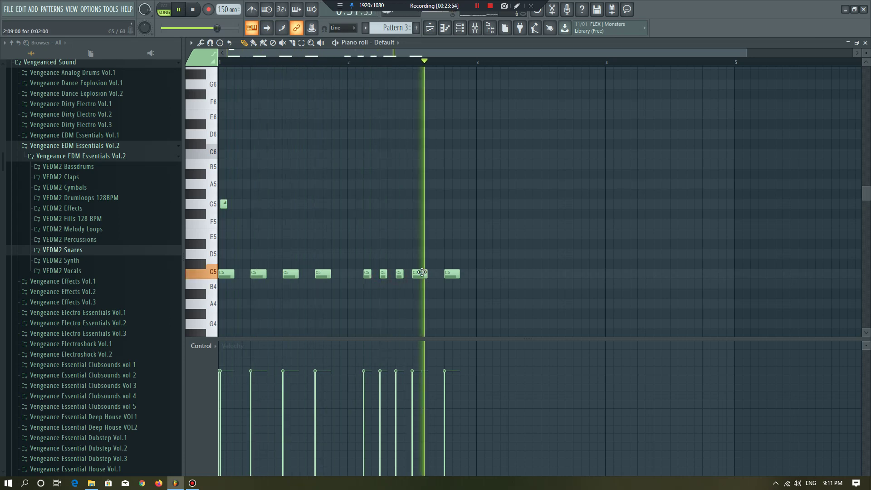
shift+drag(228, 274, 422, 274)
right_click(420, 300)
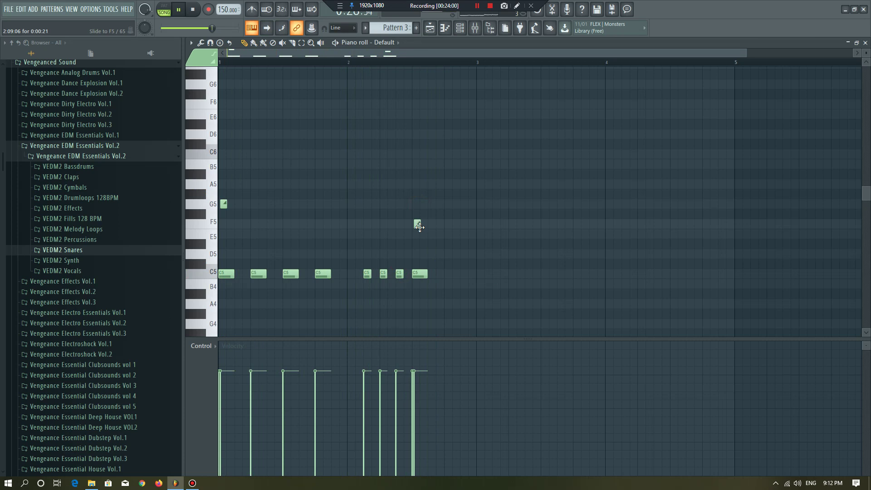
Add short D#5, F5 and D#5 notes at the end of bar 2 and switch playback to pattern mode.
click(432, 244)
click(448, 224)
click(463, 226)
click(164, 9)
drag(462, 225, 461, 244)
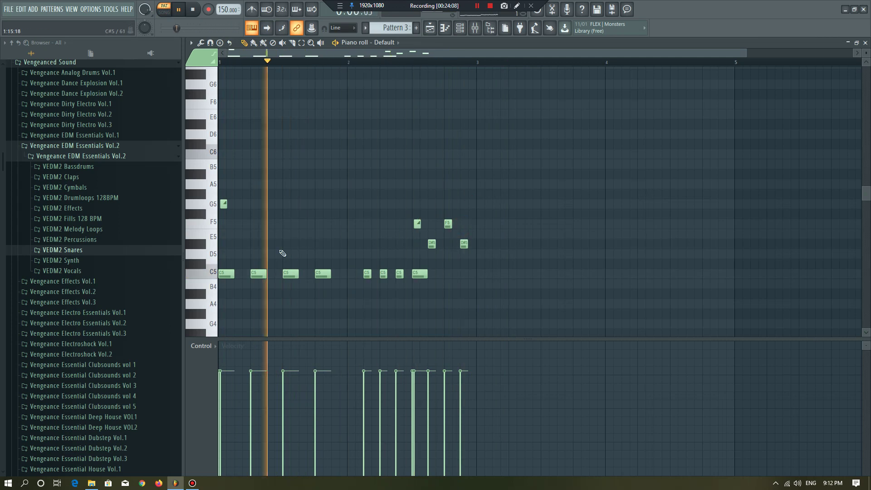
Duplicate the two-bar lead phrase into bars 3 and 4, leaving the G5 slide out of the copy.
key(ctrl+a)
key(ctrl+b)
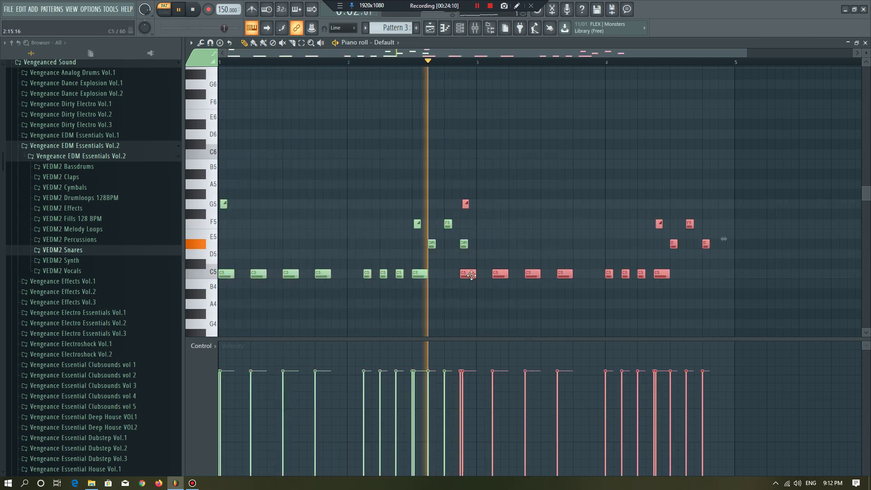
key(ctrl+d)
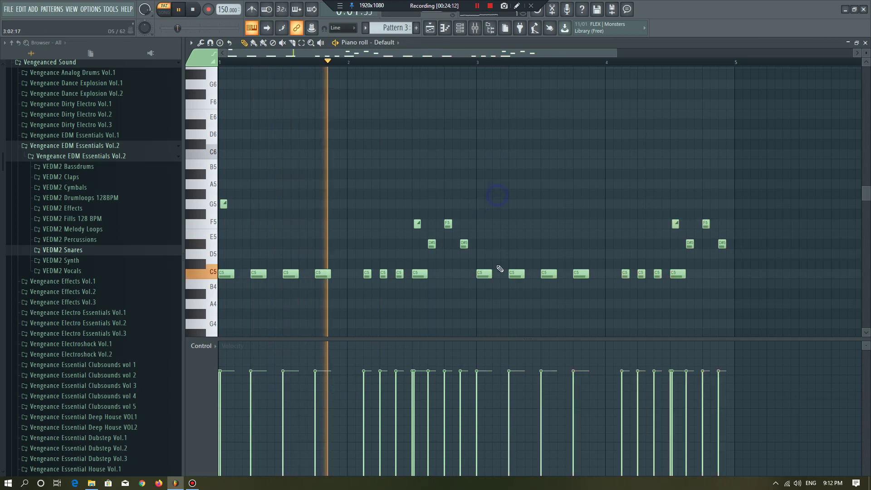
Review the lead's Fruity Parametric EQ 2 curve and Sytrus operator 1 settings while the pattern plays.
key(F9)
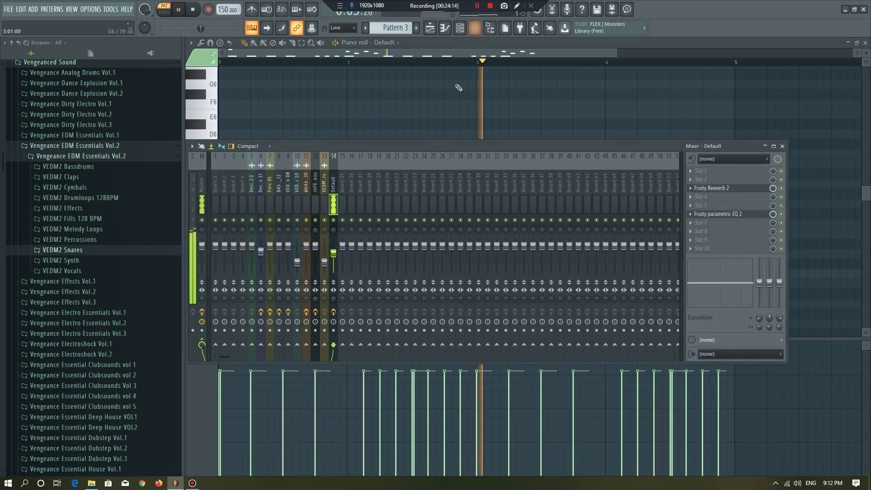
click(740, 218)
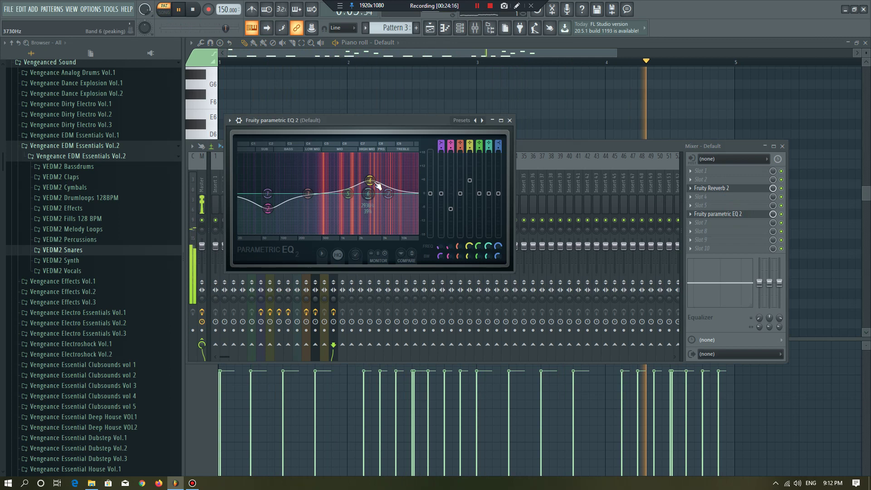
key(F6)
click(382, 161)
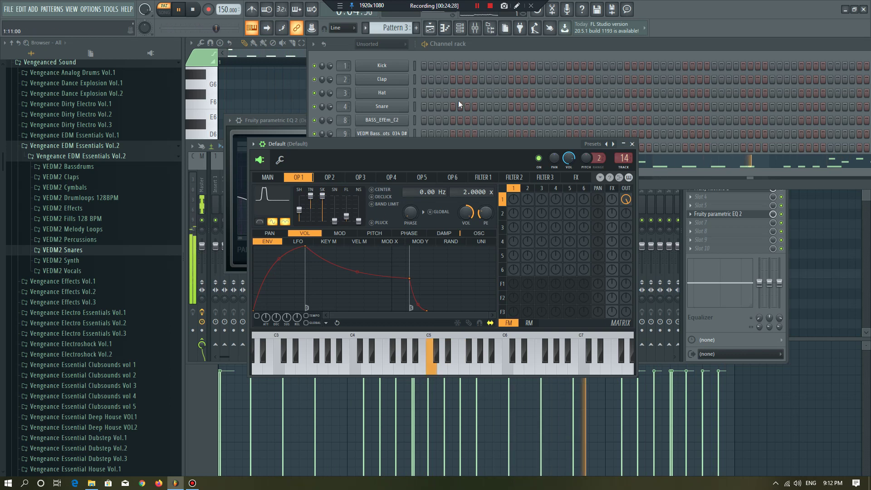
click(474, 28)
click(474, 28)
click(474, 28)
Copy the Pattern 3 clip on playlist track 17 to bar 23.
click(429, 29)
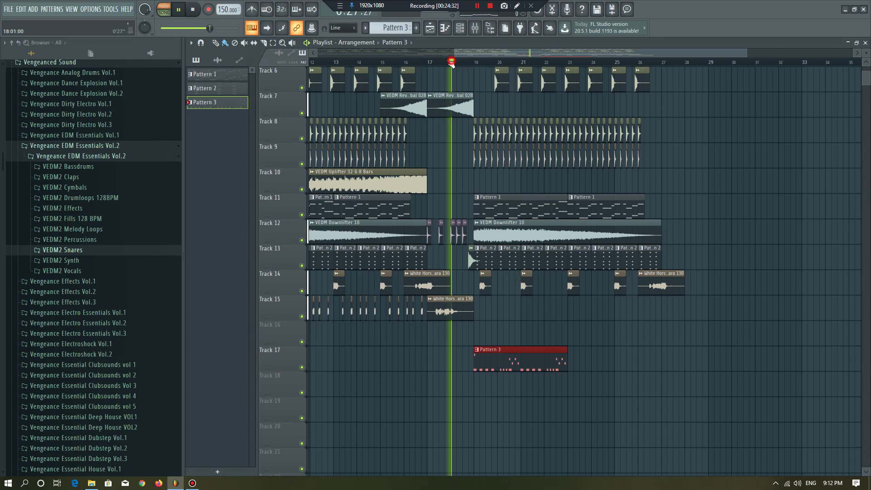
drag(529, 358, 622, 358)
scroll(598, 330, down, 3)
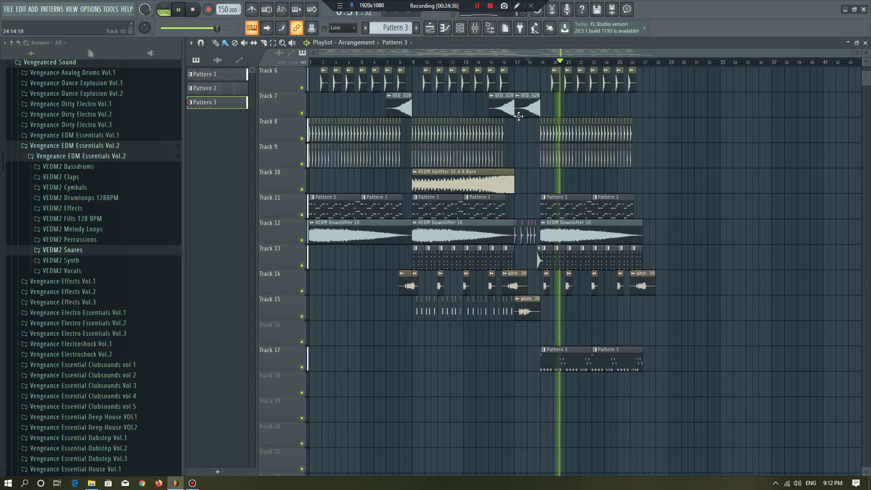
Inspect the Fruity Parametric EQ 2 on the Sytrus mixer track during playback.
click(476, 29)
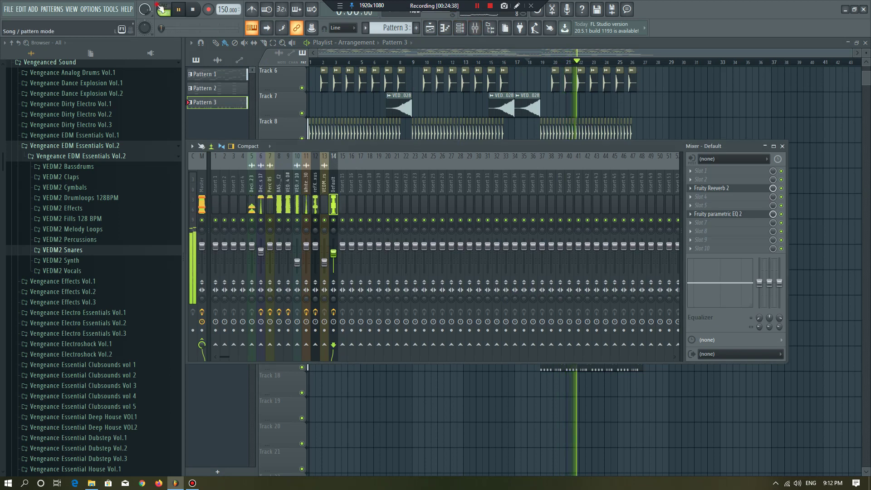
click(721, 213)
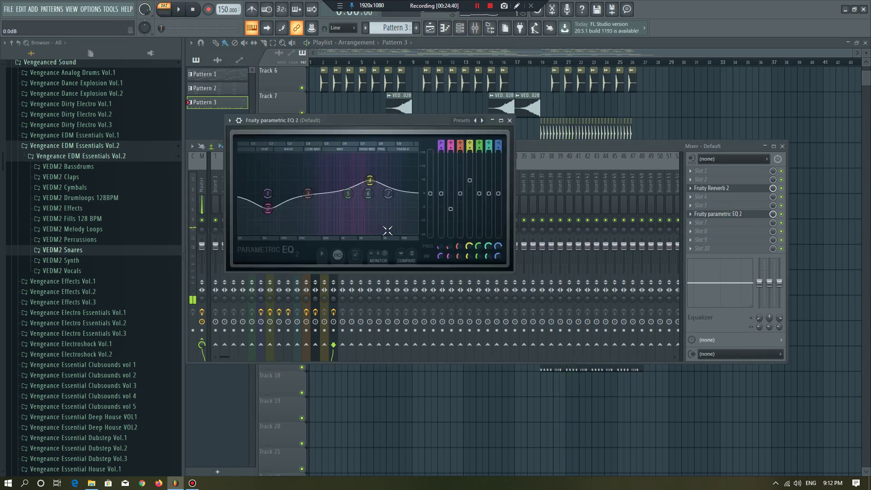
key(space)
mouse_move(321, 161)
mouse_down()
mouse_move(333, 167)
mouse_move(324, 169)
mouse_up()
click(379, 51)
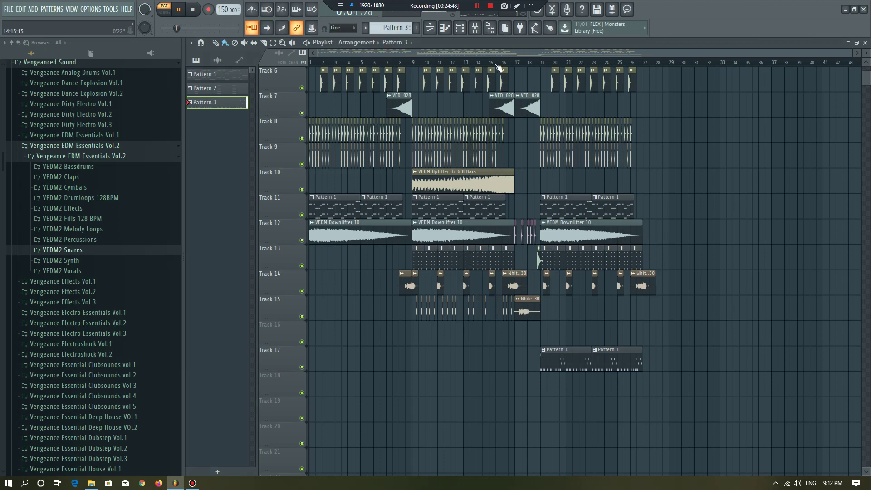
Play the song from before bar 19 to hear the new lead together with the other tracks.
key(ctrl+a)
key(shift+4)
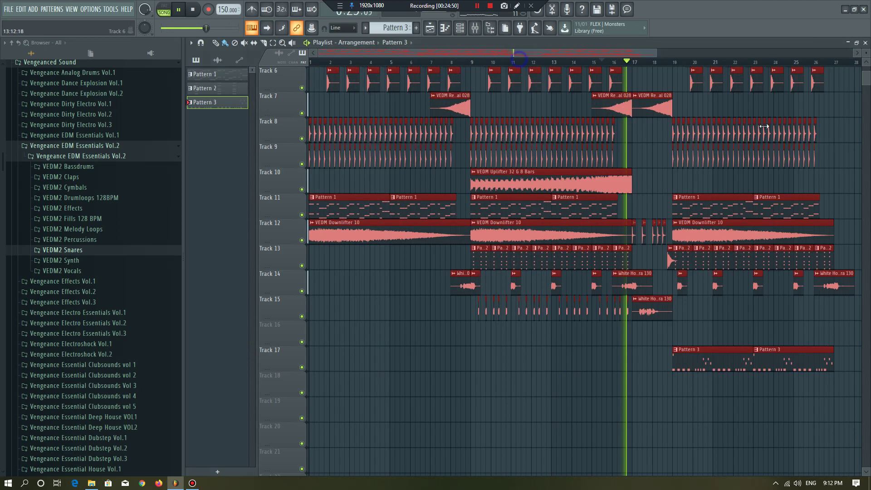
key(ctrl+d)
scroll(695, 172, down, 1)
scroll(695, 172, up, 5)
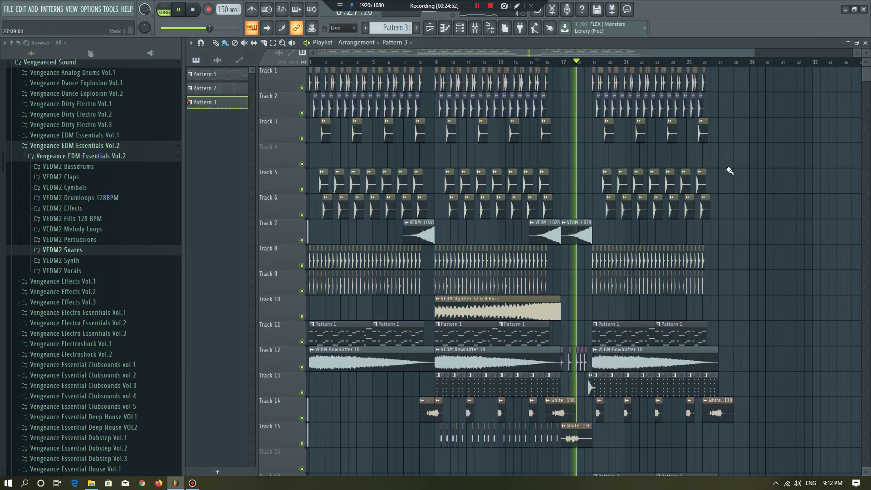
scroll(572, 229, up, 2)
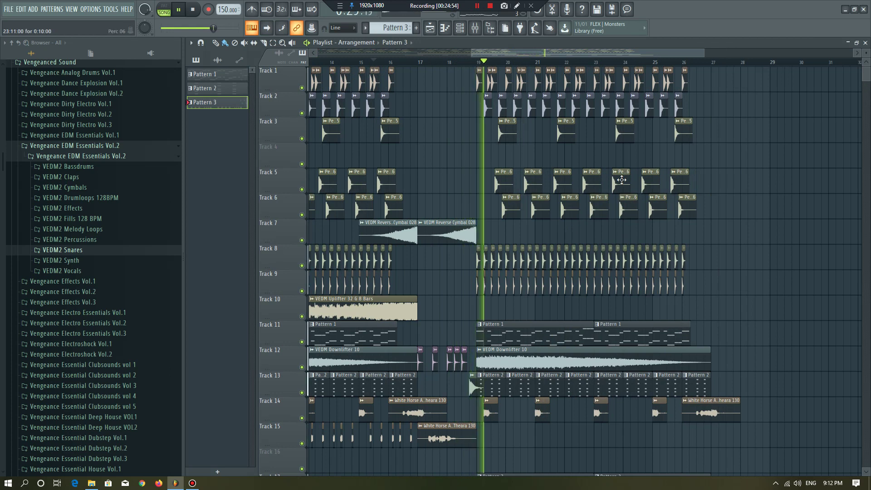
scroll(572, 230, up, 2)
Lower the Sytrus lead's fader on mixer track 14 to -8.3 dB and listen to the drop.
click(475, 28)
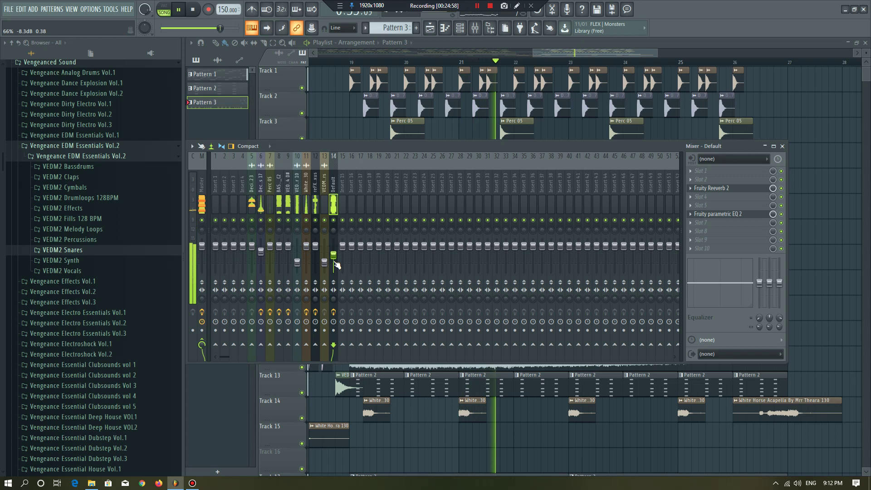
click(335, 120)
scroll(453, 191, down, 5)
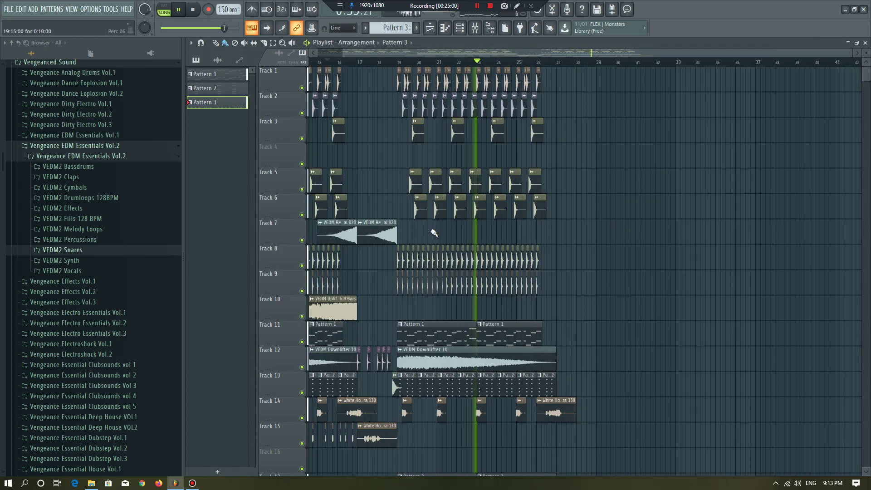
scroll(630, 64, up, 3)
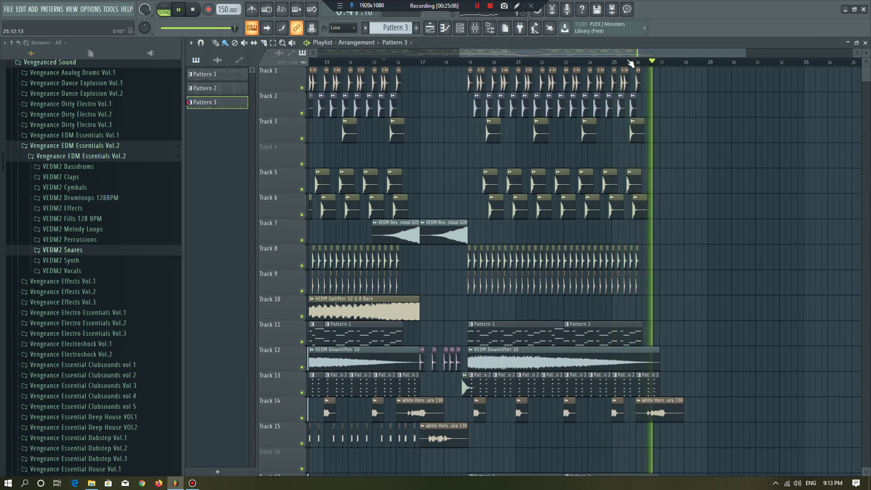
Play the song into the drop at bar 19 and review the playlist tracks during playback.
key(space)
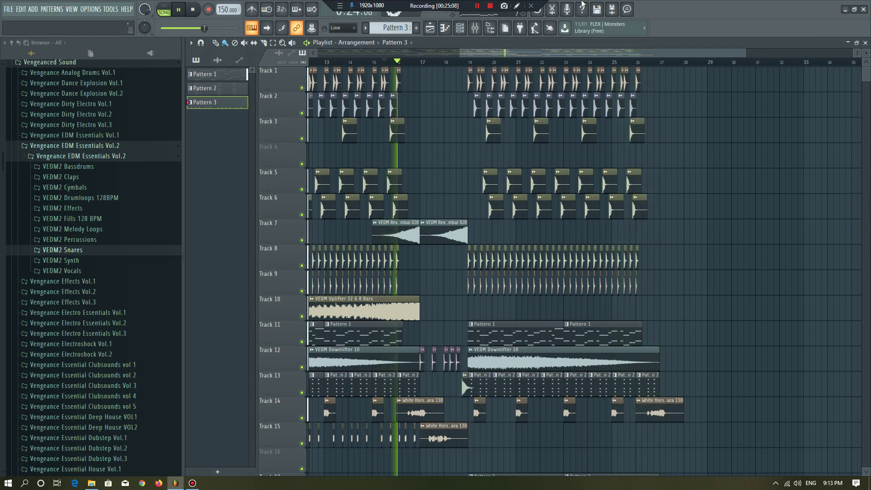
scroll(684, 109, up, 3)
scroll(654, 185, down, 1)
scroll(628, 386, down, 2)
scroll(649, 336, down, 4)
scroll(674, 282, up, 3)
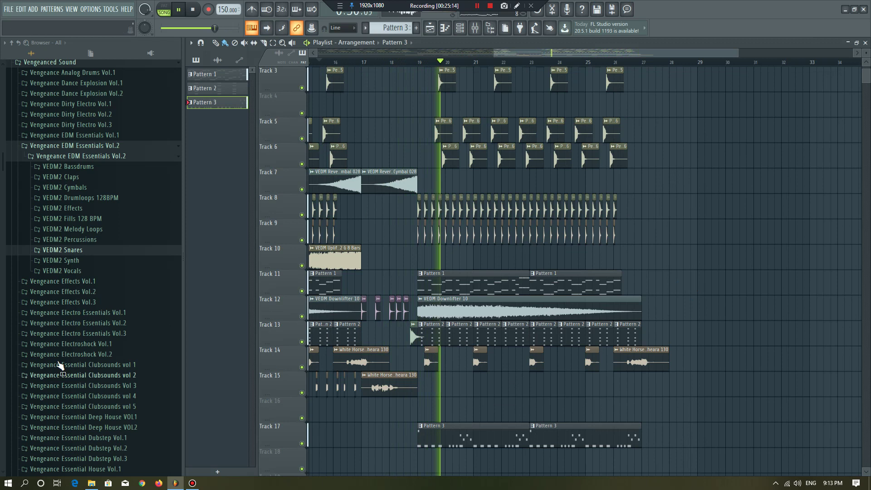
scroll(566, 260, down, 3)
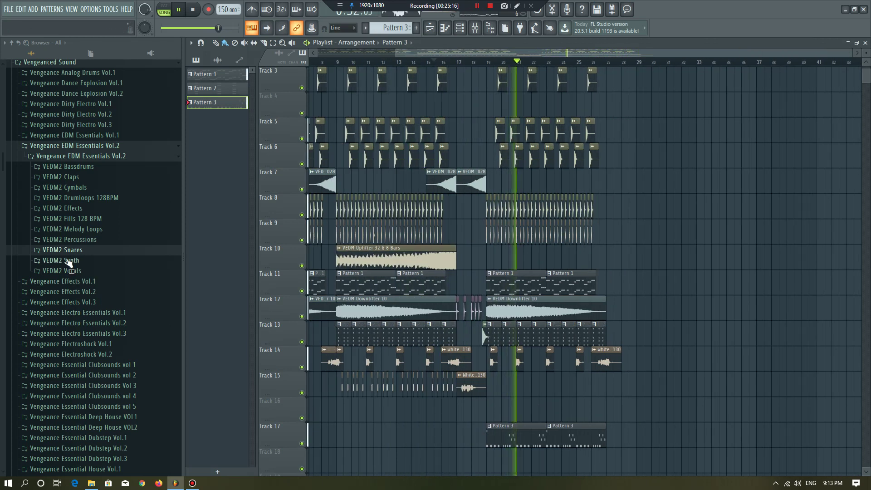
Stop playback and browse the VEDM2 Cymbals samples in Vengeance EDM Essentials Vol.2 to the VEDM2 Crash folder.
click(84, 190)
click(84, 218)
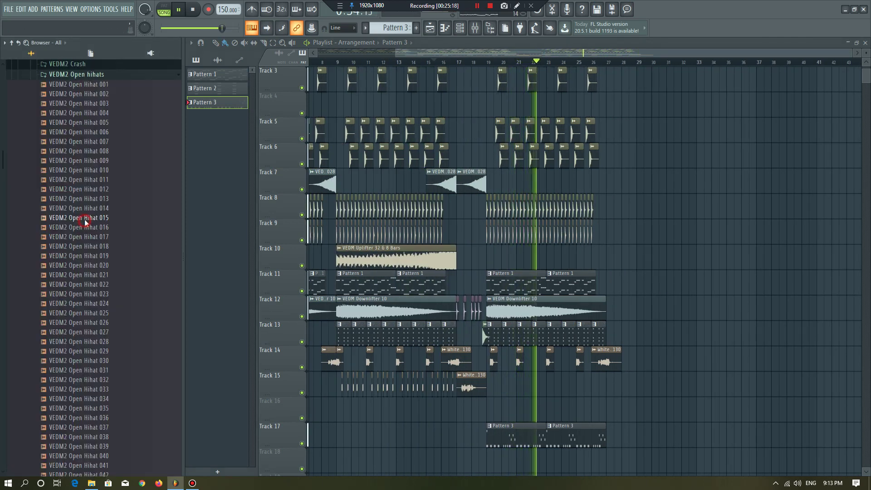
scroll(84, 182, up, 2)
click(77, 111)
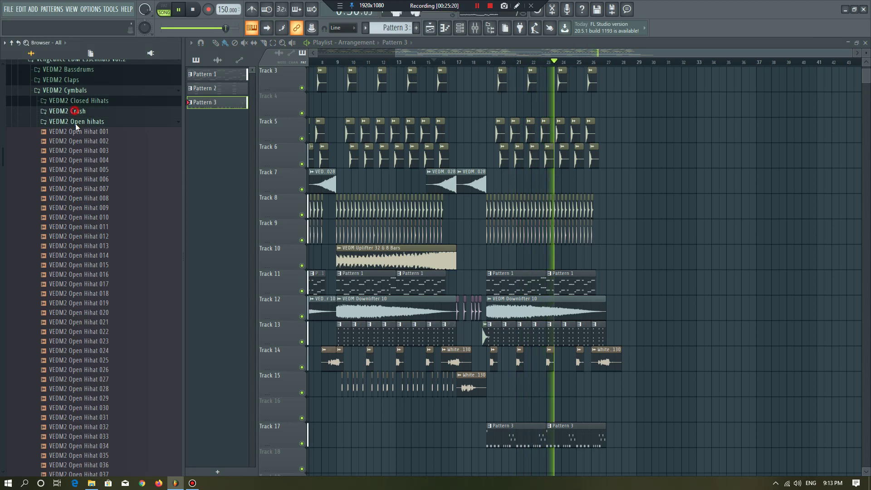
key(space)
click(81, 148)
Preview VEDM2 Crash 041 and try it on playlist track 16 at bar 19.
scroll(85, 288, down, 3)
click(93, 312)
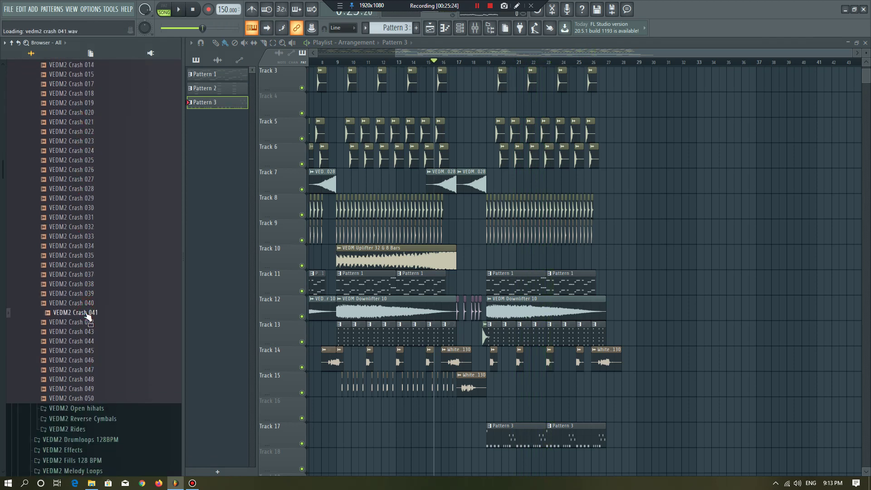
drag(485, 408, 487, 407)
scroll(486, 407, up, 3)
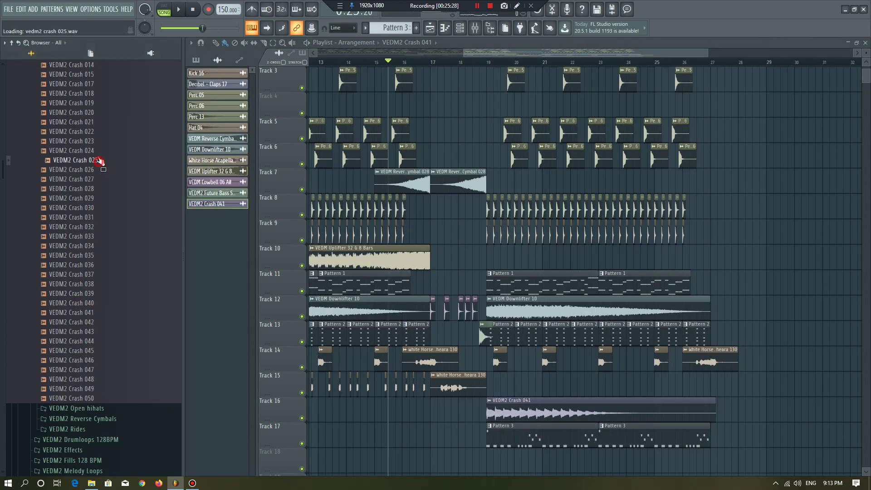
Replace the crash on track 16 at bar 19 with VEDM2 Crash 001 and fit its tempo using a typed-in BPM.
scroll(91, 109, up, 3)
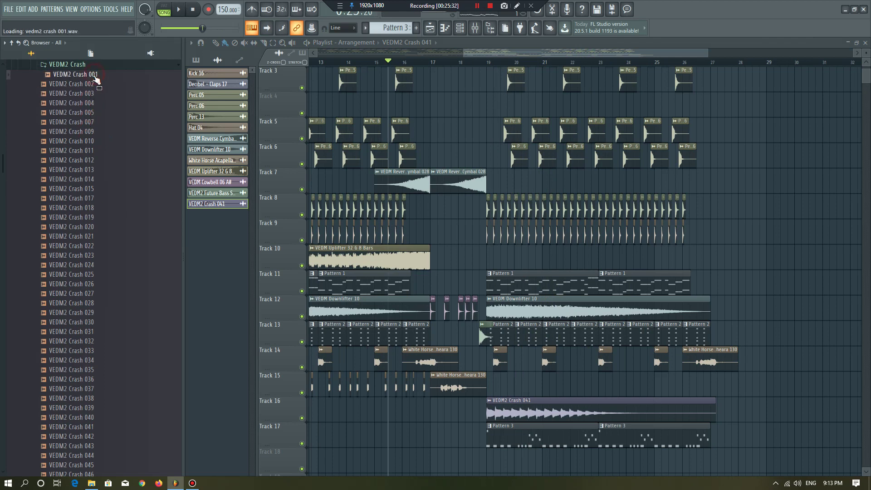
drag(96, 79, 505, 399)
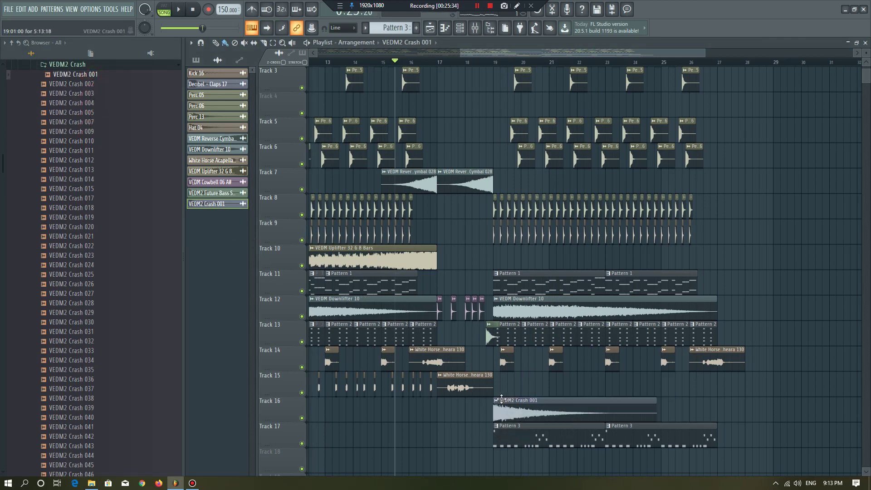
click(497, 401)
click(595, 404)
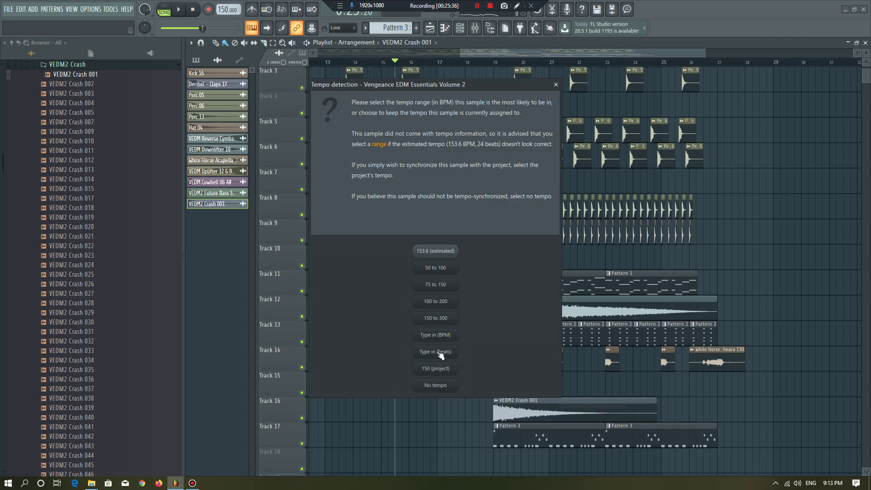
click(436, 336)
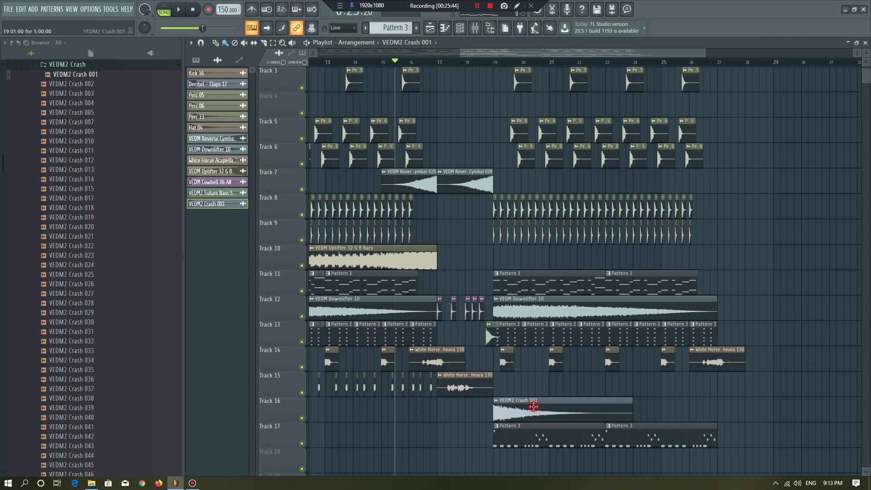
Route VEDM2 Crash 001 to mixer track 15 and play the song from just before bar 19.
double_click(534, 406)
click(501, 179)
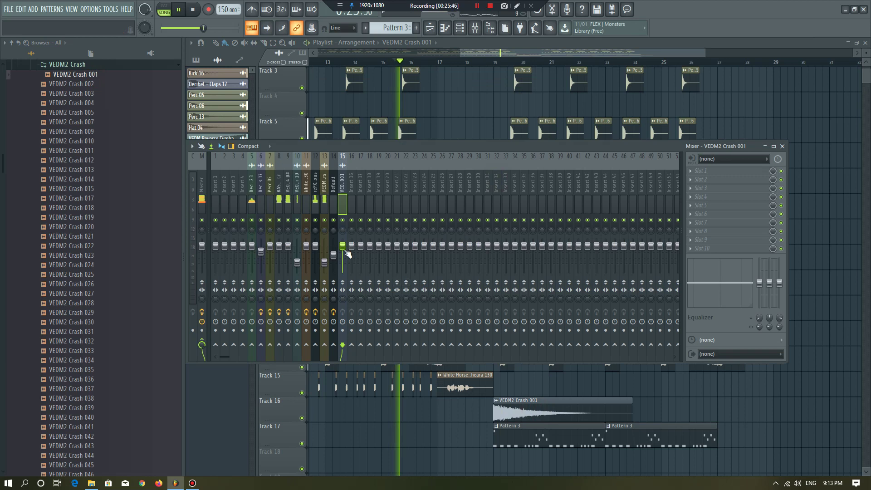
click(491, 62)
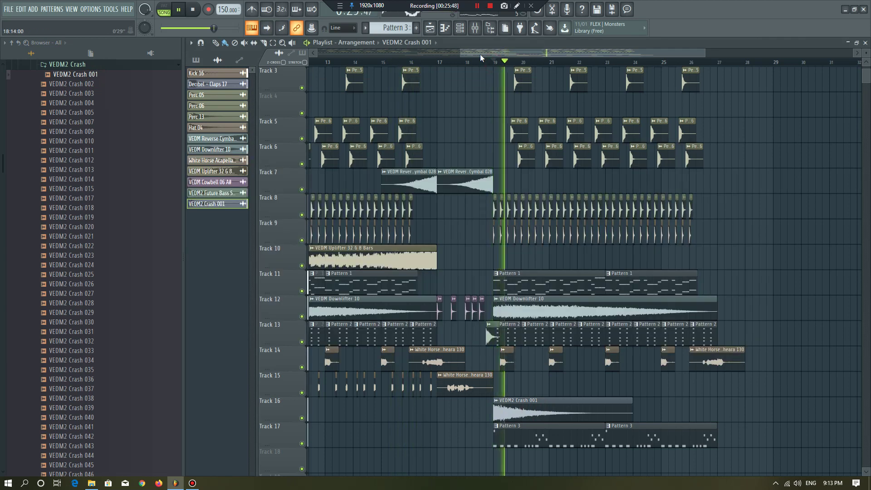
Place copies of the VEDM2 Crash 001 clip on track 16 at bars 9 and 1.
scroll(546, 317, down, 2)
ctrl+scroll(545, 318, down, 2)
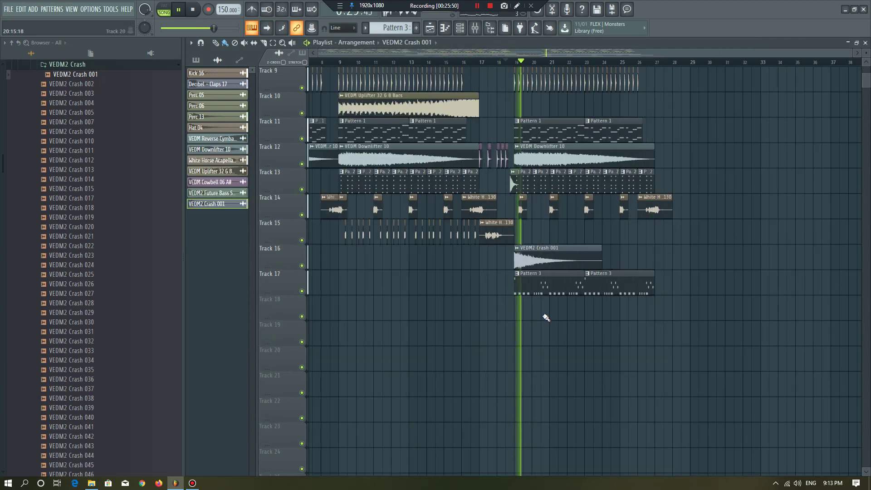
ctrl+scroll(546, 318, down, 1)
click(418, 261)
click(315, 261)
scroll(624, 108, up, 2)
scroll(653, 149, up, 2)
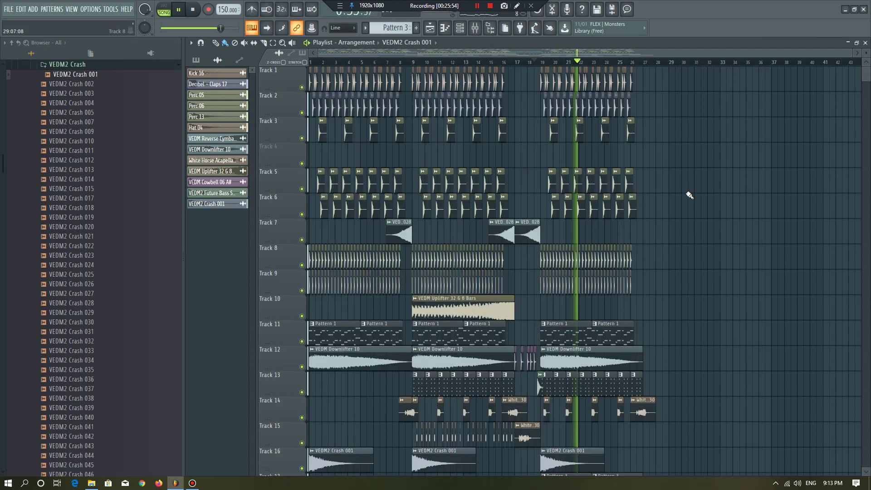
Select all clips of the drop starting at bar 19, duplicate them to bar 27, and clear the selection.
ctrl+scroll(655, 142, up, 3)
ctrl+drag(671, 72, 371, 481)
ctrl+scroll(475, 376, down, 3)
scroll(589, 328, up, 2)
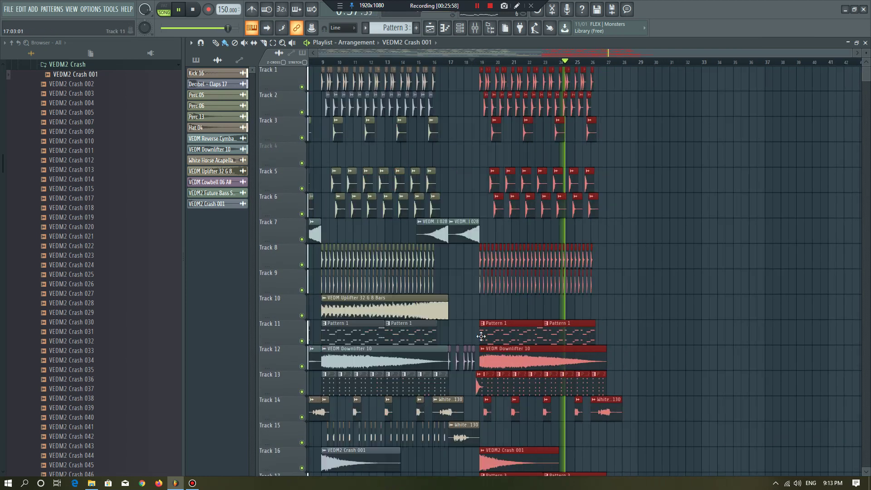
shift+drag(552, 339, 660, 336)
ctrl+scroll(660, 336, up, 3)
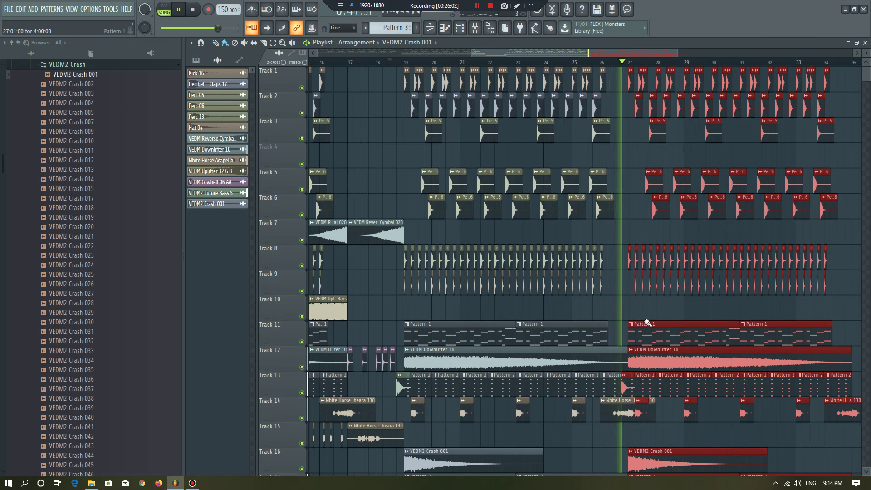
ctrl+scroll(645, 328, up, 3)
click(633, 198)
Delete the short White Horse vocal clip overlapping the longer one on track 14 at bar 27 and listen to the transition.
ctrl+scroll(617, 132, down, 5)
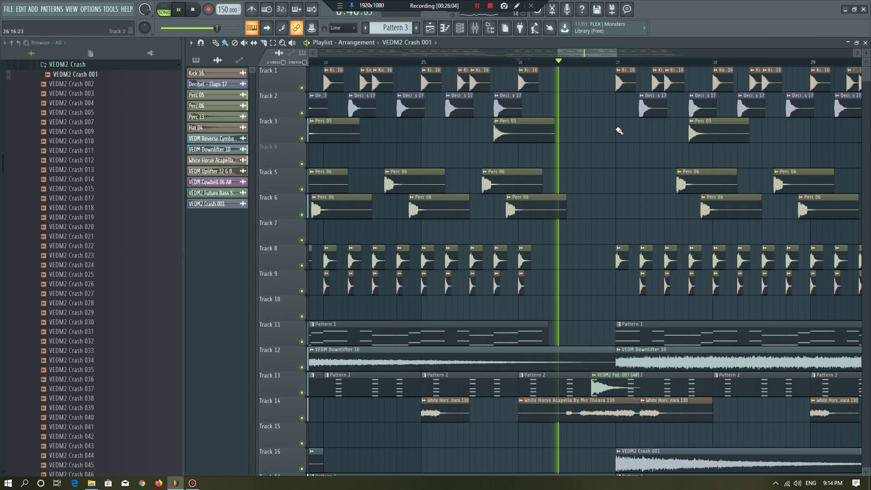
ctrl+scroll(578, 260, down, 2)
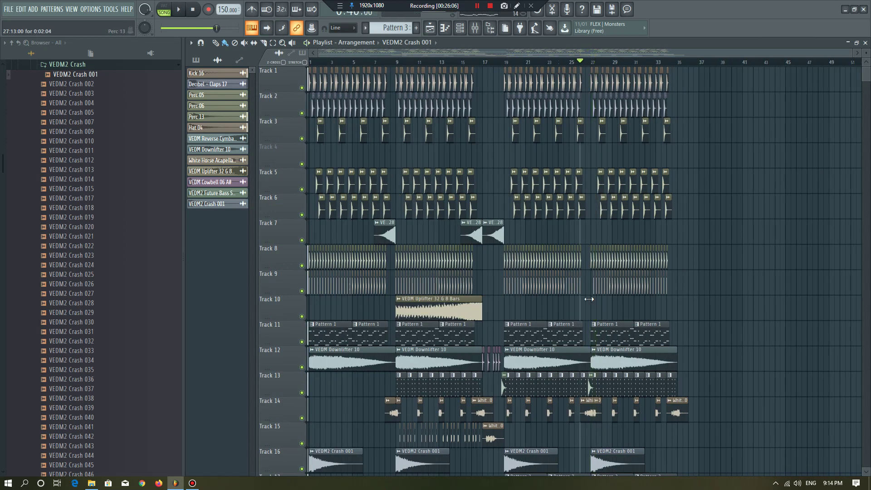
scroll(602, 346, down, 3)
ctrl+scroll(597, 318, up, 3)
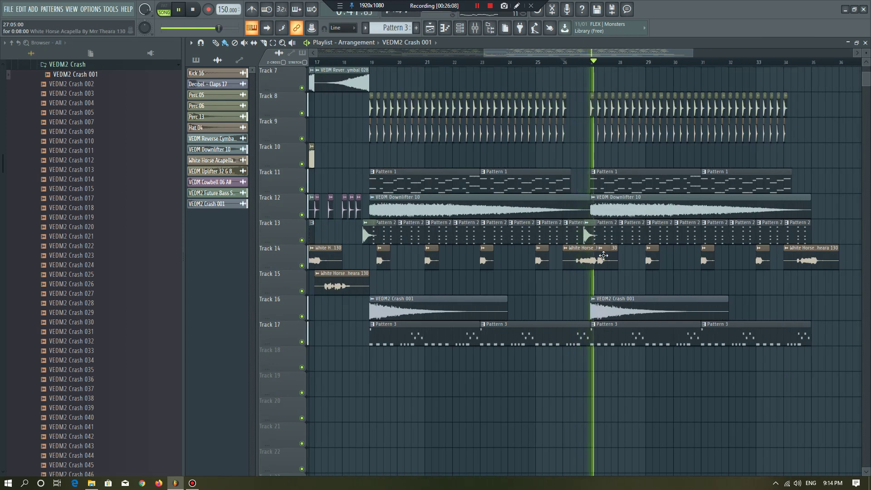
ctrl+scroll(542, 259, down, 2)
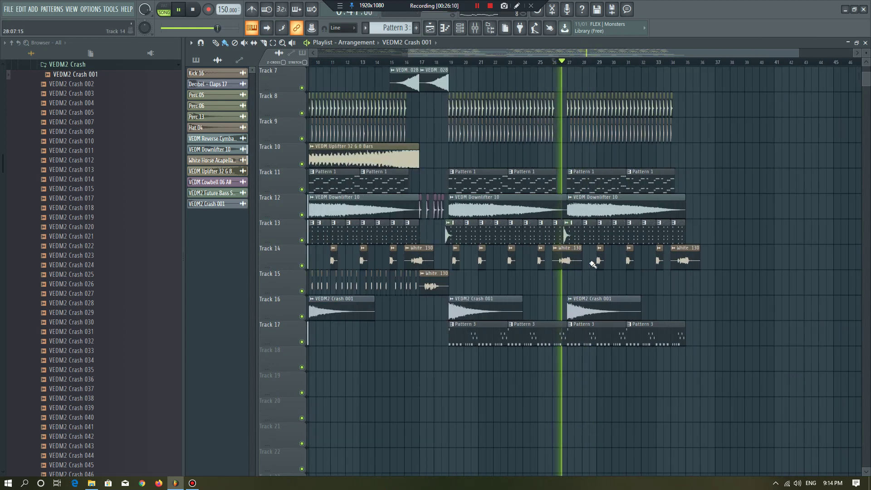
ctrl+scroll(589, 264, up, 2)
key(space)
key(space)
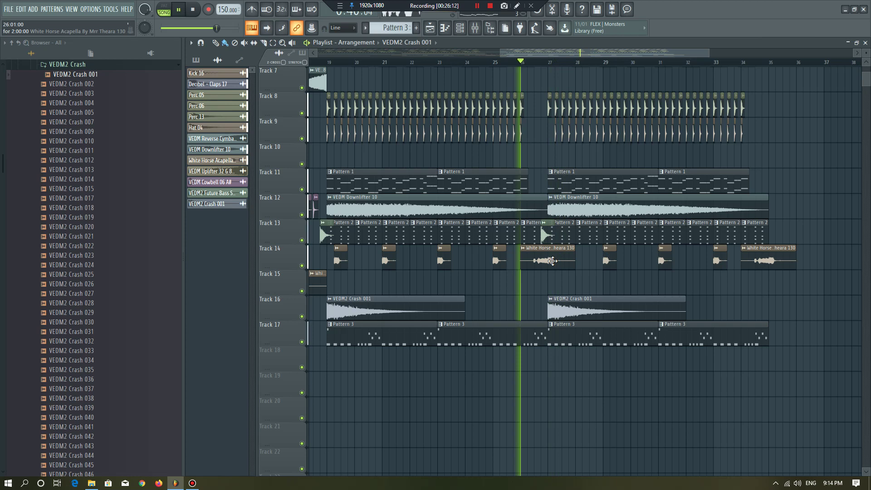
Copy the long White Horse clip from bar 26 of track 14 onto track 15, trimmed to start at bar 27.
drag(552, 269, 566, 292)
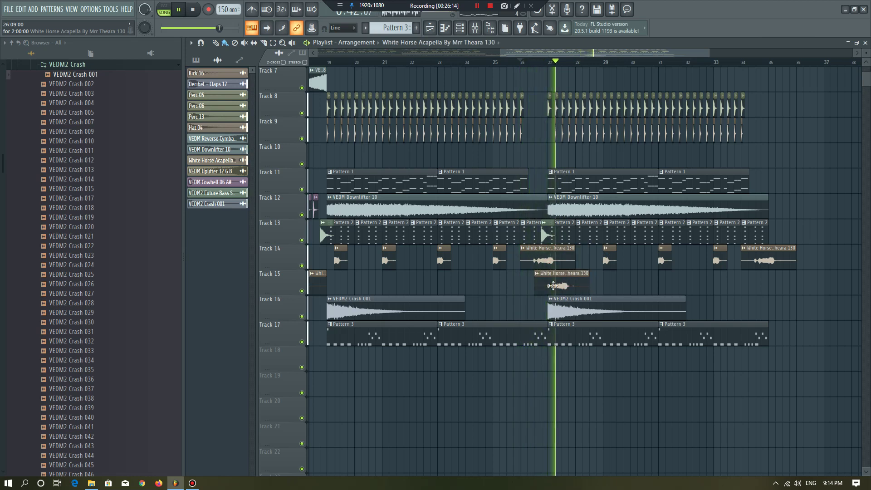
ctrl+scroll(530, 289, down, 2)
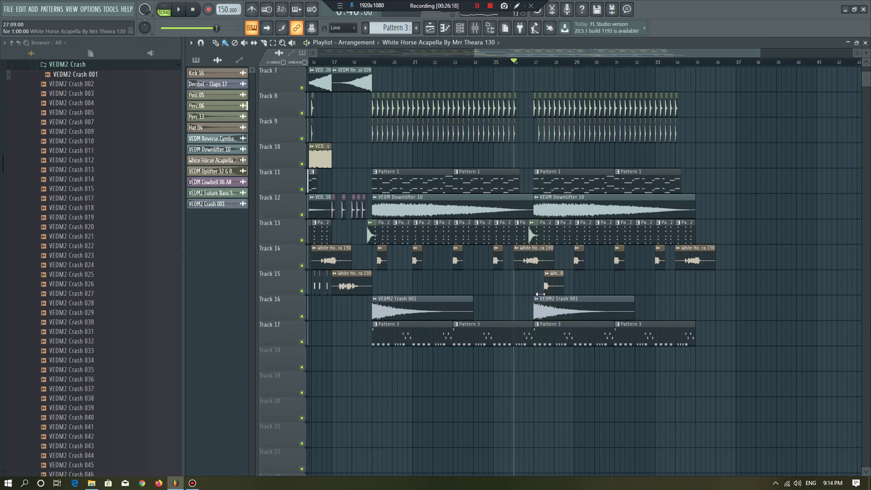
ctrl+scroll(562, 292, up, 3)
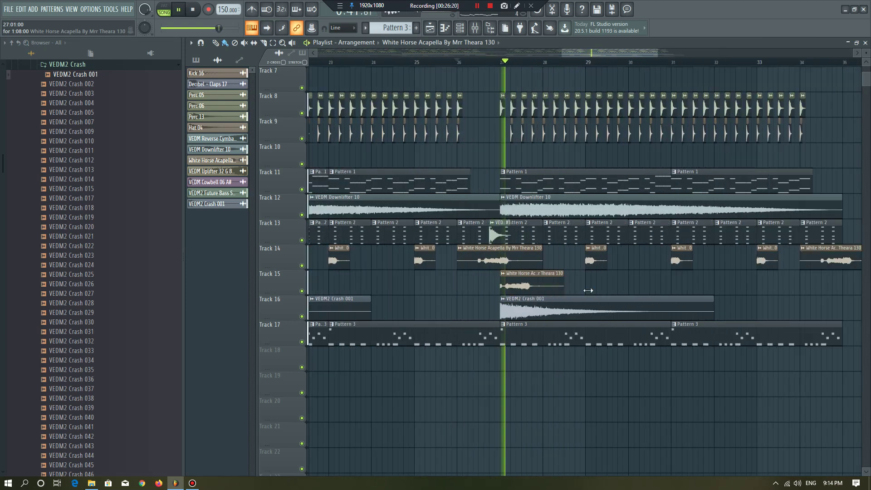
ctrl+scroll(588, 290, up, 1)
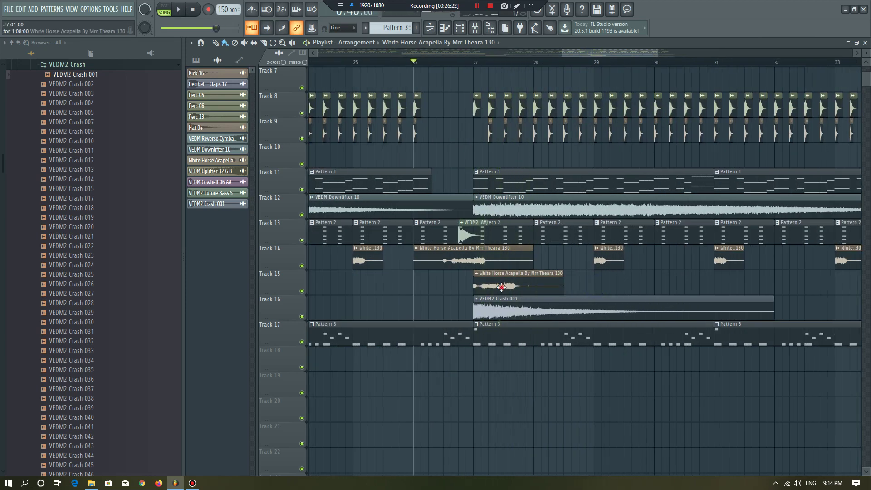
Turn the vocal on track 15 into two back-to-back half-bar slices starting at 27:03, and listen to them.
click(520, 282)
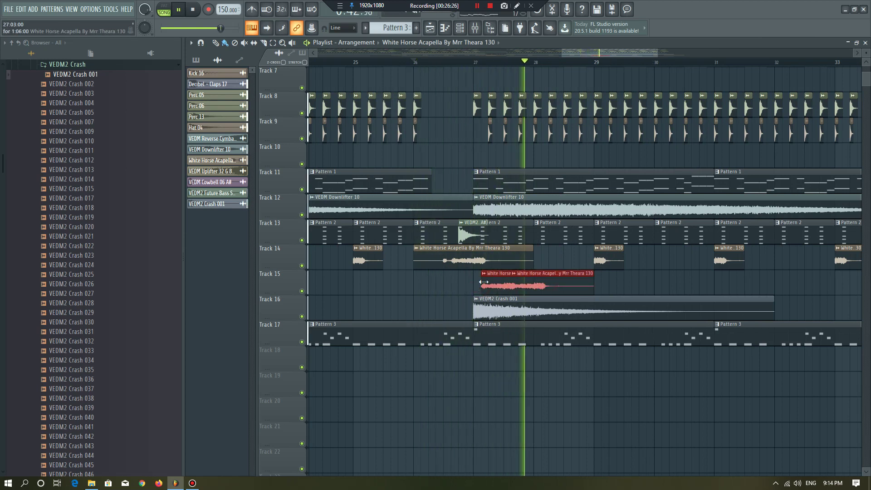
ctrl+scroll(484, 282, up, 1)
drag(504, 289, 482, 290)
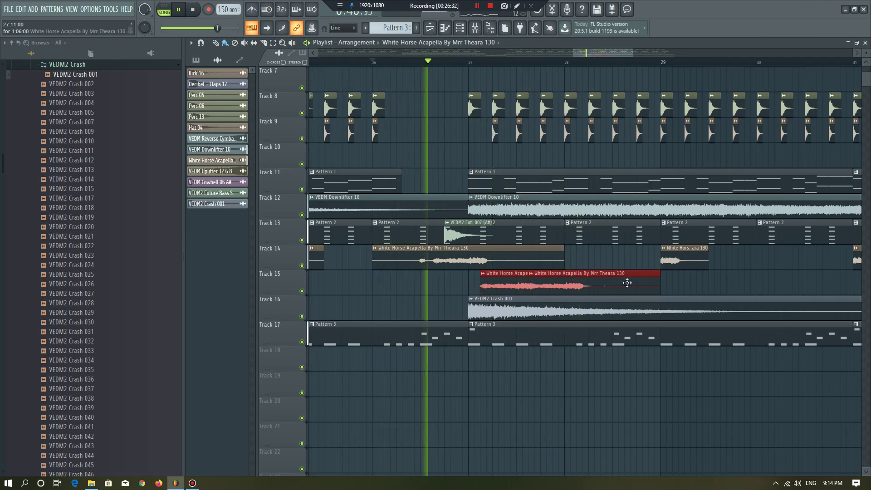
drag(659, 278, 575, 286)
scroll(572, 288, up, 3)
scroll(563, 288, up, 3)
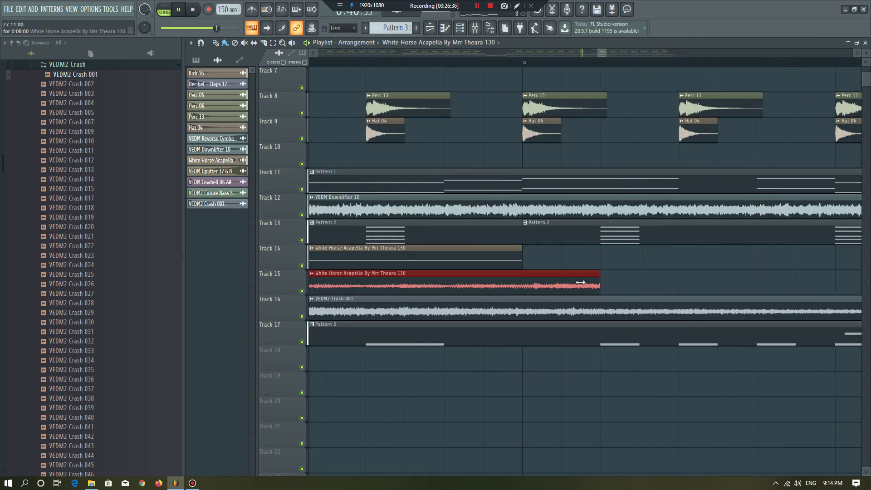
scroll(579, 283, down, 4)
scroll(544, 281, down, 2)
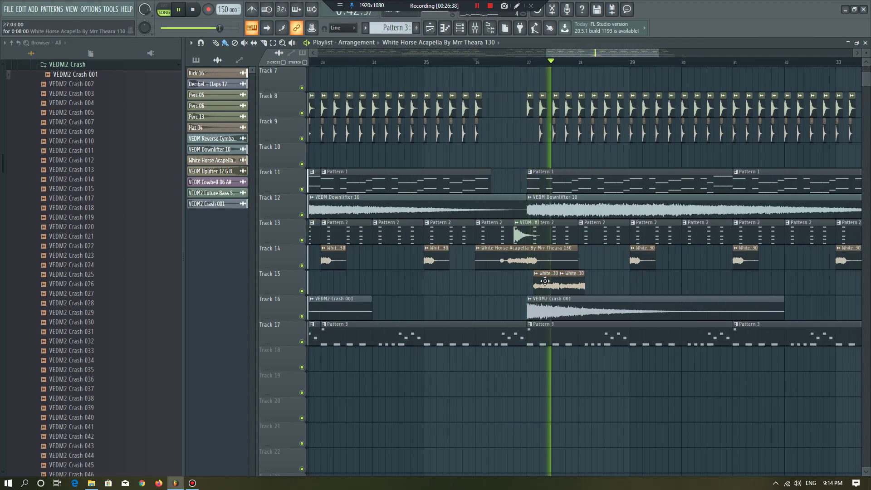
scroll(553, 282, down, 4)
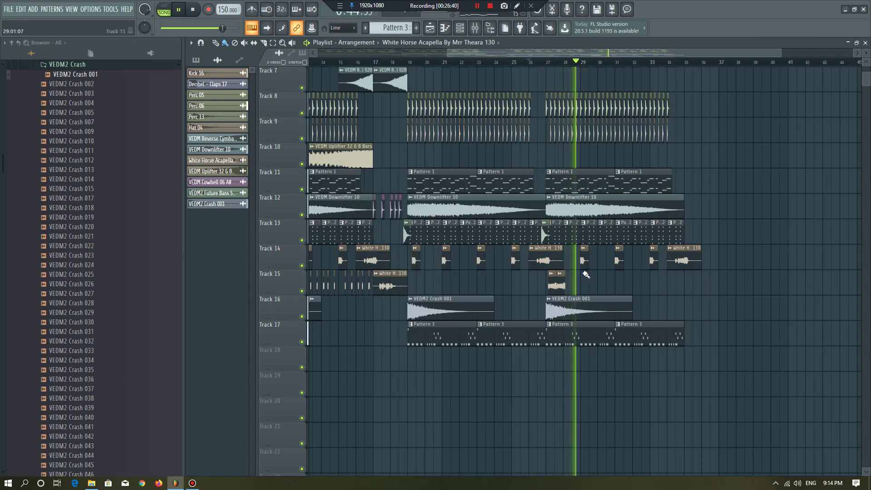
scroll(584, 274, up, 2)
key(space)
key(space)
Duplicate the pair of vocal slices on track 15 and position the copy at 29:03.
scroll(525, 267, down, 4)
scroll(532, 300, up, 3)
ctrl+click(492, 284)
ctrl+shift+click(478, 285)
drag(537, 280, 539, 280)
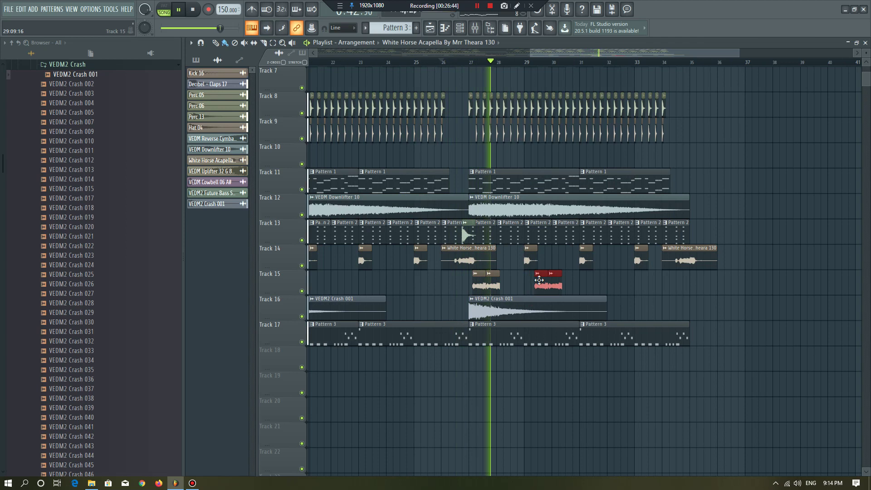
scroll(511, 291, up, 3)
drag(593, 293, 490, 280)
scroll(515, 285, up, 2)
key(space)
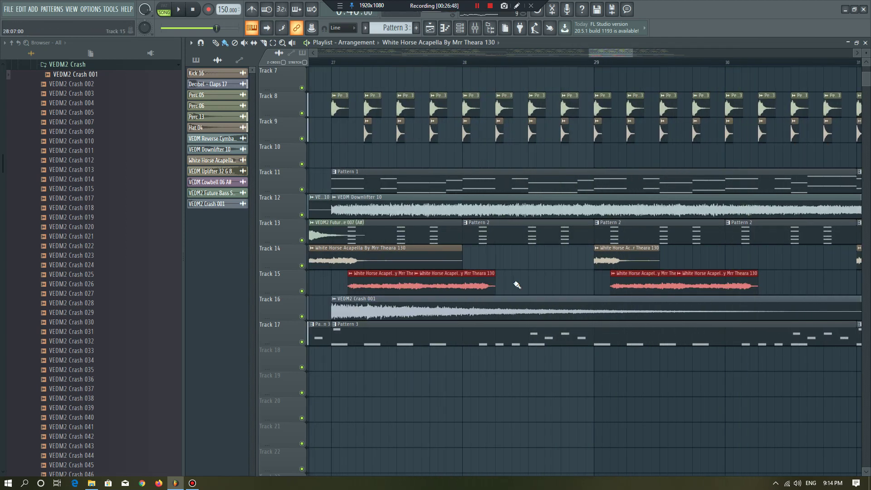
Deselect the vocal slices and solo playlist tracks 14 and 15 to hear the vocals alone.
click(513, 282)
right_click(302, 266)
click(302, 291)
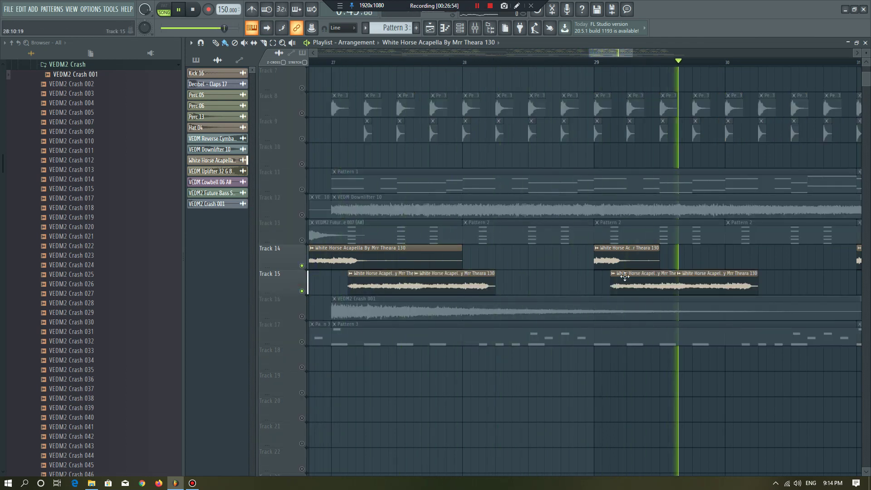
Shift both pairs of vocal slices on track 15 to 27:05 and 29:05, and trim one step off each slice's start.
drag(770, 271, 348, 286)
key(space)
scroll(345, 283, up, 5)
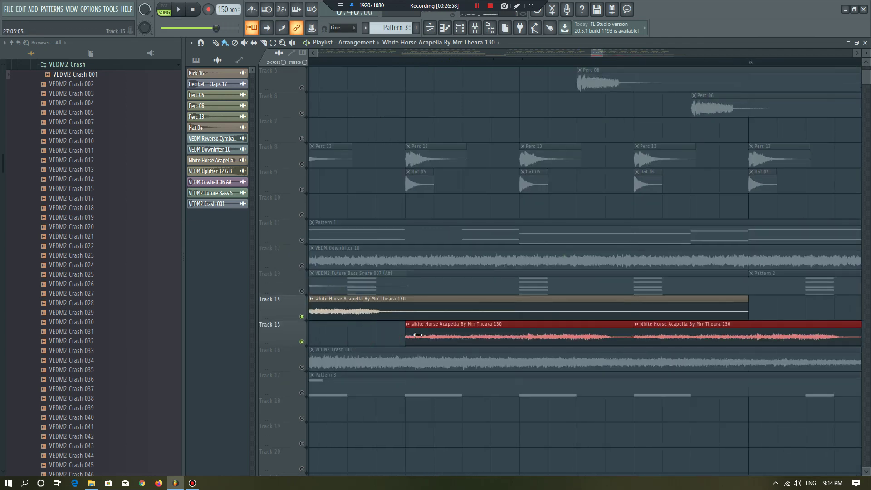
drag(411, 335, 440, 335)
scroll(498, 311, down, 2)
key(space)
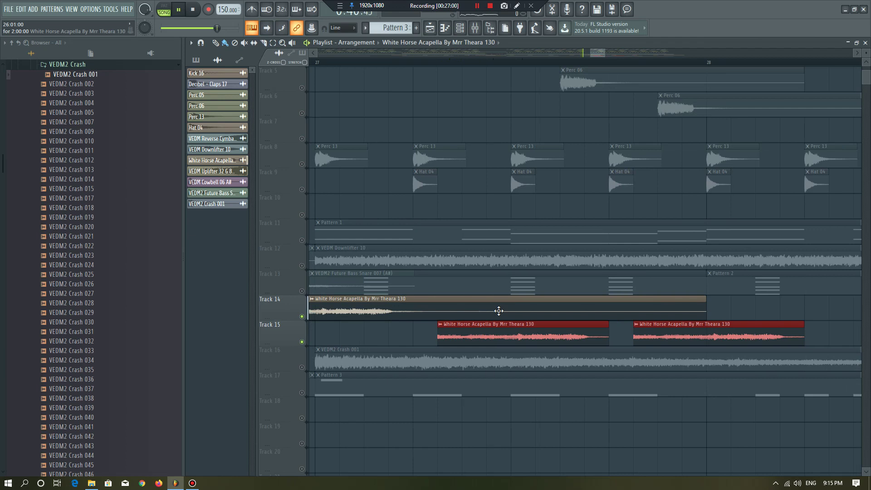
Listen to the trimmed vocal slices, and unsolo tracks 14 and 15 to hear the full arrangement.
scroll(499, 311, down, 5)
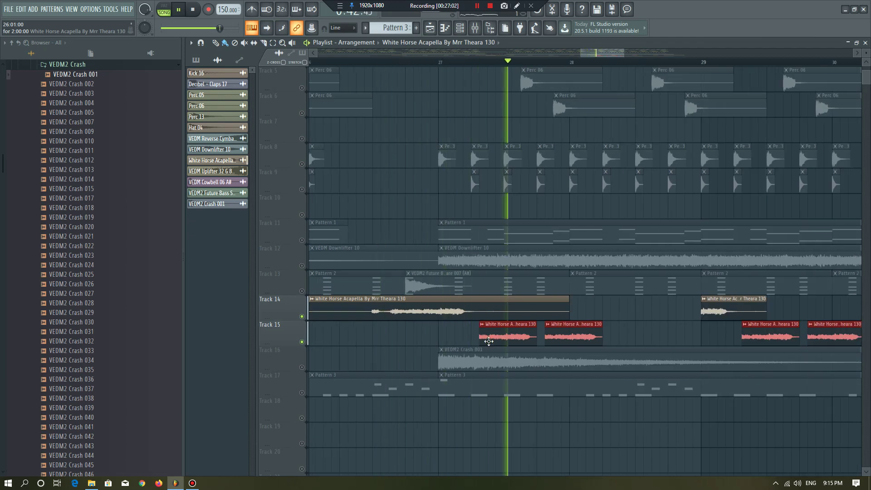
scroll(488, 342, up, 5)
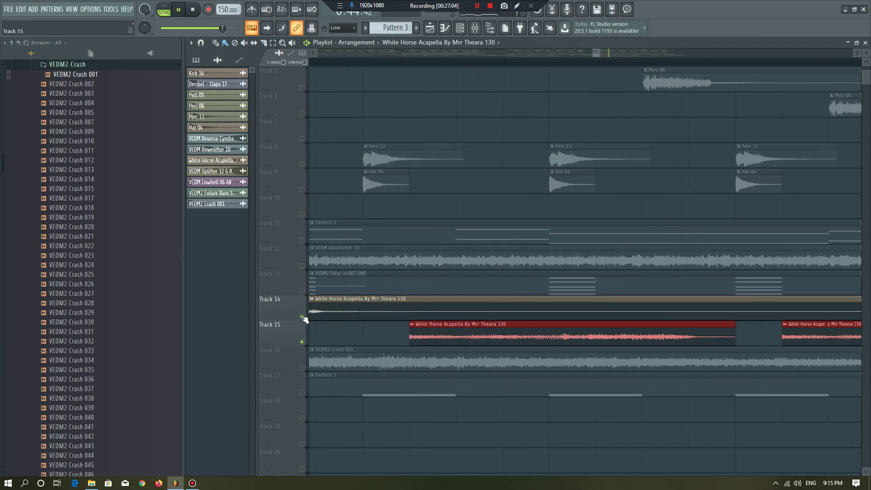
scroll(366, 290, down, 6)
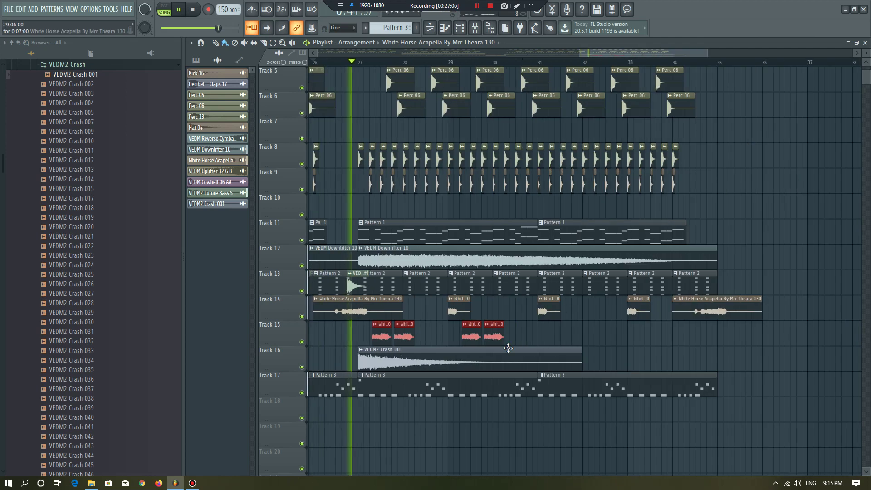
Duplicate the pairs of vocal slices on track 15 into bars 31 and 33, and deselect them.
drag(531, 321, 564, 335)
right_click(714, 337)
scroll(701, 328, down, 3)
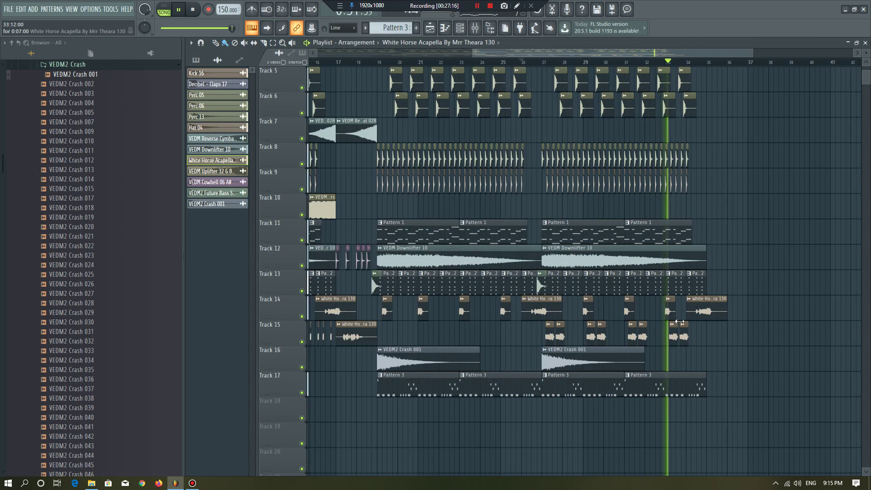
Try shifting the four pairs of vocal slices on track 15 slightly earlier while the arrangement plays.
scroll(679, 321, up, 3)
drag(686, 322, 507, 340)
scroll(501, 340, up, 6)
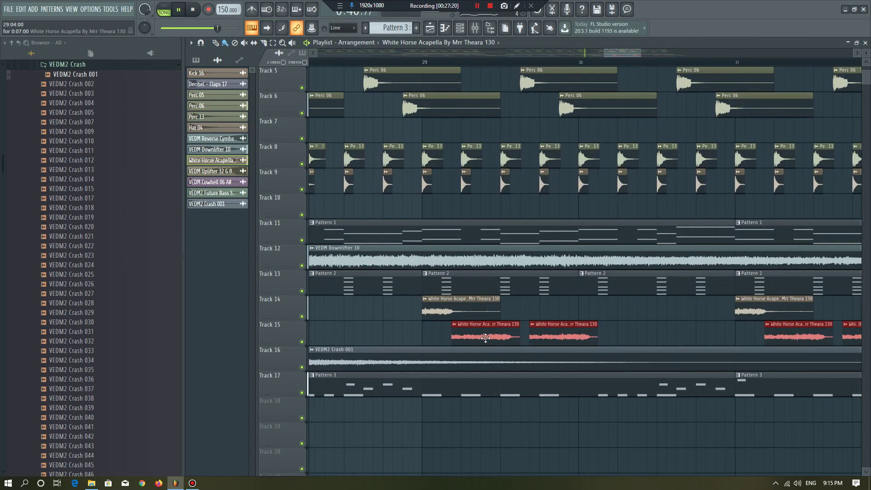
scroll(492, 337, down, 5)
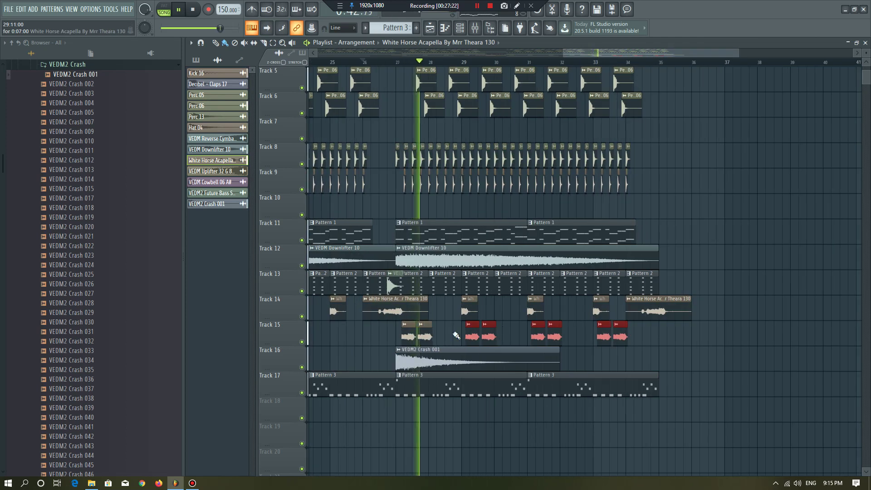
drag(444, 318, 403, 346)
scroll(418, 340, up, 4)
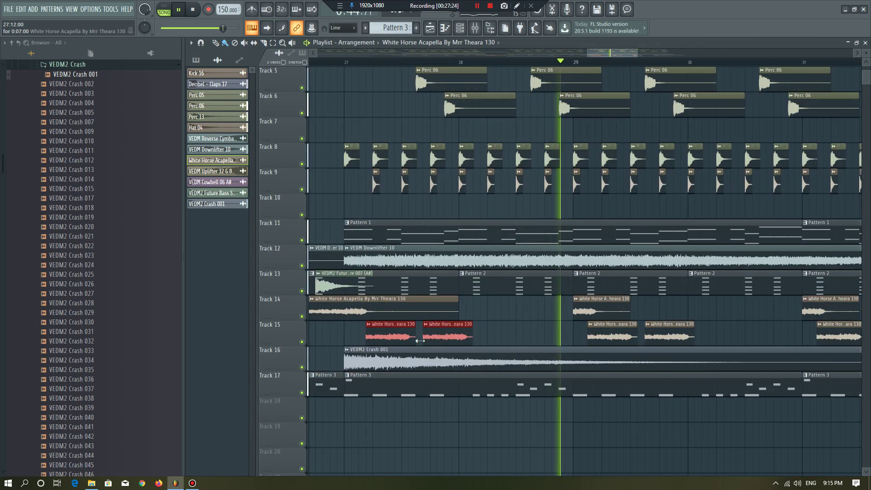
scroll(428, 307, down, 3)
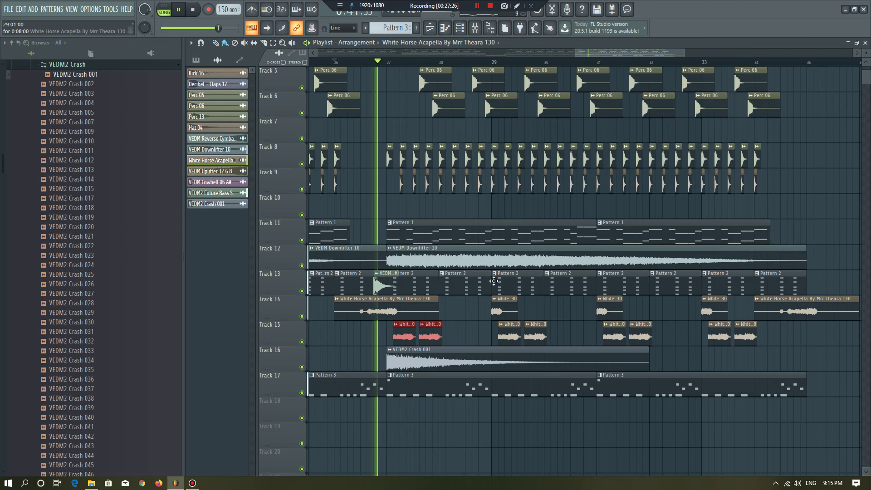
Move the first pair of vocal slices on track 15 to start at 27:05, and play the result.
key(space)
drag(402, 337, 410, 337)
key(space)
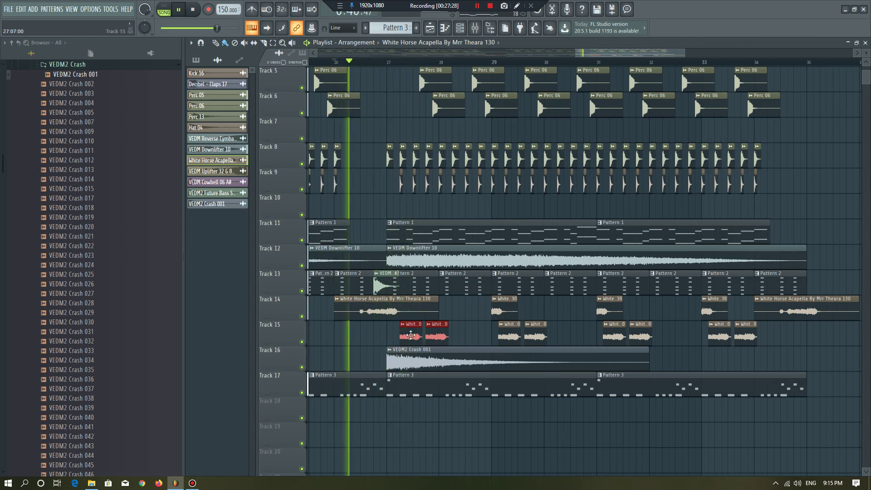
Move the remaining three pairs of vocal slices on track 15 to 29:05, 31:05 and 33:05, and deselect them.
drag(781, 338, 481, 344)
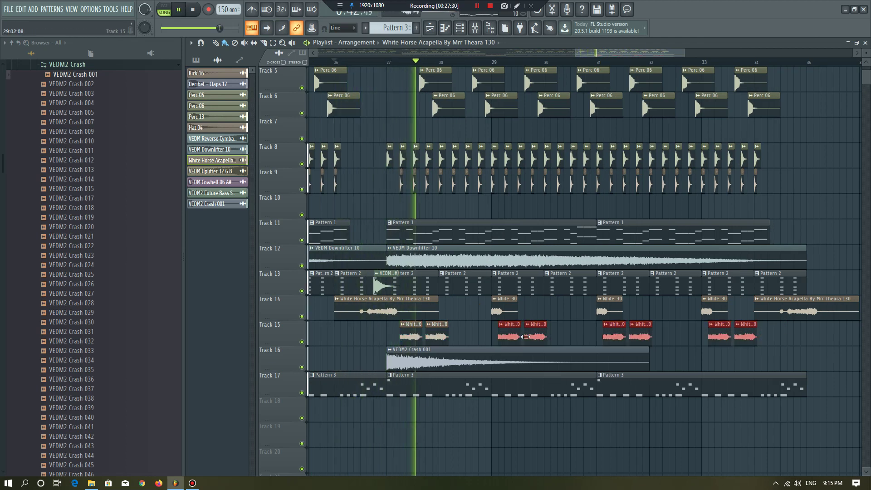
scroll(485, 340, up, 2)
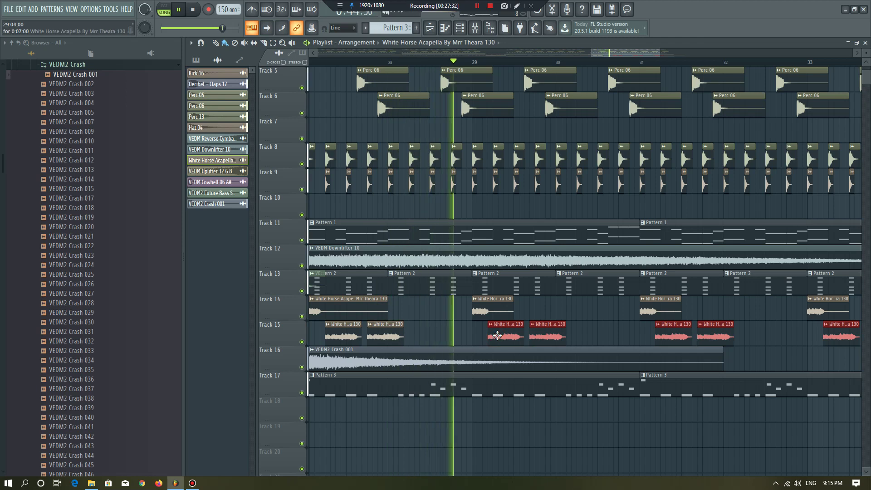
scroll(497, 335, down, 4)
scroll(498, 334, up, 5)
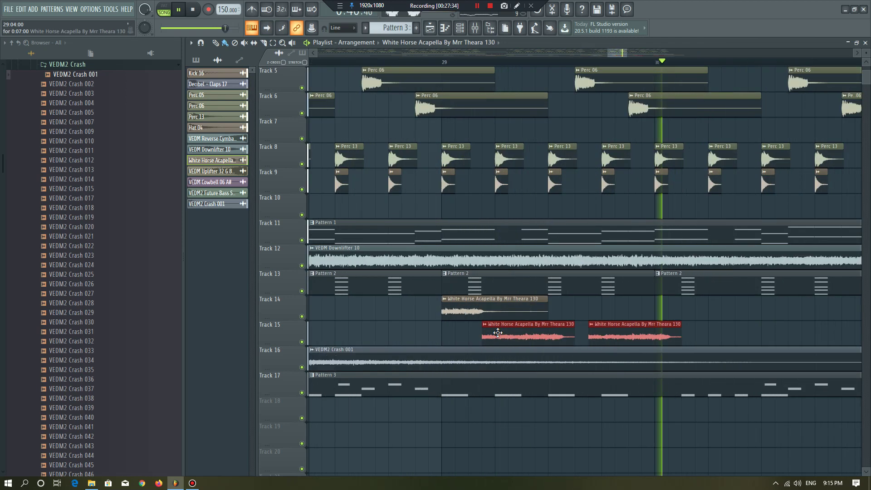
scroll(488, 302, down, 3)
scroll(488, 302, down, 6)
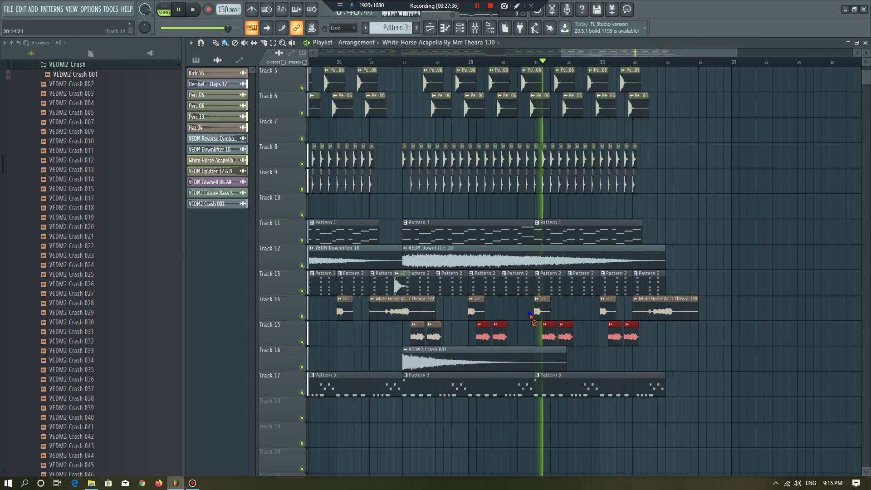
scroll(716, 259, up, 4)
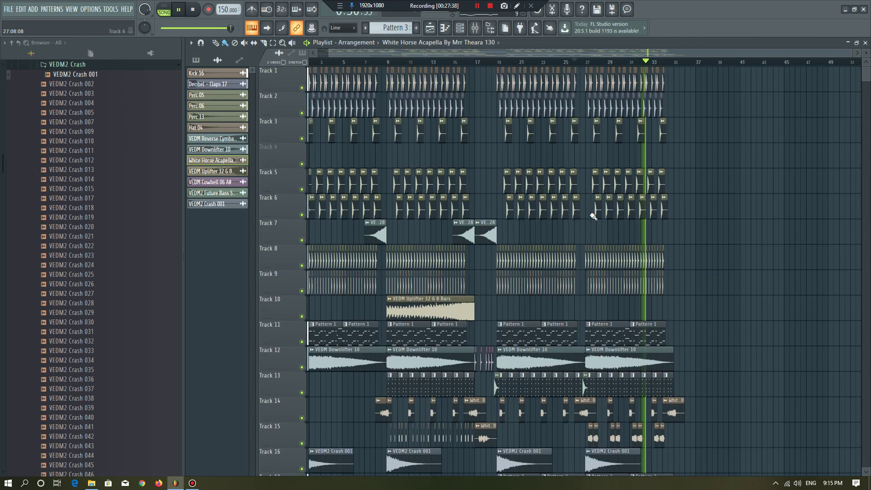
Play the arrangement from about bar 25 and listen to the whole second drop.
click(572, 64)
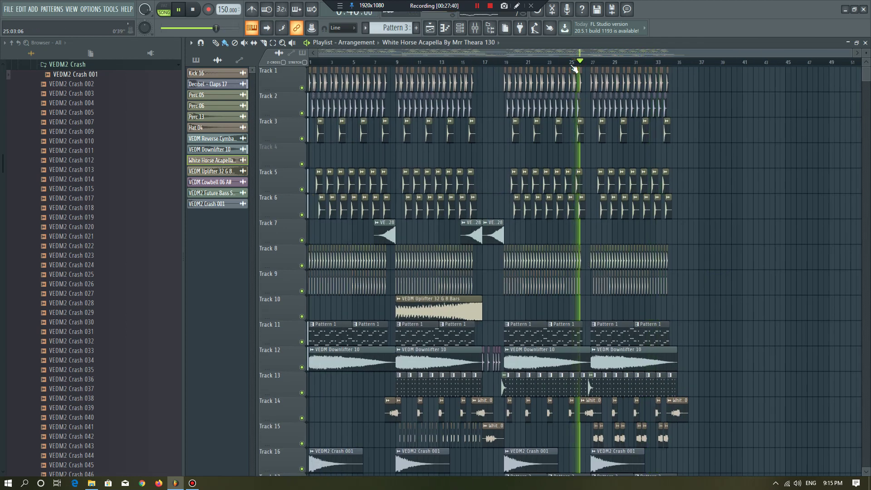
key(ctrl+a)
ctrl+right_click(536, 63)
ctrl+right_click(426, 155)
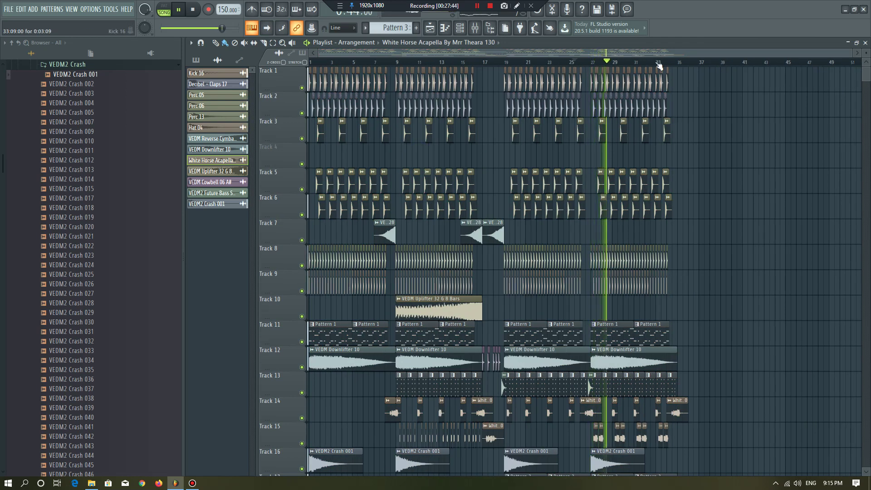
scroll(660, 62, up, 2)
scroll(662, 63, down, 3)
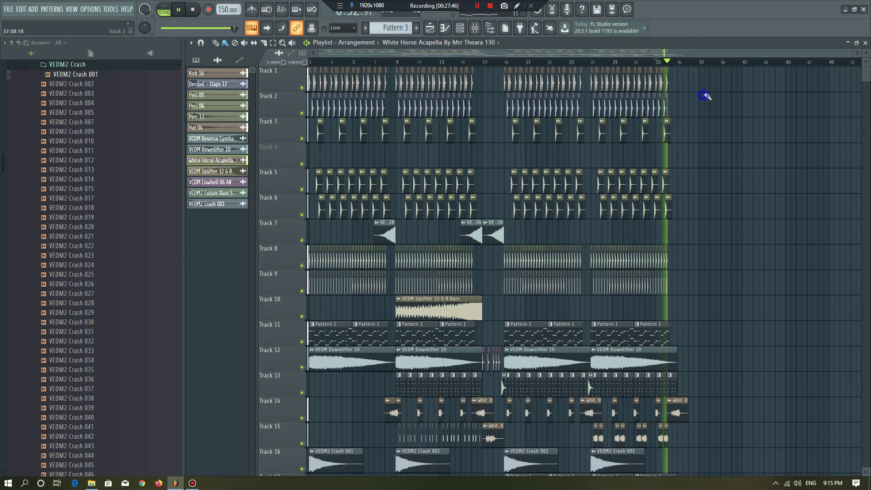
key(ctrl+a)
ctrl+right_click(550, 62)
key(space)
right_click(521, 154)
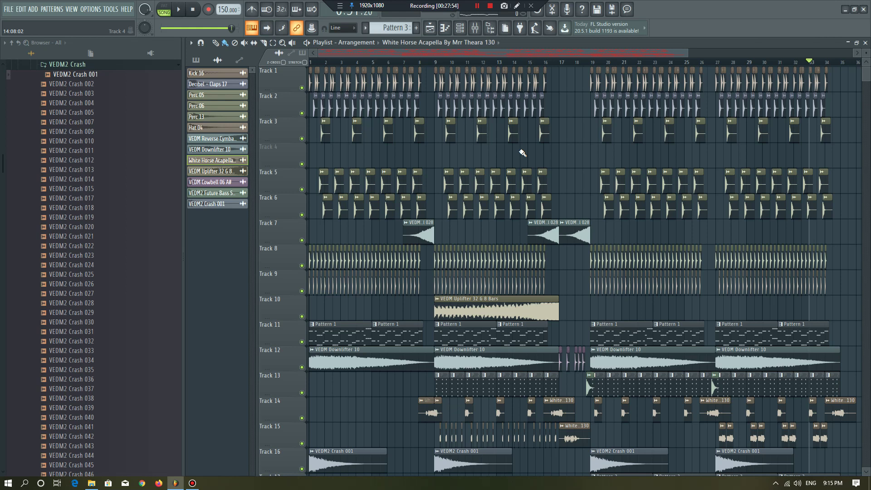
key(ctrl+a)
scroll(562, 68, down, 3)
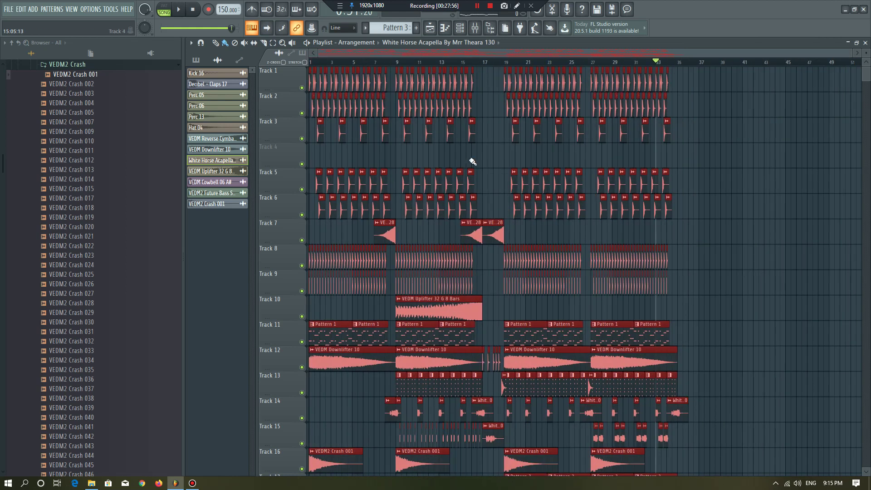
click(474, 160)
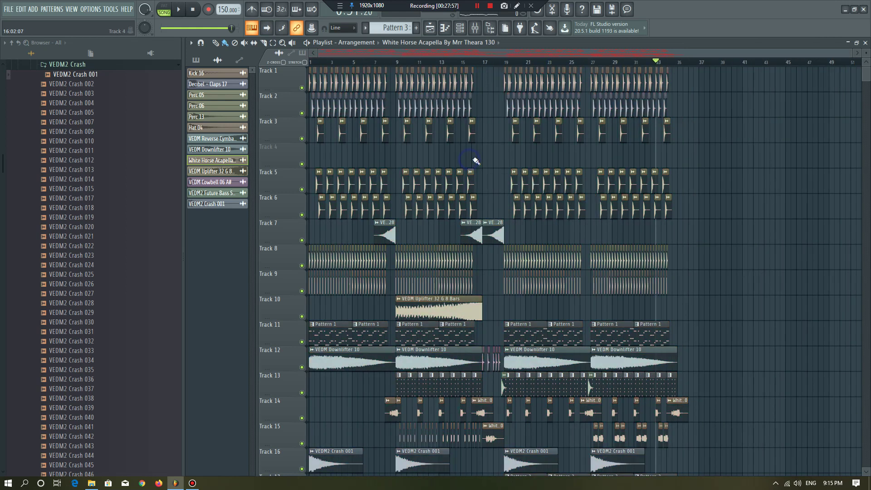
Look at the Kick 16 channel settings, close them, and play the arrangement from the start.
double_click(327, 78)
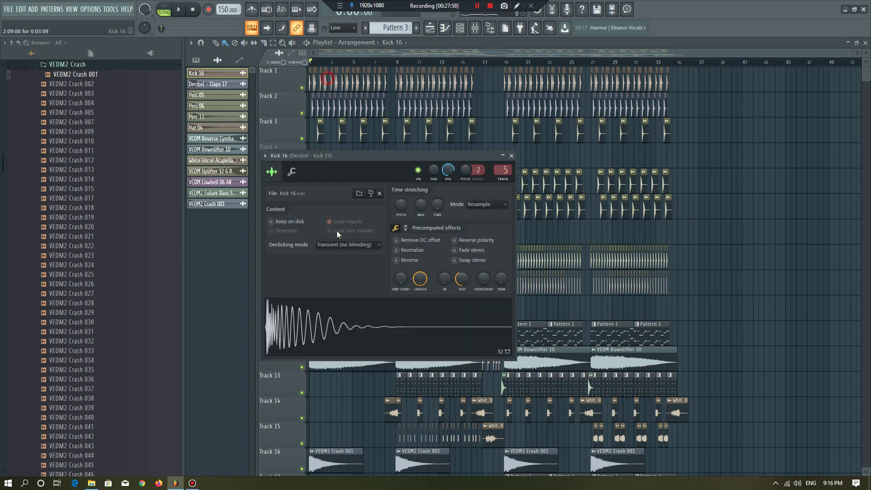
key(space)
right_click(779, 232)
scroll(279, 111, up, 3)
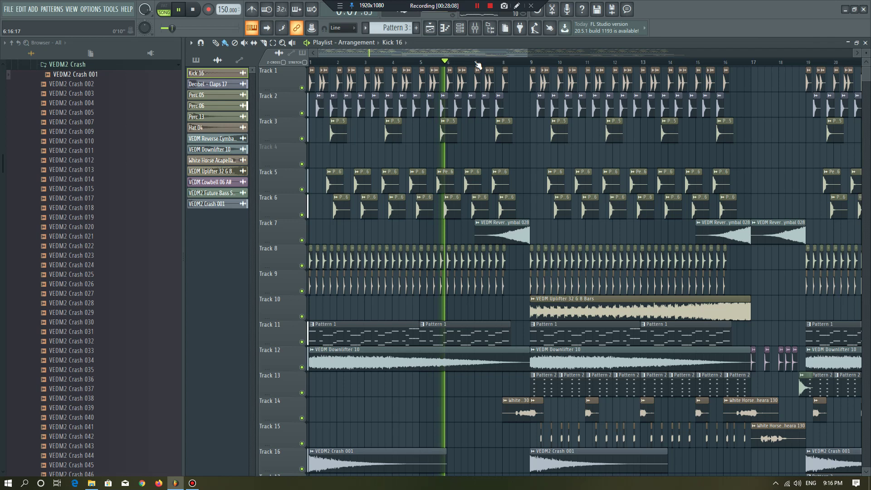
key(space)
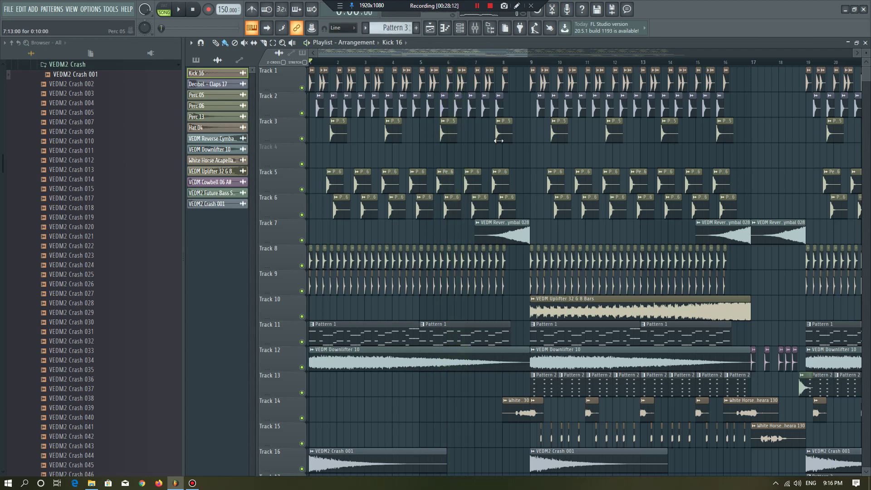
Play the arrangement from about bar 16 and listen to the transition into the drop at bar 19.
scroll(497, 141, down, 5)
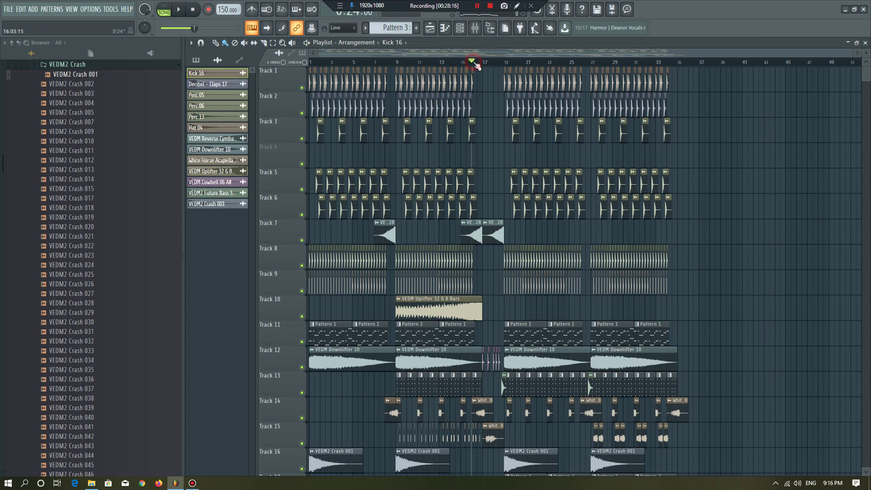
key(space)
scroll(496, 62, up, 3)
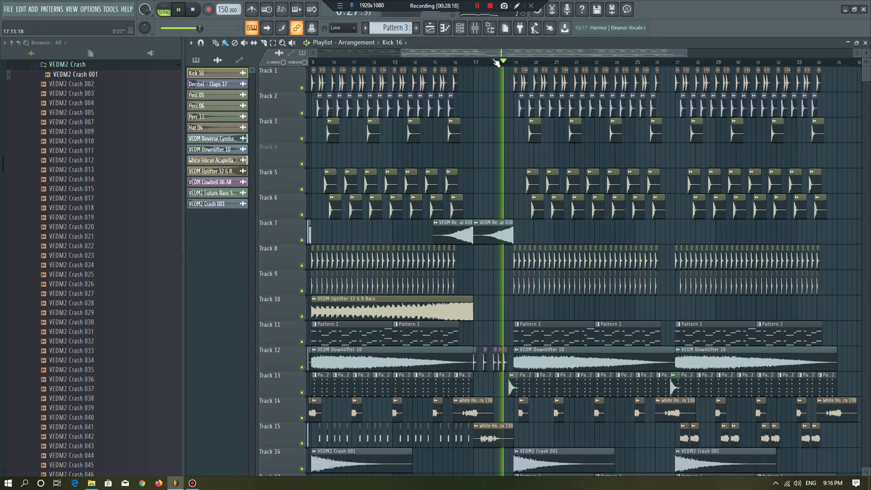
key(ctrl+a)
ctrl+right_click(436, 143)
key(ctrl+d)
scroll(575, 64, down, 2)
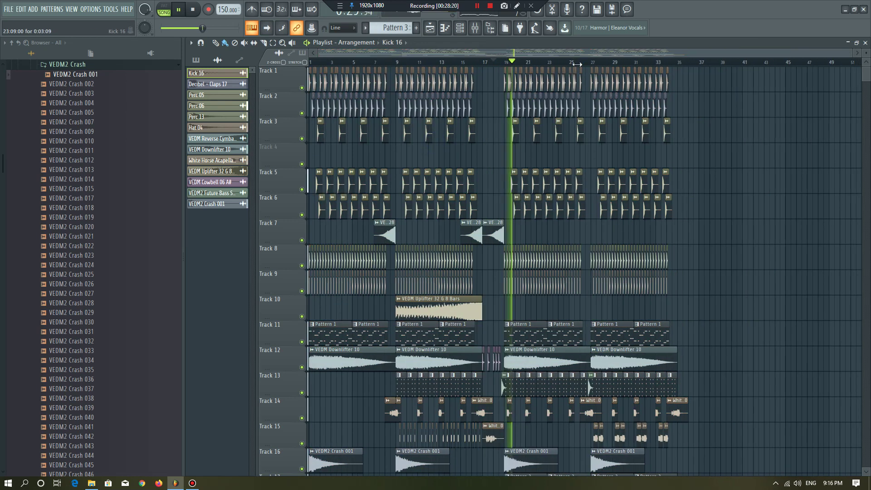
Check the mixer levels during the drop, close the mixer and stop playback.
click(475, 28)
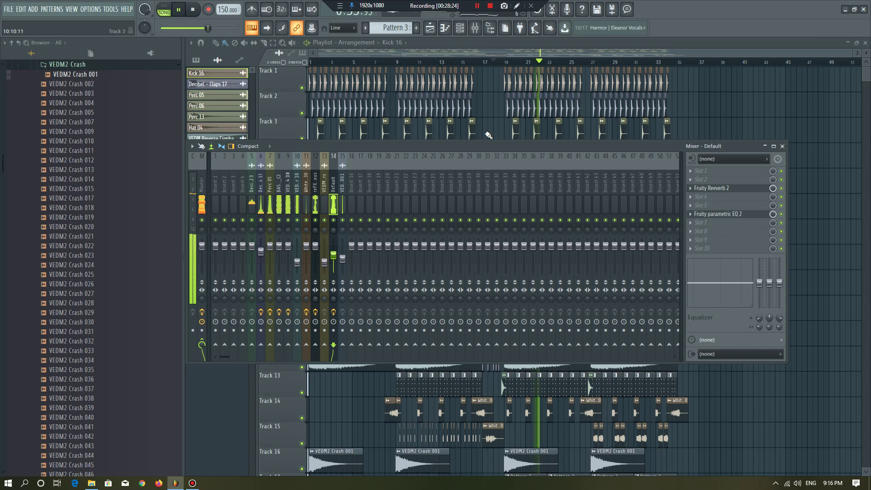
key(F9)
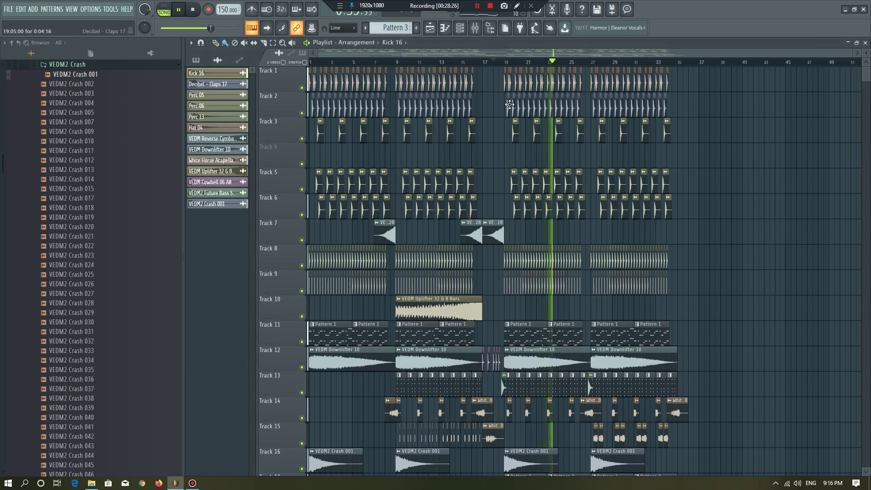
key(space)
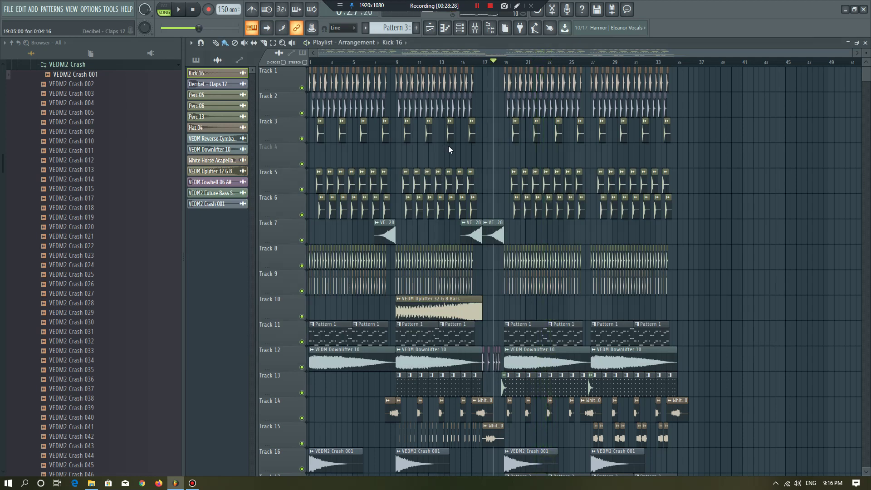
Try to save the project to the Desktop as a zipped song file named White House FLP, dismissing any error dialogs.
key(ctrl+s)
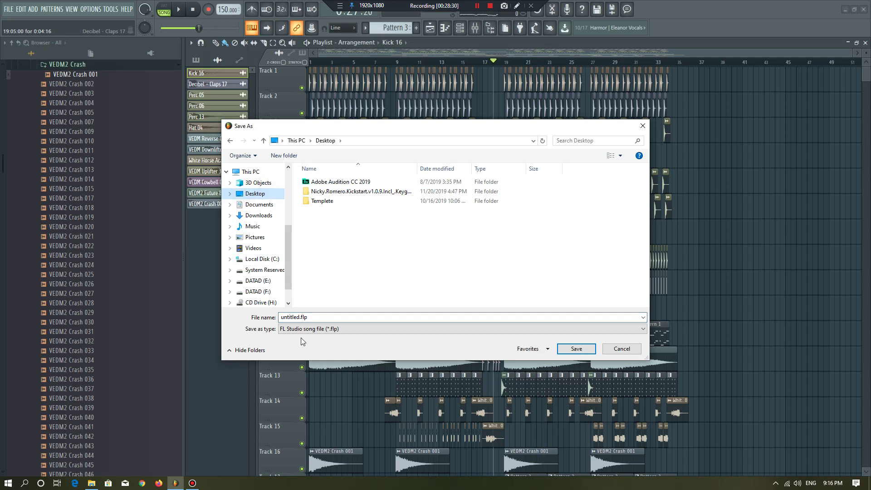
click(303, 329)
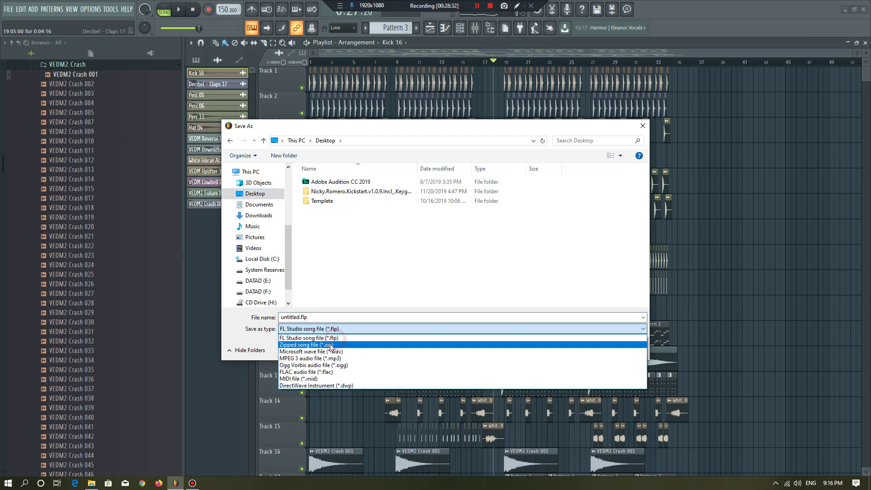
click(332, 345)
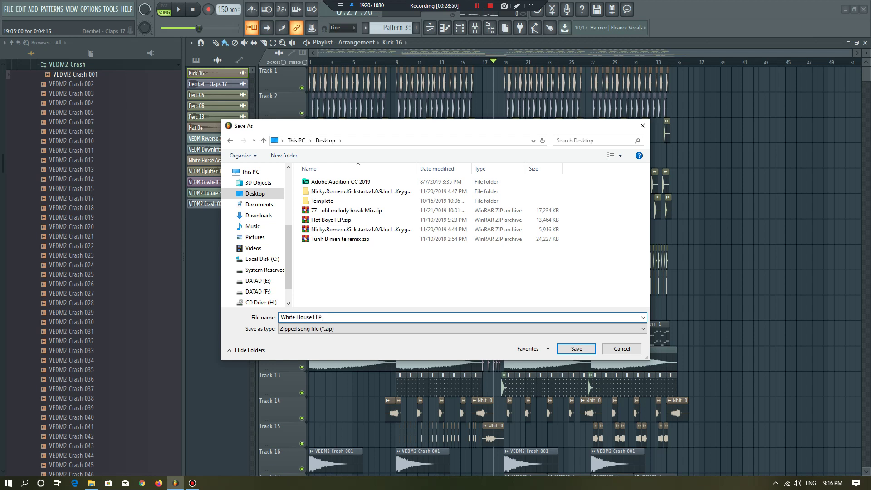
key(Return)
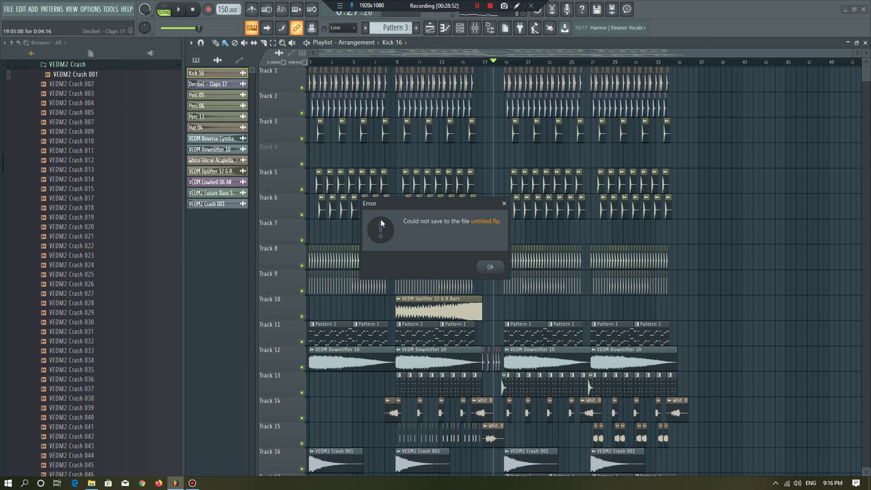
click(494, 266)
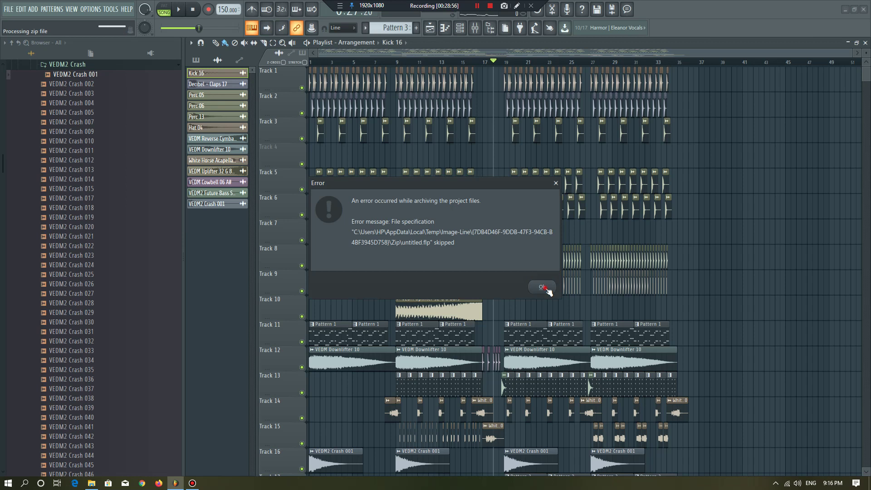
click(542, 287)
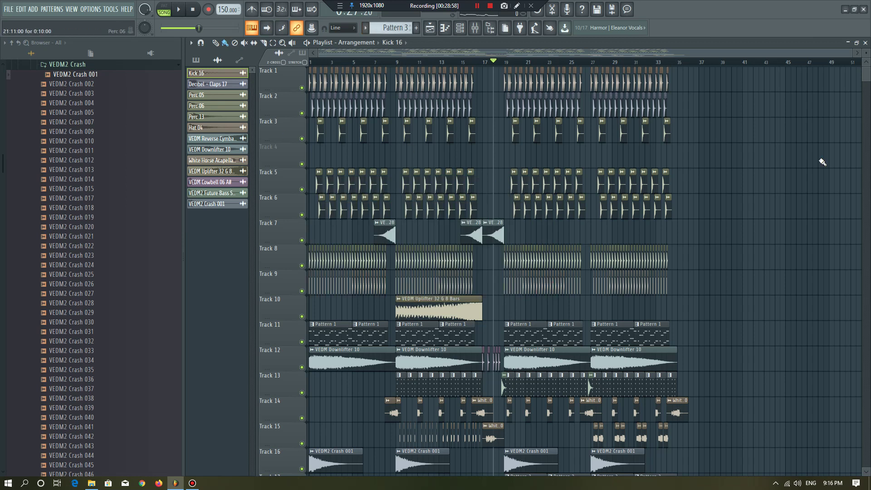
scroll(466, 103, up, 5)
scroll(464, 105, down, 4)
scroll(465, 106, up, 2)
scroll(465, 106, down, 2)
scroll(467, 107, down, 4)
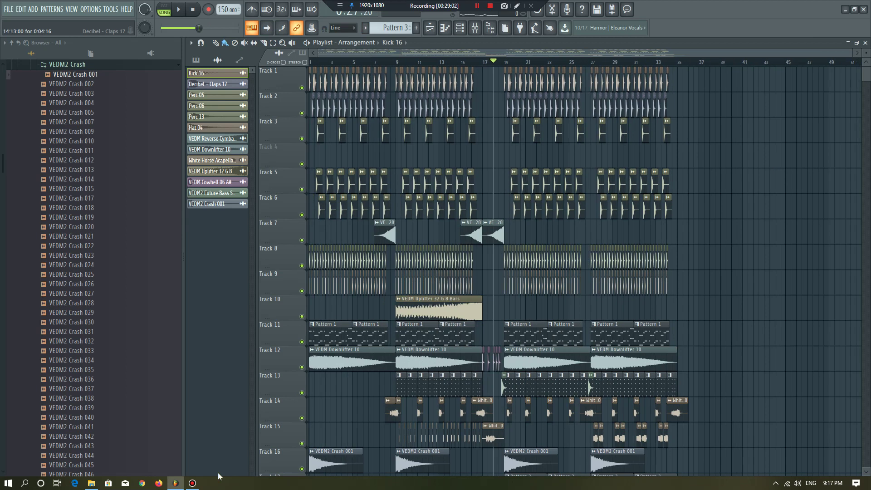